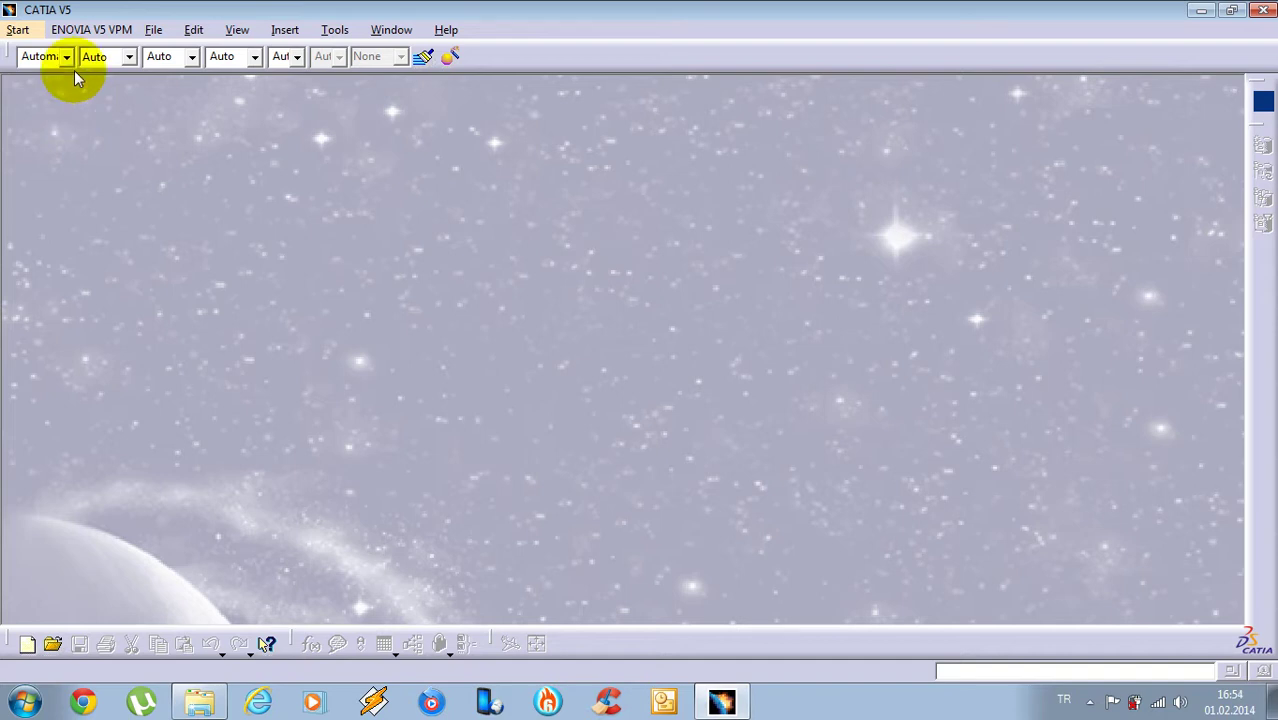
Create a new part with the default name Part1 and a geometrical set, without hybrid design
click(18, 29)
mouse_move(43, 86)
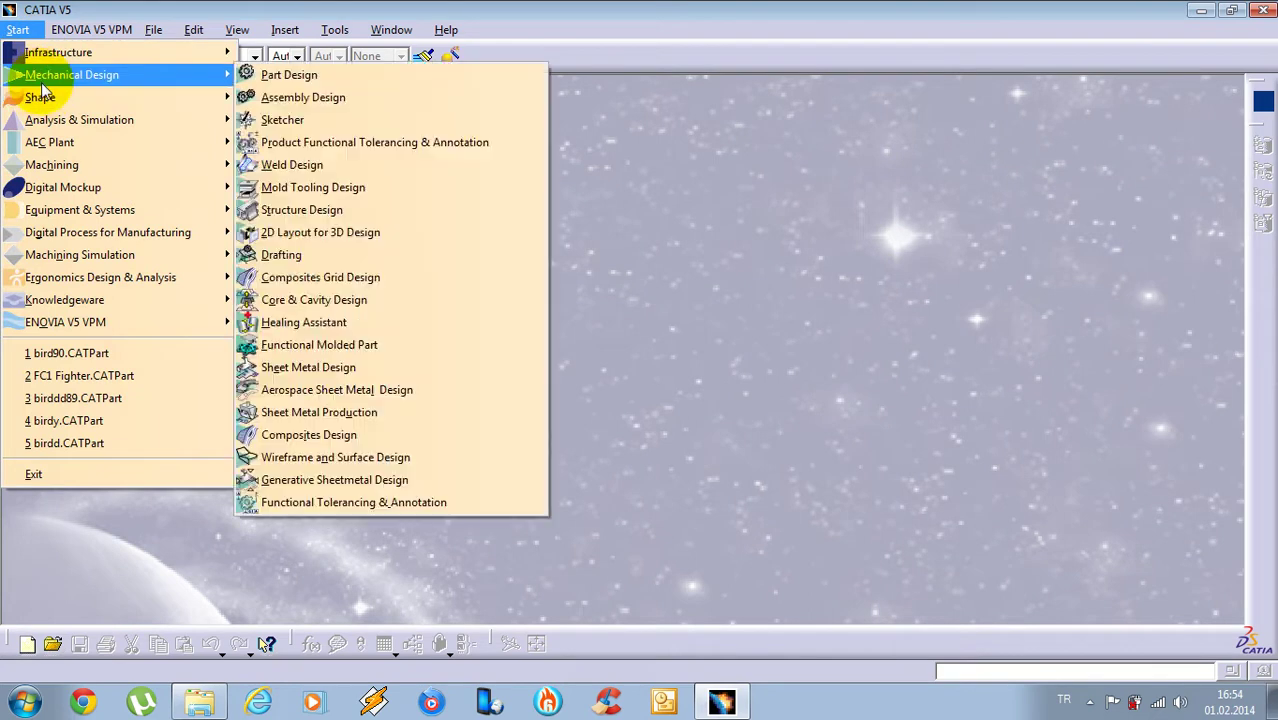
click(290, 119)
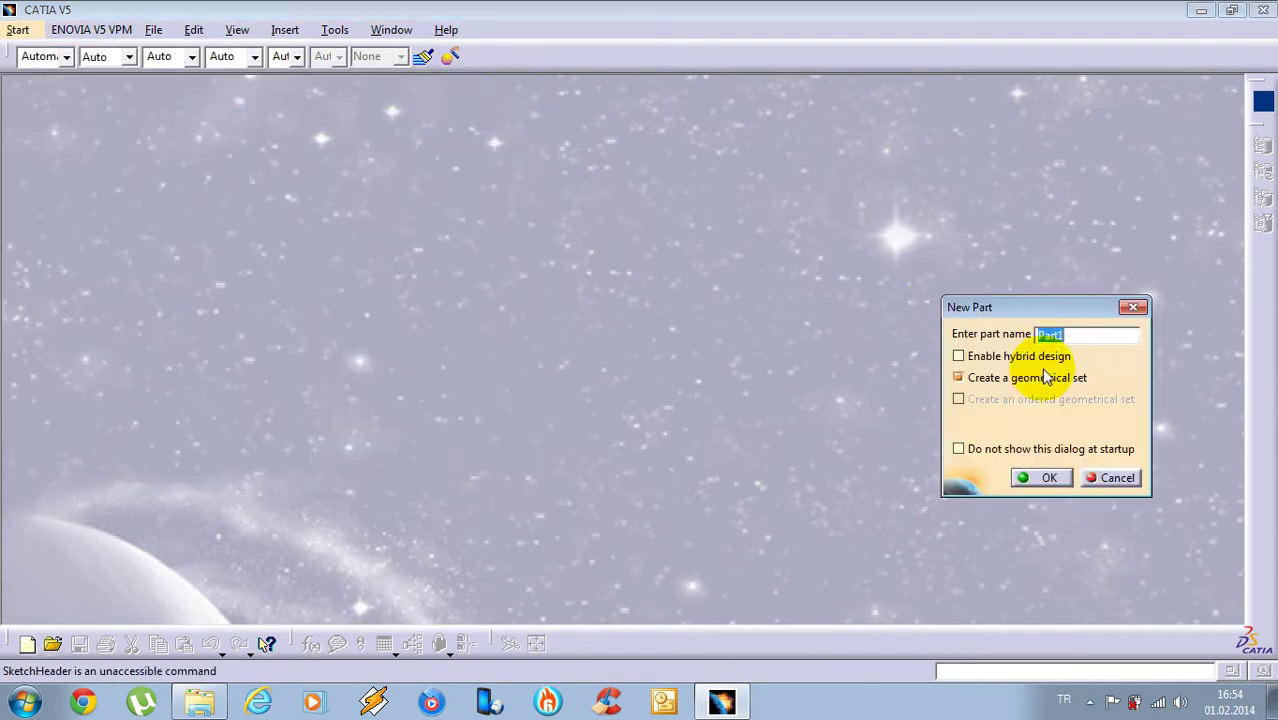
click(1041, 477)
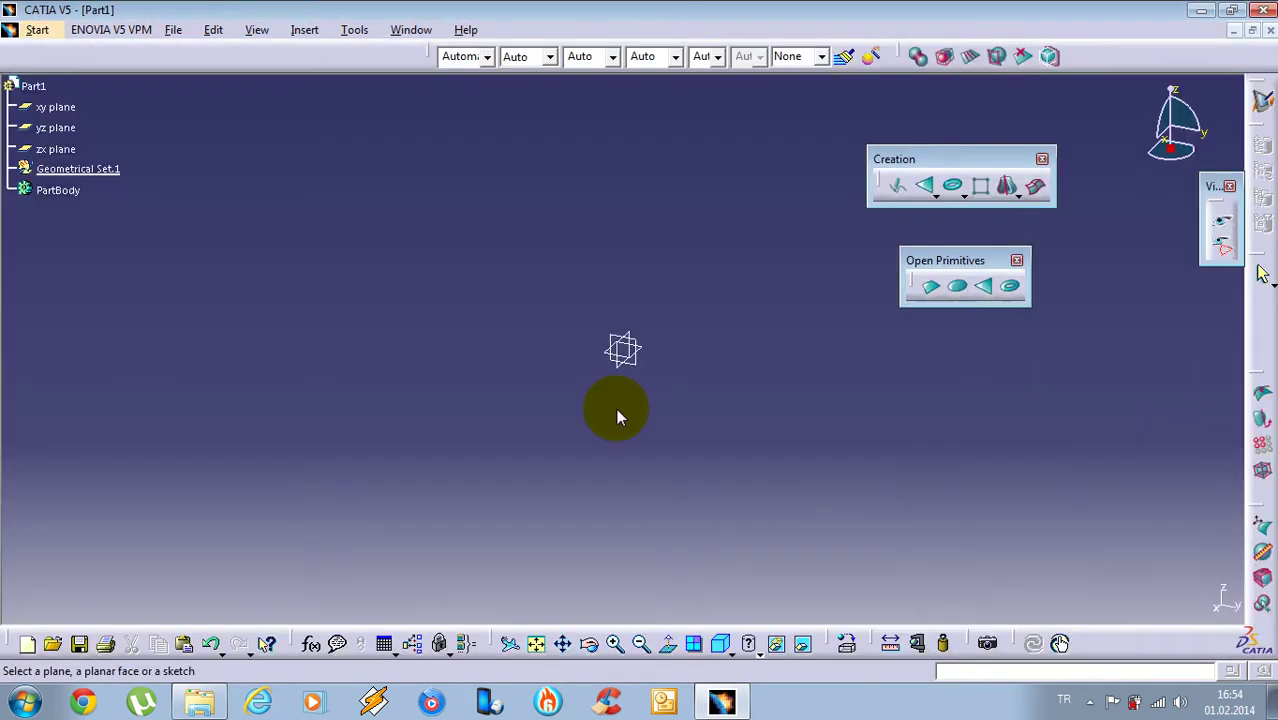
Switch to the Part Design workbench and undock the sketch-based feature tools beside the modelling area
click(22, 29)
mouse_move(248, 75)
click(298, 76)
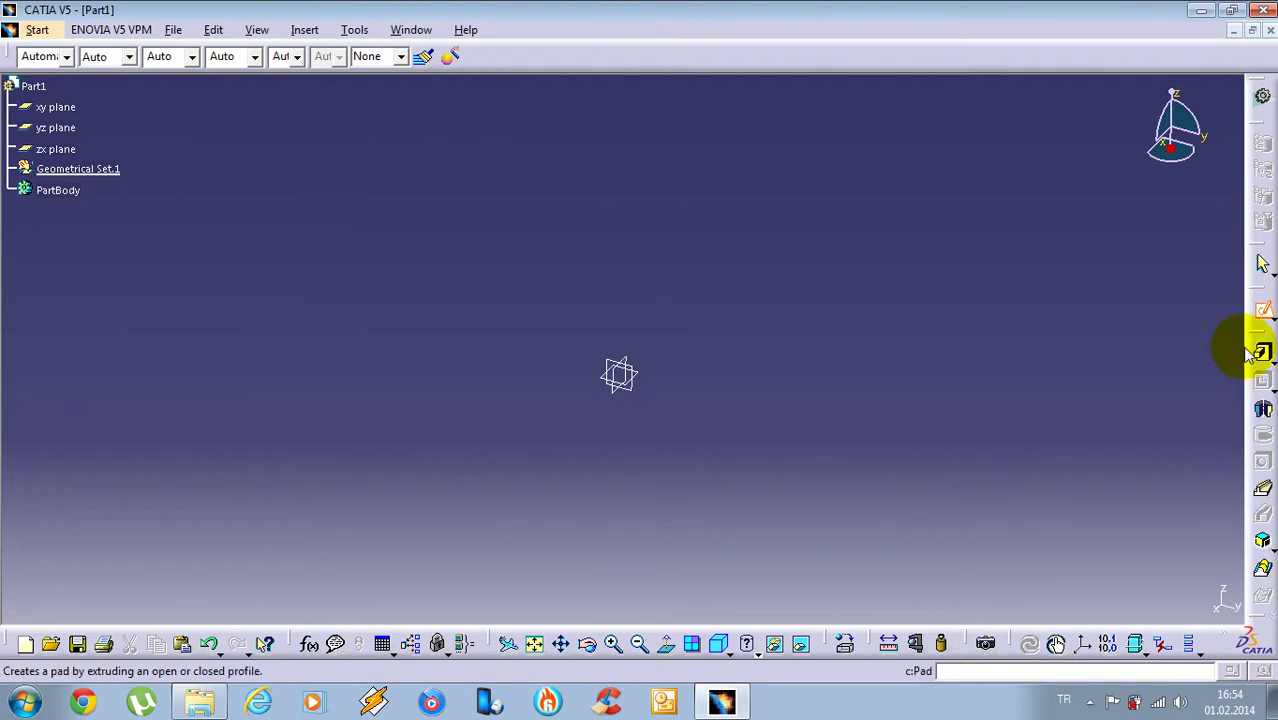
drag(1262, 338, 1092, 150)
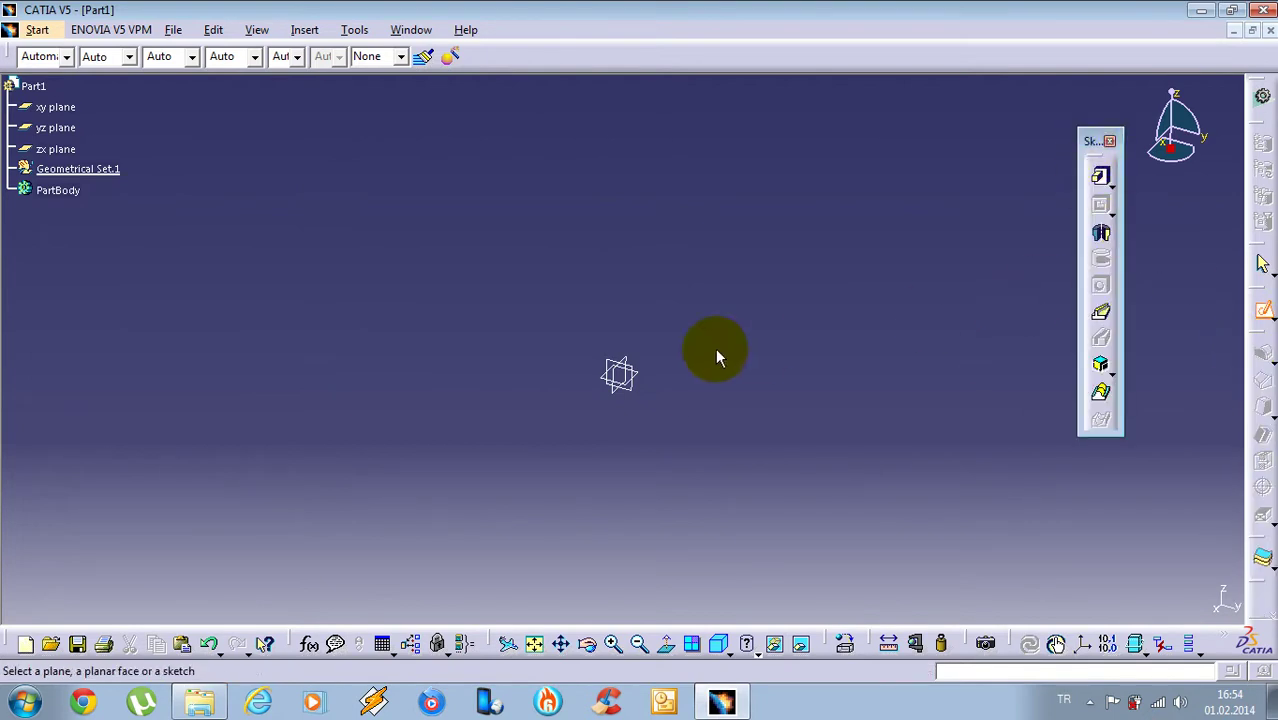
Start a new sketch on the yz plane
click(735, 655)
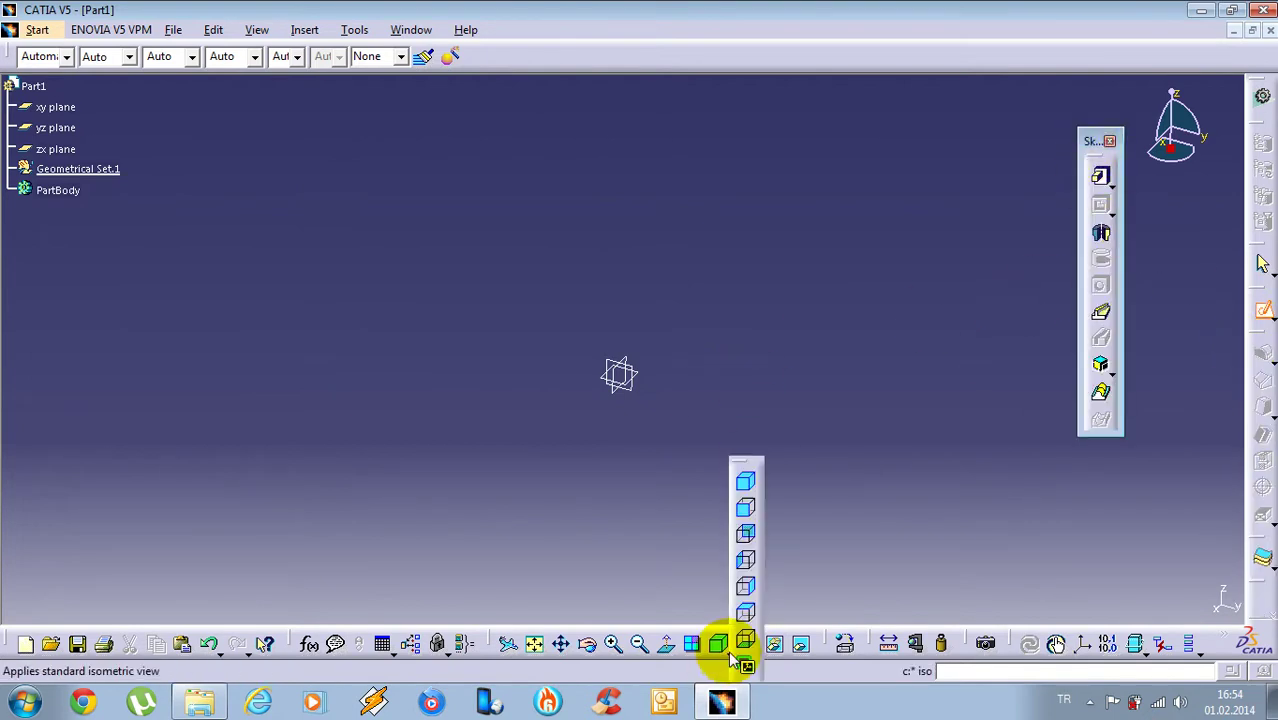
click(746, 514)
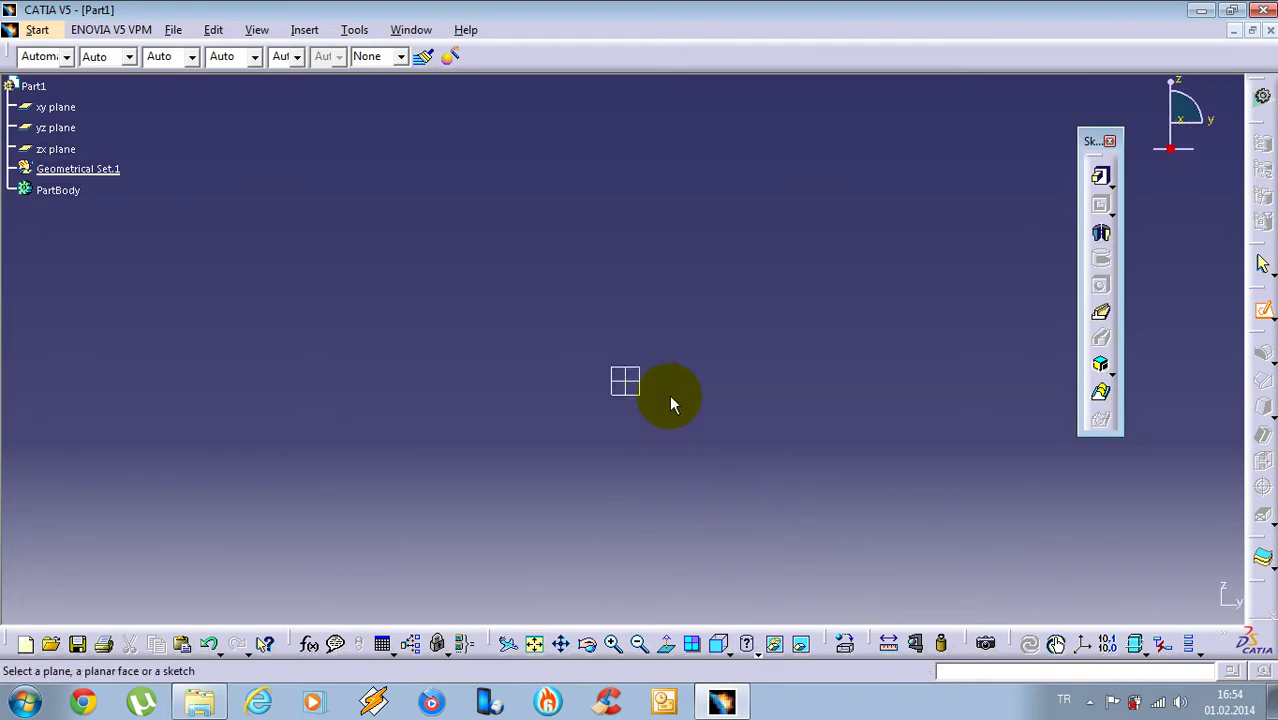
click(1263, 310)
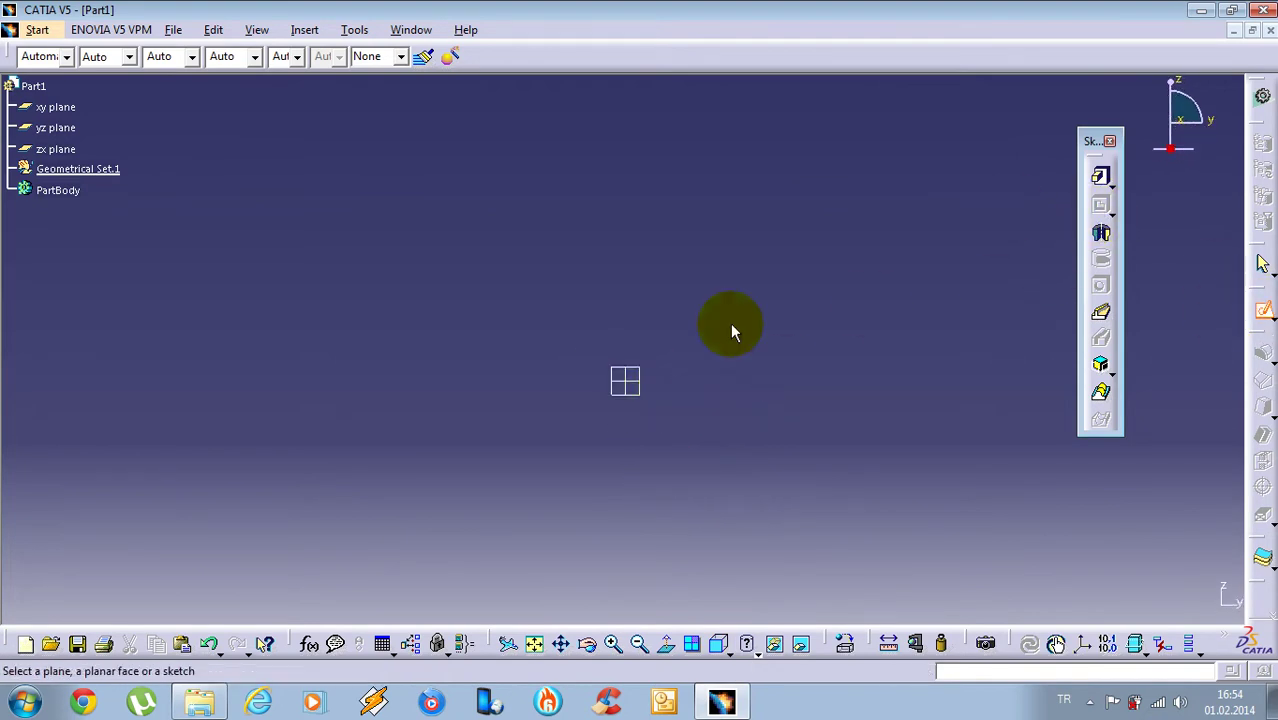
click(632, 393)
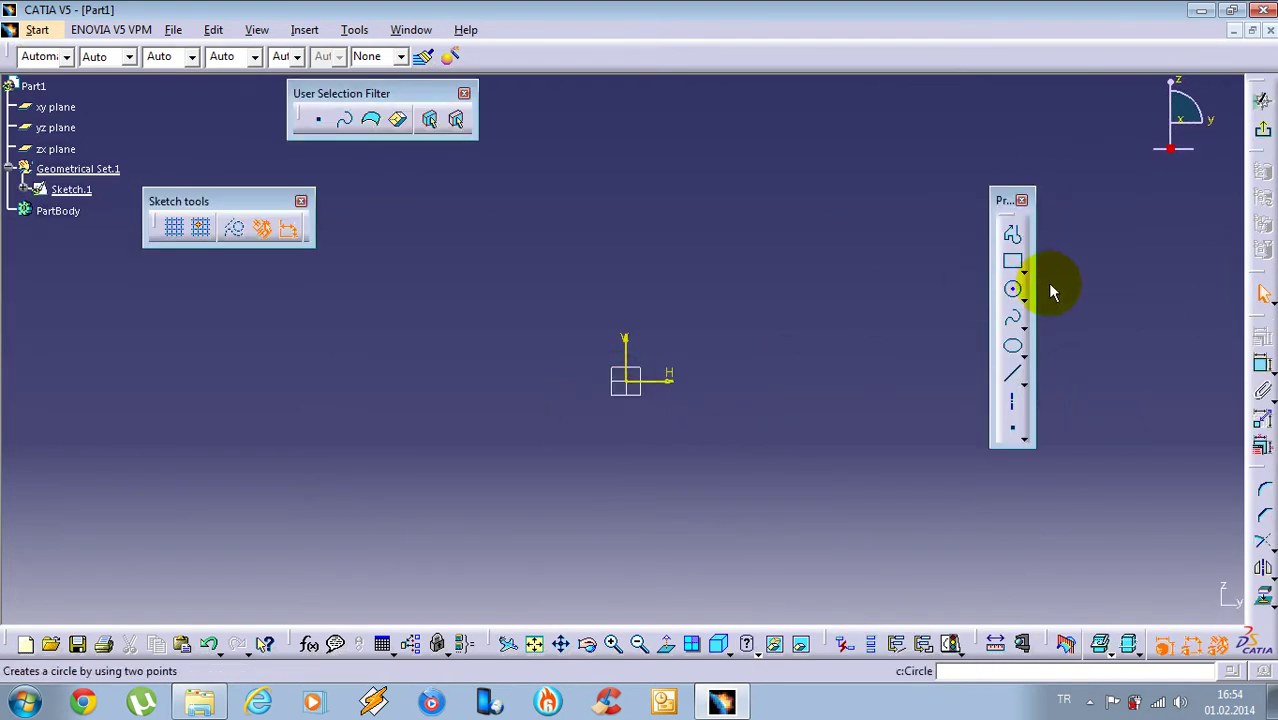
Sketch an open arch-shaped spline with seven control points, starting at the origin and ending on the horizontal axis
click(1012, 325)
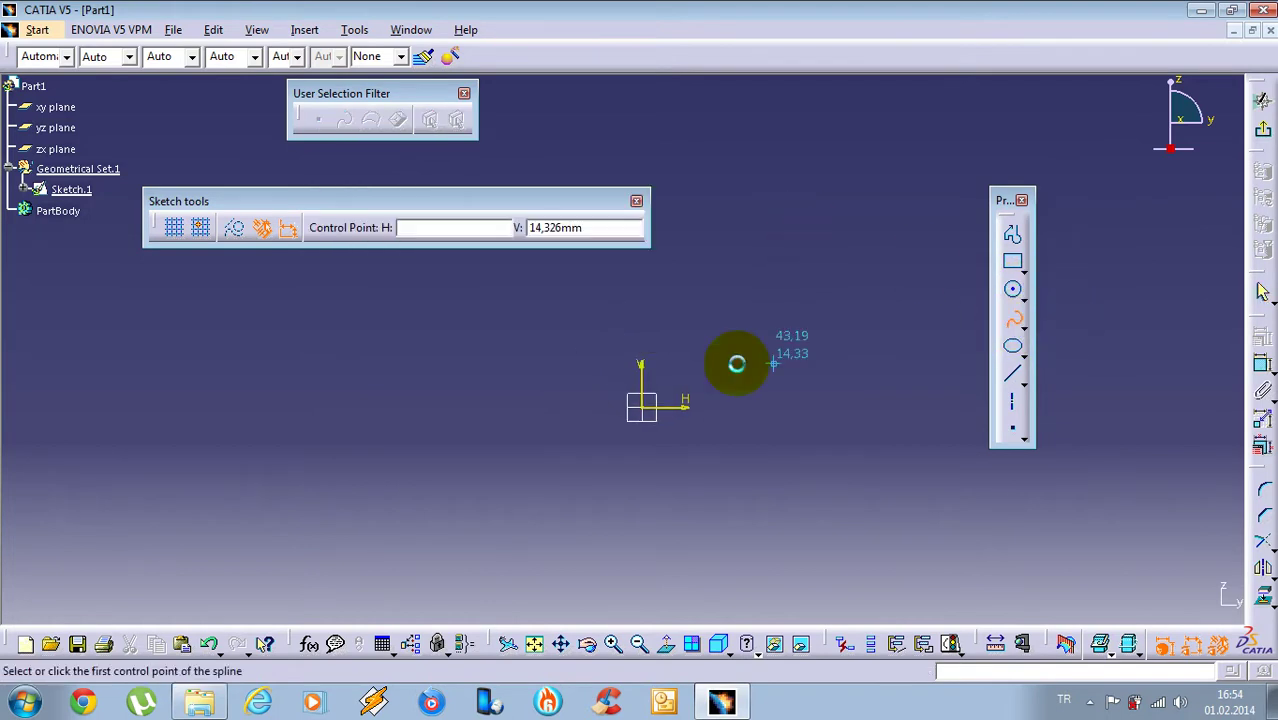
click(765, 444)
middle_drag(746, 352, 823, 416)
click(798, 362)
click(682, 316)
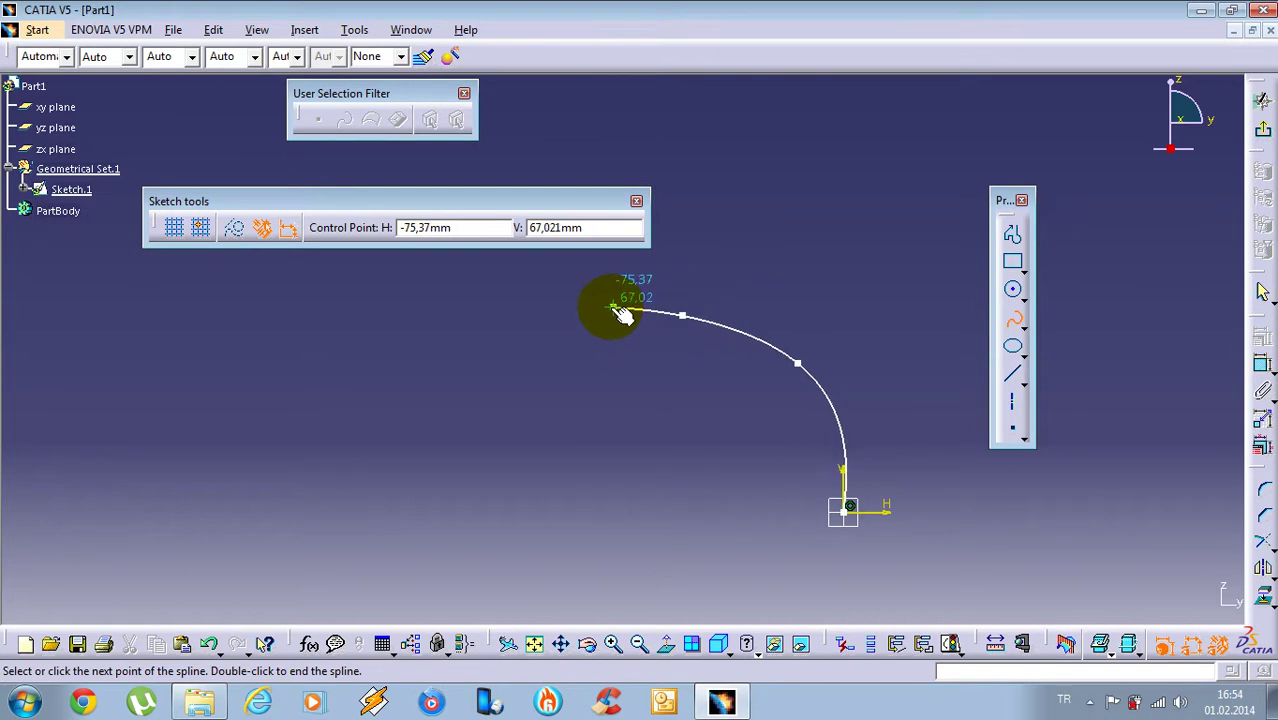
click(602, 297)
click(512, 325)
click(415, 383)
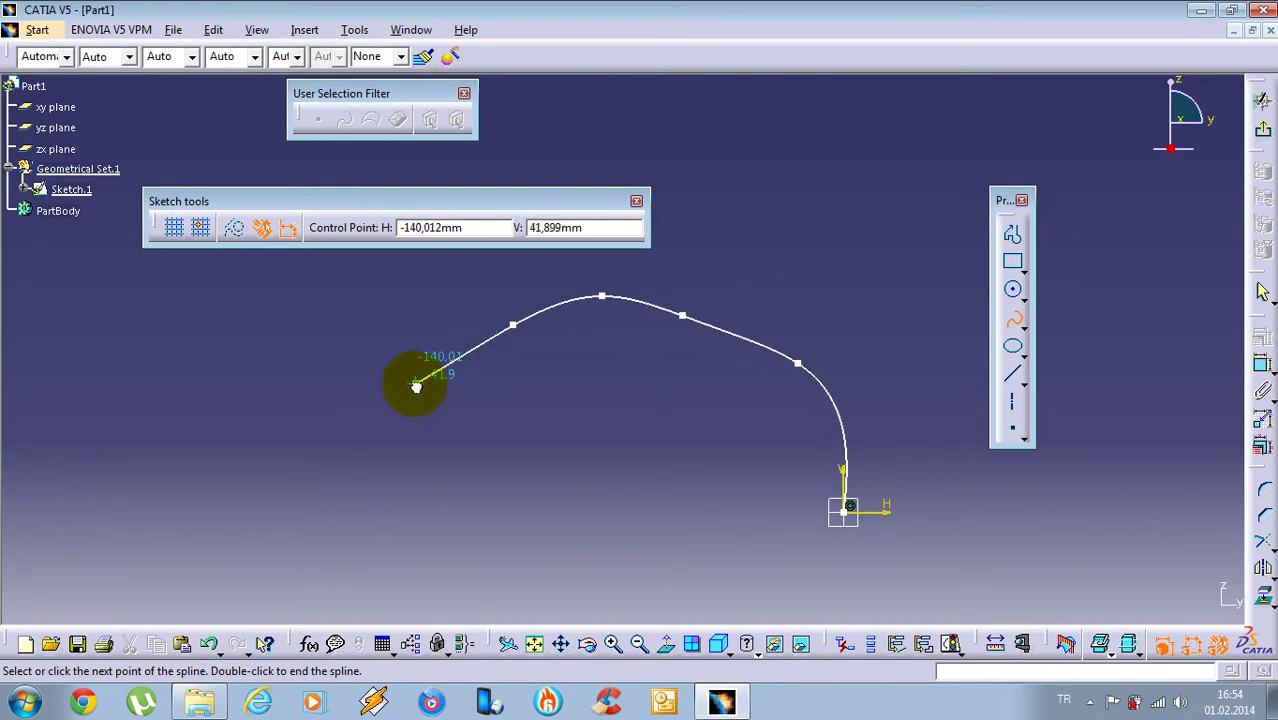
click(381, 510)
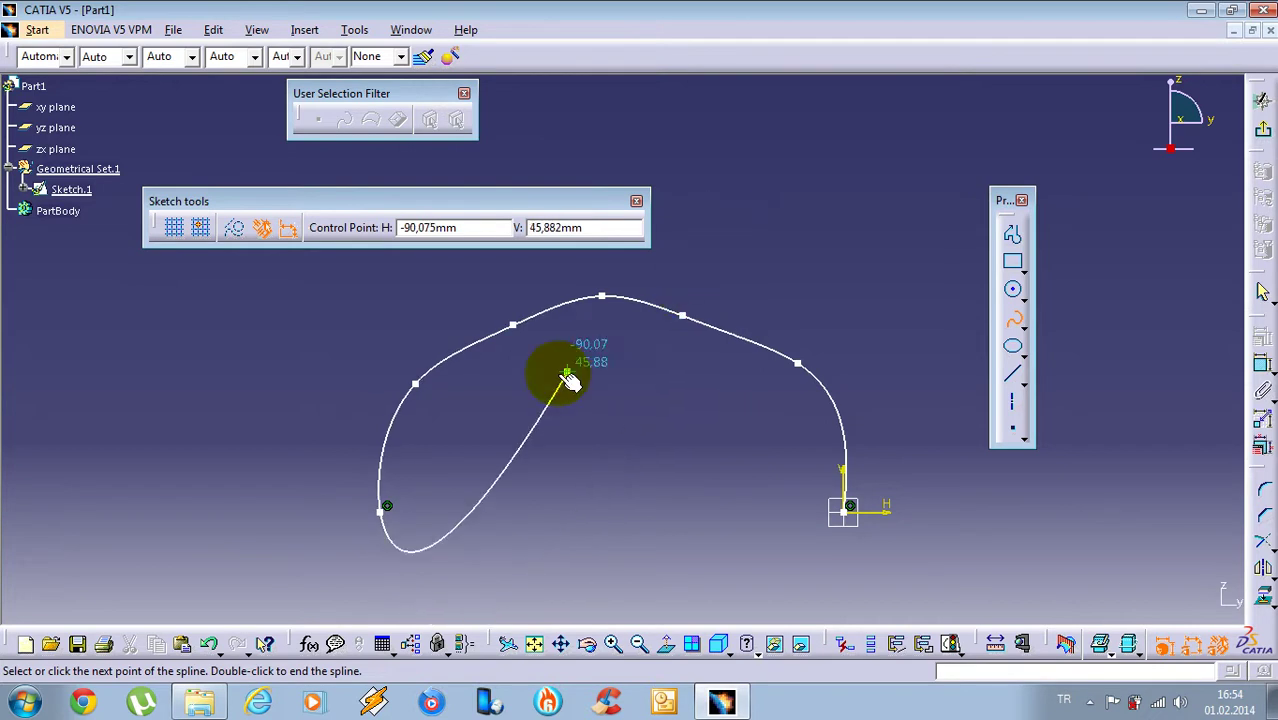
key(Escape)
key(Escape)
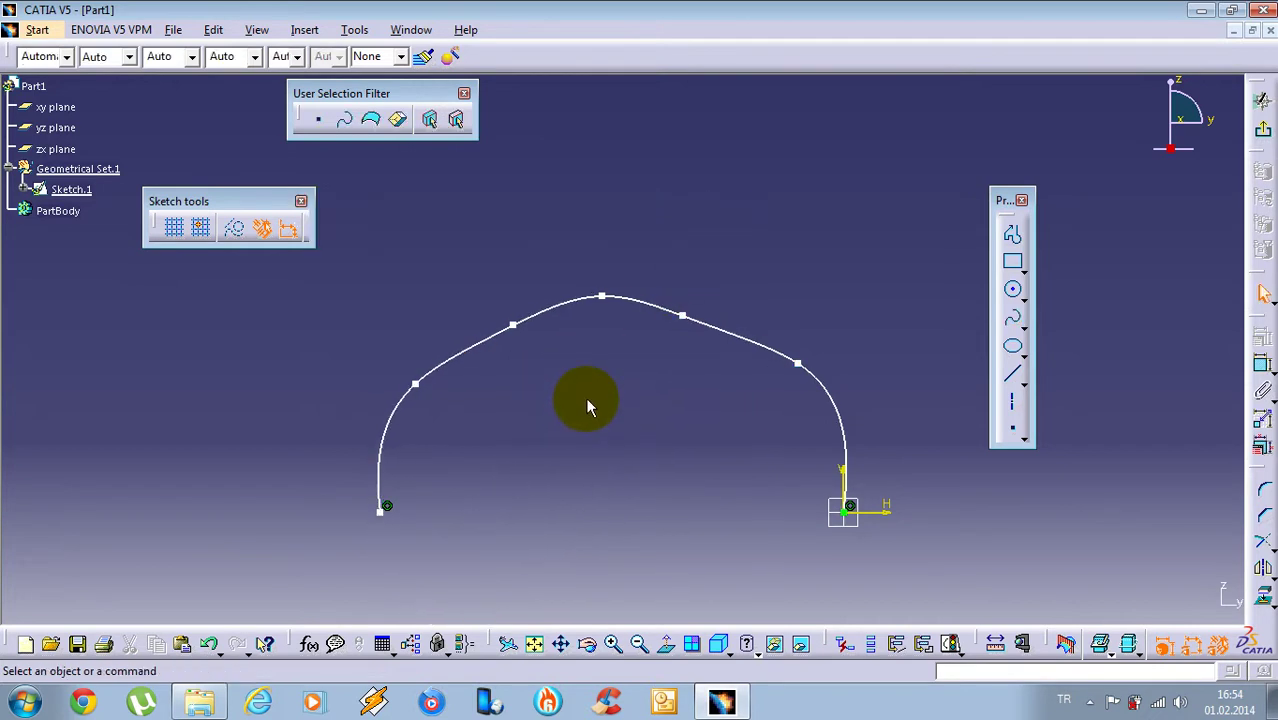
Raise the spline's middle control point to form a pronounced central peak
ctrl+middle_drag(585, 402, 612, 403)
drag(608, 310, 608, 262)
click(616, 329)
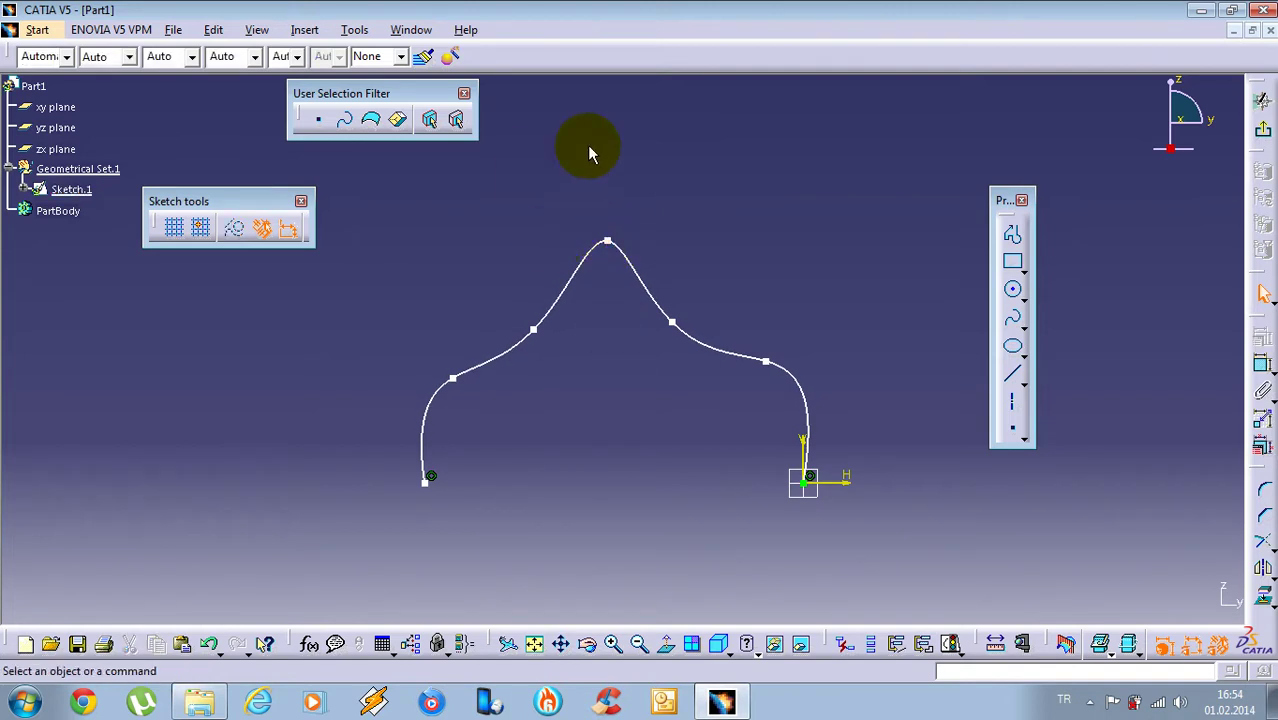
Move the shoulder control points and the one just left of the peak to make the spline roughly symmetrical
drag(455, 388, 478, 360)
click(767, 365)
click(768, 366)
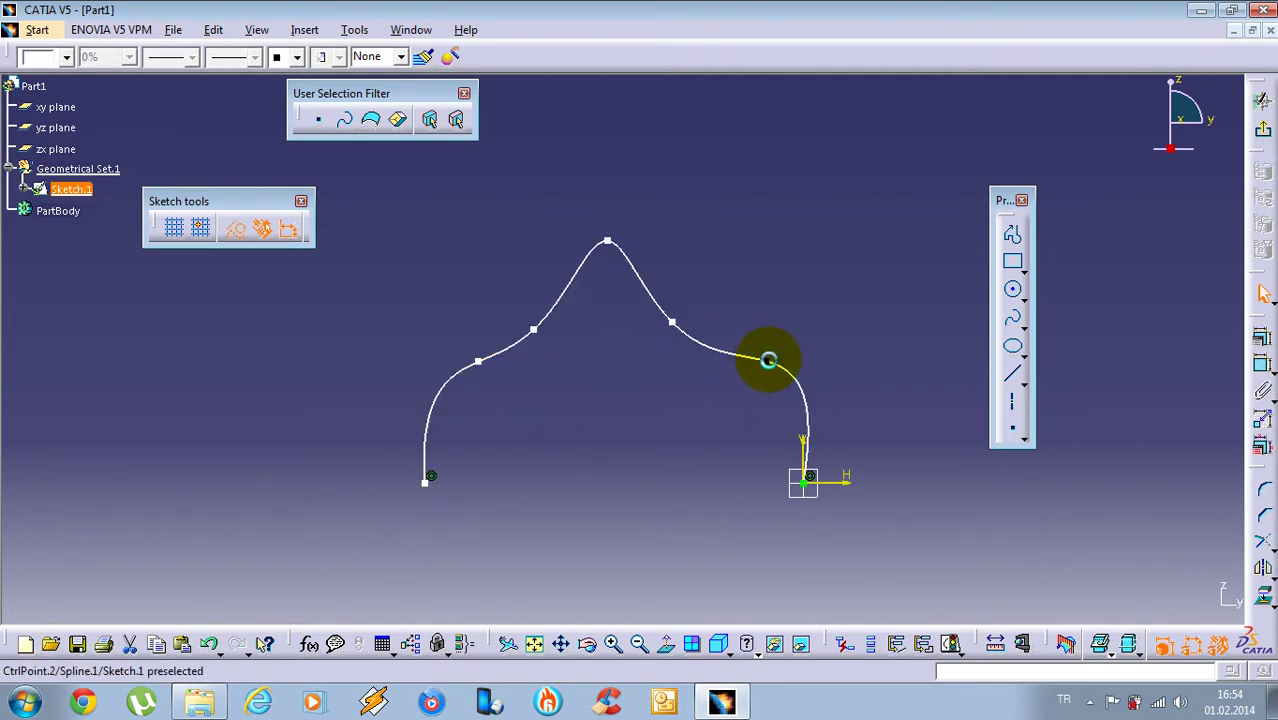
drag(765, 359, 762, 377)
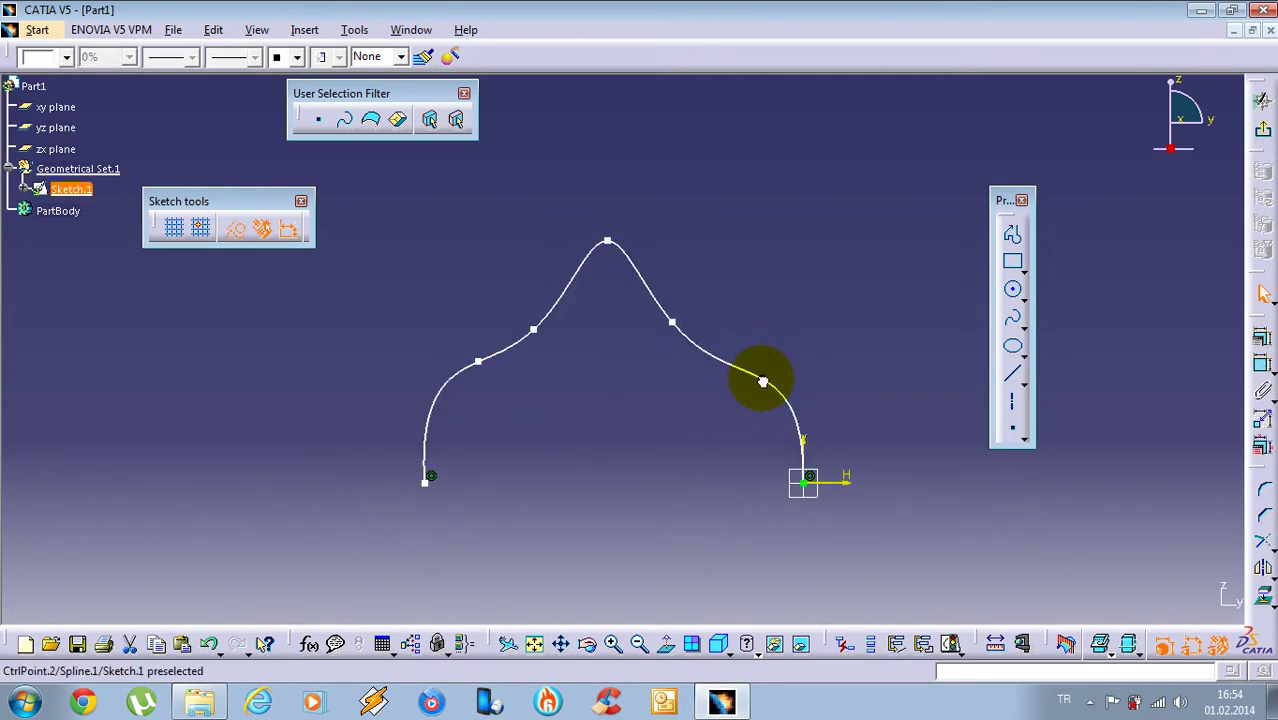
click(537, 330)
mouse_move(535, 330)
mouse_down()
mouse_move(531, 309)
mouse_move(546, 331)
mouse_up()
click(638, 248)
ctrl+middle_drag(638, 248, 655, 284)
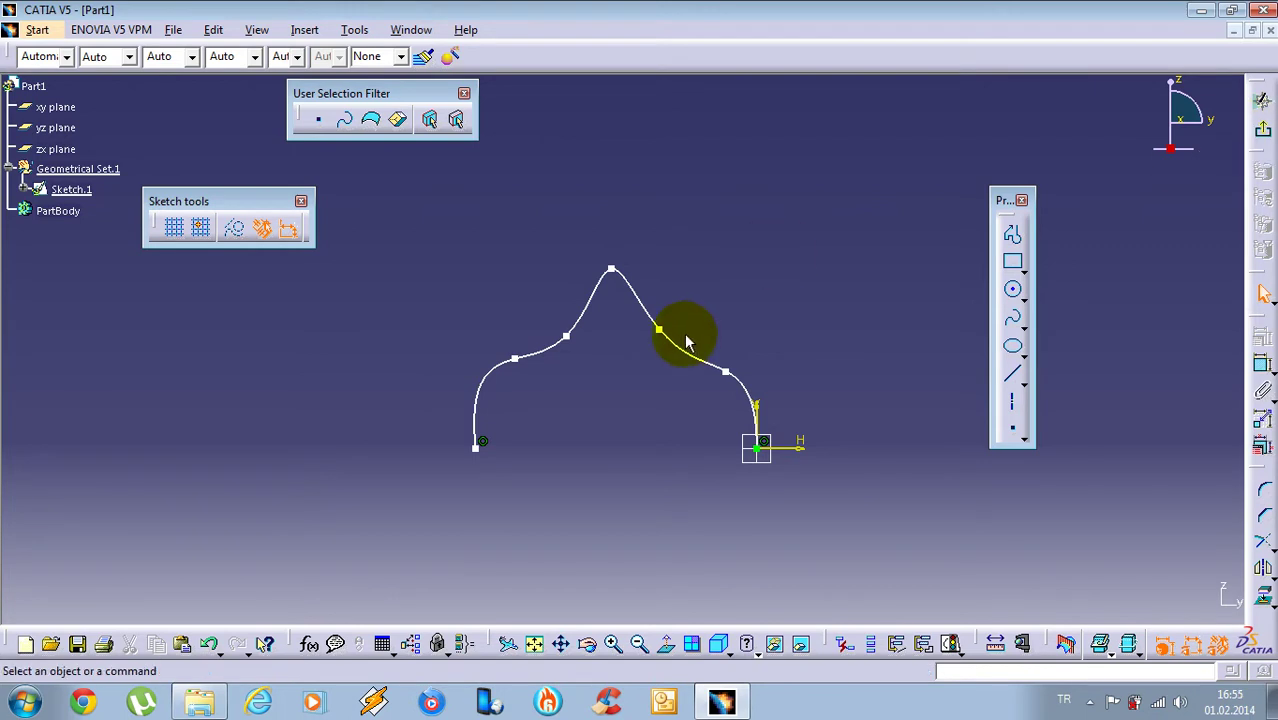
Delete the coincidence constraints at both ends of the spline
click(764, 441)
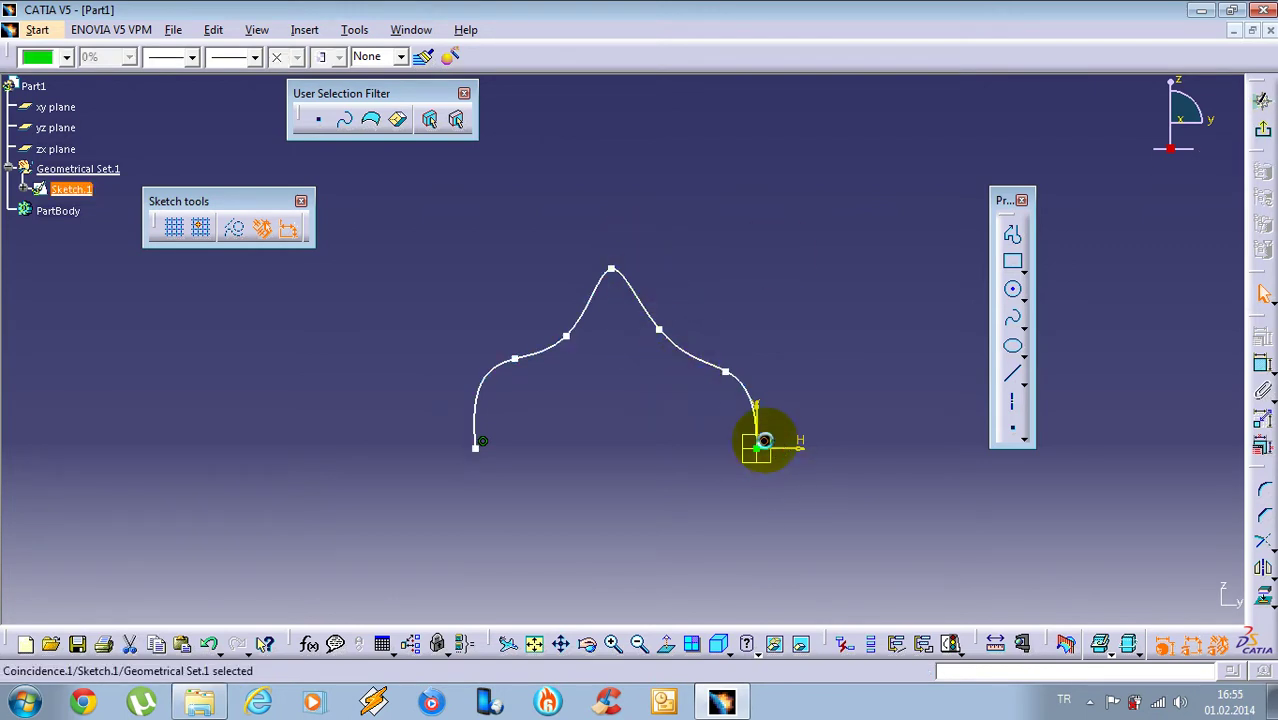
click(560, 463)
click(485, 442)
click(710, 260)
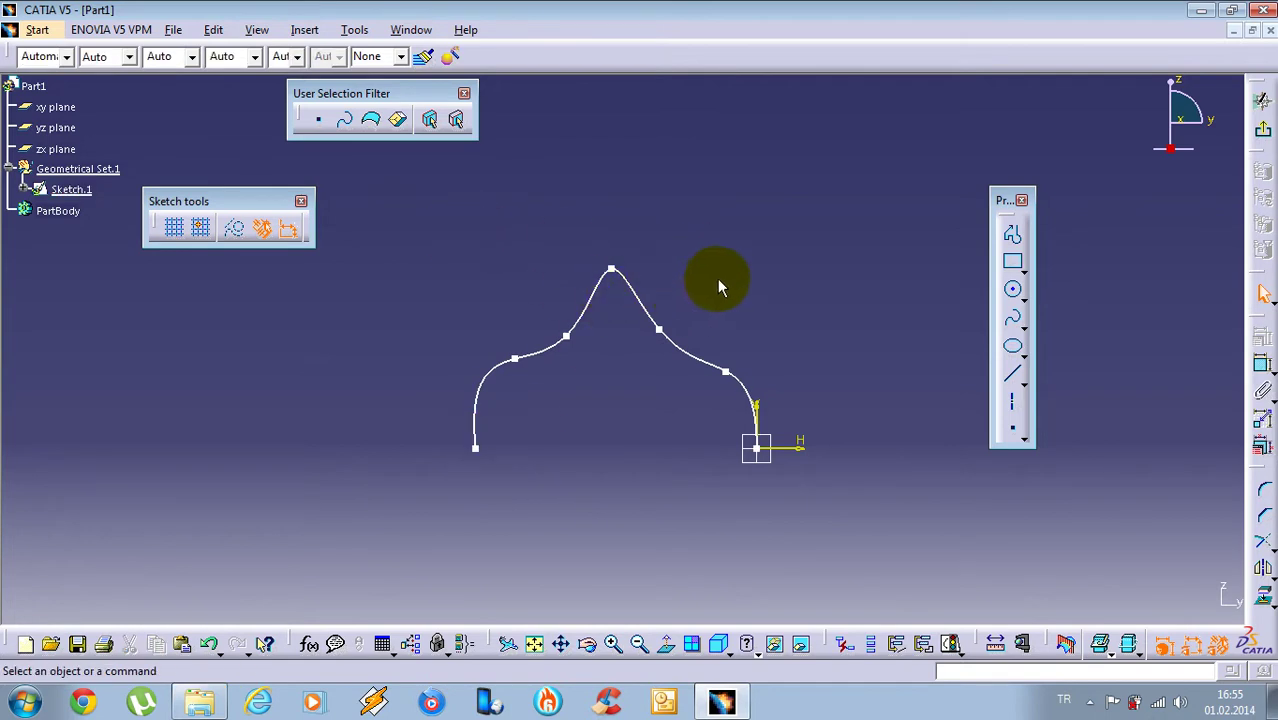
Draw a vertical axis upward from the sketch origin, ending above the height of the spline's peak
click(1012, 401)
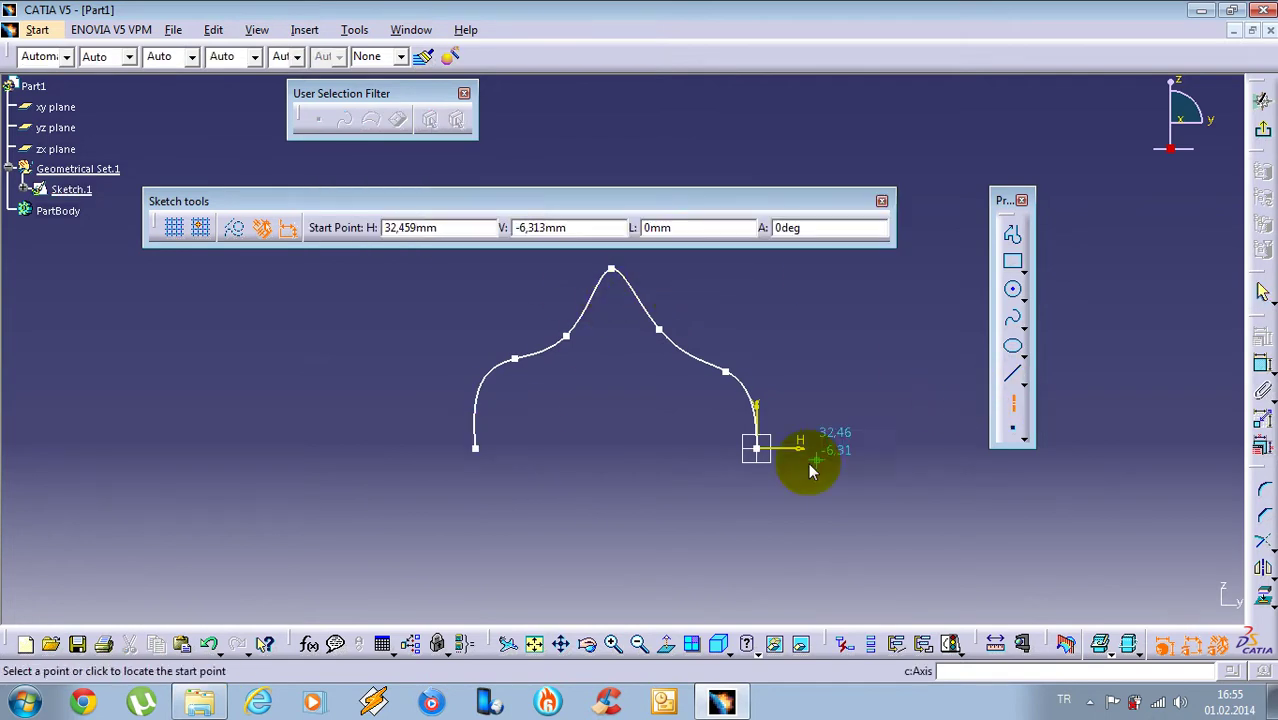
click(757, 441)
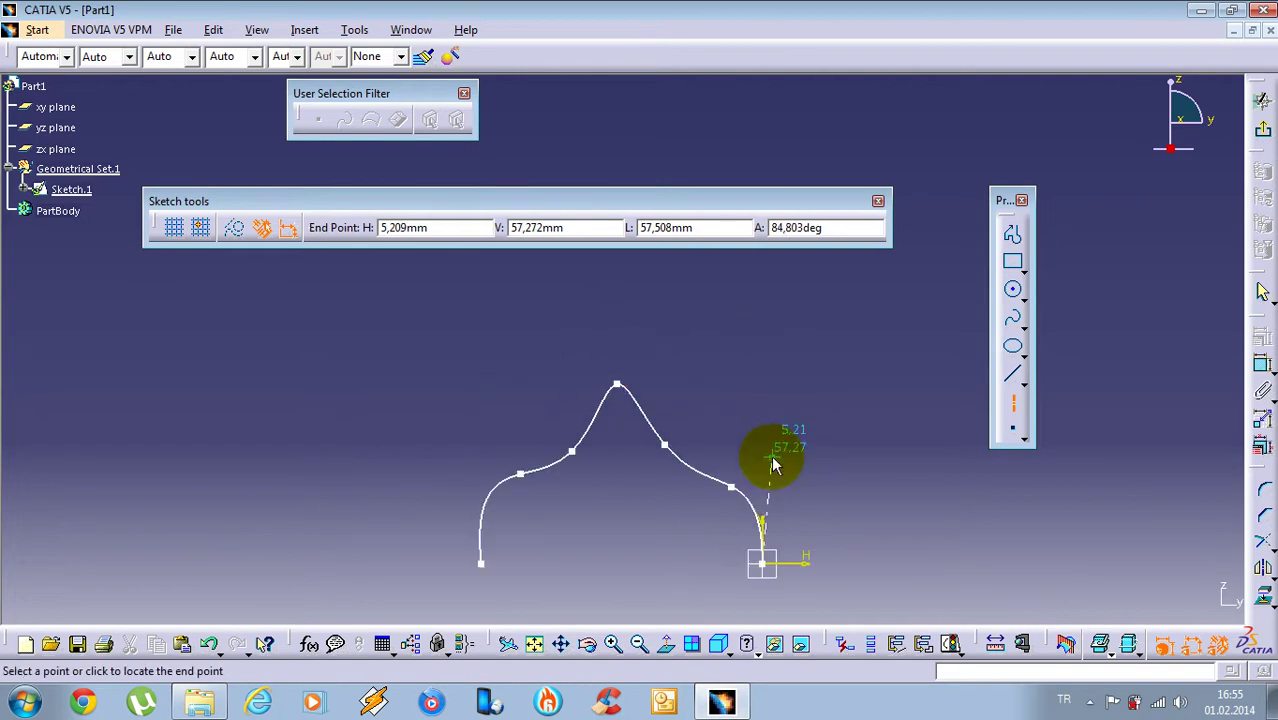
click(764, 328)
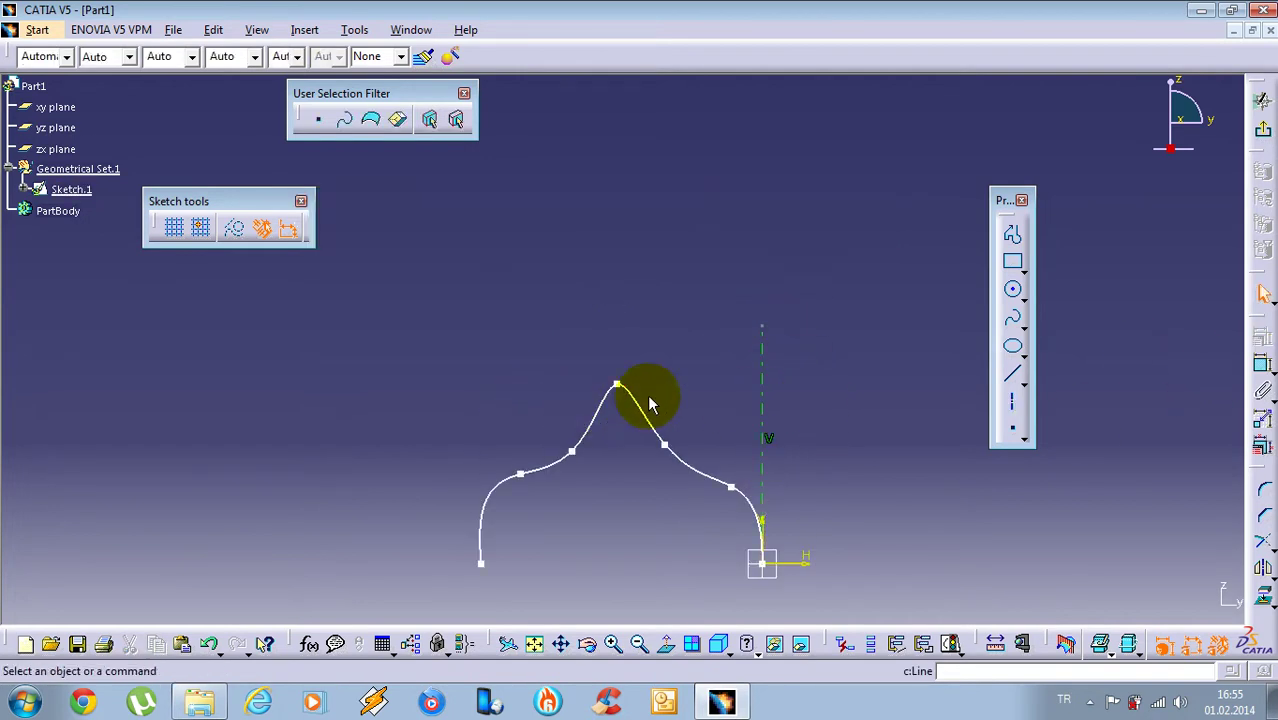
Translate one duplicate of the spline horizontally from its peak point onto the vertical axis
drag(1270, 476, 1145, 340)
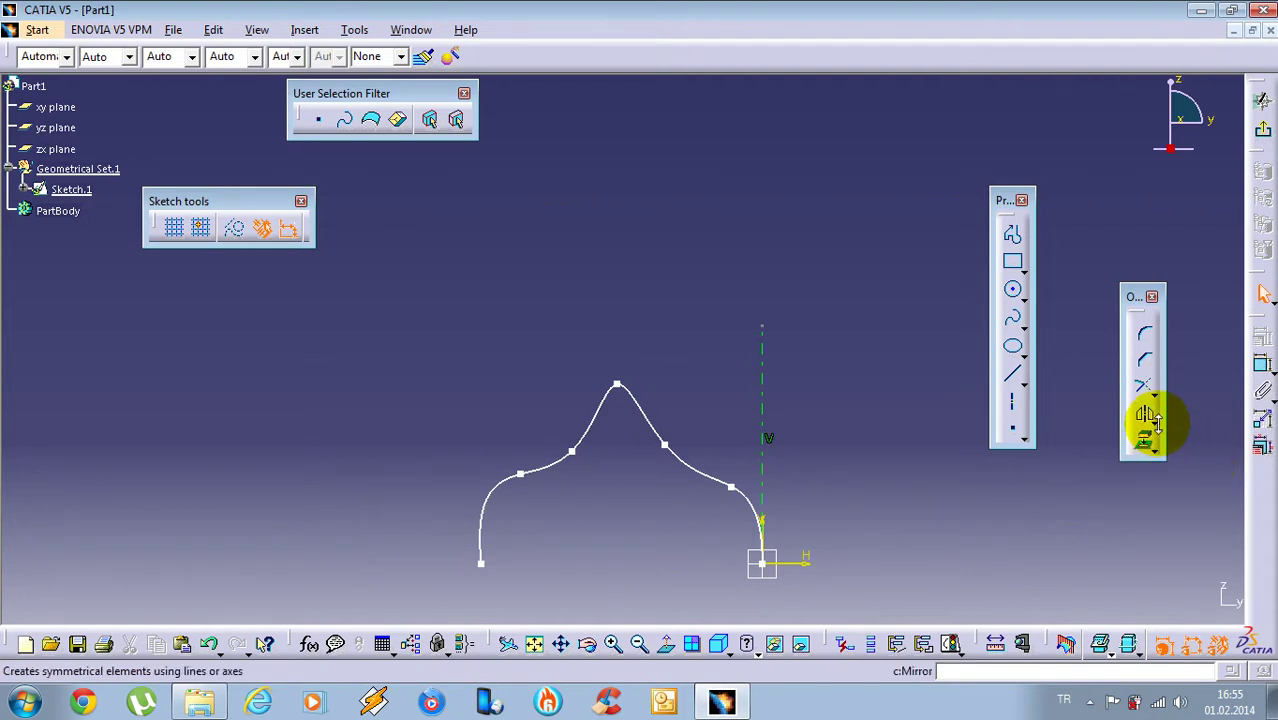
click(1152, 424)
click(1181, 441)
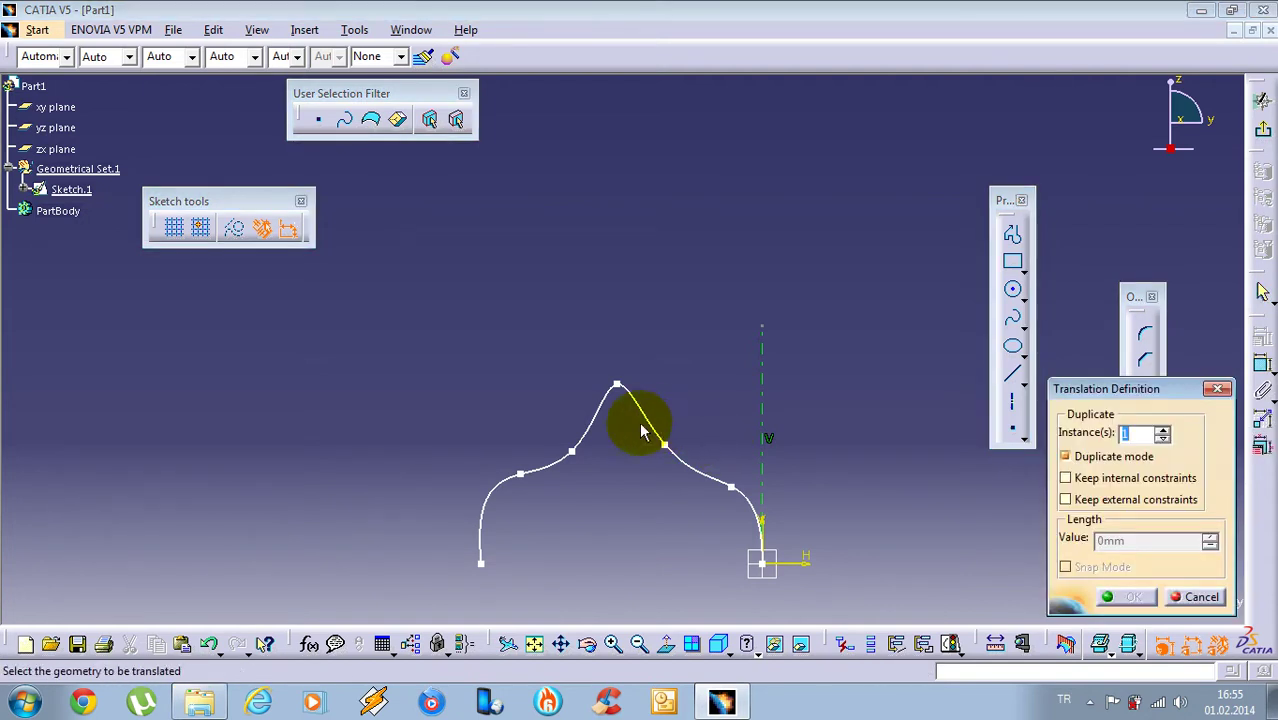
click(651, 418)
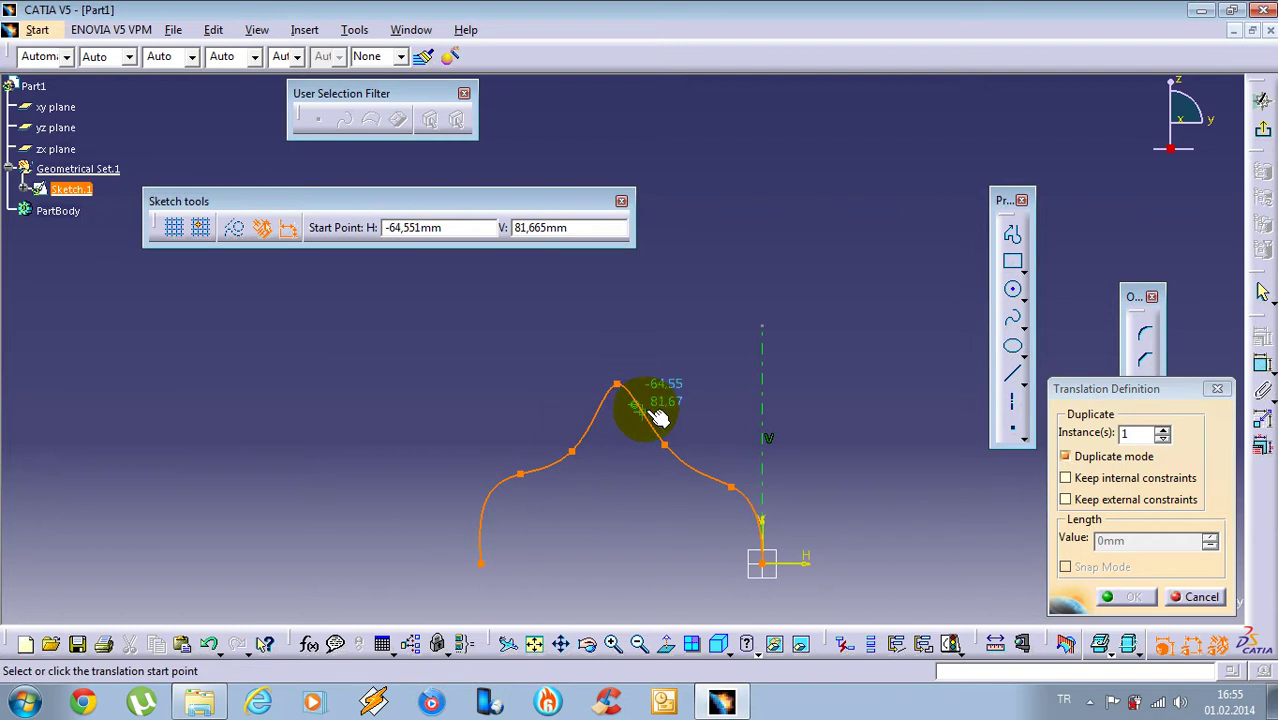
click(617, 385)
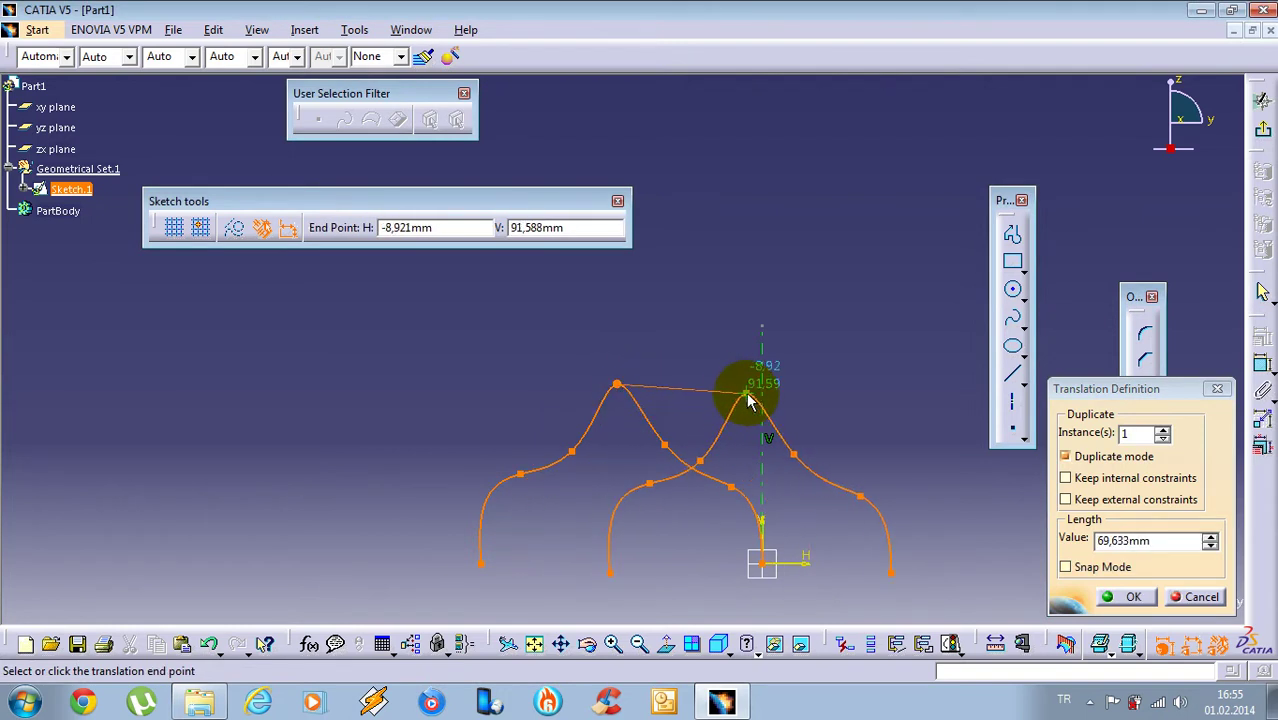
click(769, 392)
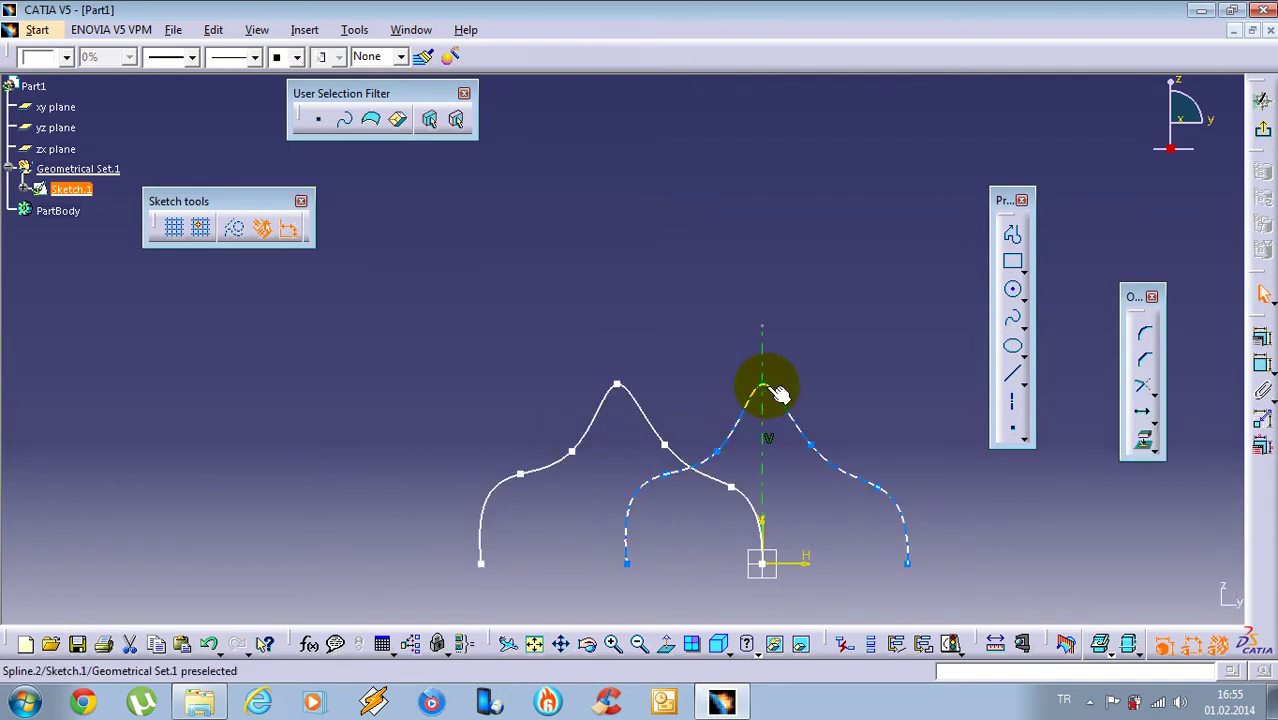
Delete the original spline, keeping the copy centred on the axis, and exit the sketch
key(Delete)
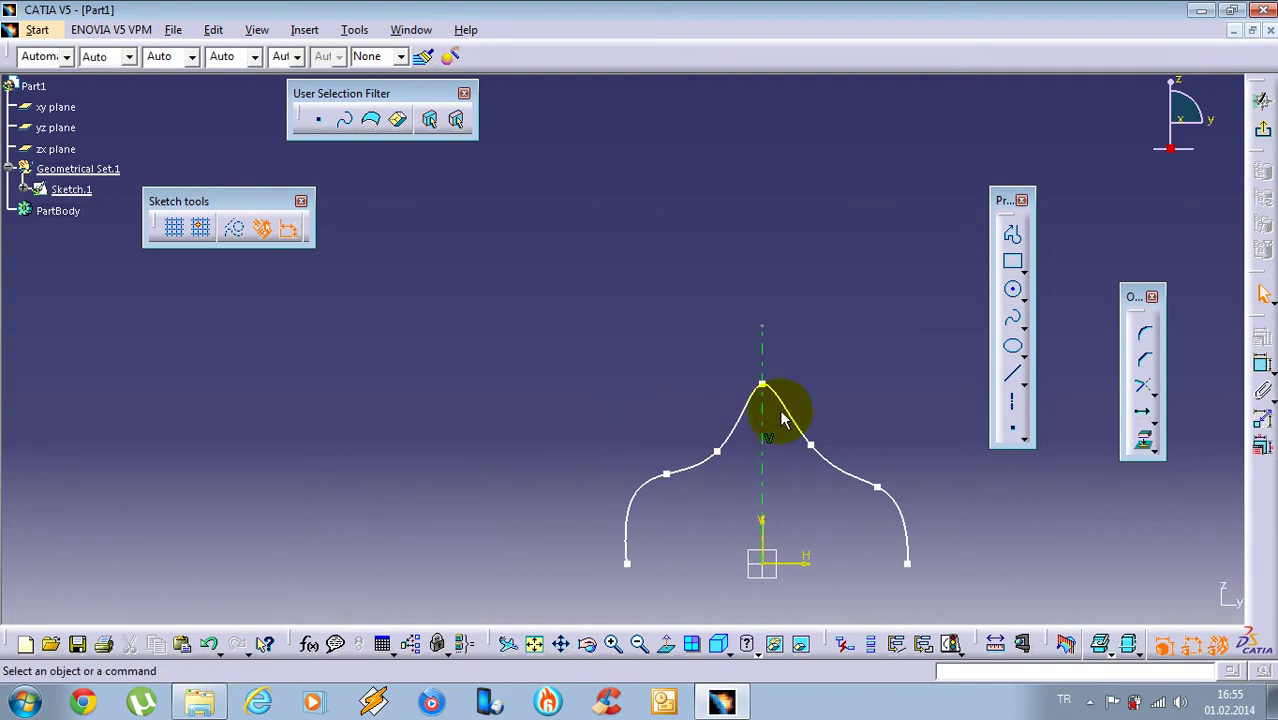
click(1263, 133)
mouse_move(722, 360)
middle_down()
mouse_move(730, 337)
mouse_move(719, 366)
mouse_move(600, 274)
mouse_move(571, 300)
mouse_move(653, 371)
mouse_move(613, 374)
mouse_move(725, 430)
mouse_move(668, 416)
middle_up()
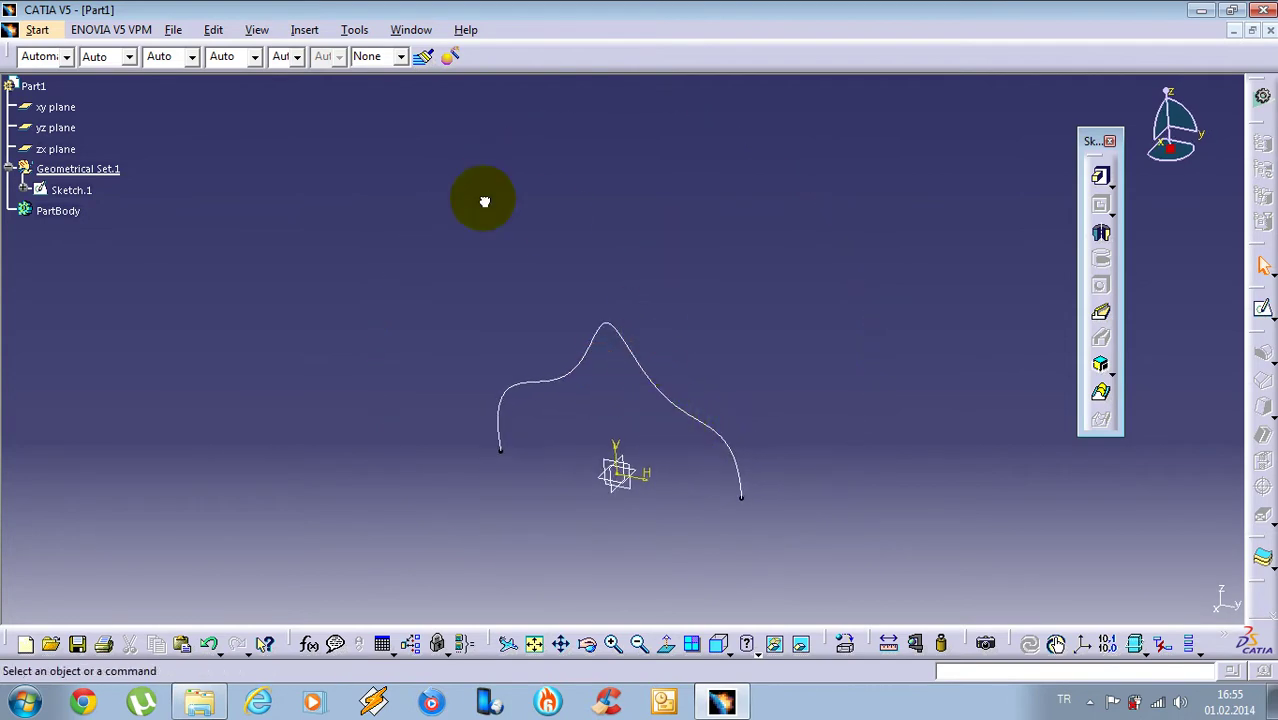
Create a reference plane offset 150 mm from the yz plane in the reversed direction
drag(1250, 342, 1178, 271)
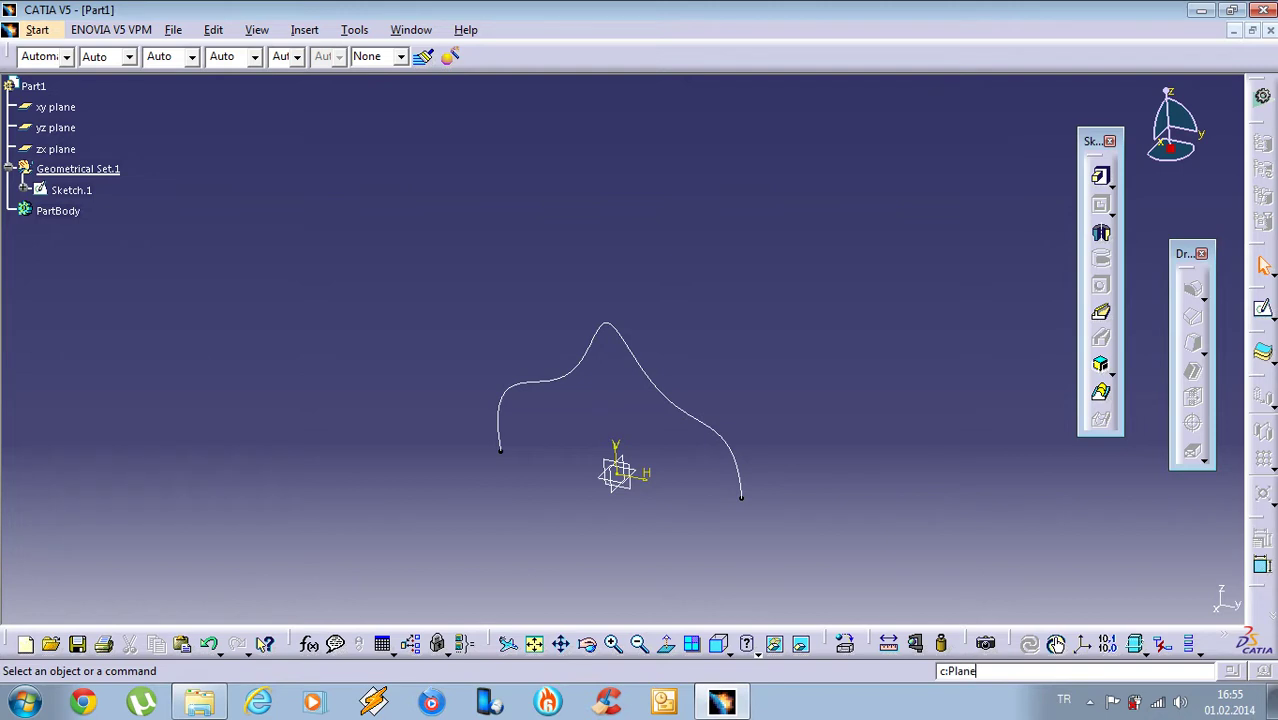
key(Return)
middle_drag(599, 342, 603, 430)
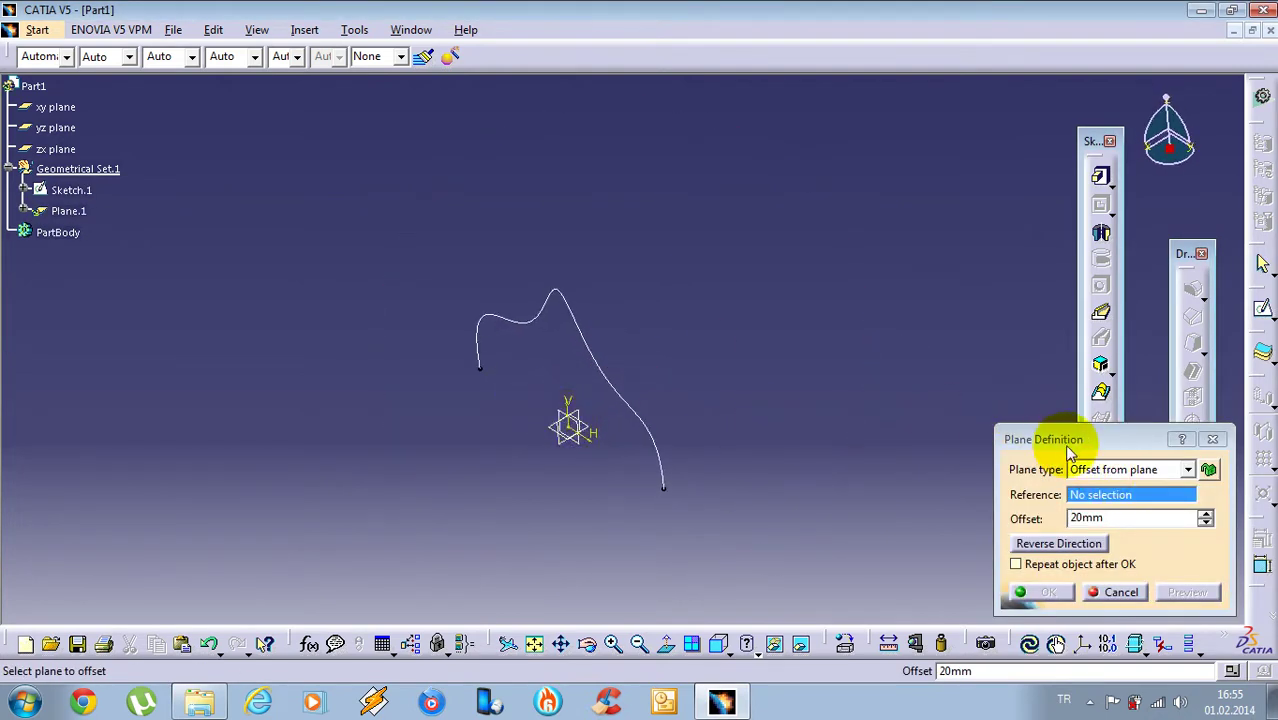
click(1100, 517)
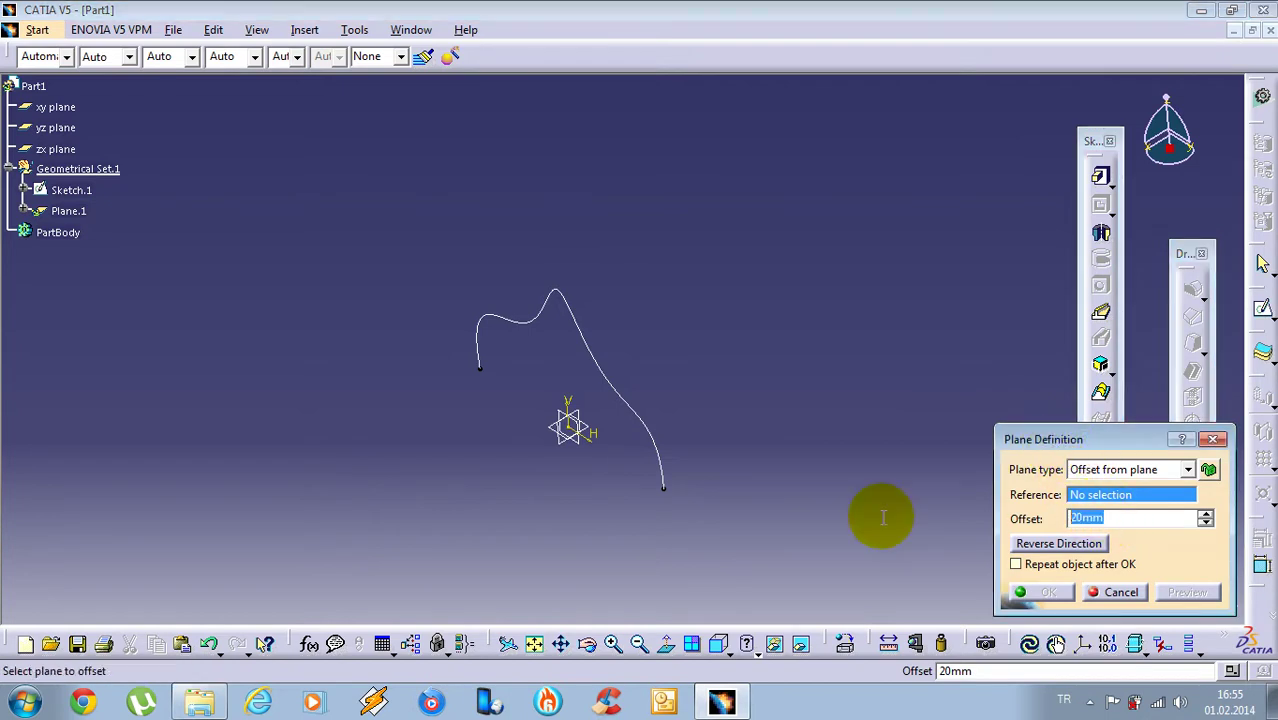
text(150)
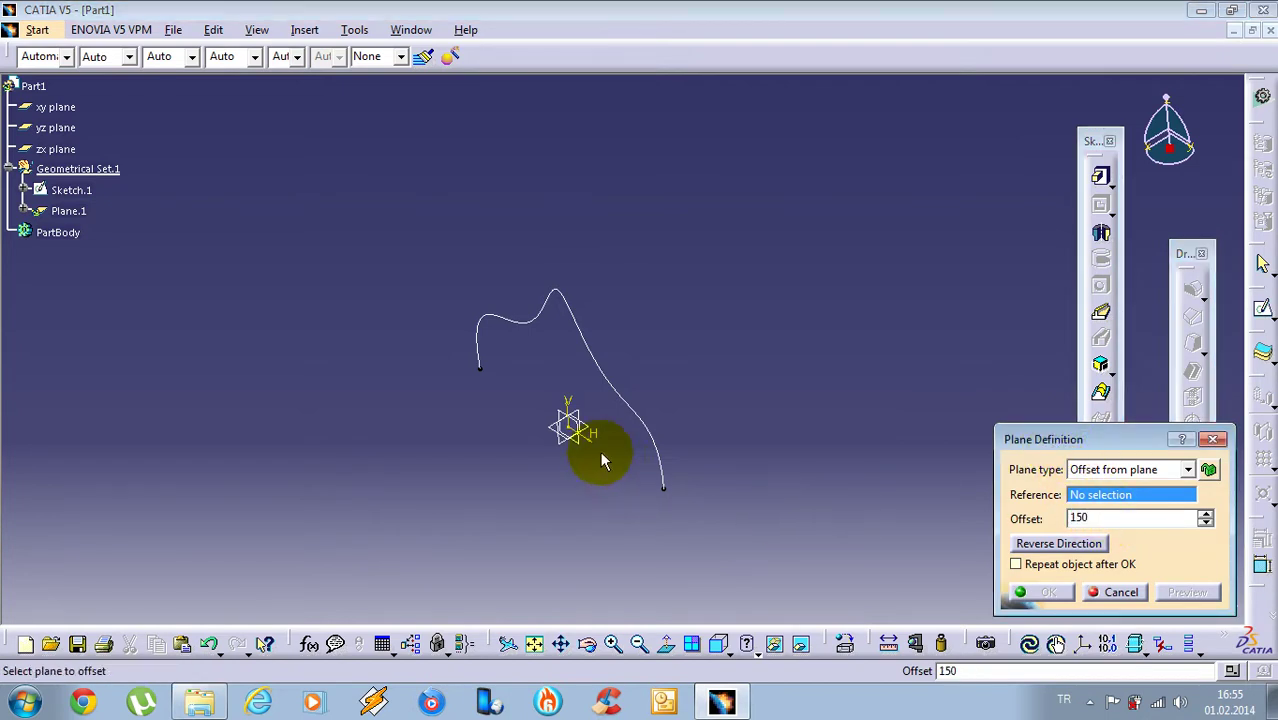
click(580, 445)
middle_drag(615, 436, 650, 519)
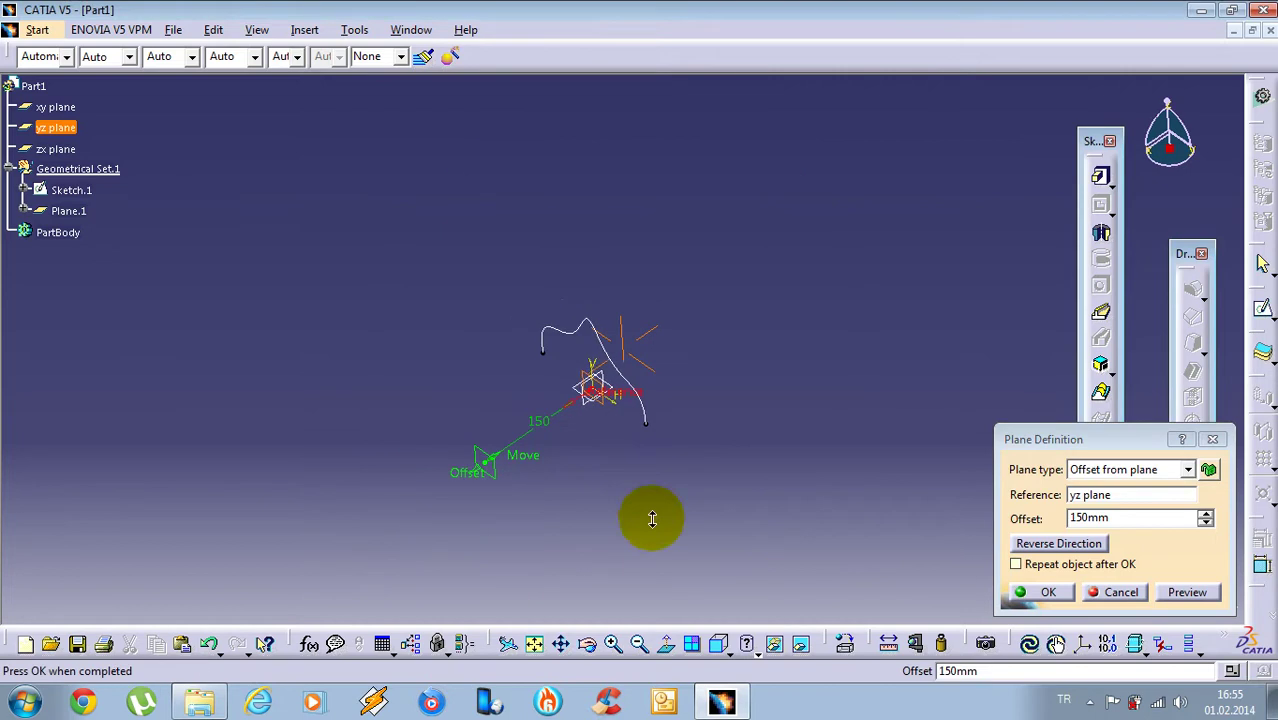
click(1040, 592)
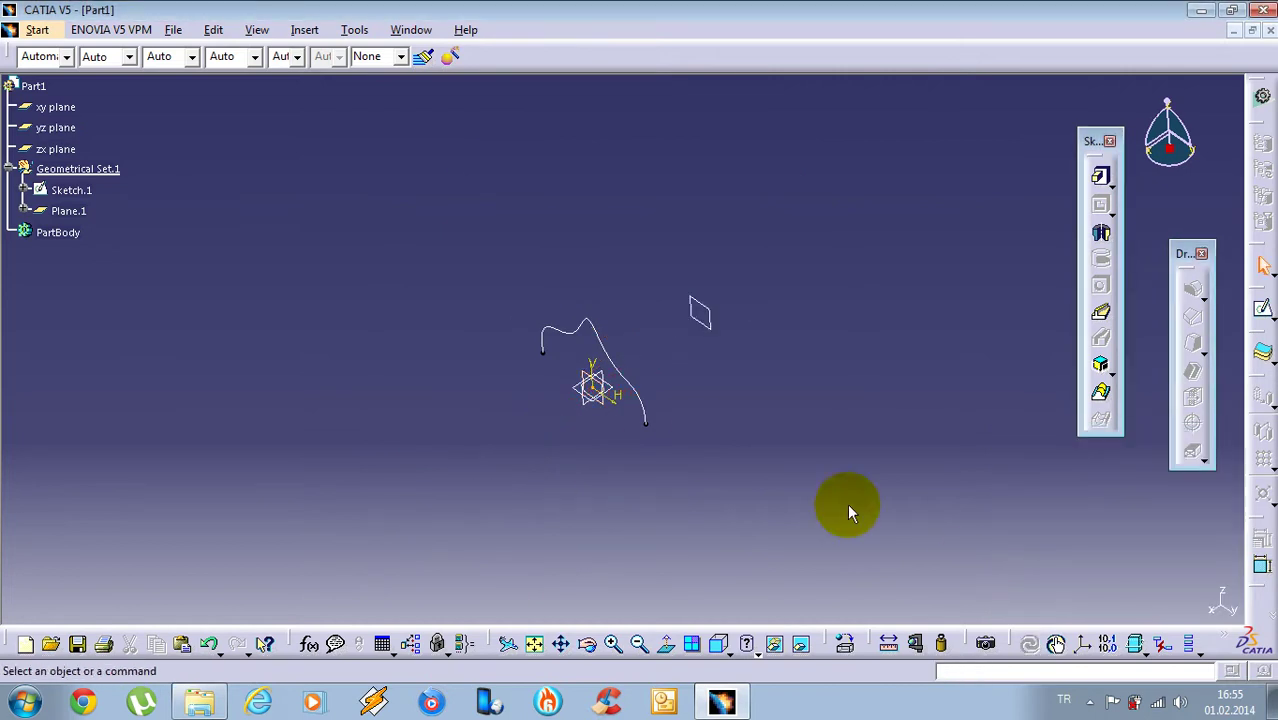
Sketch a three-point spline arch on the offset plane, enclosing the first profile and peaking about 102 mm above the origin on the vertical axis
click(716, 321)
click(1263, 308)
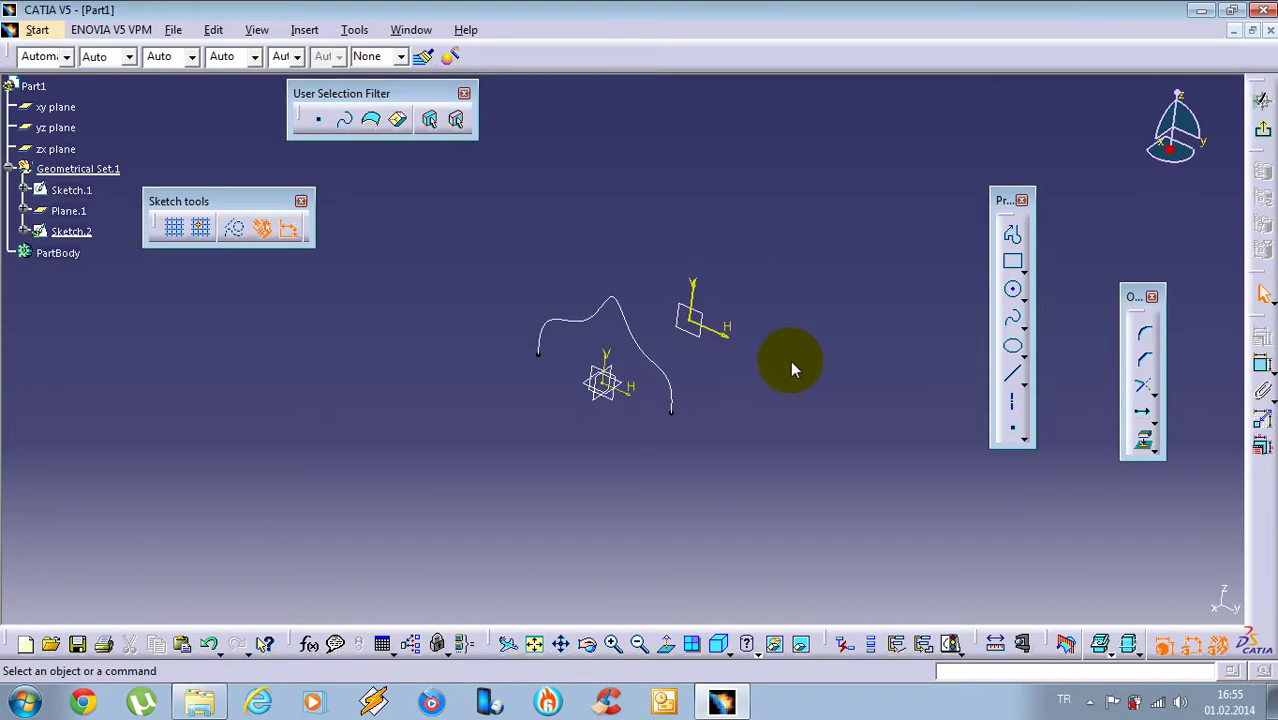
mouse_move(939, 420)
ctrl+middle_down()
mouse_move(862, 366)
mouse_move(884, 360)
ctrl+middle_up()
middle_drag(884, 360, 843, 378)
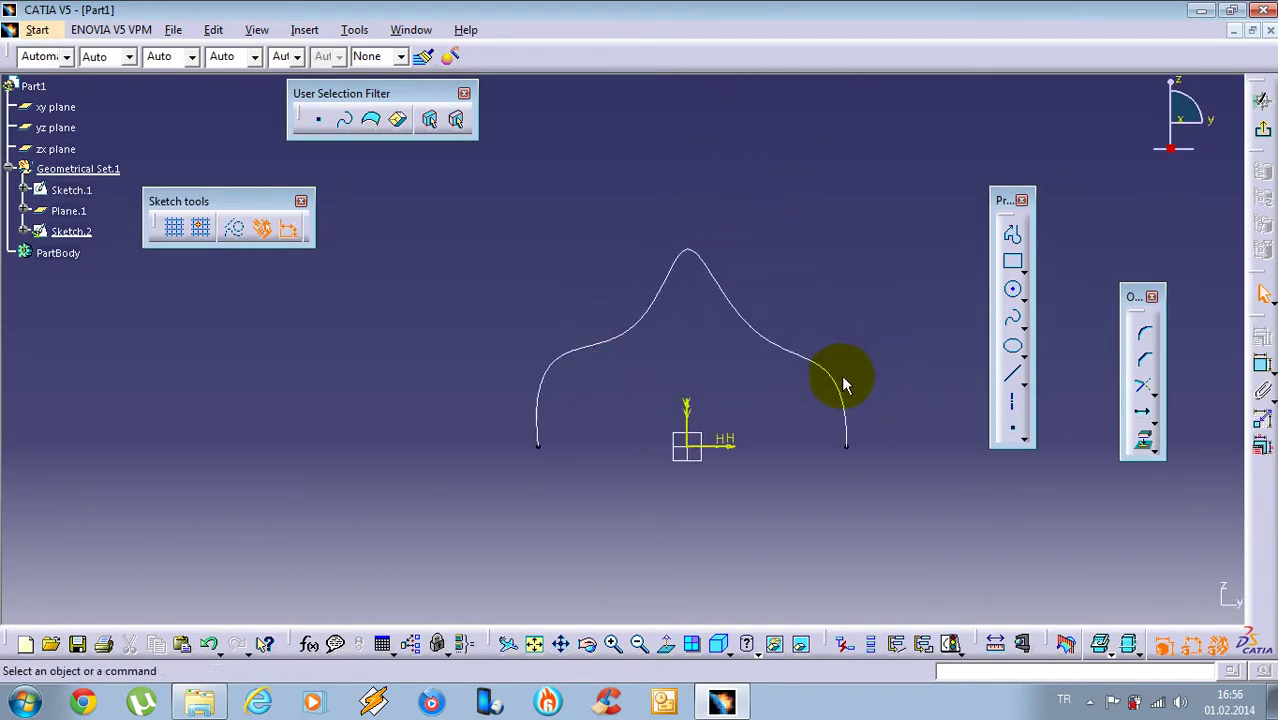
click(1013, 322)
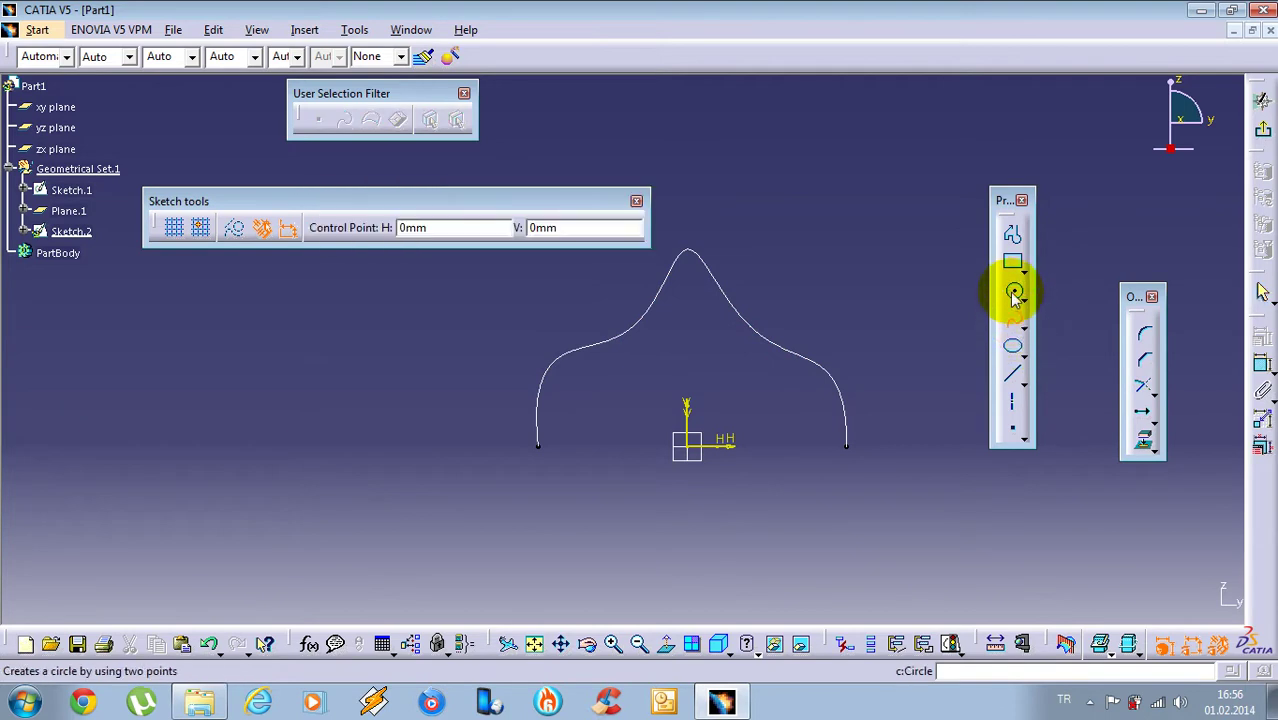
click(552, 507)
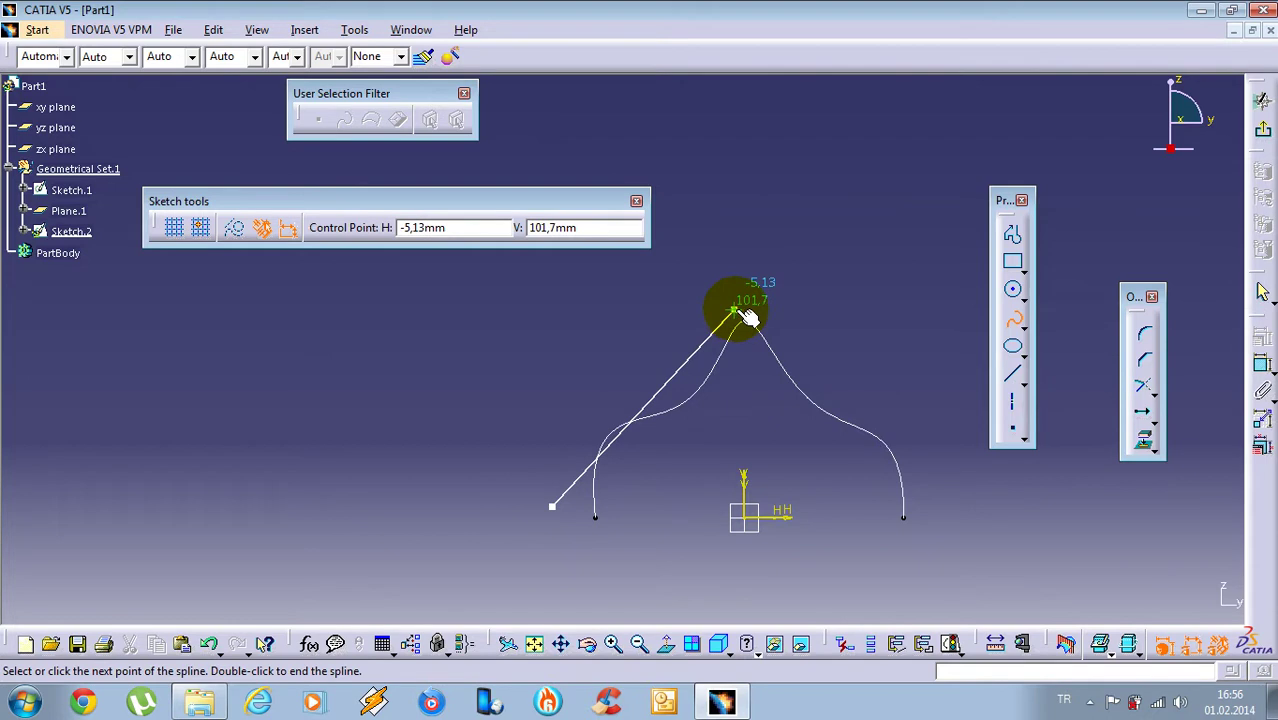
click(746, 308)
click(946, 515)
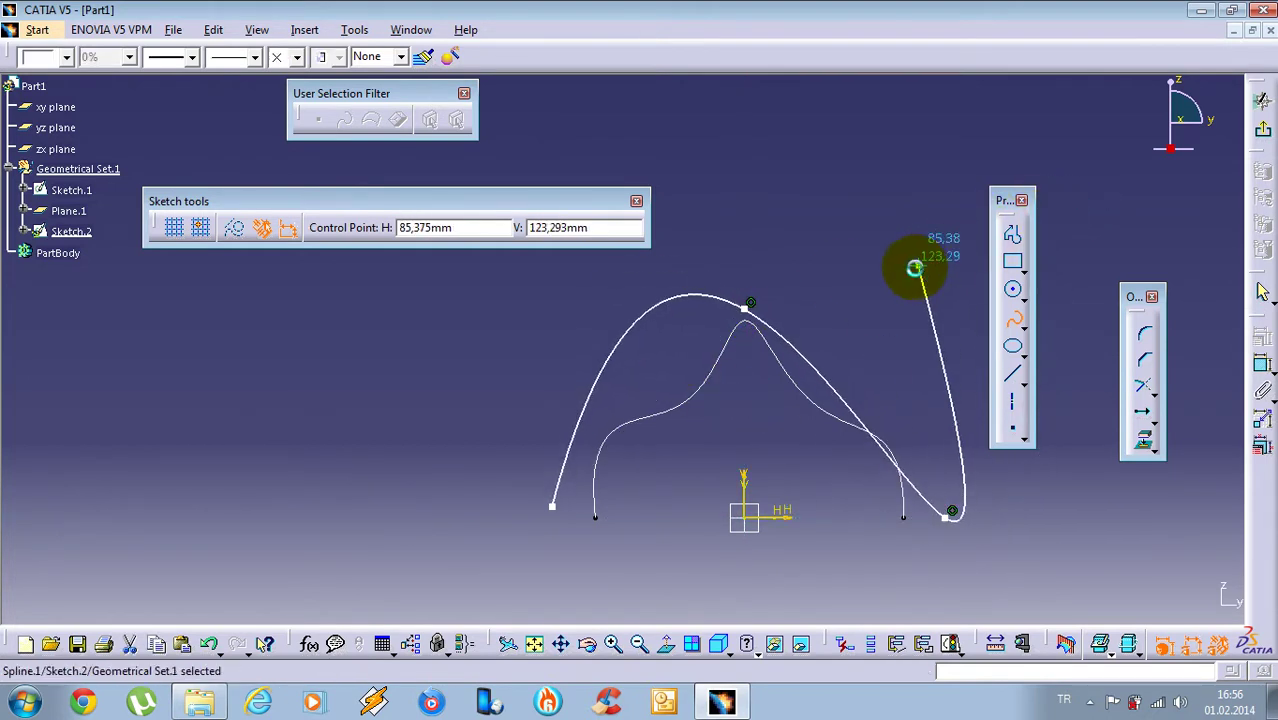
key(Escape)
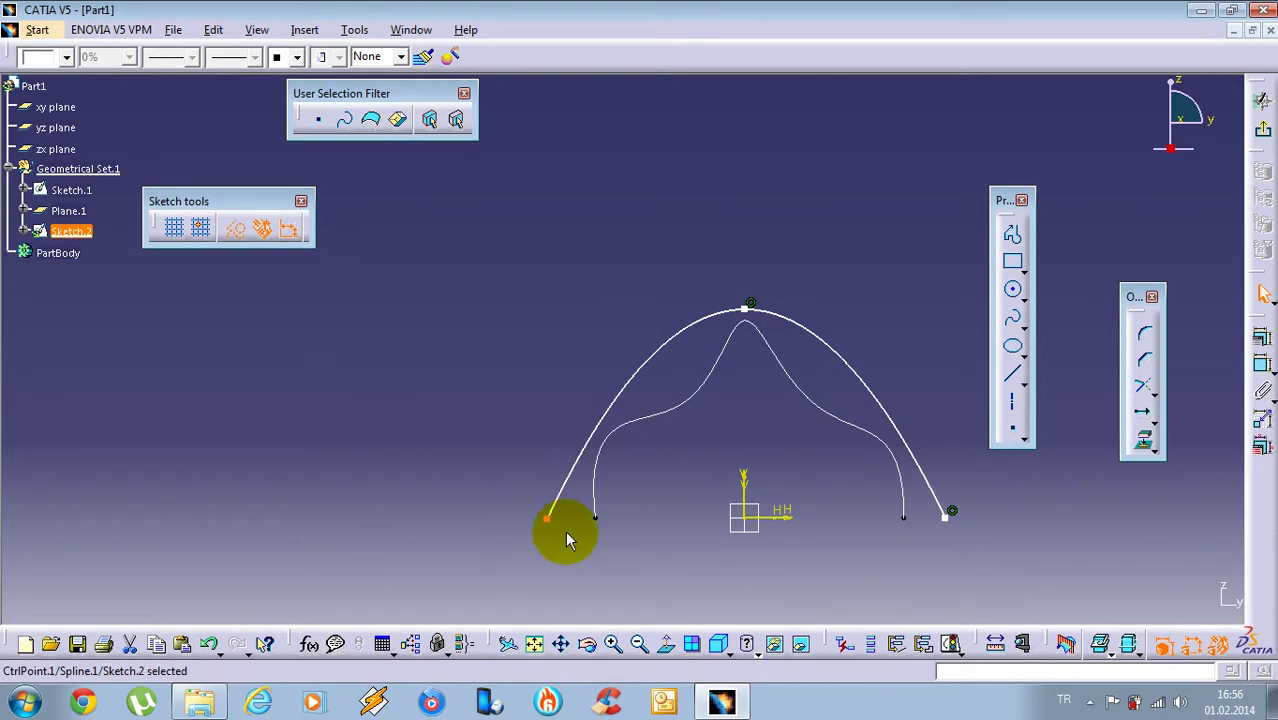
click(548, 518)
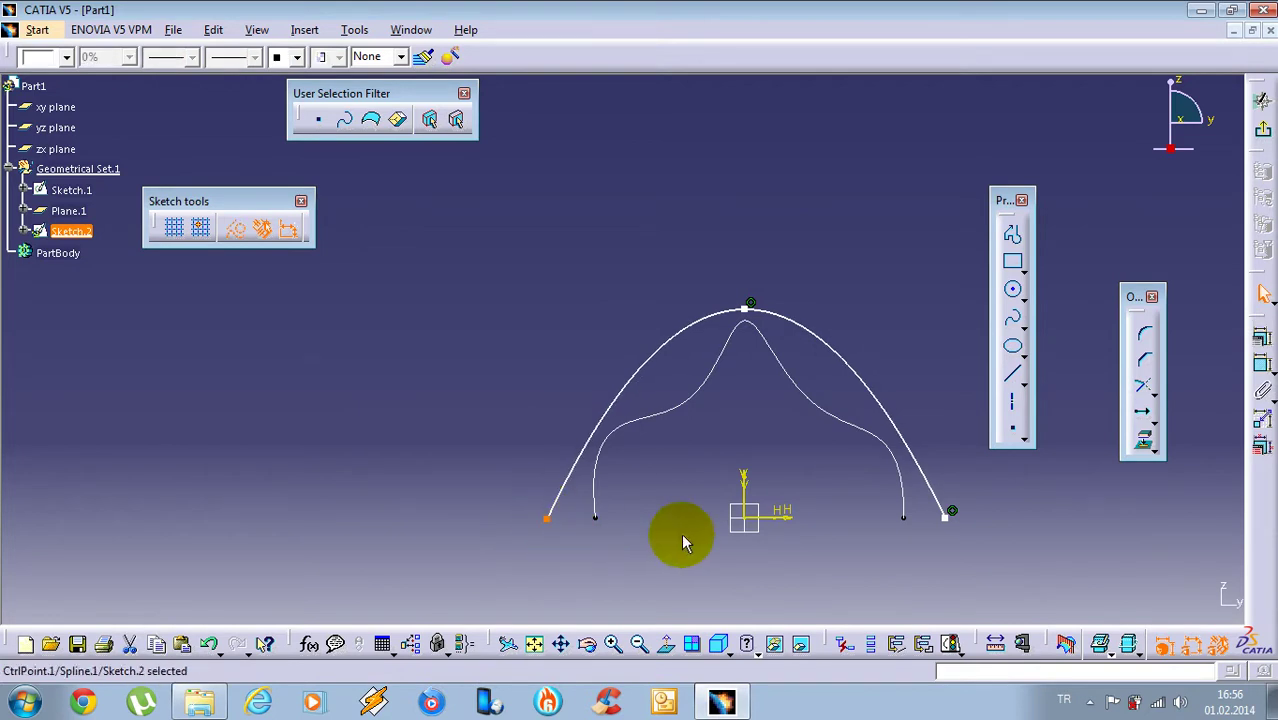
click(788, 514)
ctrl+click(952, 513)
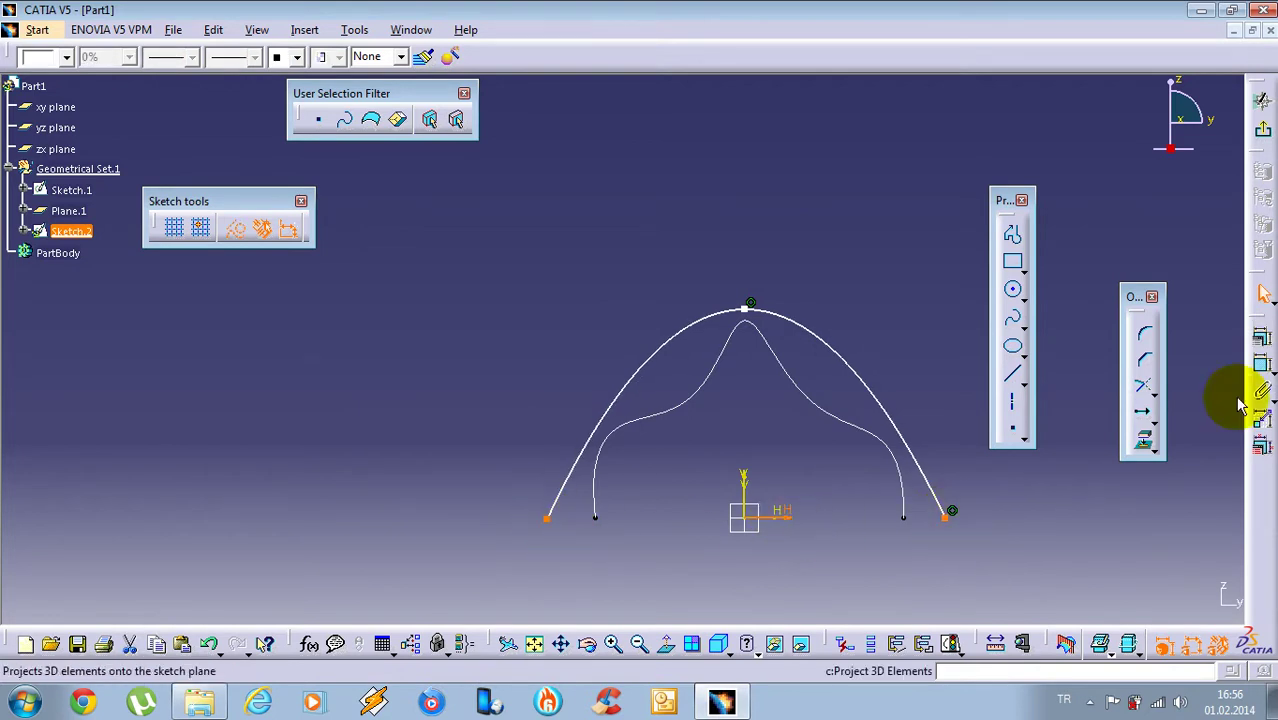
click(1261, 337)
key(Escape)
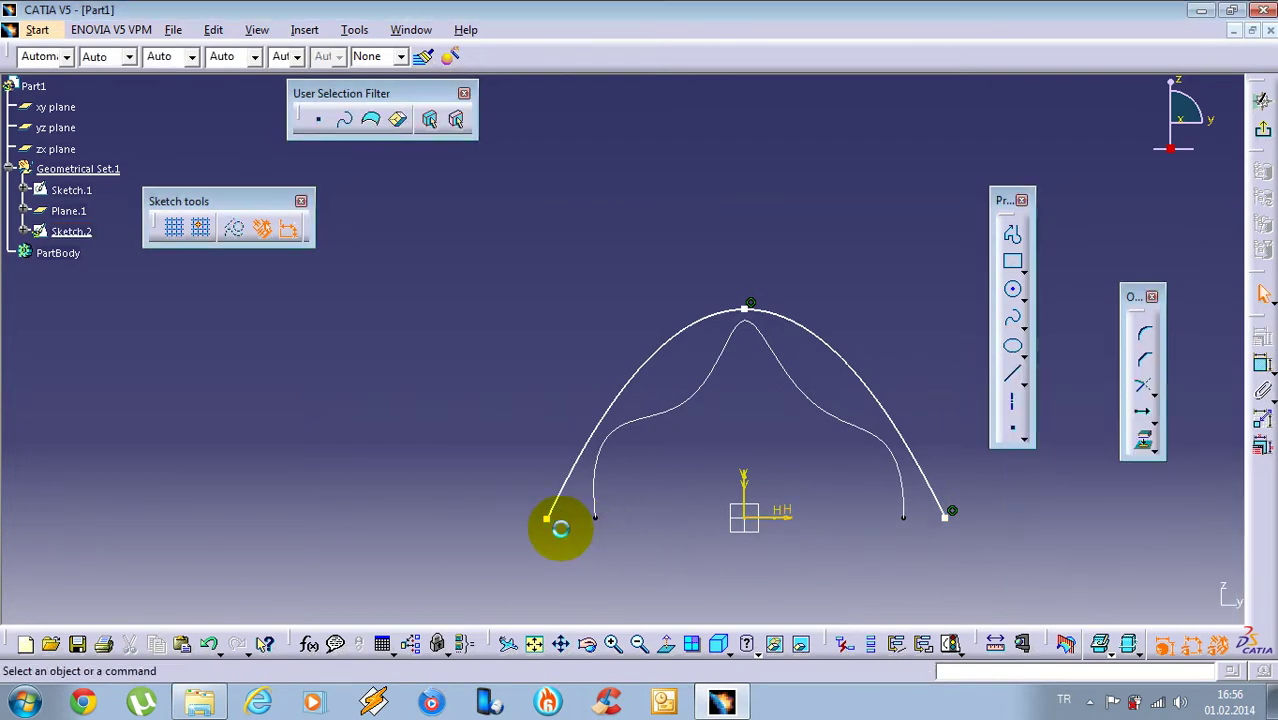
Constrain the arch spline's free start point to be coincident with the horizontal axis
click(547, 518)
click(1263, 365)
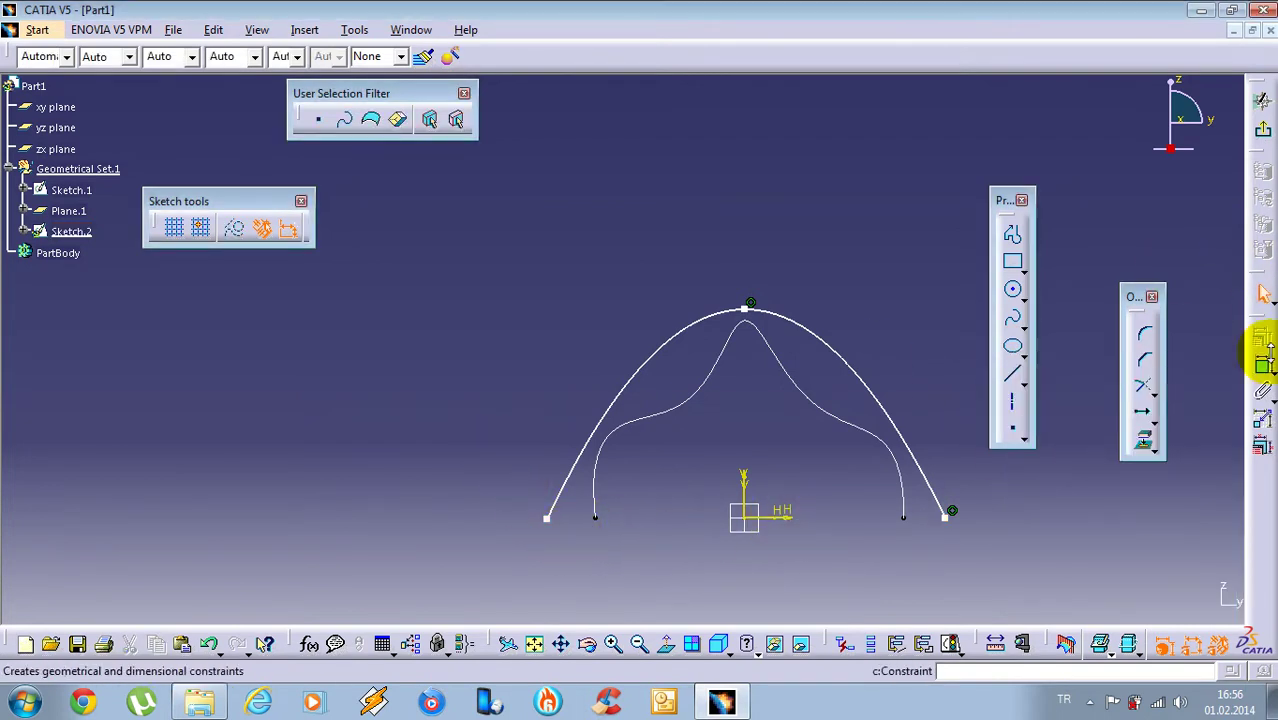
click(548, 518)
click(790, 522)
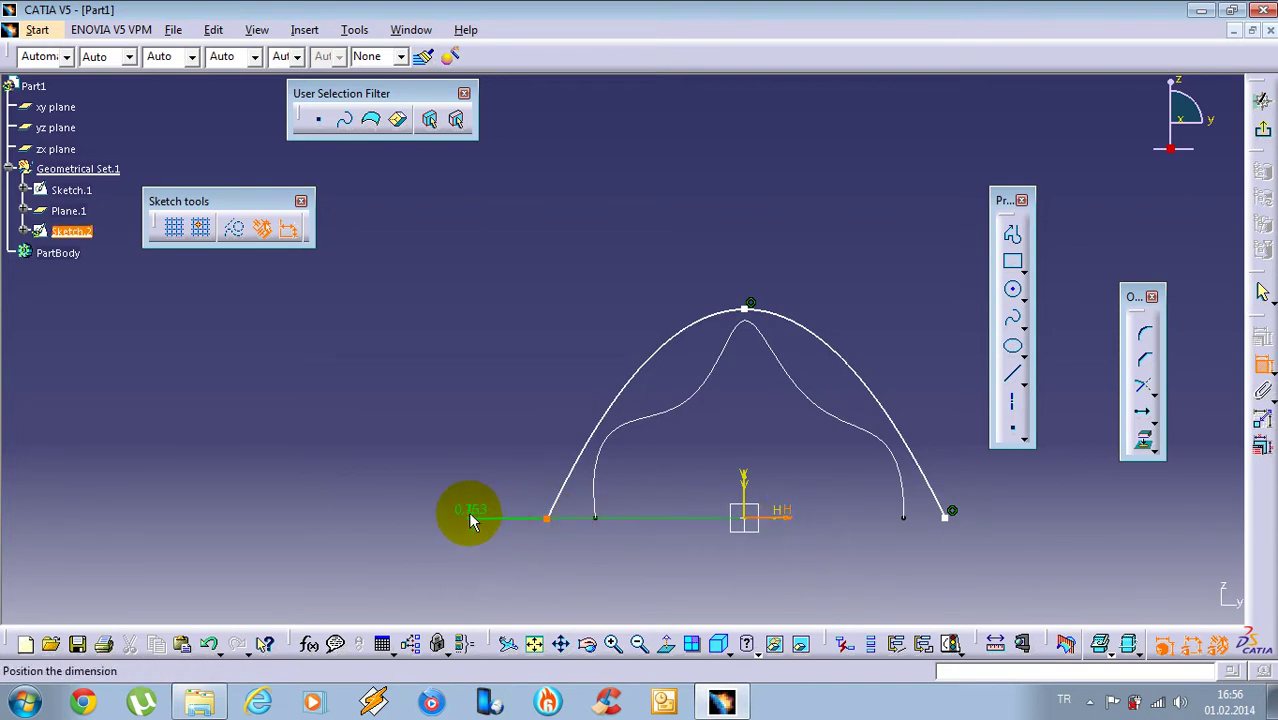
right_click(467, 514)
click(520, 597)
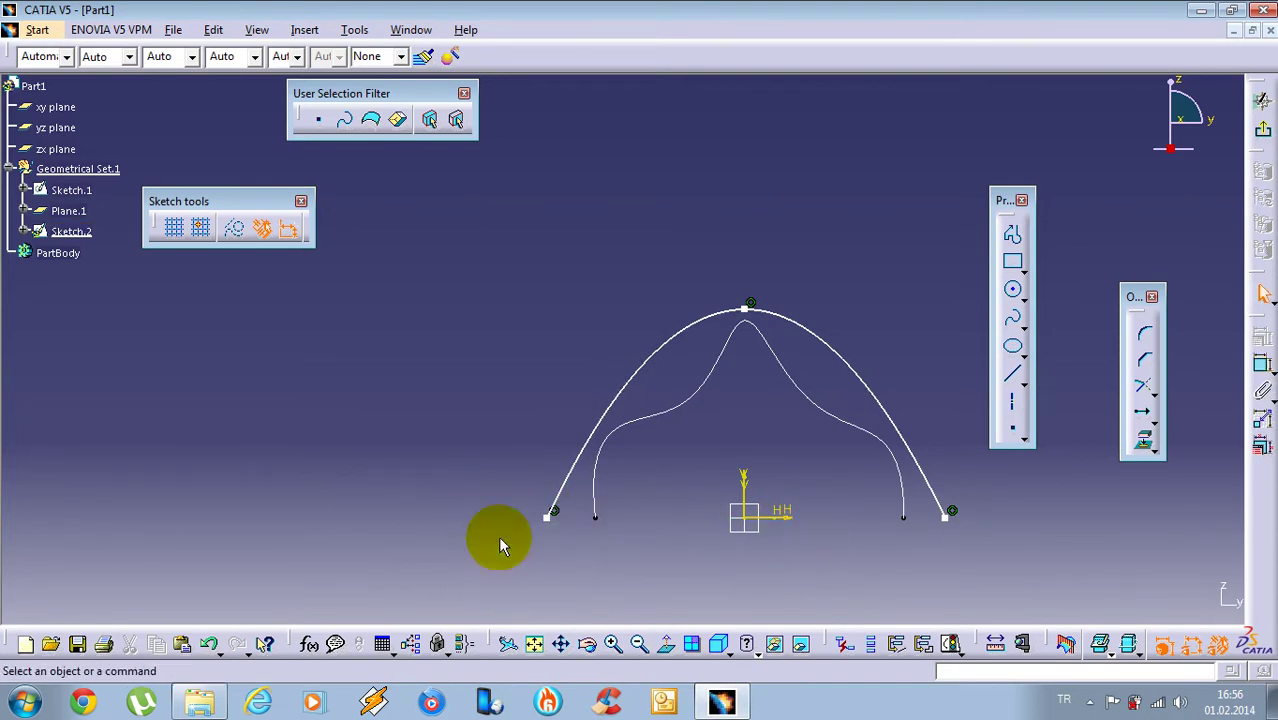
Adjust the arch spline's other end point slightly along the horizontal axis and exit the sketch
mouse_move(948, 518)
mouse_down()
mouse_move(953, 509)
mouse_move(944, 518)
mouse_up()
ctrl+middle_drag(754, 215, 754, 230)
ctrl+middle_drag(814, 298, 808, 312)
ctrl+middle_drag(741, 411, 748, 348)
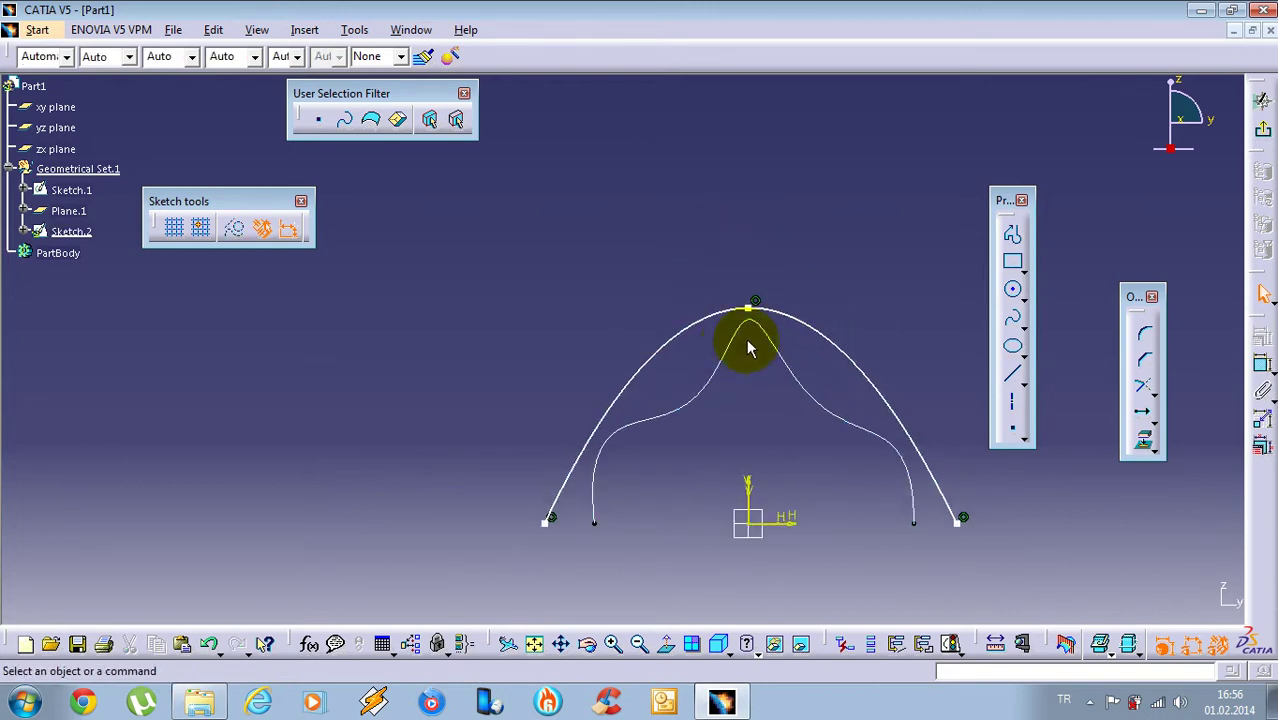
click(1262, 364)
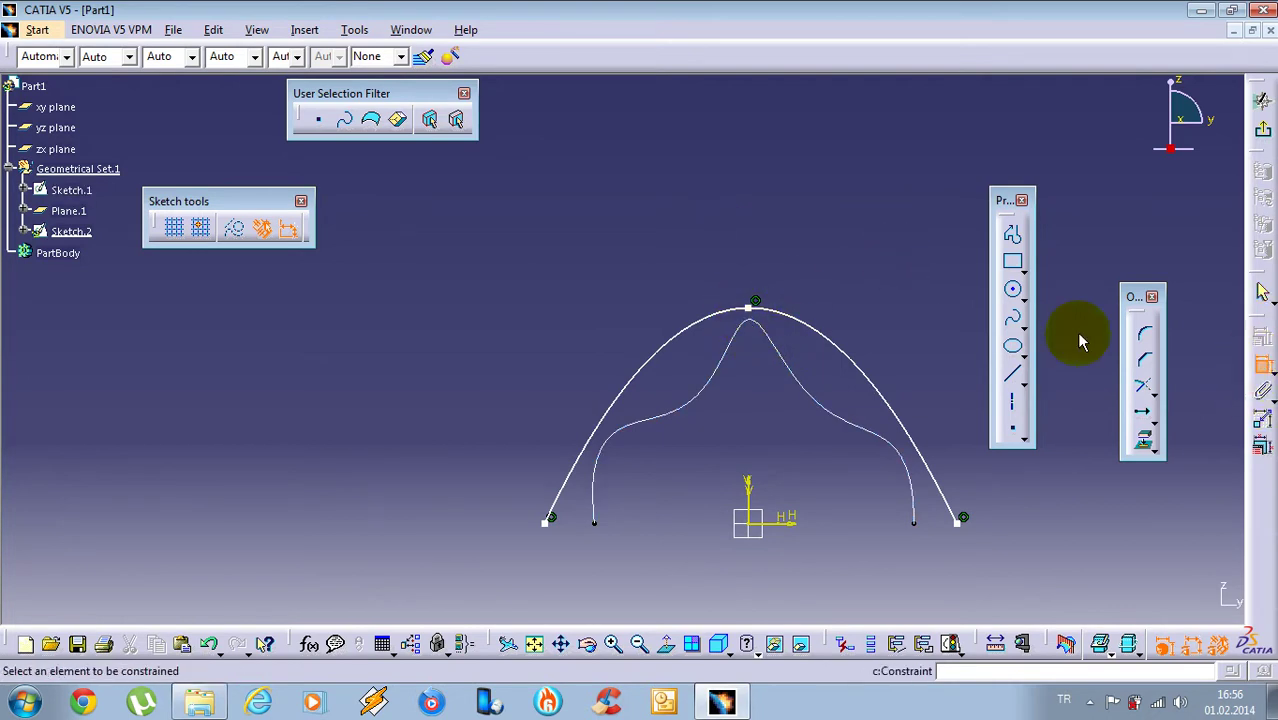
click(749, 516)
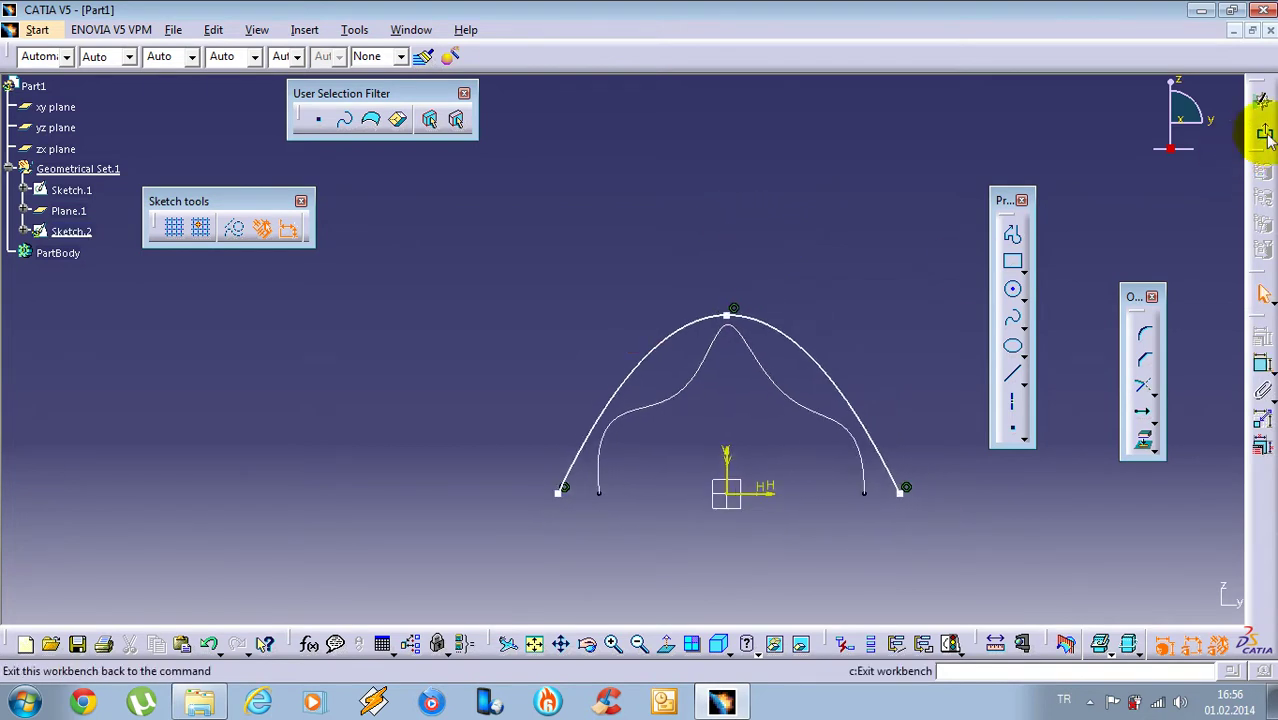
click(1262, 128)
click(503, 318)
middle_drag(568, 399, 581, 250)
click(540, 490)
click(1262, 311)
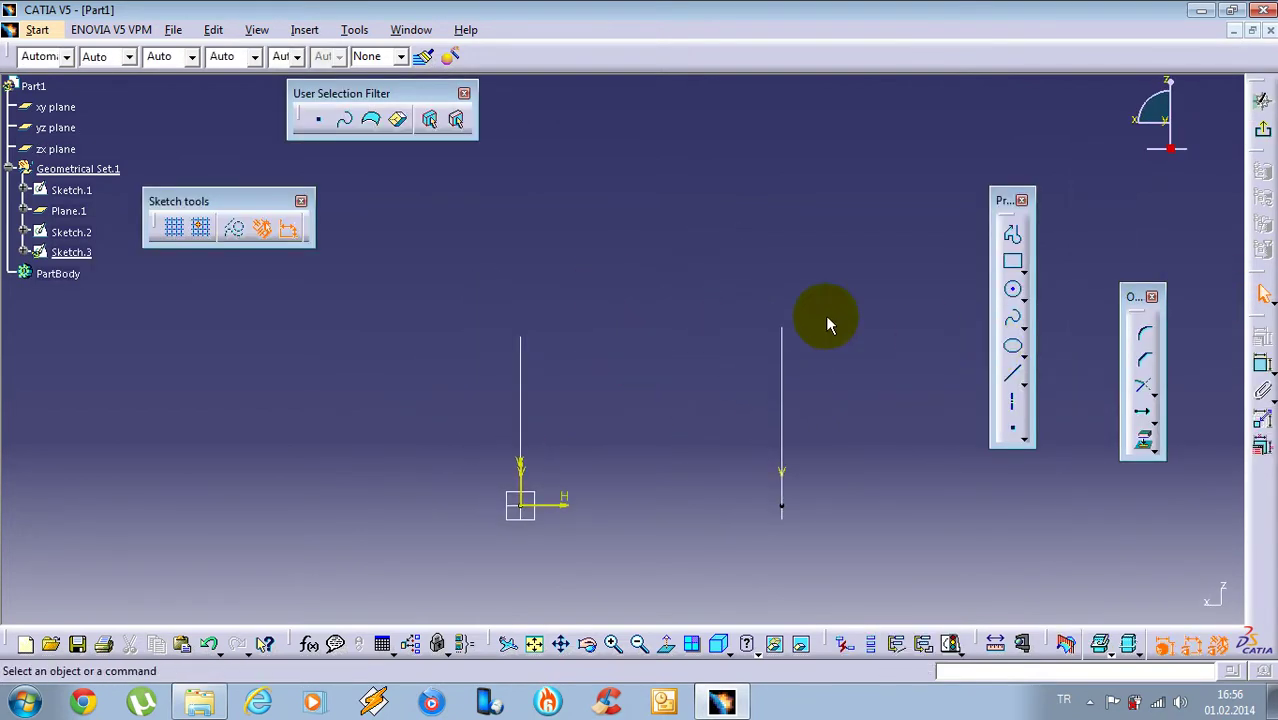
click(1262, 100)
mouse_move(890, 163)
middle_down()
mouse_move(593, 256)
mouse_move(476, 358)
mouse_move(454, 300)
middle_up()
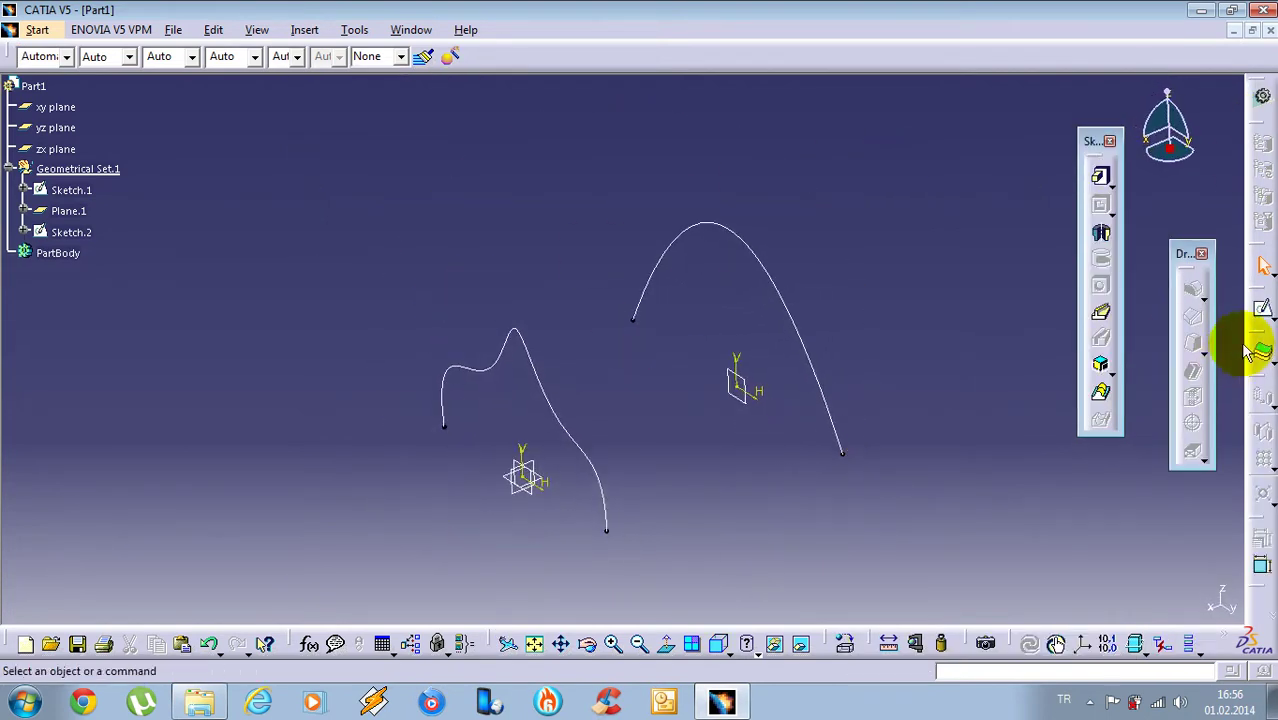
click(305, 30)
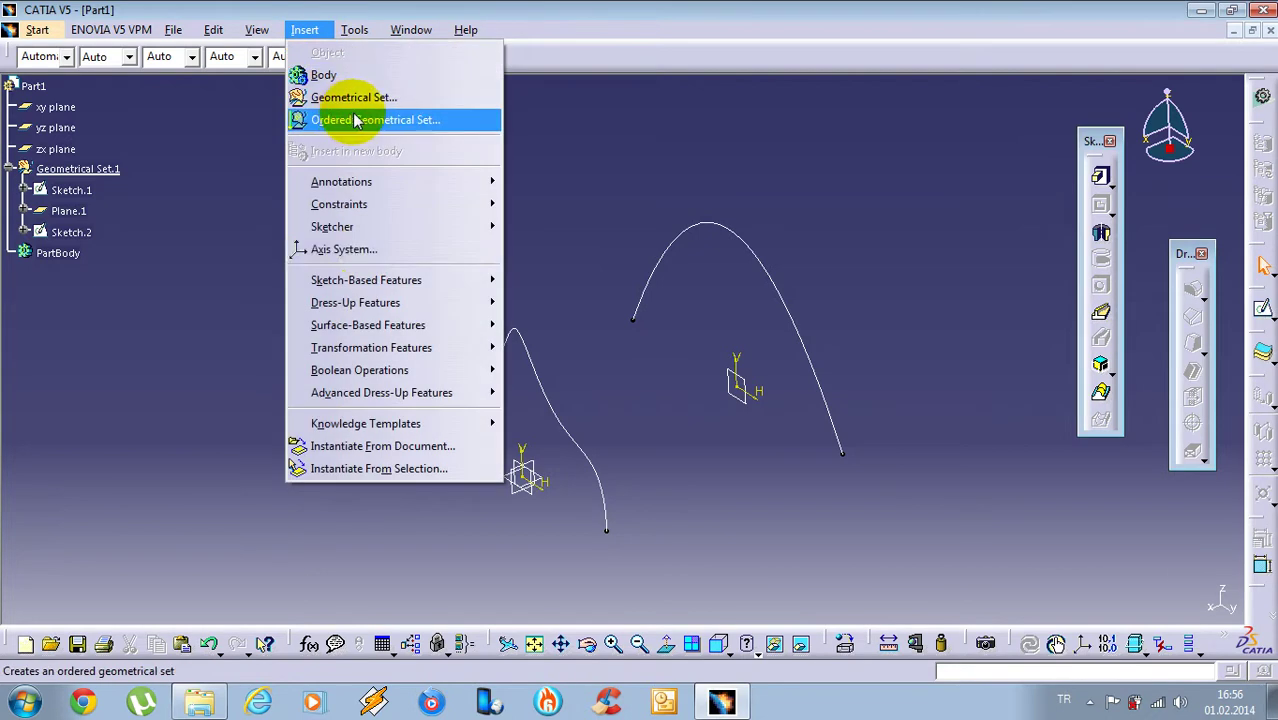
mouse_move(365, 302)
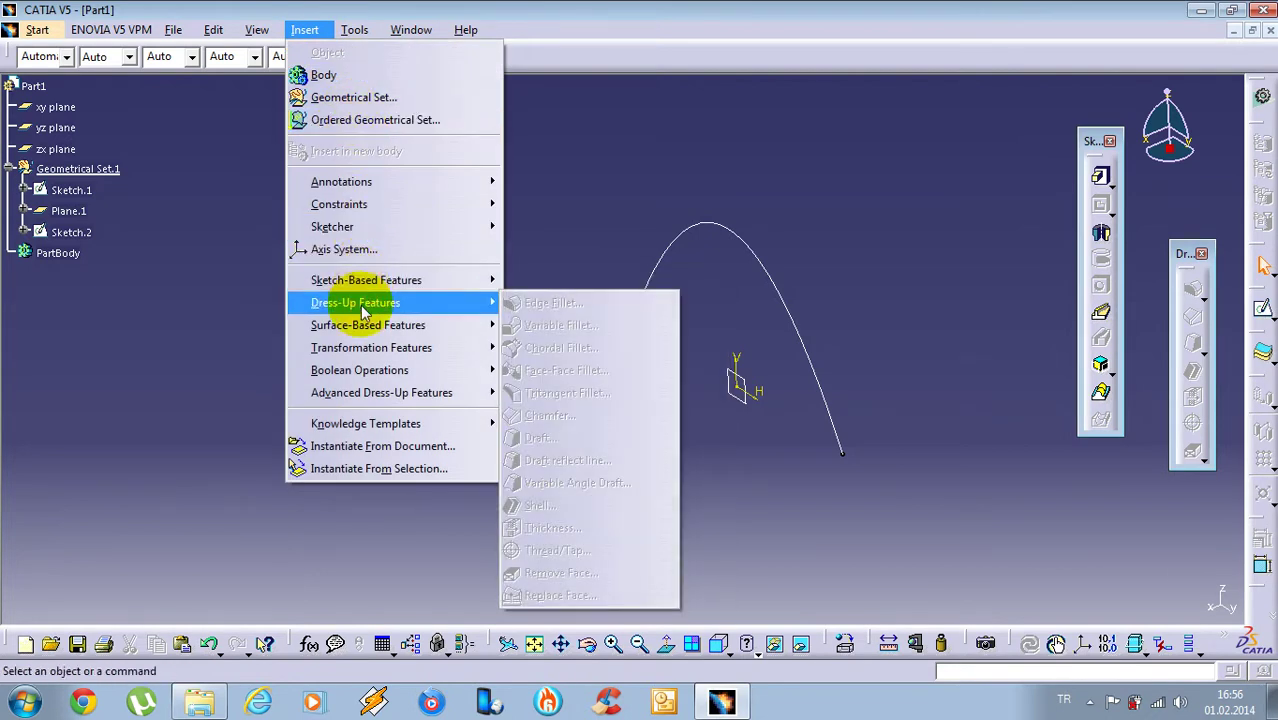
mouse_move(345, 196)
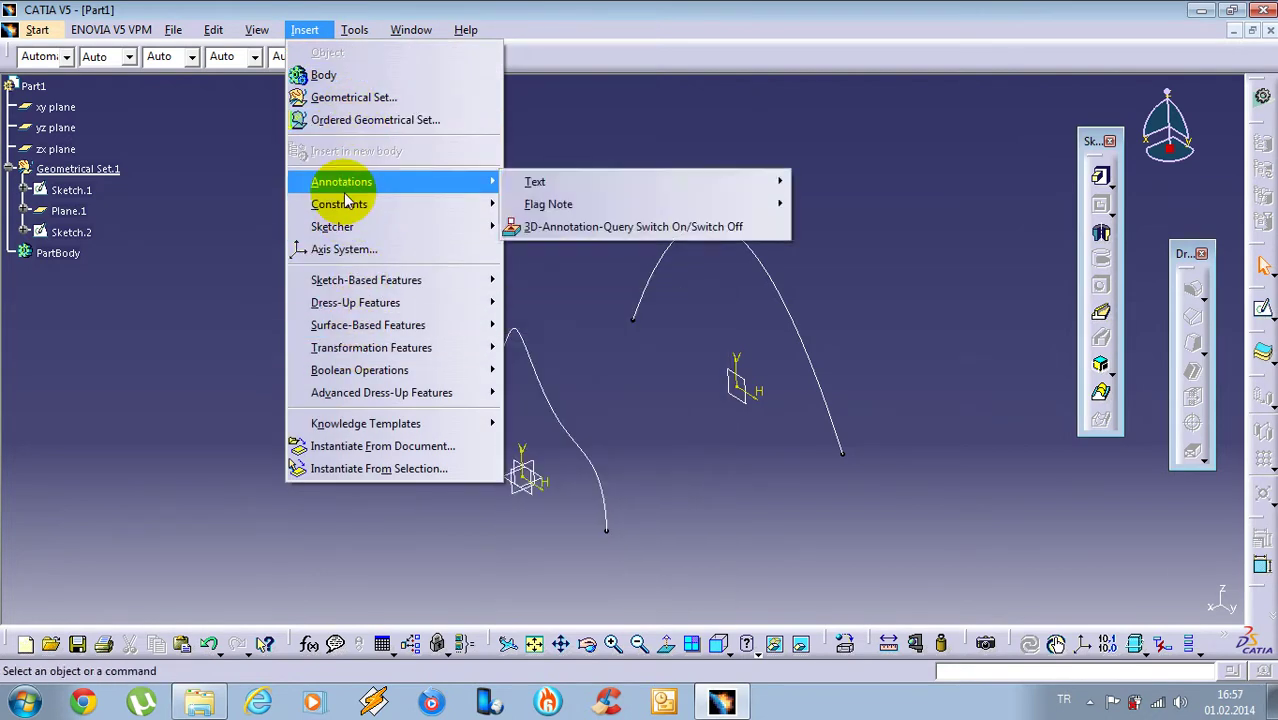
click(143, 205)
Switch to the Generative Shape Design workbench
click(37, 30)
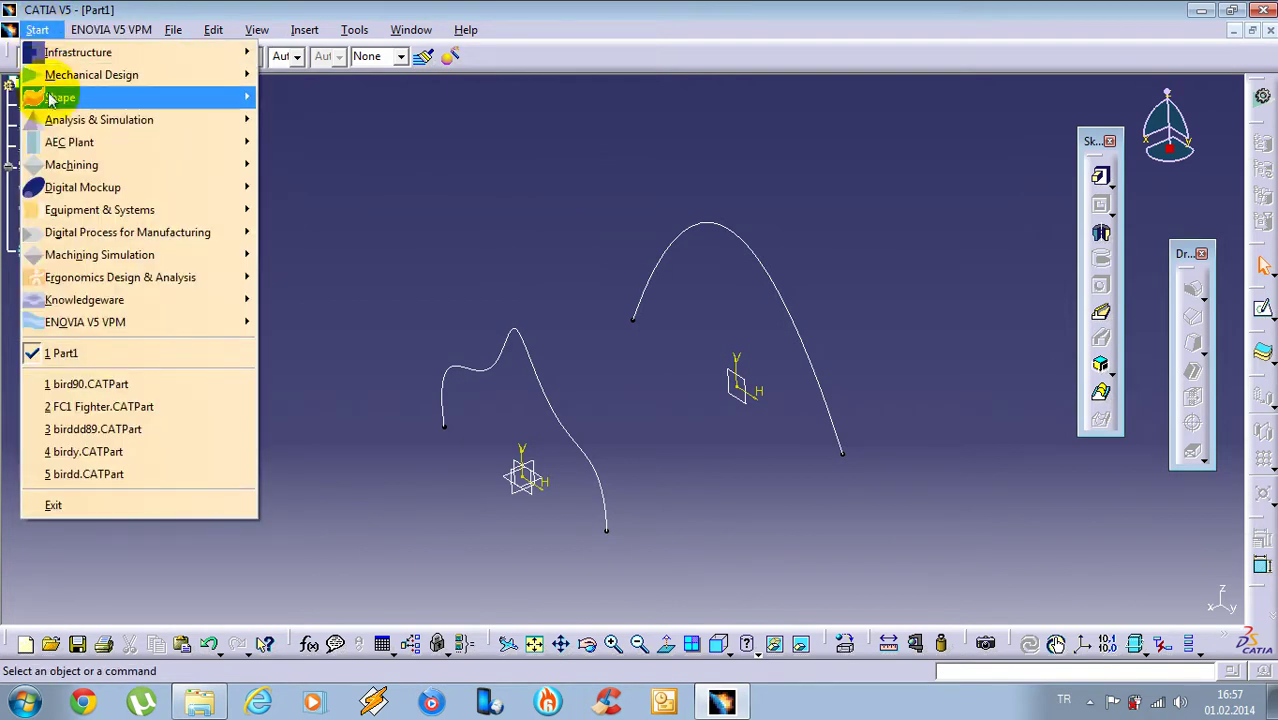
mouse_move(50, 97)
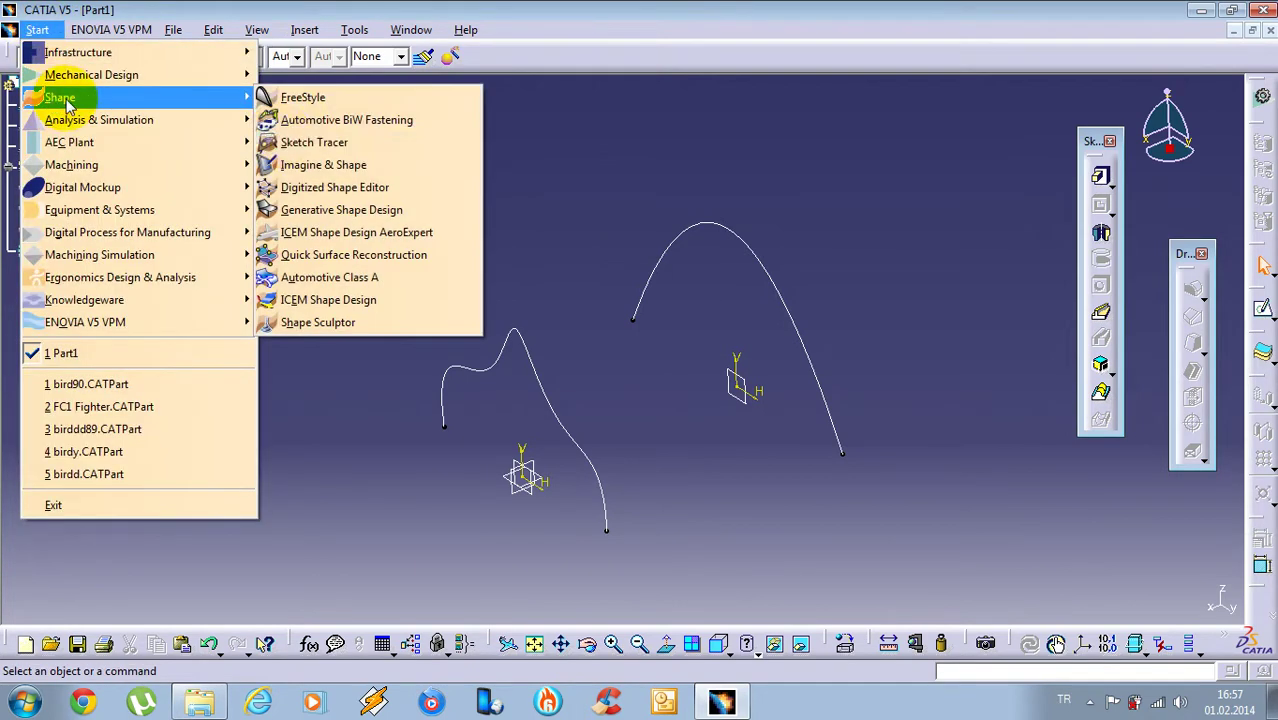
click(314, 212)
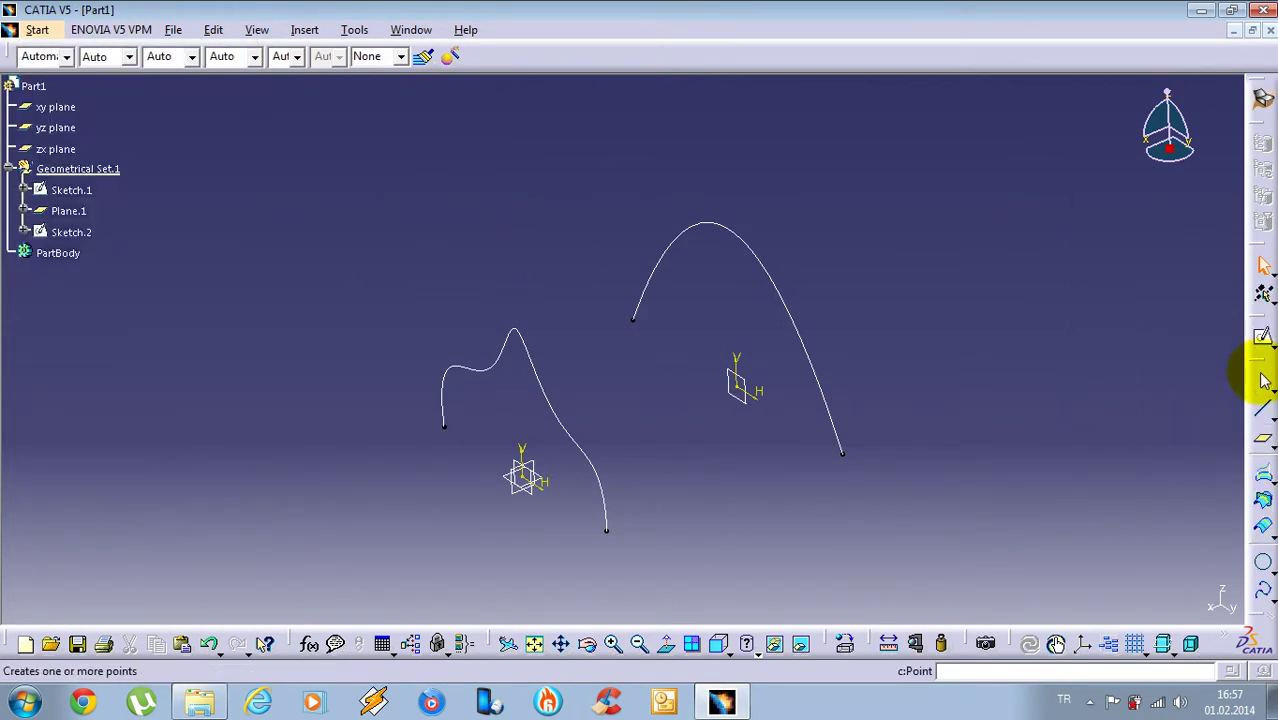
Create an on-curve point at the peak of the first spline profile, 132.689 mm along the curve from its extremity
click(1263, 380)
click(1110, 399)
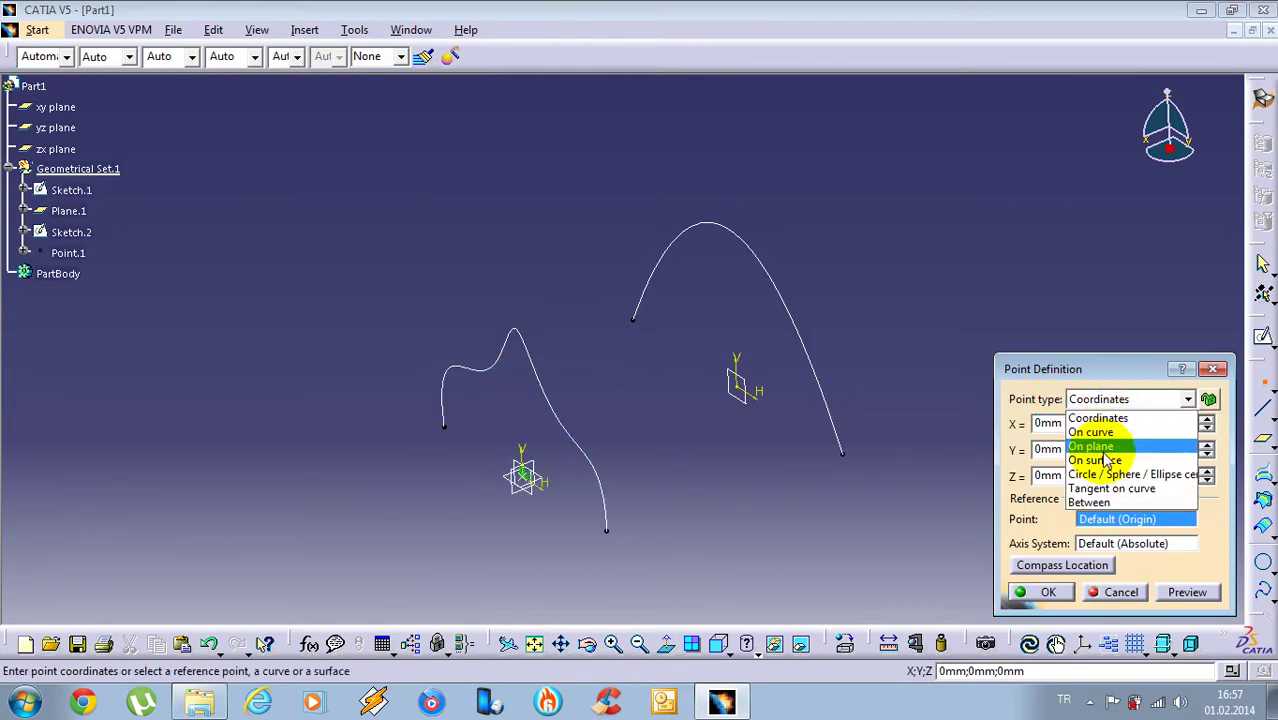
click(1092, 432)
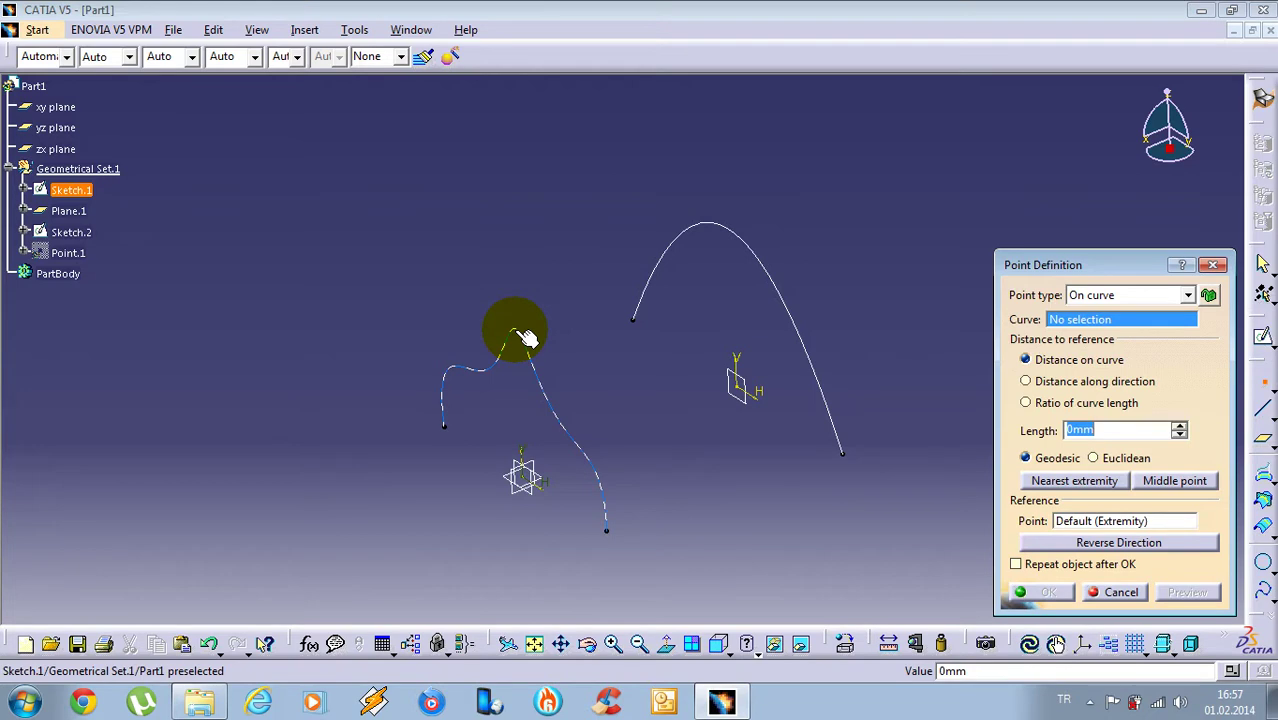
click(520, 338)
mouse_move(513, 337)
middle_down()
mouse_move(605, 371)
mouse_move(551, 366)
middle_up()
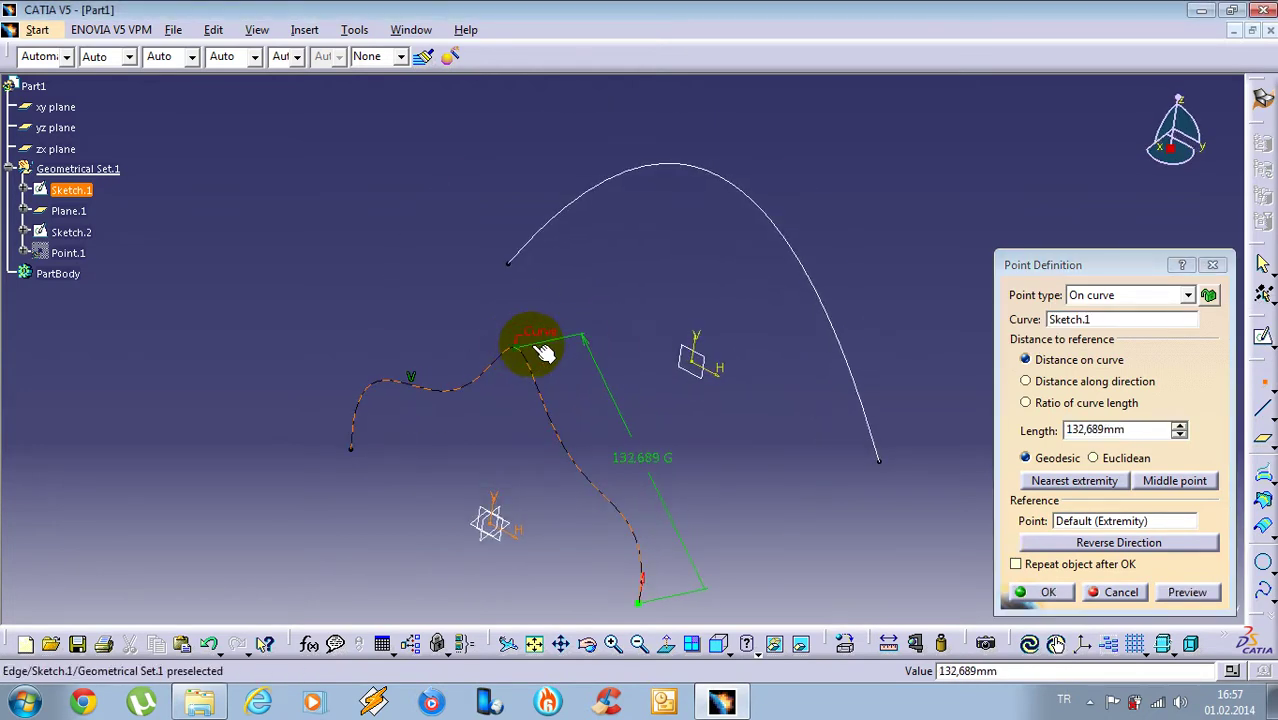
click(1100, 593)
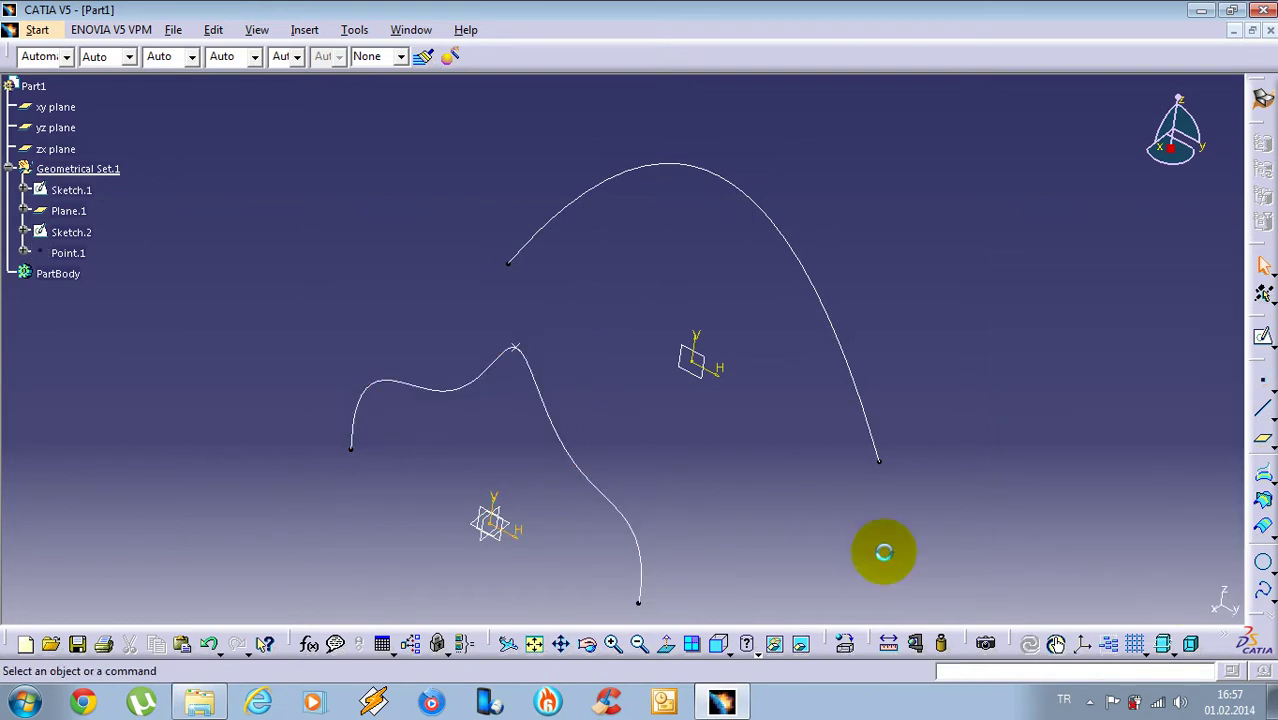
Create an on-curve point near the peak of the arch spline, 148.696 mm along the curve from its extremity
click(1264, 388)
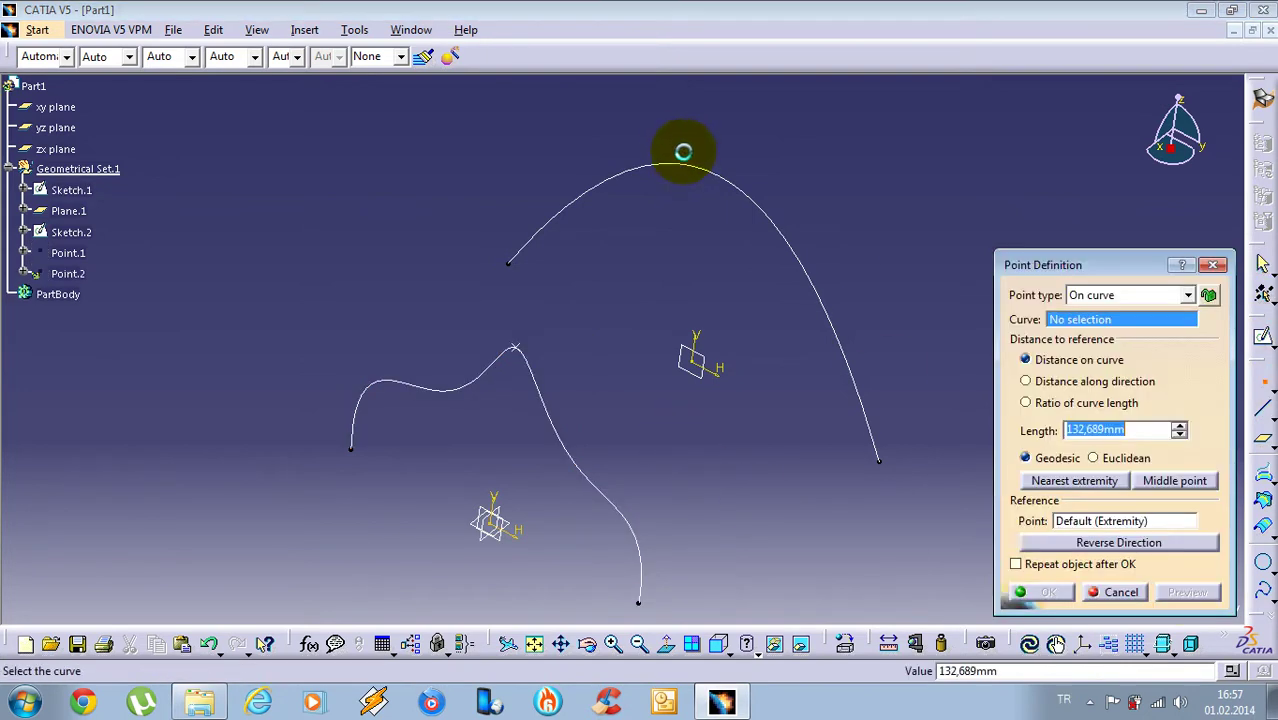
click(713, 166)
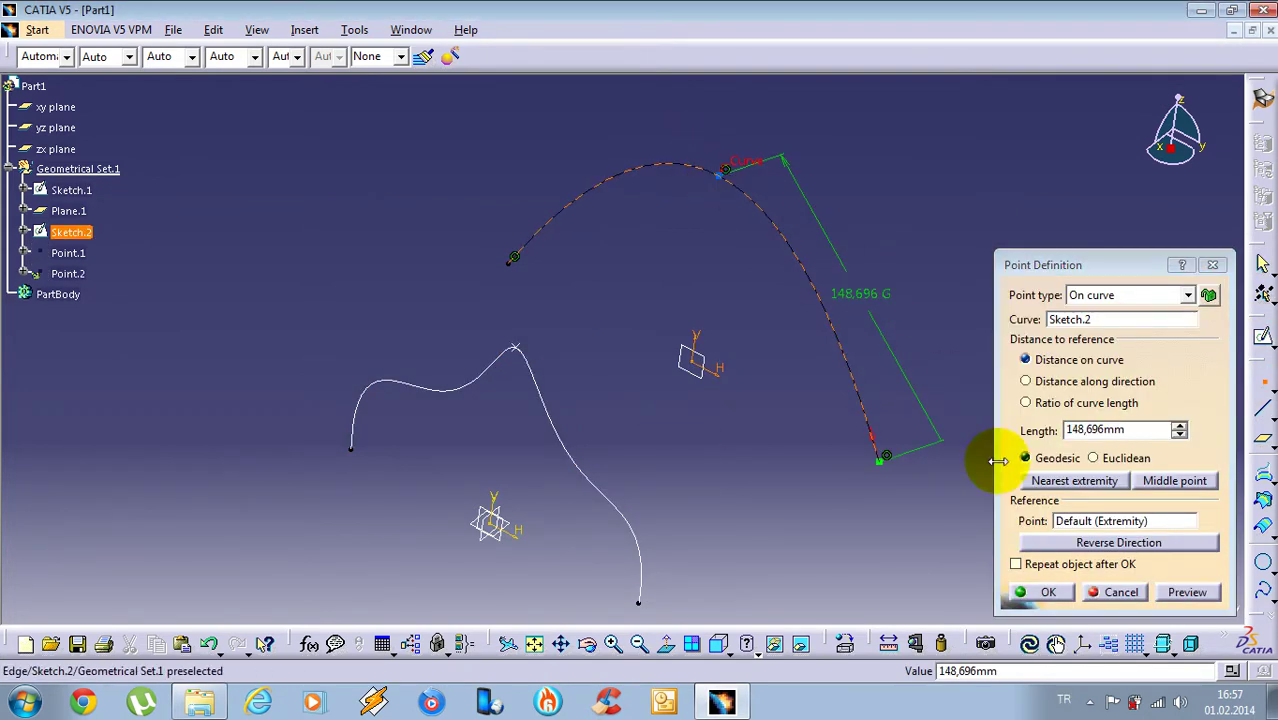
click(1048, 590)
middle_drag(542, 334, 677, 486)
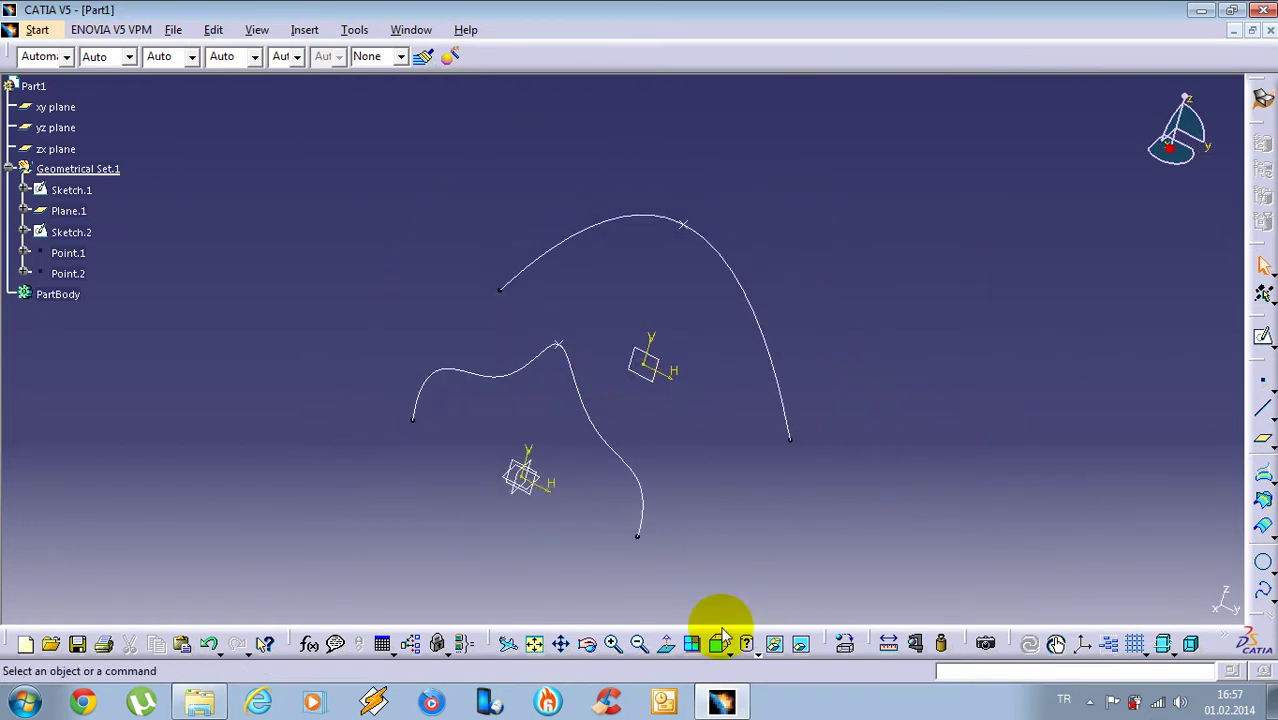
Float the wireframe toolbar over the modelling area so its commands are all reachable
drag(722, 628, 716, 636)
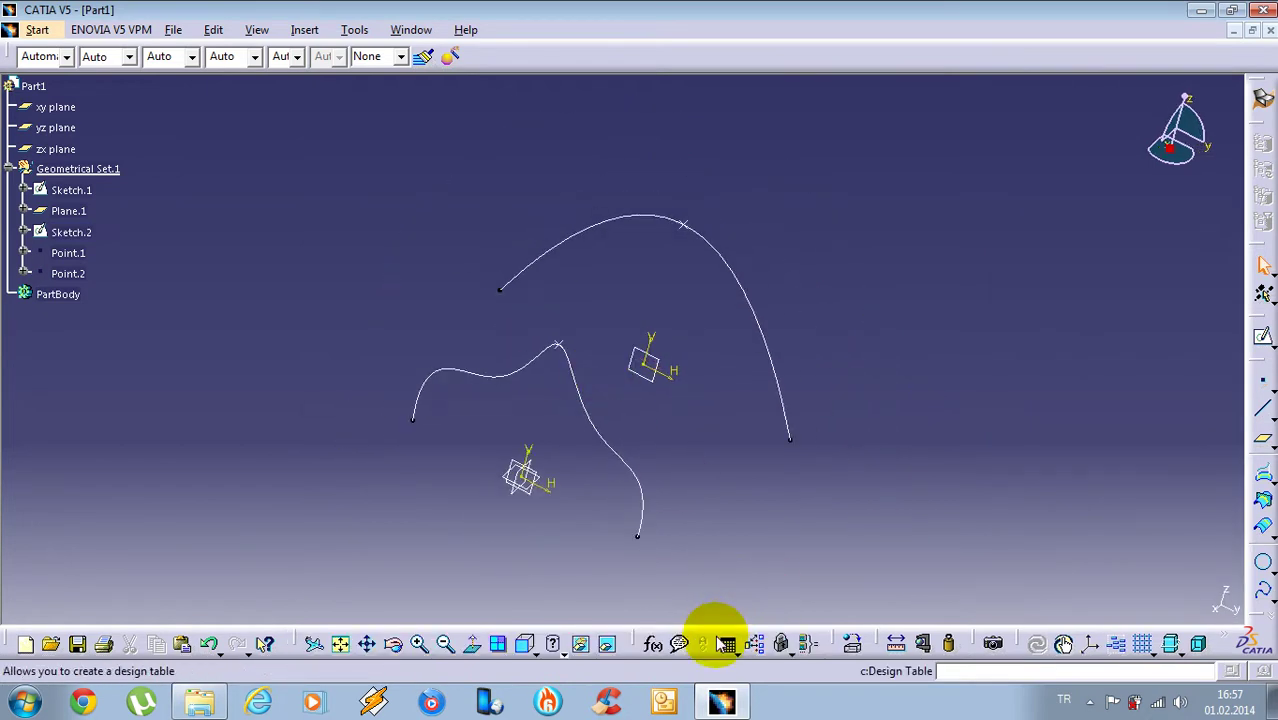
click(524, 643)
middle_drag(756, 388, 660, 430)
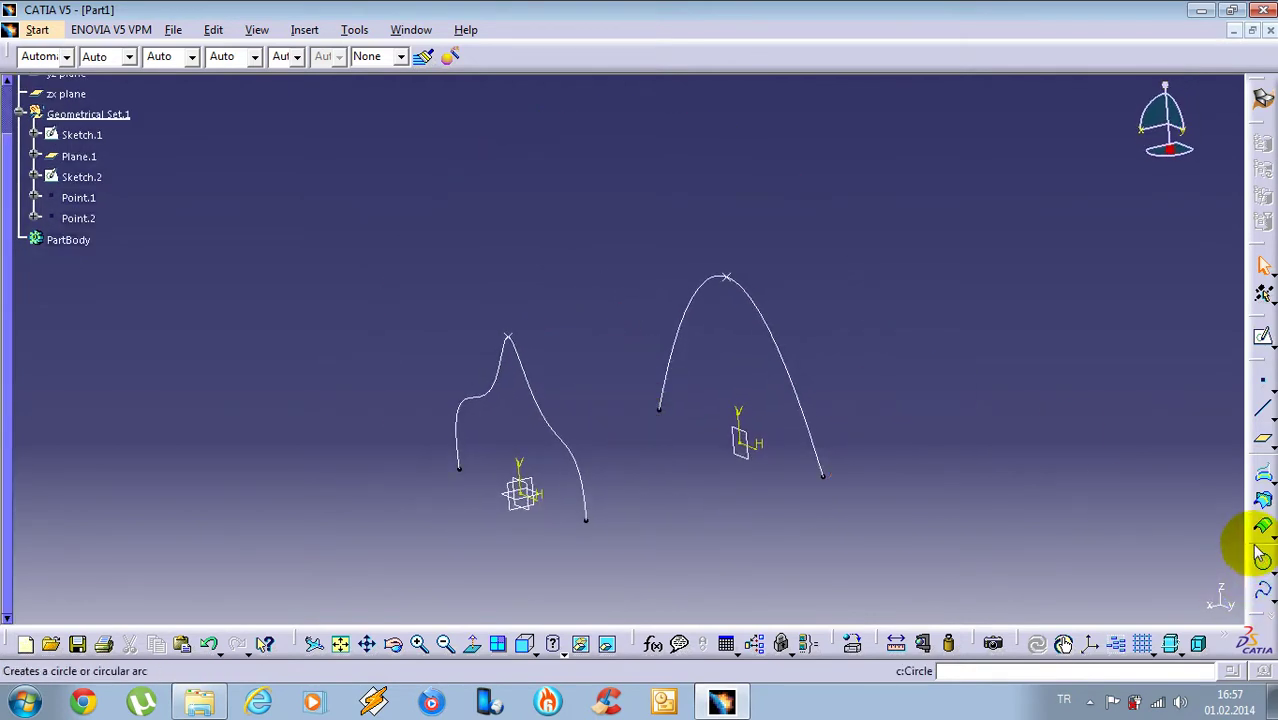
drag(1067, 331, 1070, 328)
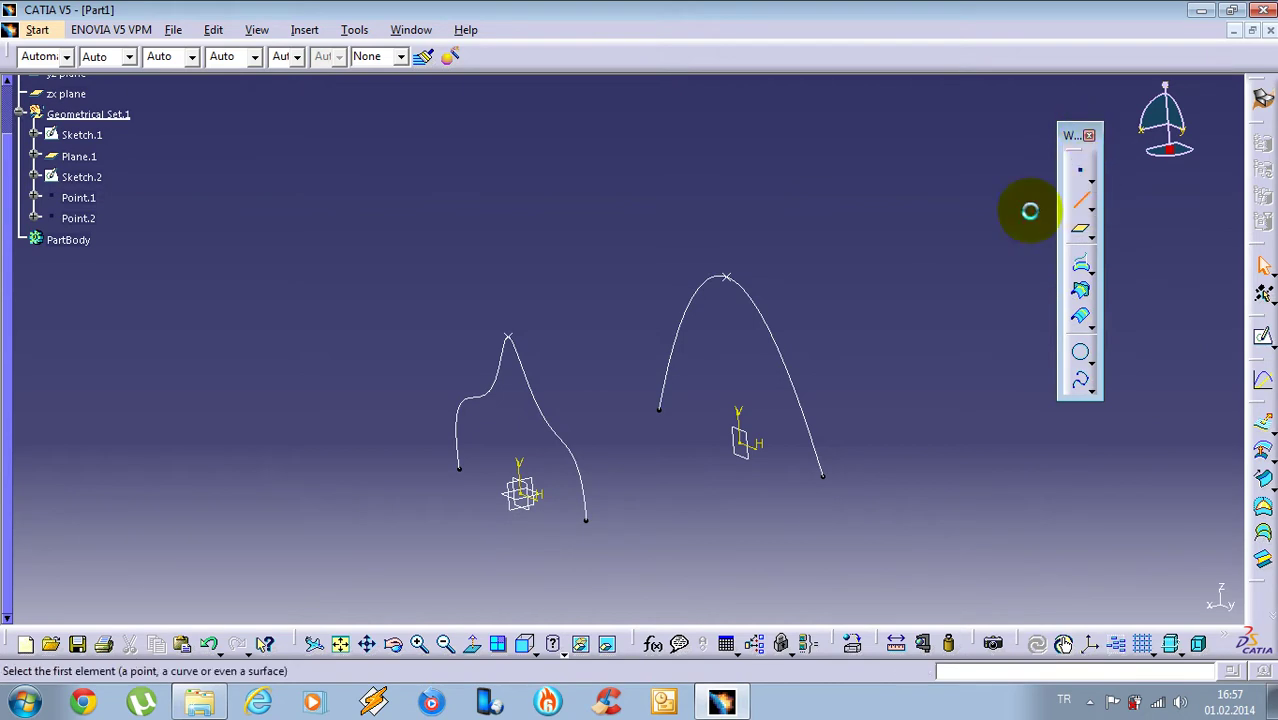
Create a 20 mm point-direction line from the arch spline's peak point along the X component, with its direction reversed
click(1085, 204)
middle_drag(825, 309, 785, 343)
click(1095, 310)
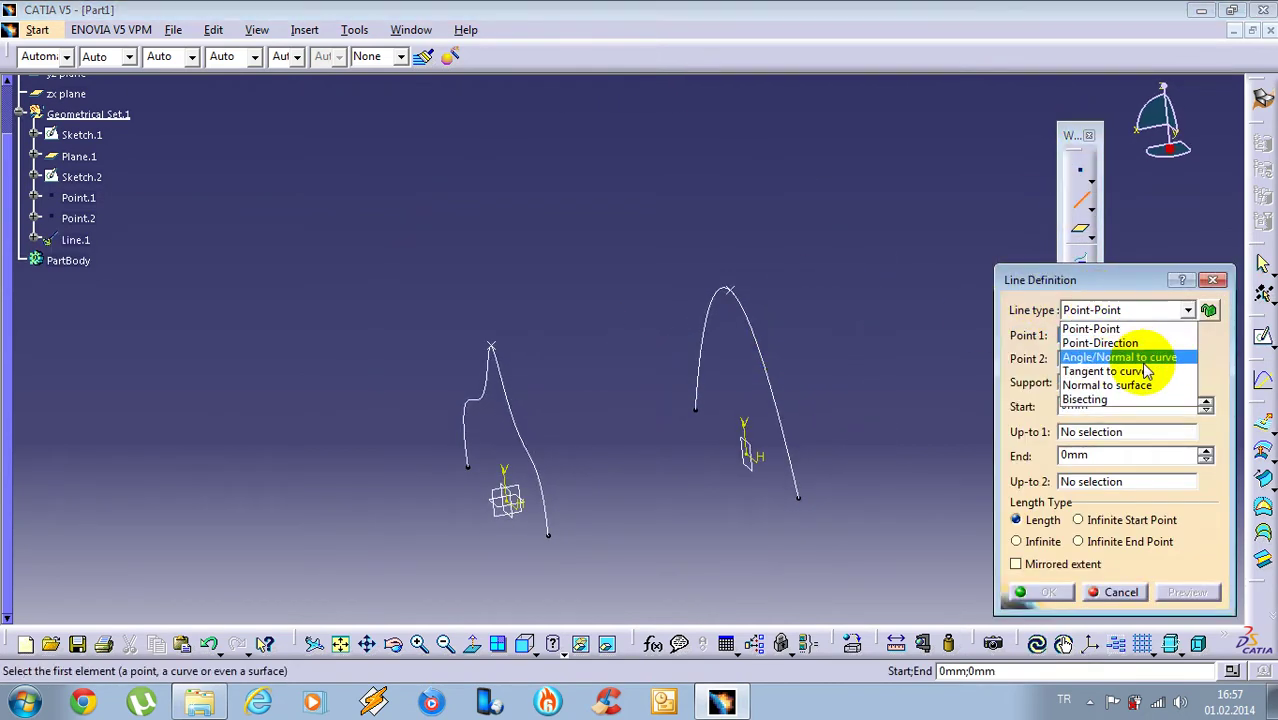
click(1100, 343)
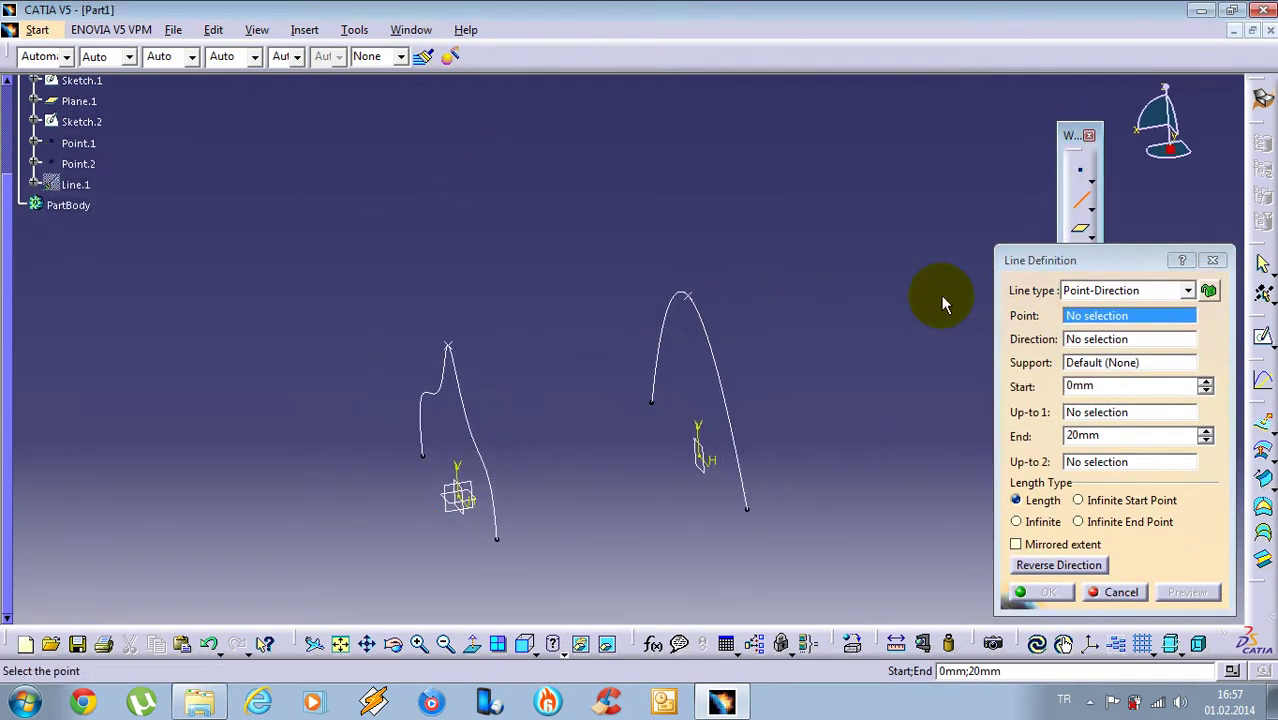
drag(1012, 258, 826, 115)
middle_drag(656, 257, 417, 294)
click(373, 283)
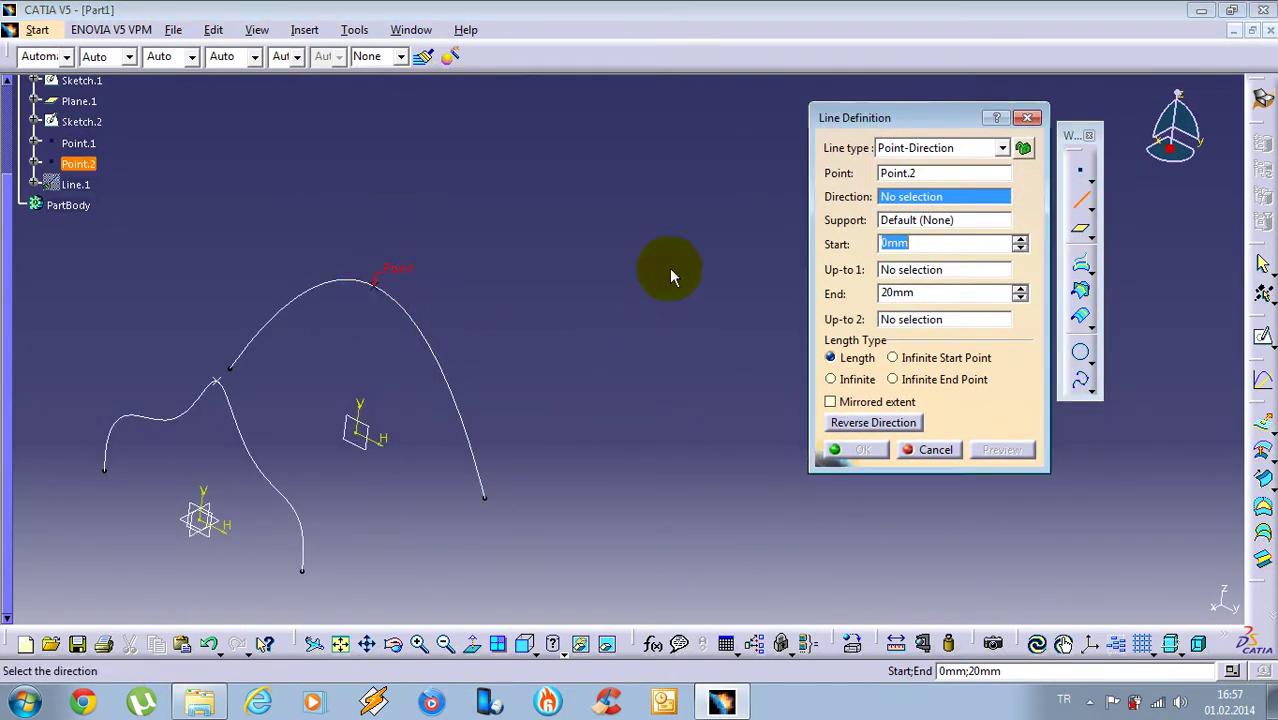
right_click(900, 196)
click(960, 257)
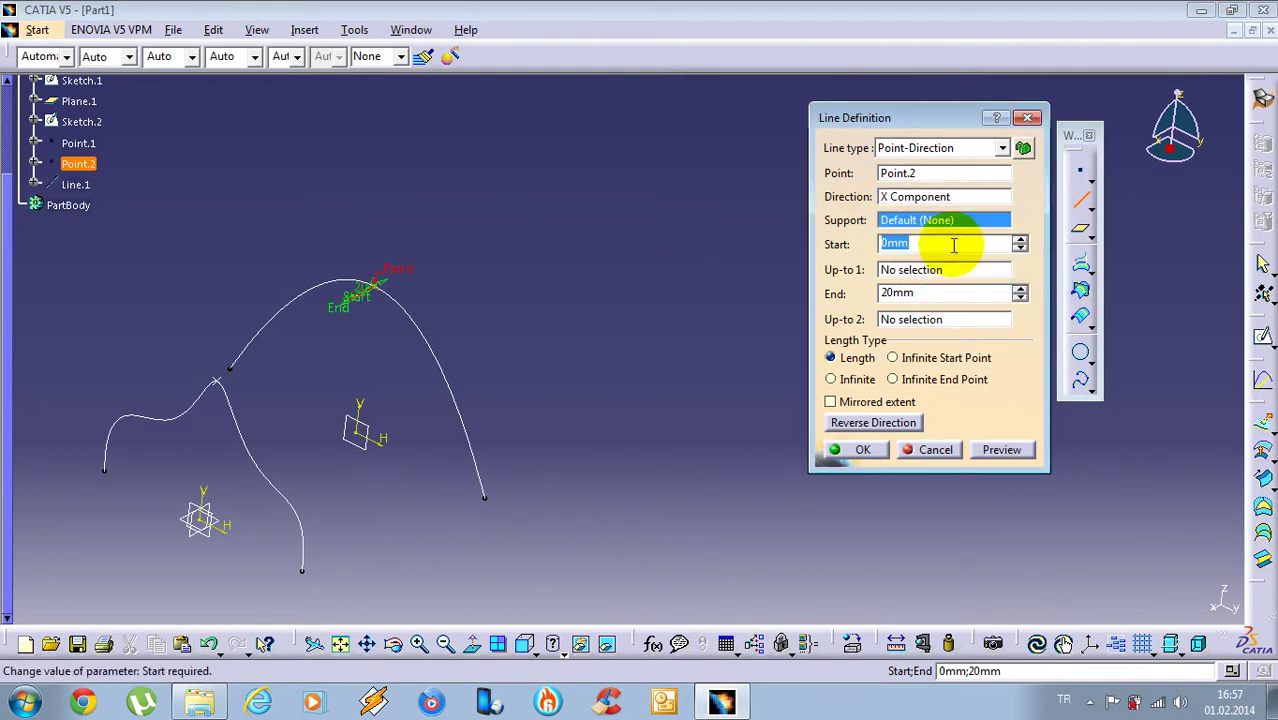
click(888, 420)
click(845, 449)
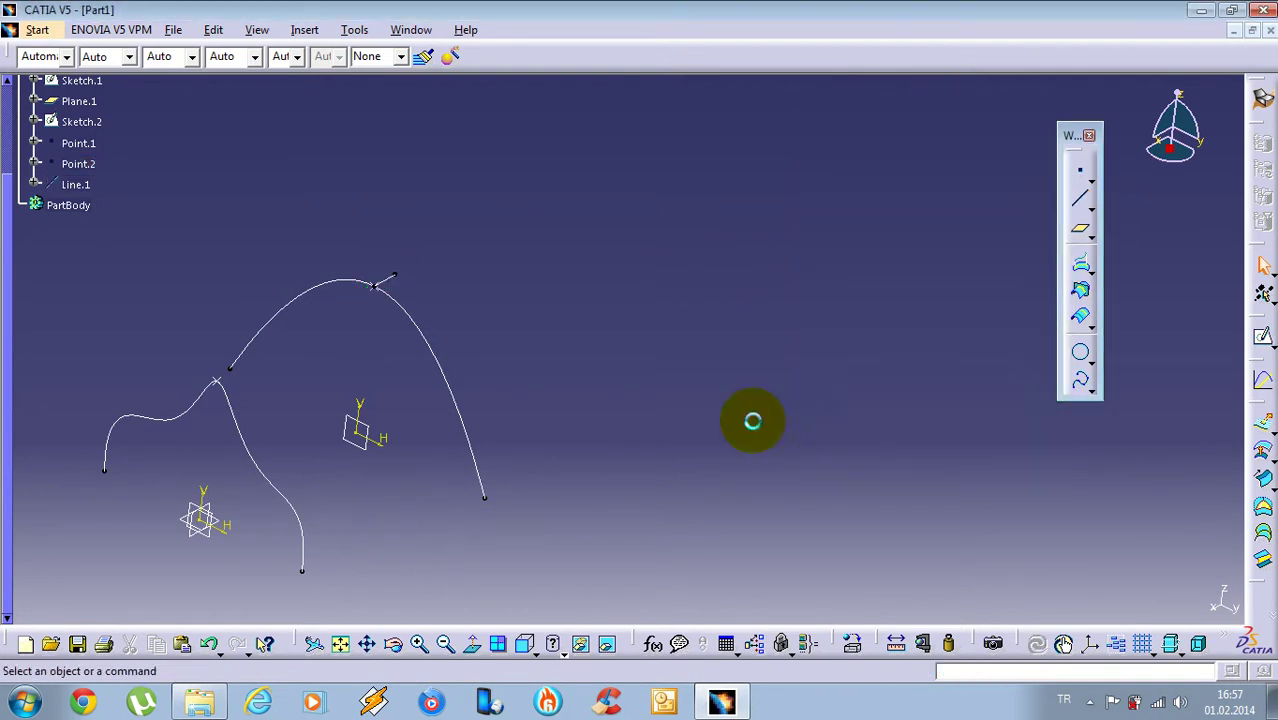
Create a 20 mm point-direction line from the first profile's peak point along the X component
middle_drag(533, 365, 817, 340)
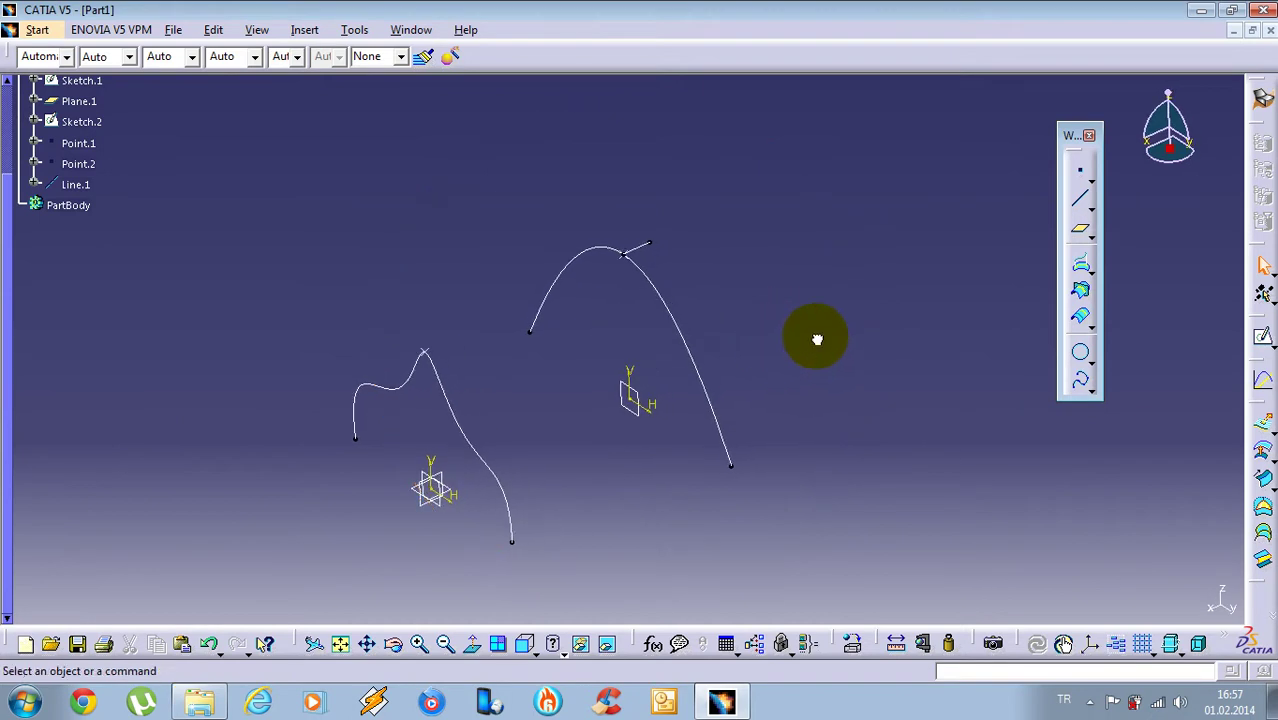
click(1086, 205)
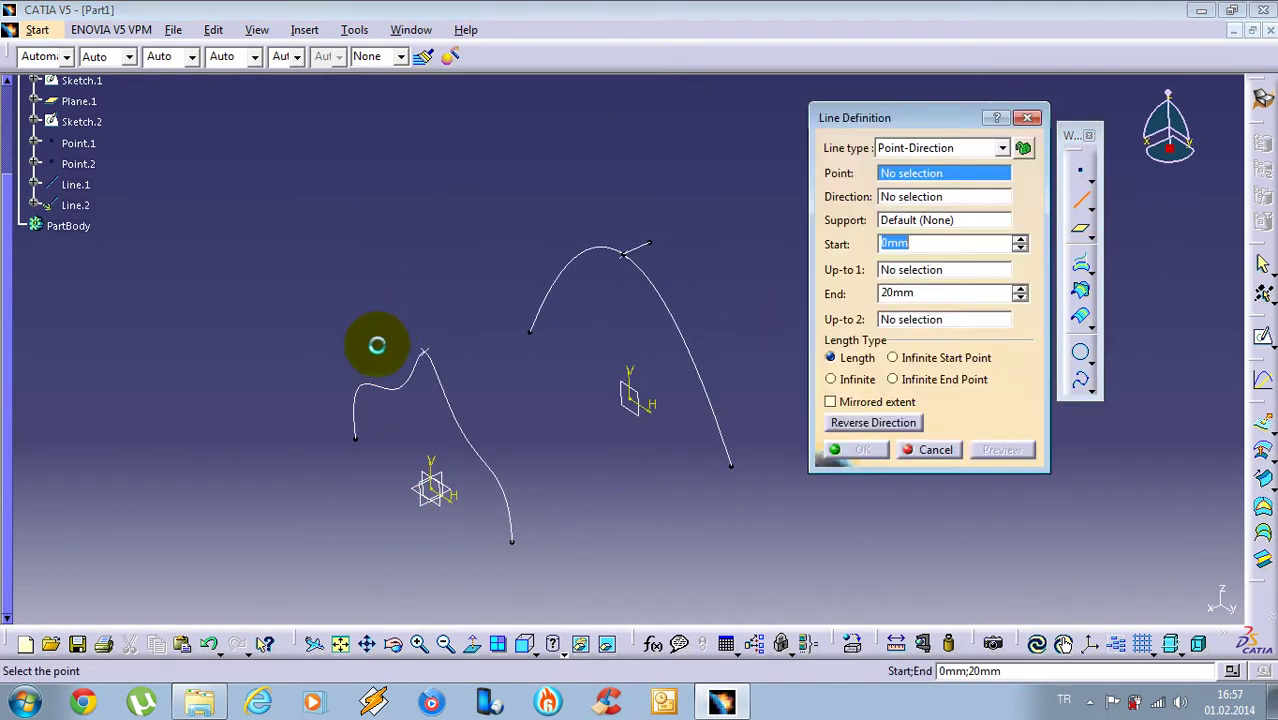
click(432, 357)
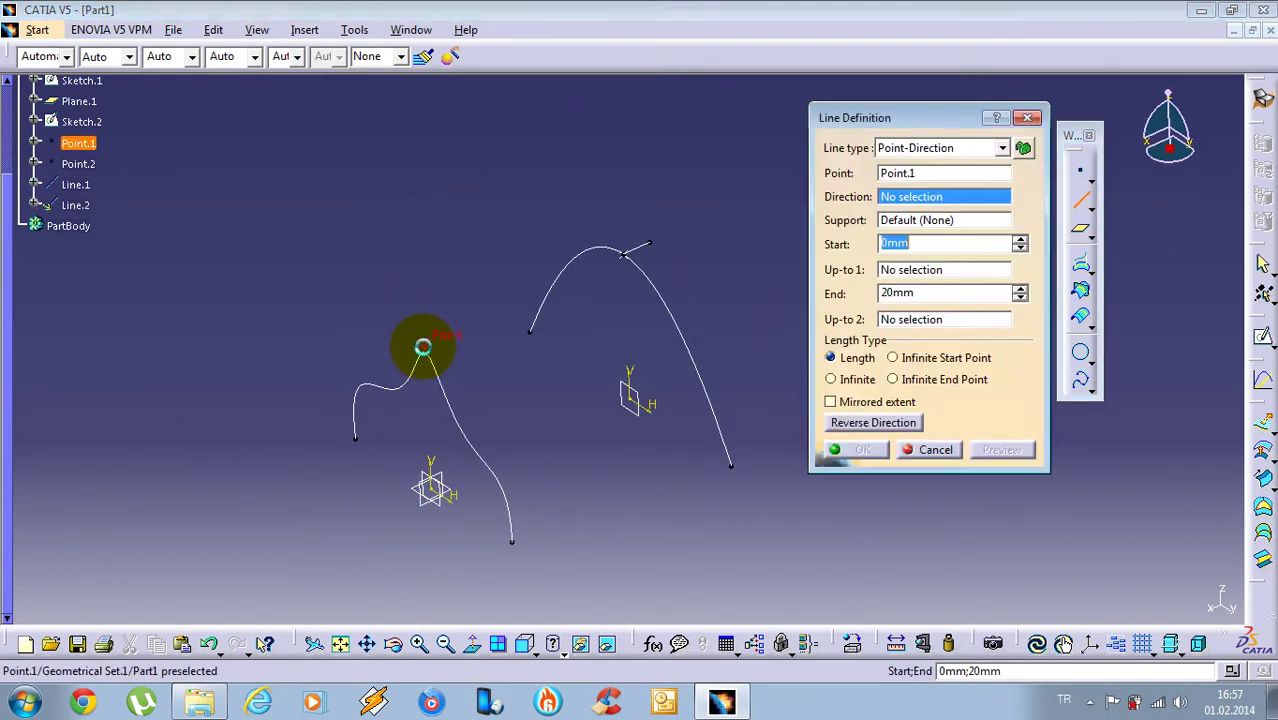
right_click(905, 198)
click(937, 286)
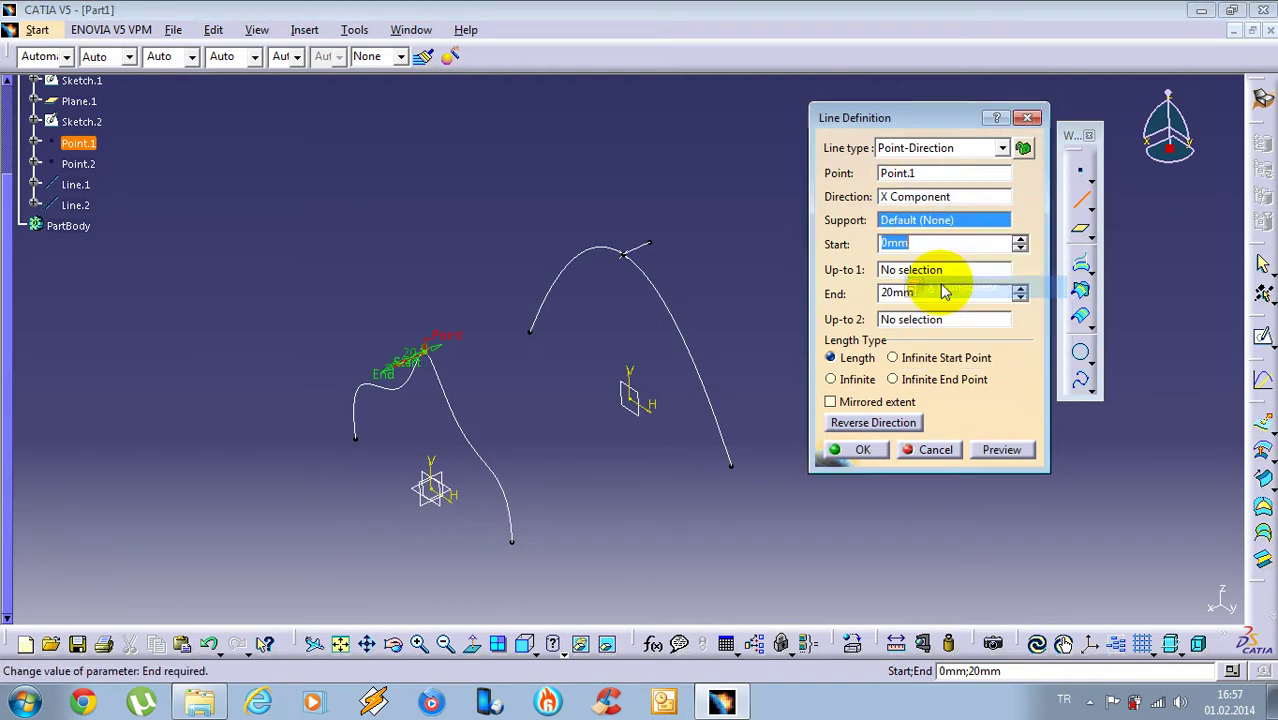
click(866, 449)
middle_drag(419, 267, 522, 267)
click(522, 267)
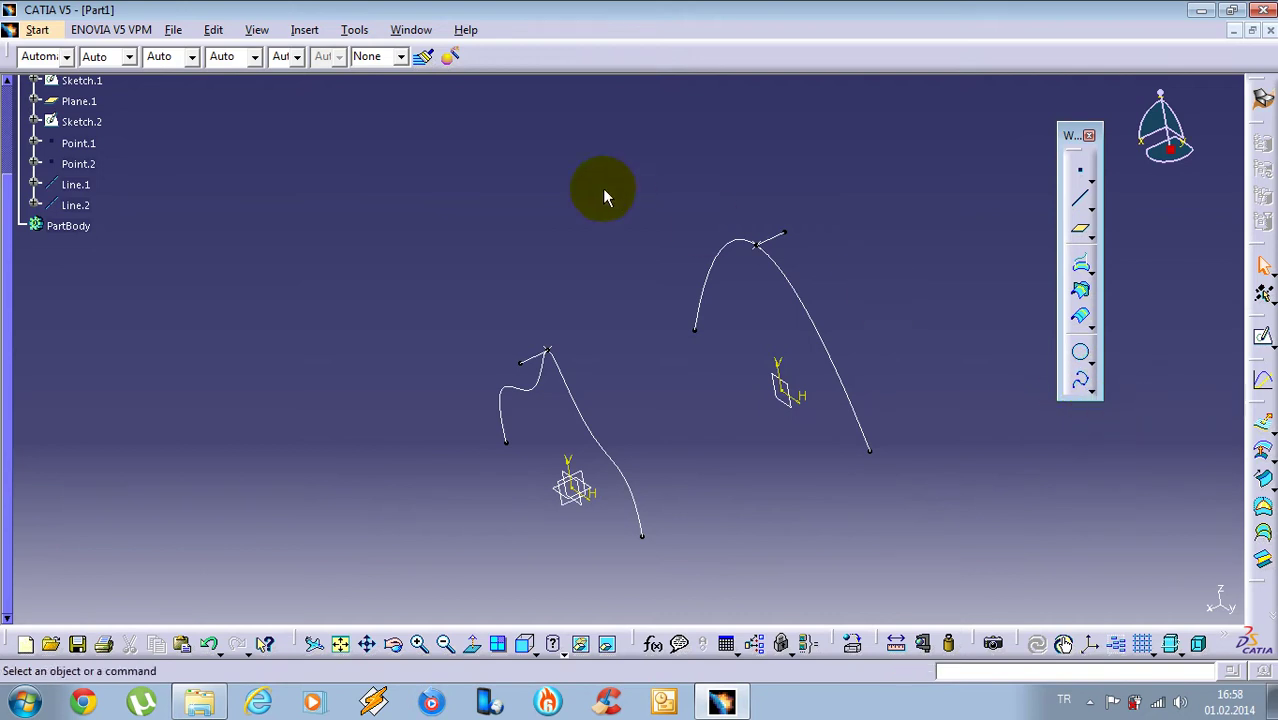
click(305, 30)
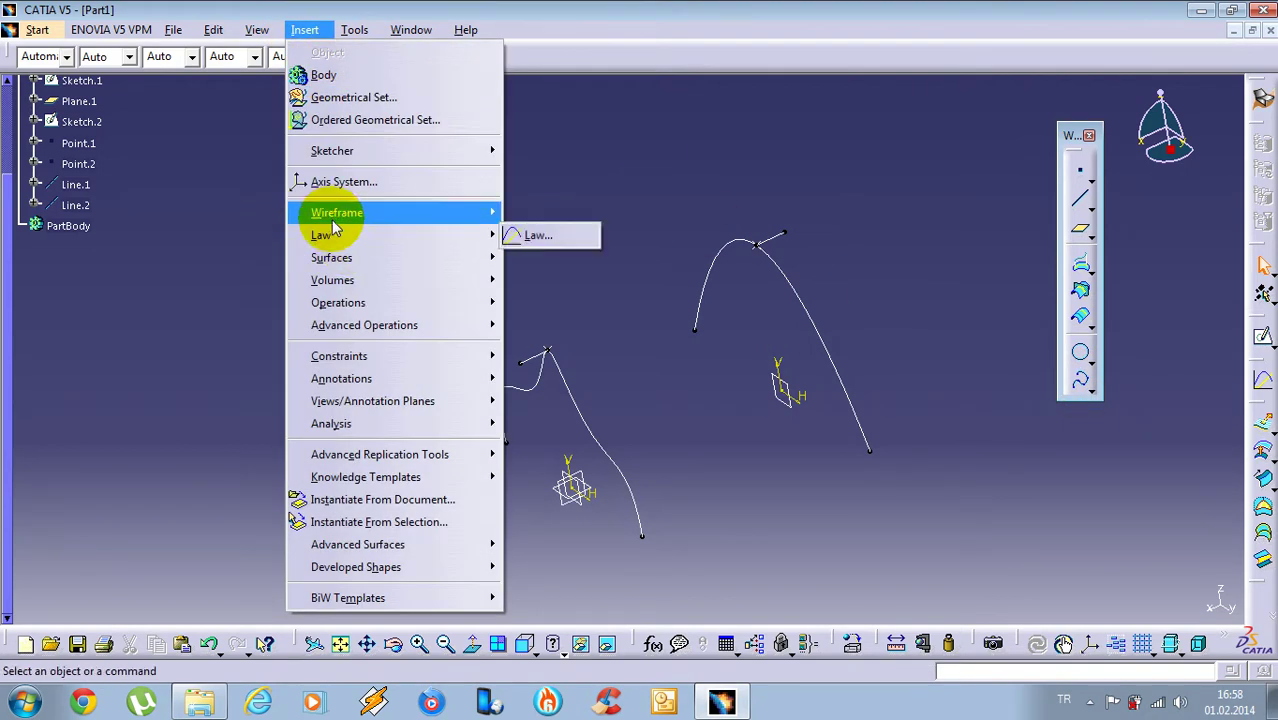
mouse_move(335, 218)
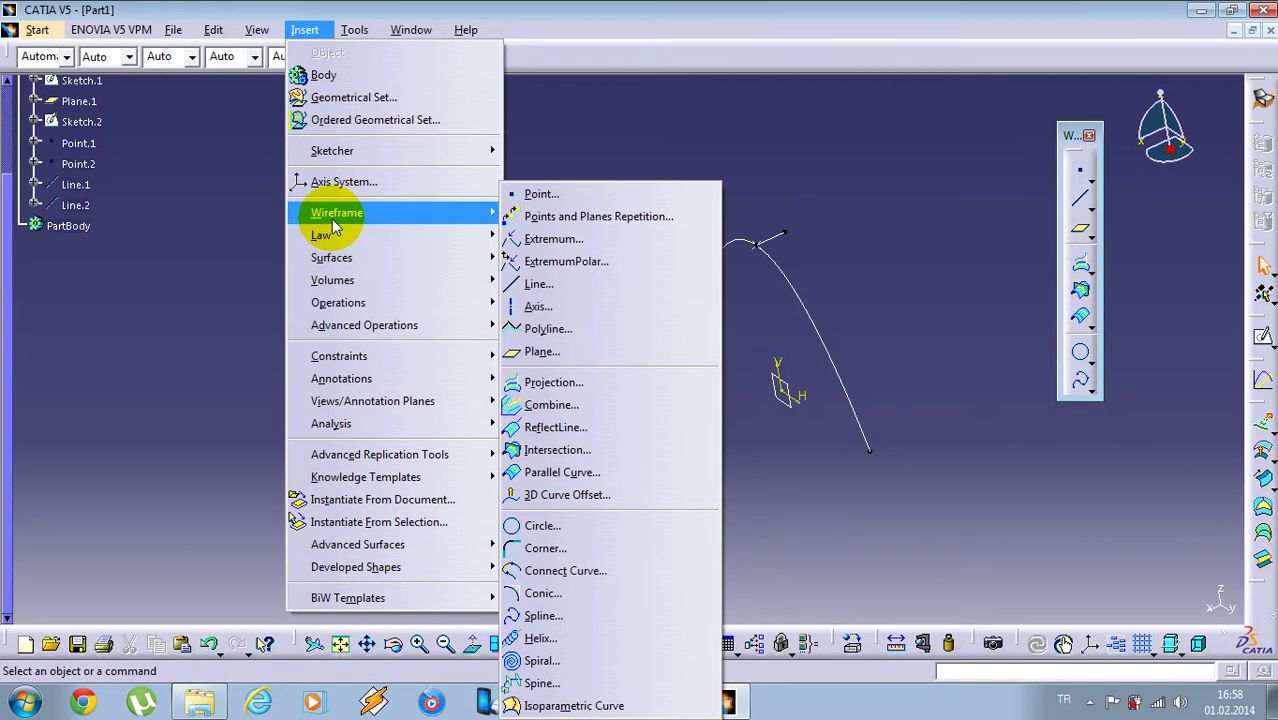
click(551, 571)
middle_drag(474, 424, 487, 228)
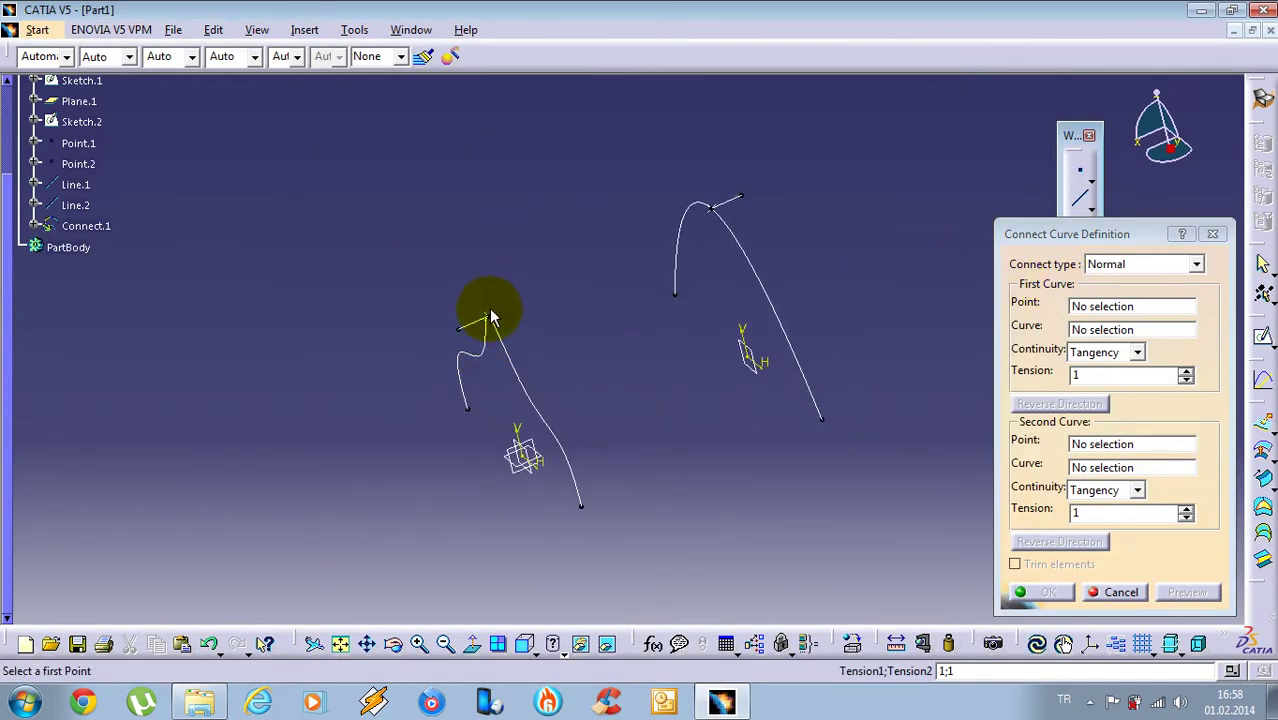
middle_drag(478, 321, 545, 332)
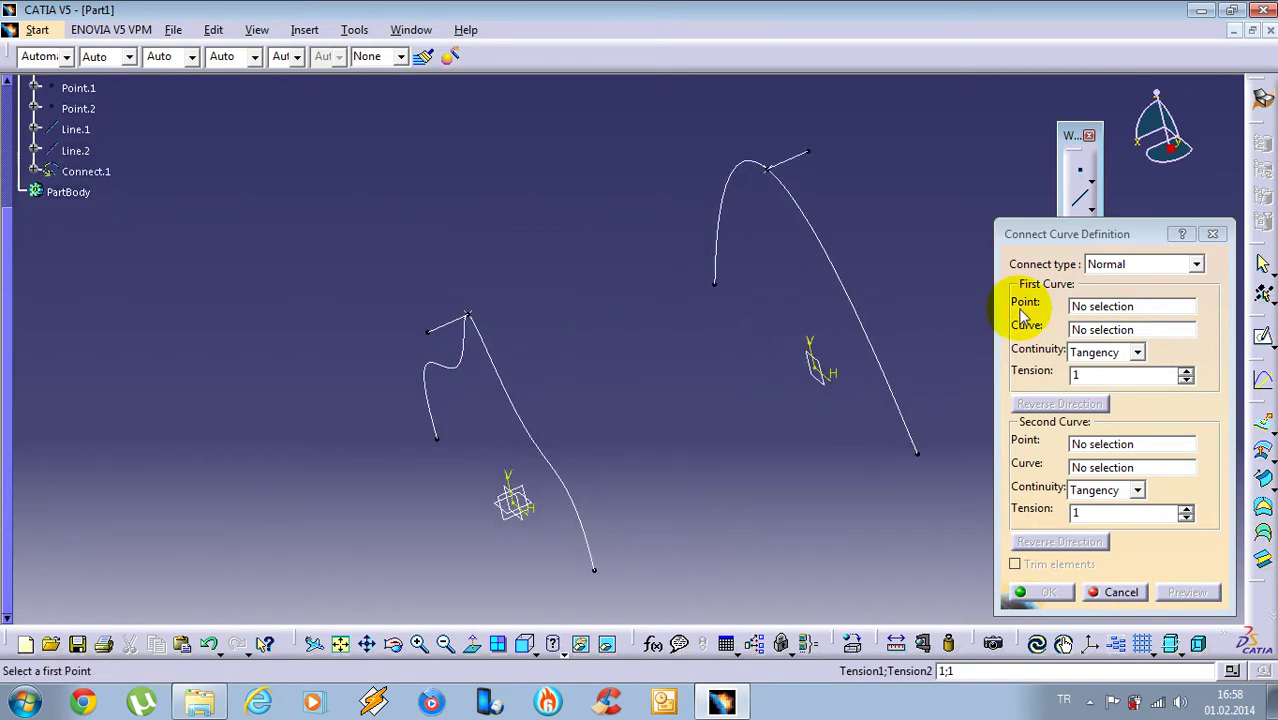
click(1113, 318)
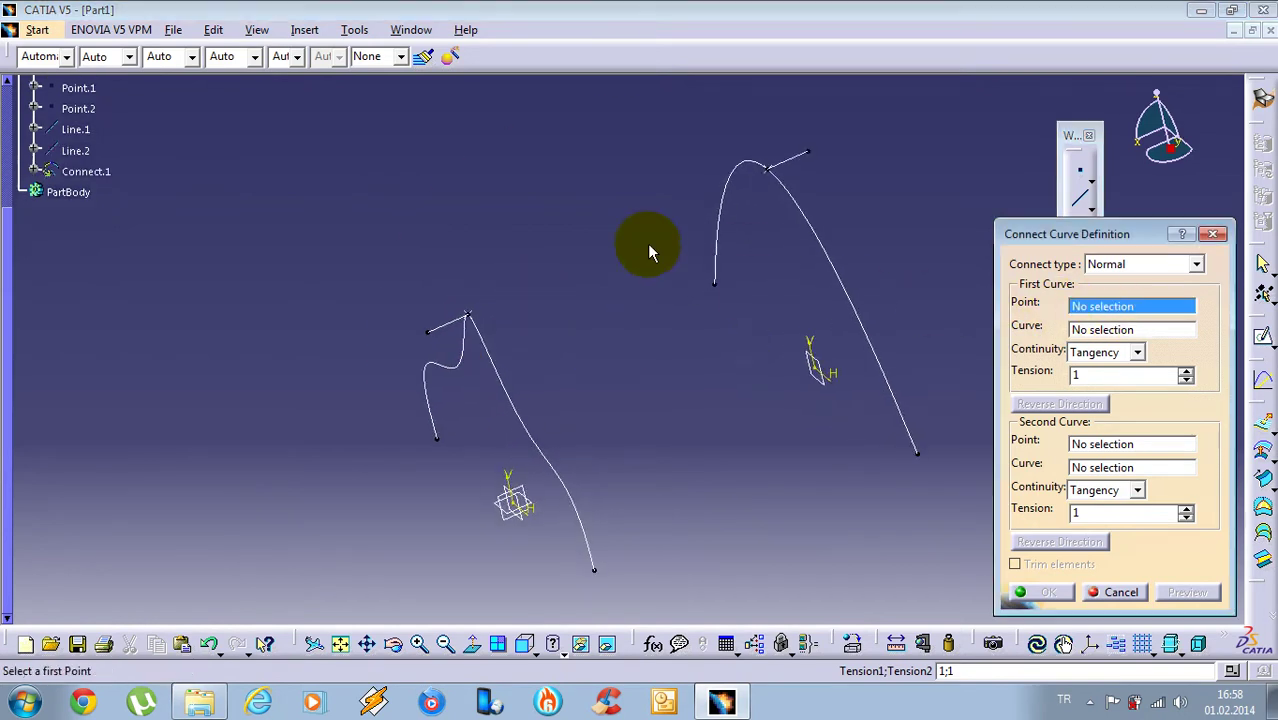
click(478, 318)
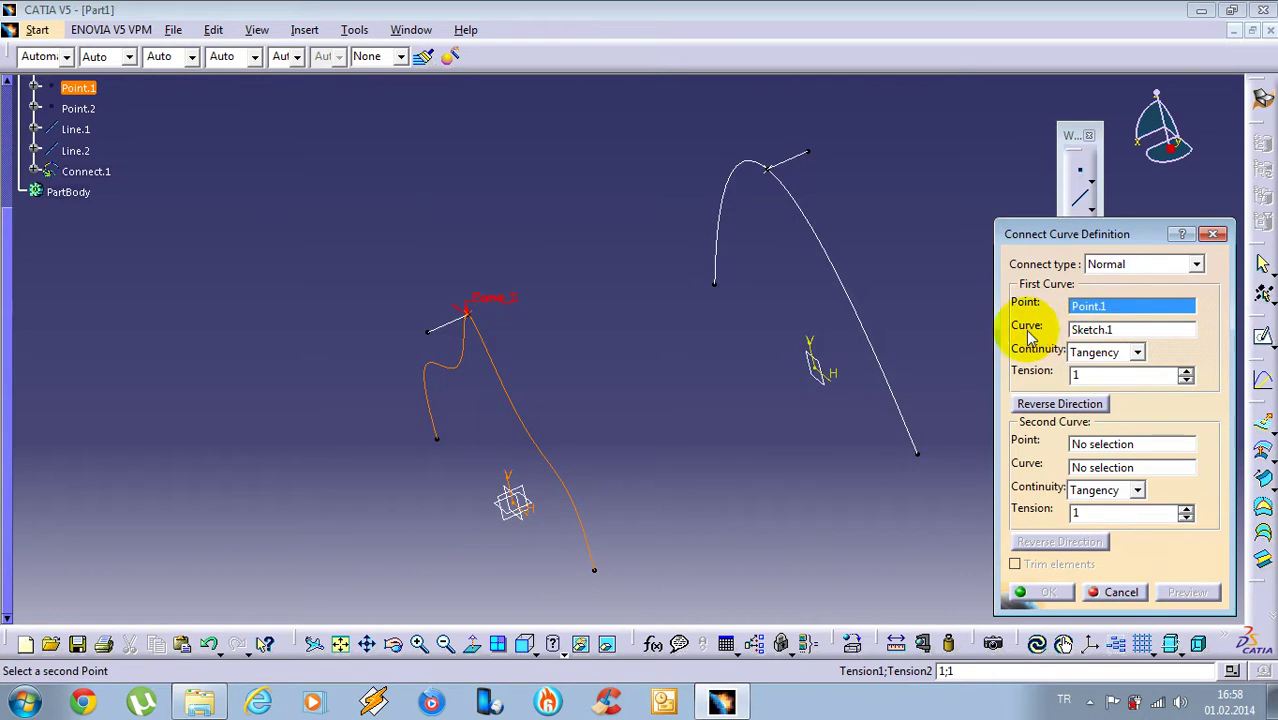
middle_drag(542, 294, 562, 374)
key(Escape)
Hide both spline profile sketches, leaving the peak points and short lines selectable
right_click(535, 352)
click(568, 354)
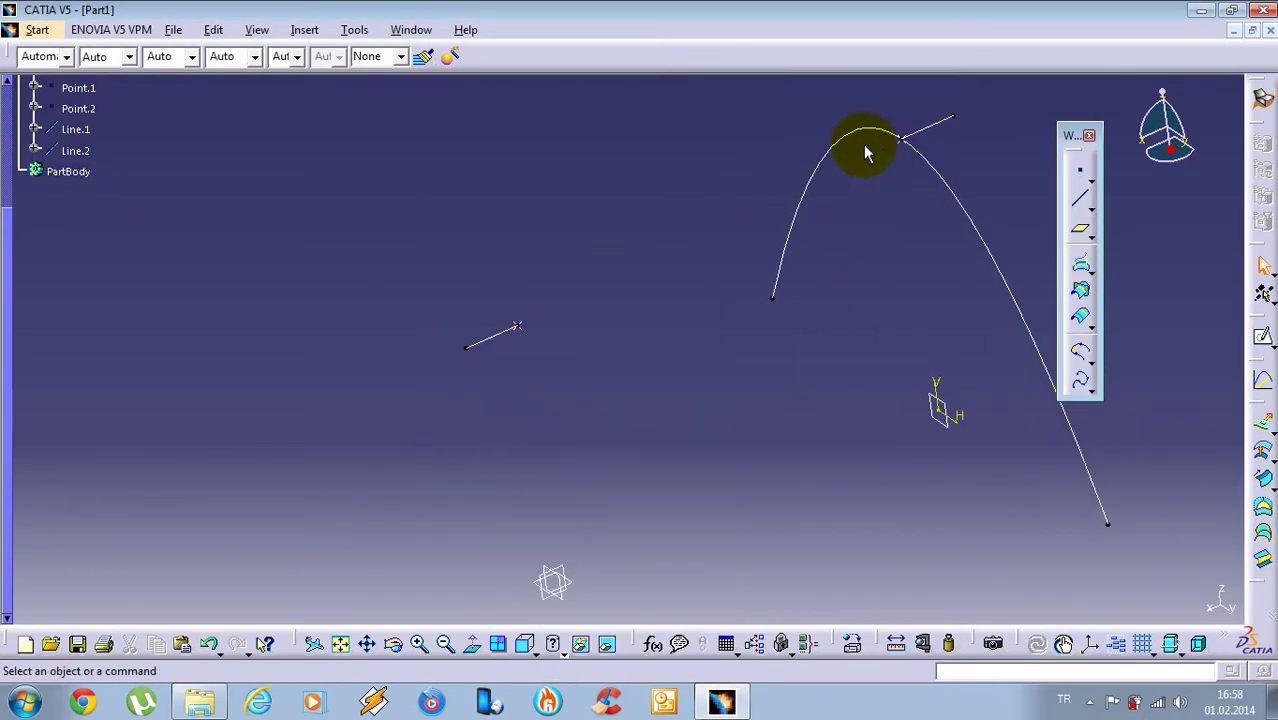
right_click(850, 131)
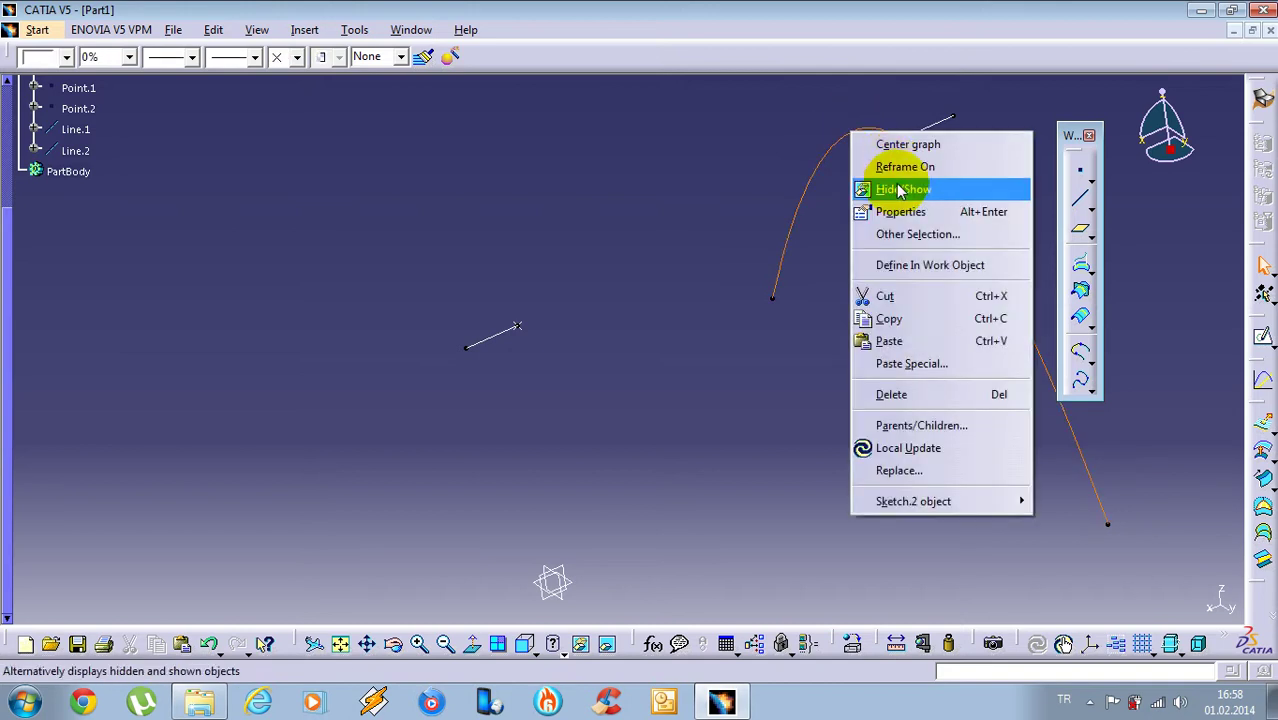
click(900, 189)
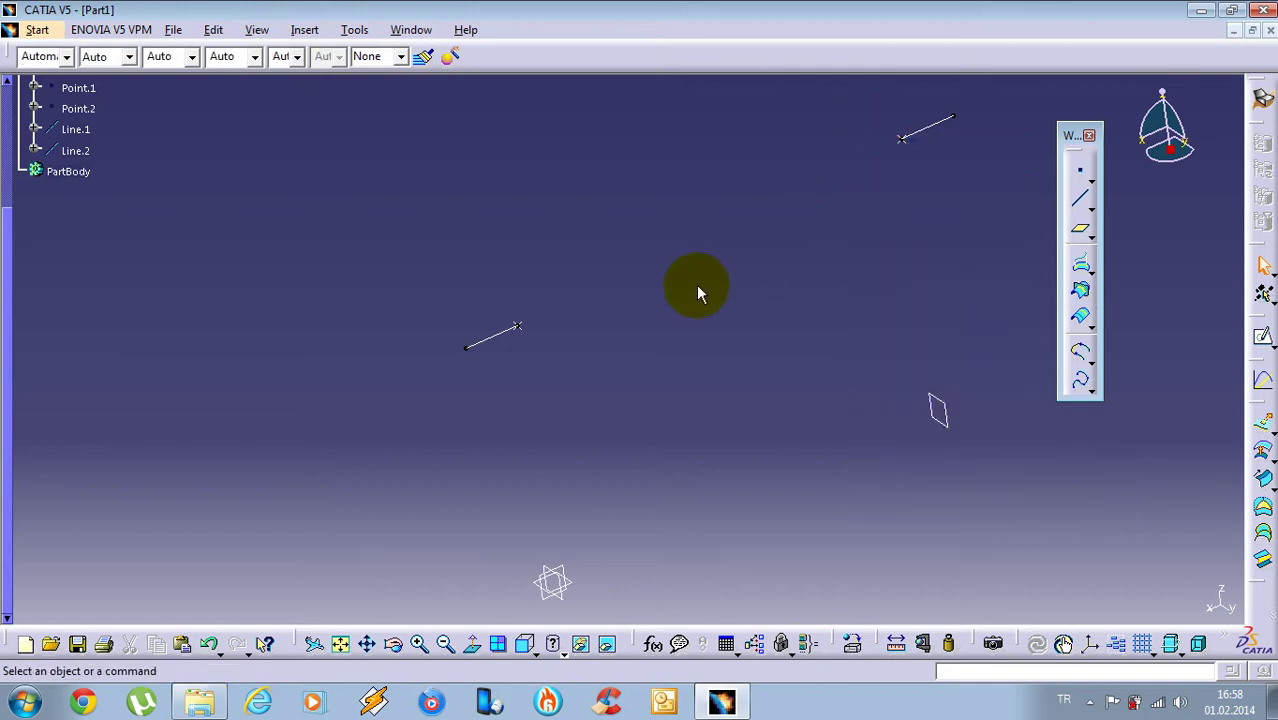
Start a Normal connect curve with the first profile's peak point and its short line Line.2 as the first curve
click(1080, 352)
middle_drag(778, 326, 703, 335)
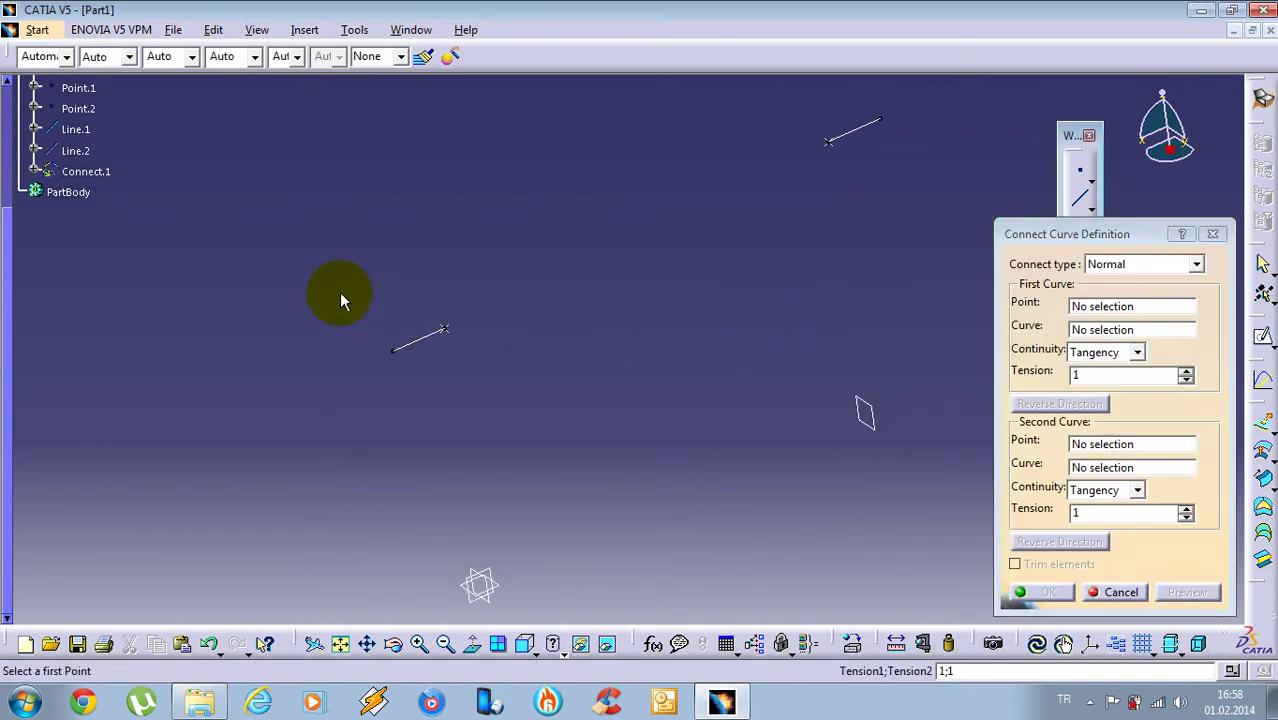
click(444, 326)
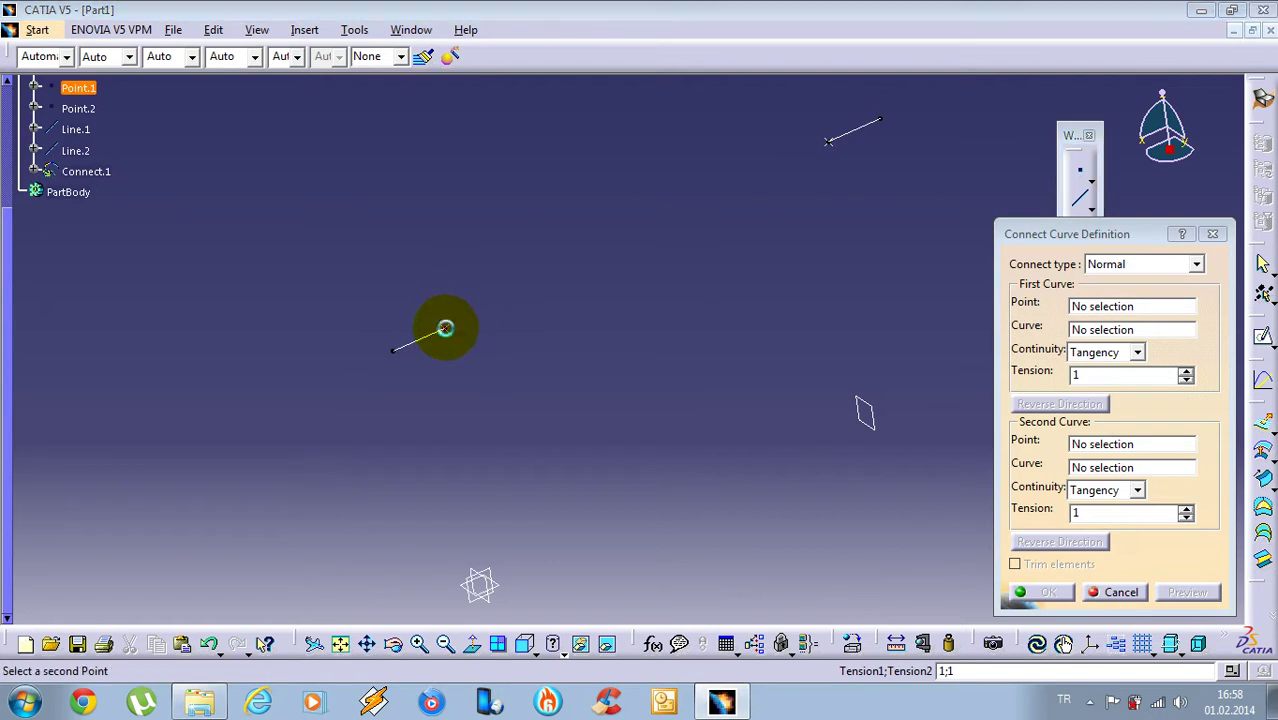
click(1126, 331)
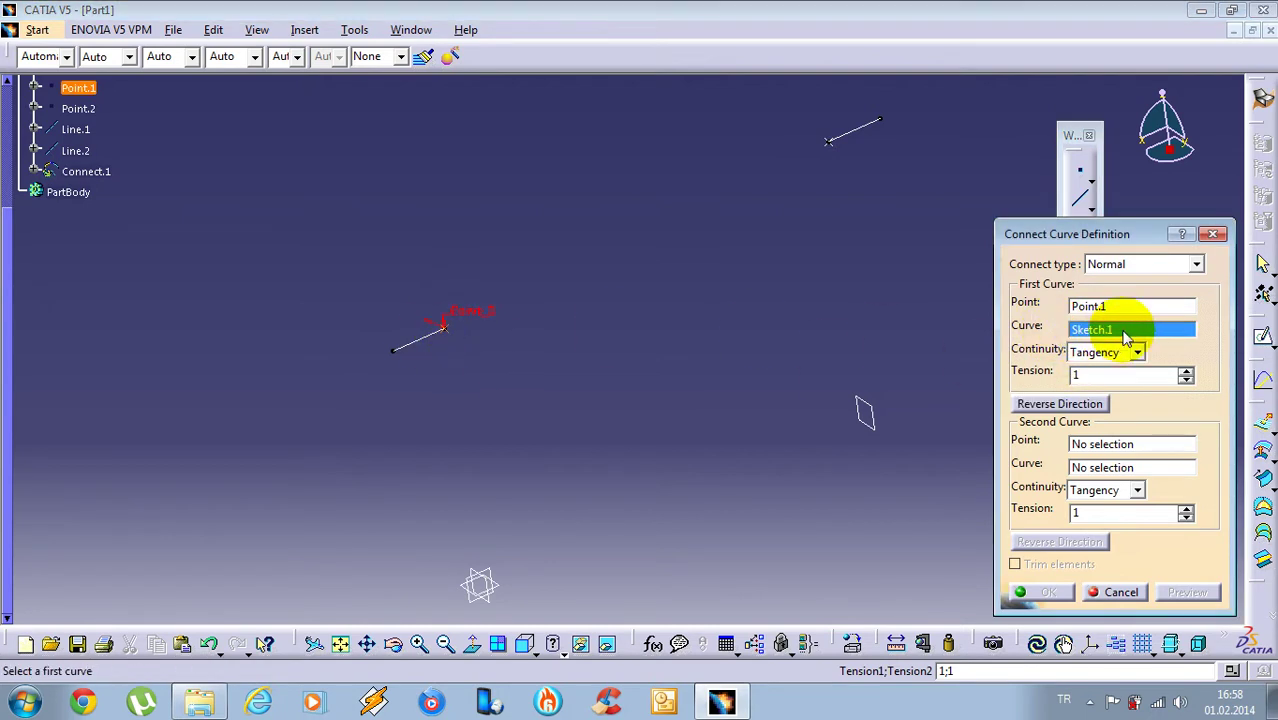
right_click(1126, 333)
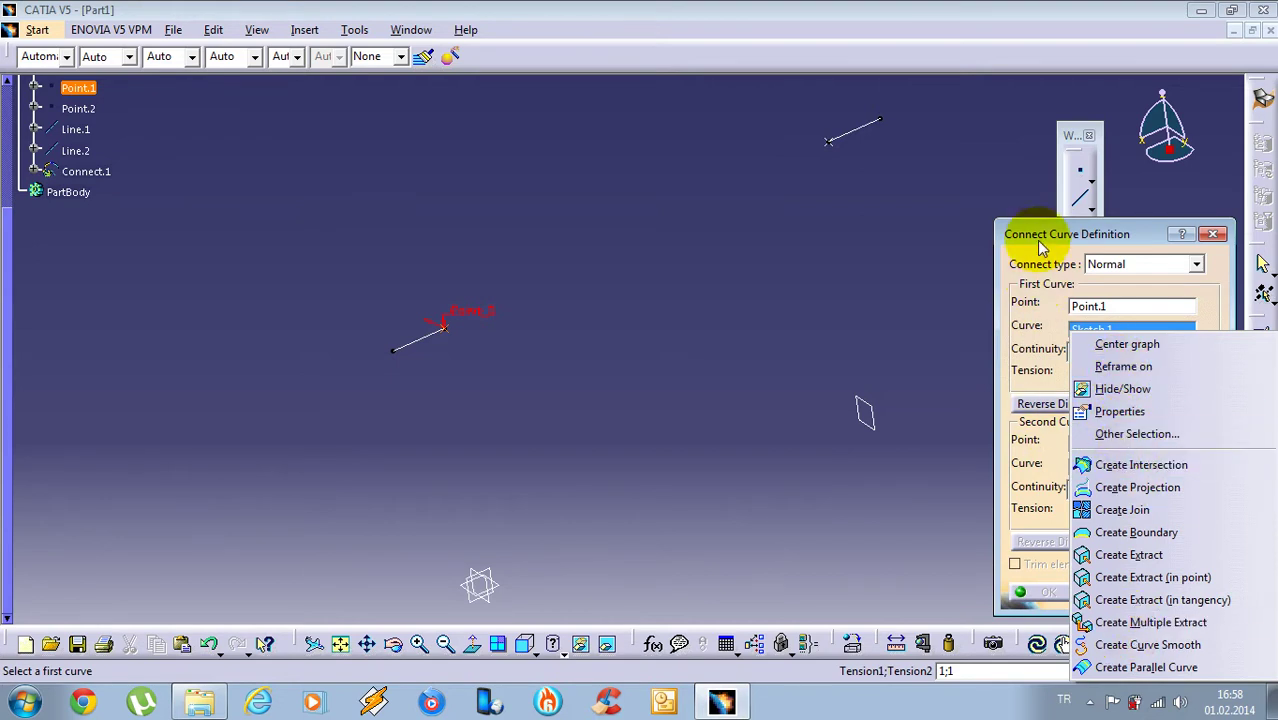
click(440, 330)
click(422, 337)
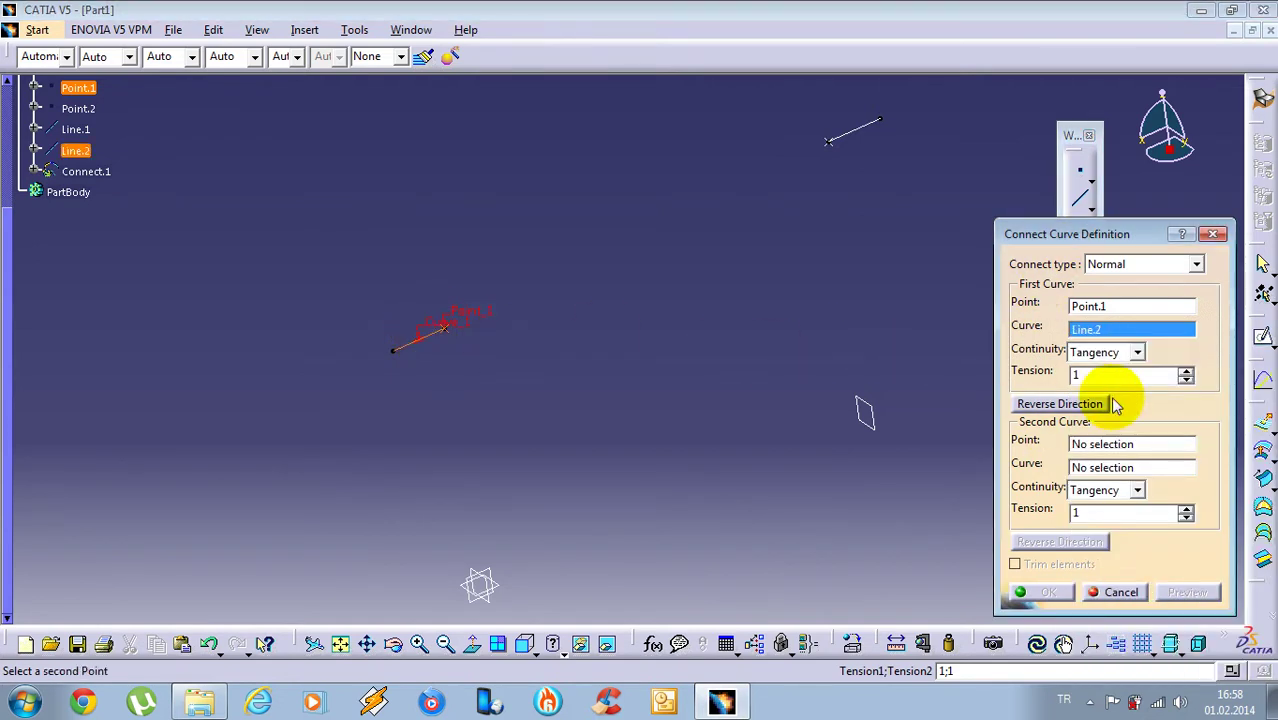
Complete the connect curve using the arch's peak point and its short line Line.1 as the second curve, with tangency continuity
click(1100, 447)
click(841, 146)
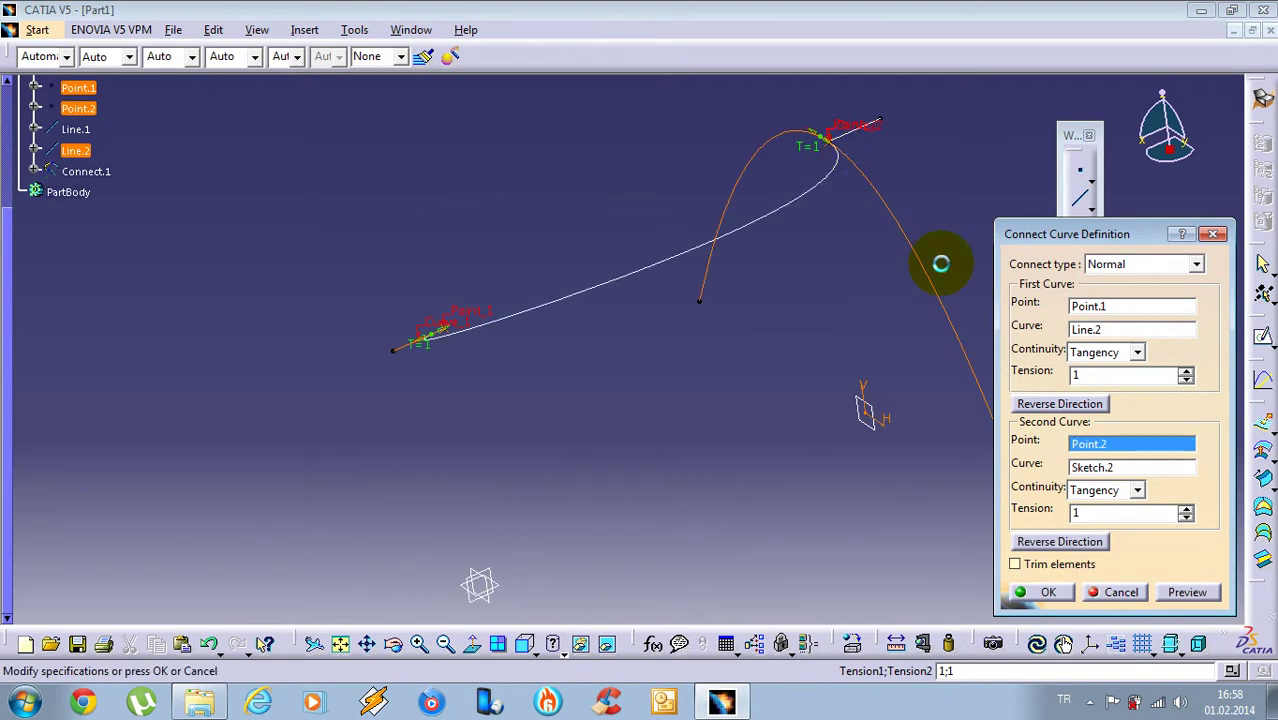
click(1108, 469)
click(866, 137)
middle_drag(856, 134, 1013, 485)
middle_drag(624, 390, 658, 348)
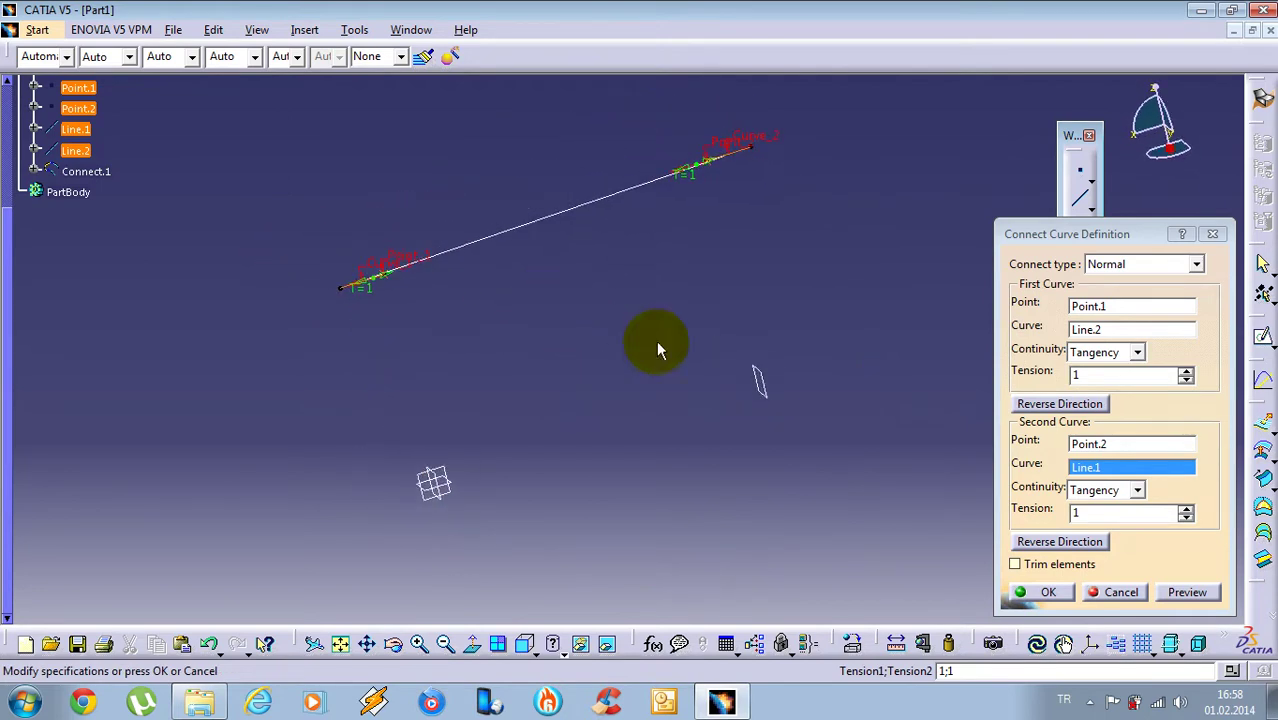
click(1048, 592)
Show the hidden profile sketches Sketch.2 and Sketch.1 again
right_click(88, 184)
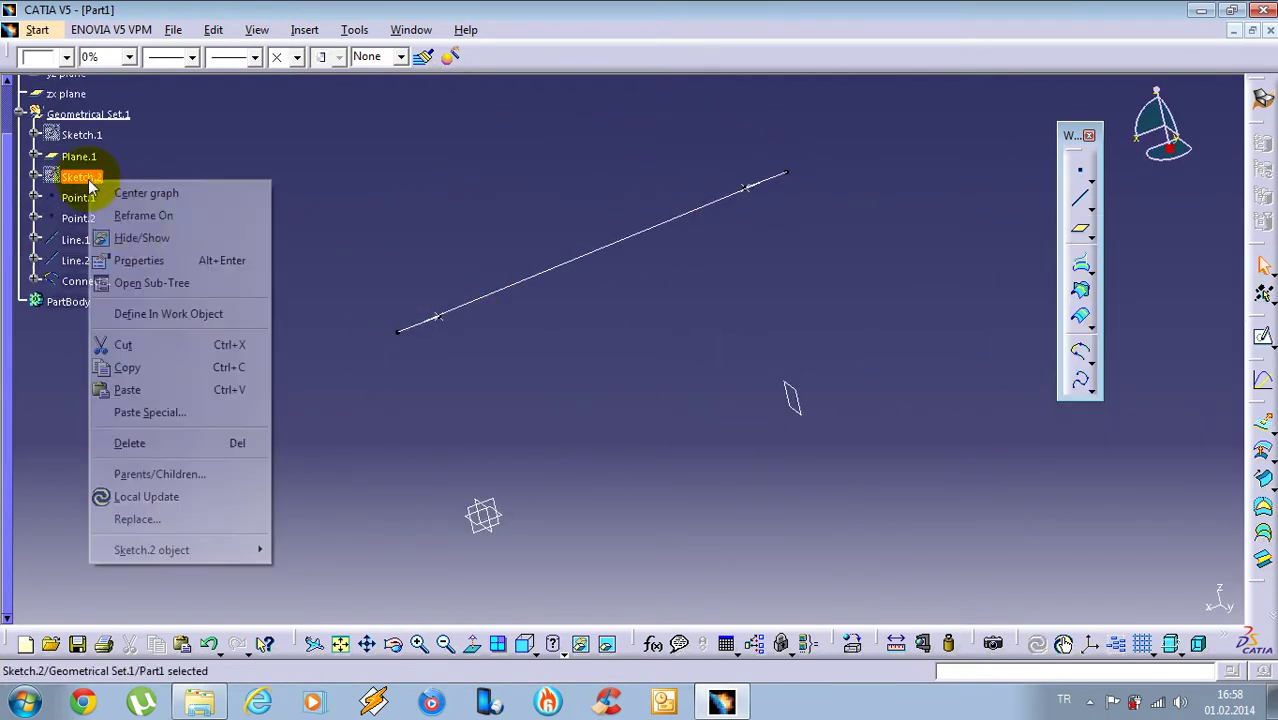
click(140, 238)
right_click(82, 134)
click(134, 196)
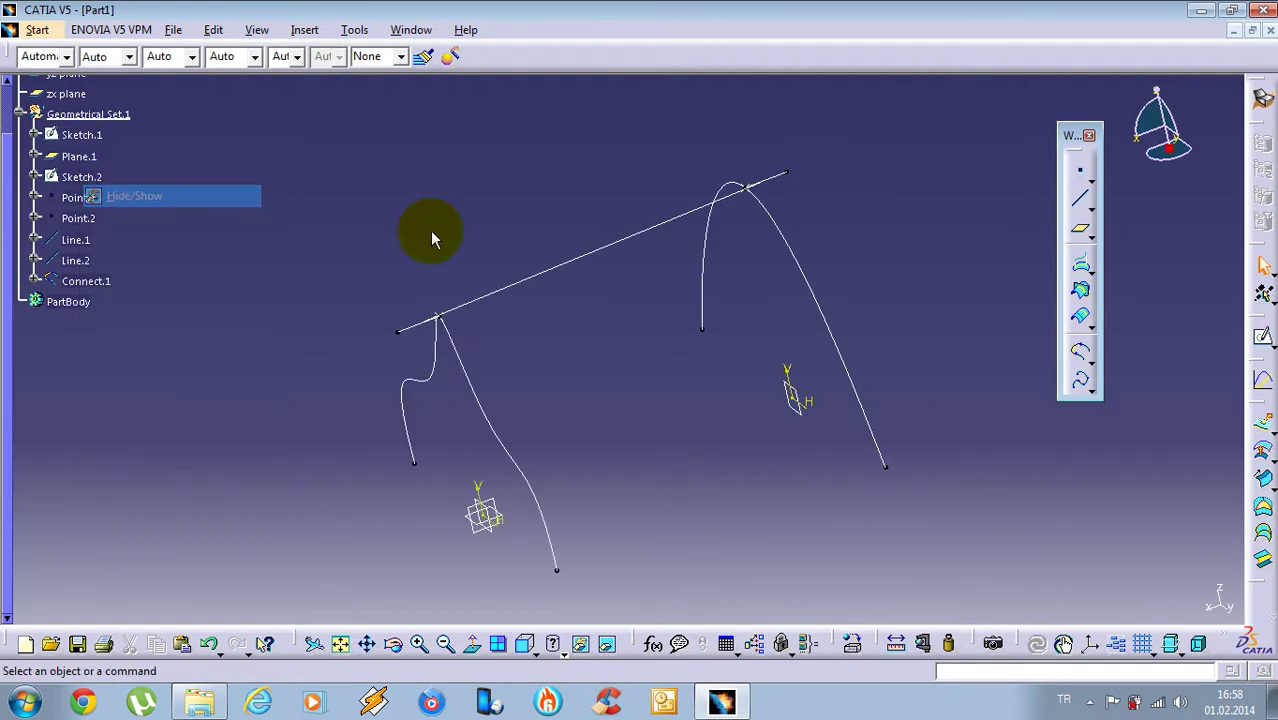
Review the point, curve and continuity settings in the connect curve's definition, leaving them unmodified
scroll(380, 298, down, 1)
middle_drag(652, 368, 670, 300)
middle_drag(1003, 483, 648, 322)
right_click(631, 300)
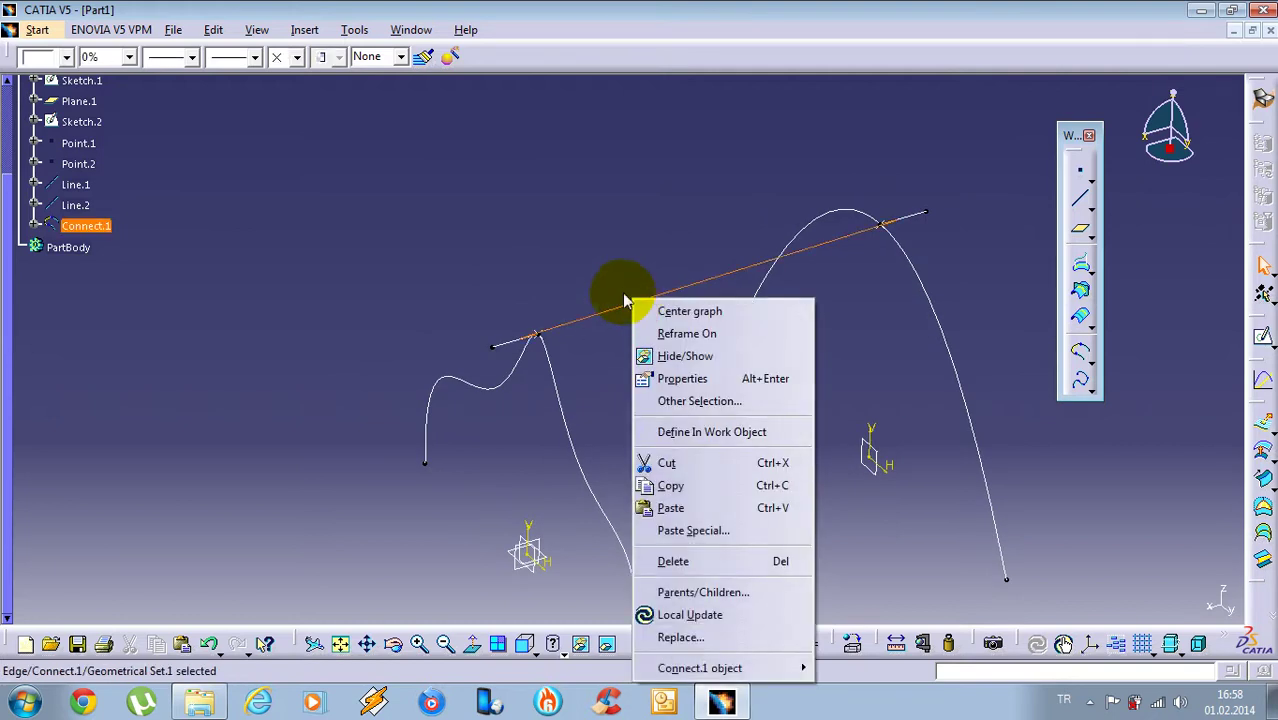
mouse_move(727, 664)
click(858, 547)
middle_drag(762, 440, 699, 437)
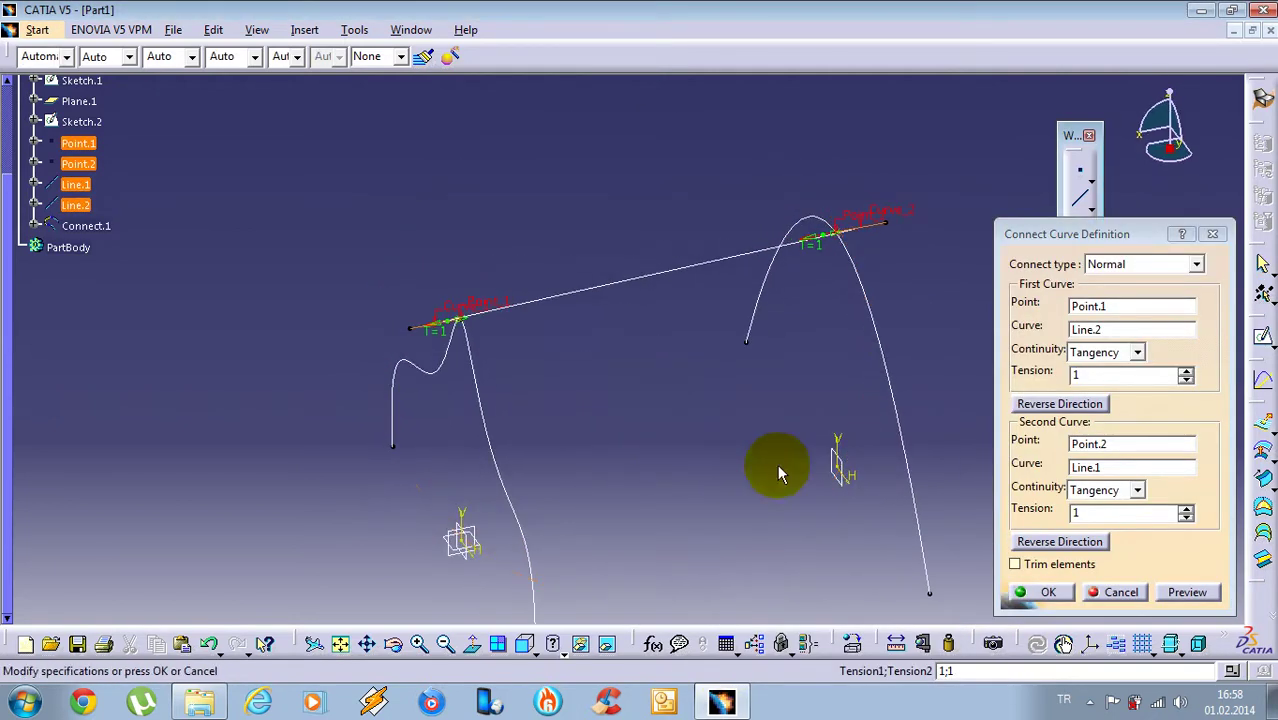
click(1112, 592)
Hide the connect curve Connect.1 between the two profiles
middle_drag(793, 508, 585, 348)
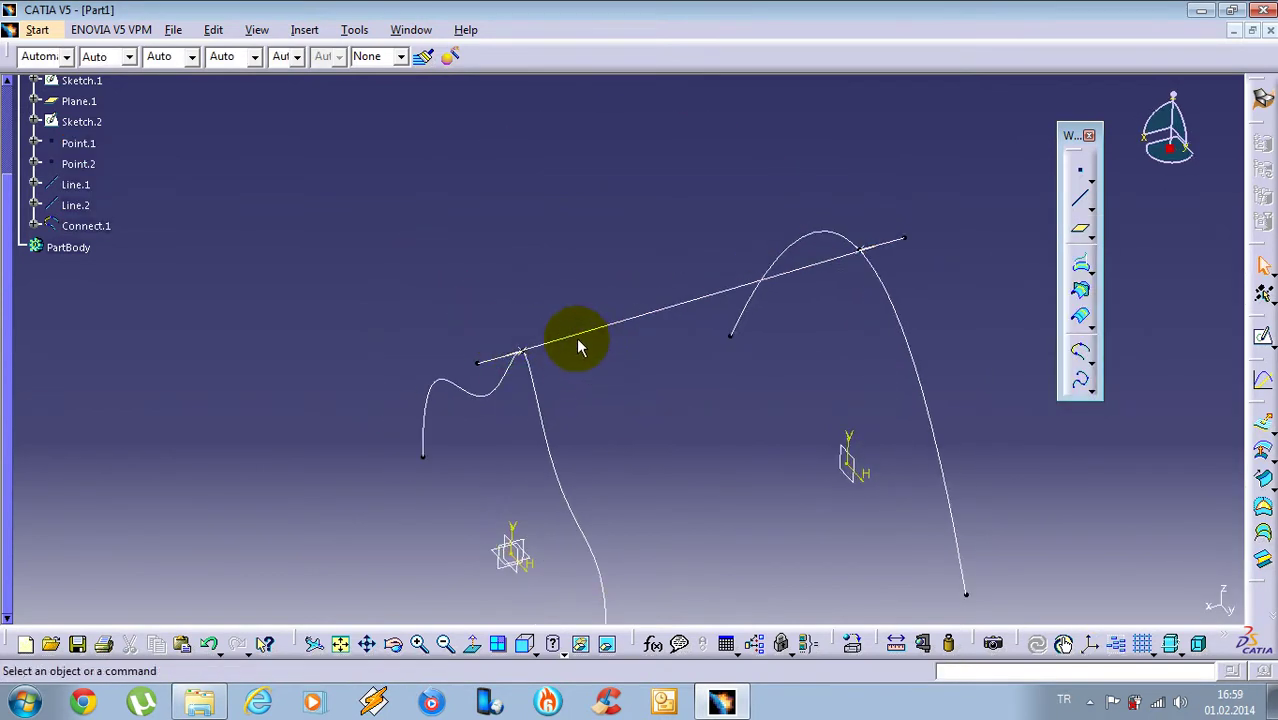
right_click(43, 224)
click(90, 273)
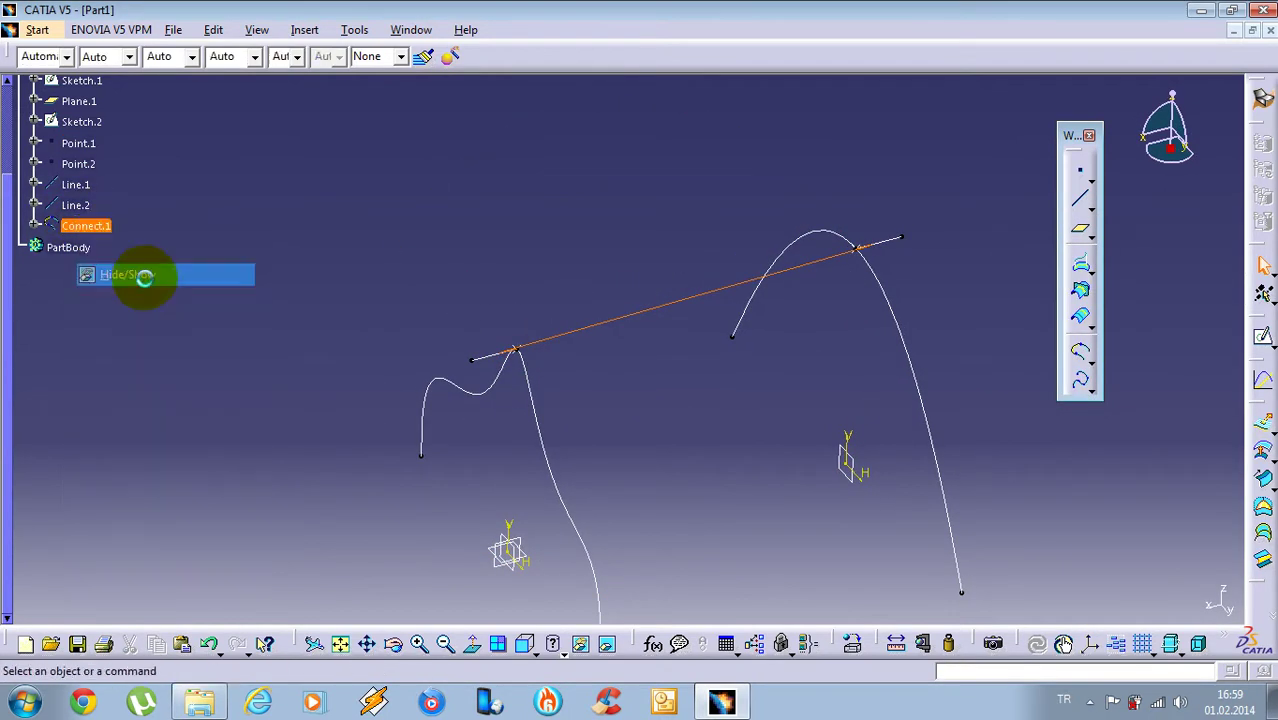
middle_drag(614, 445, 578, 390)
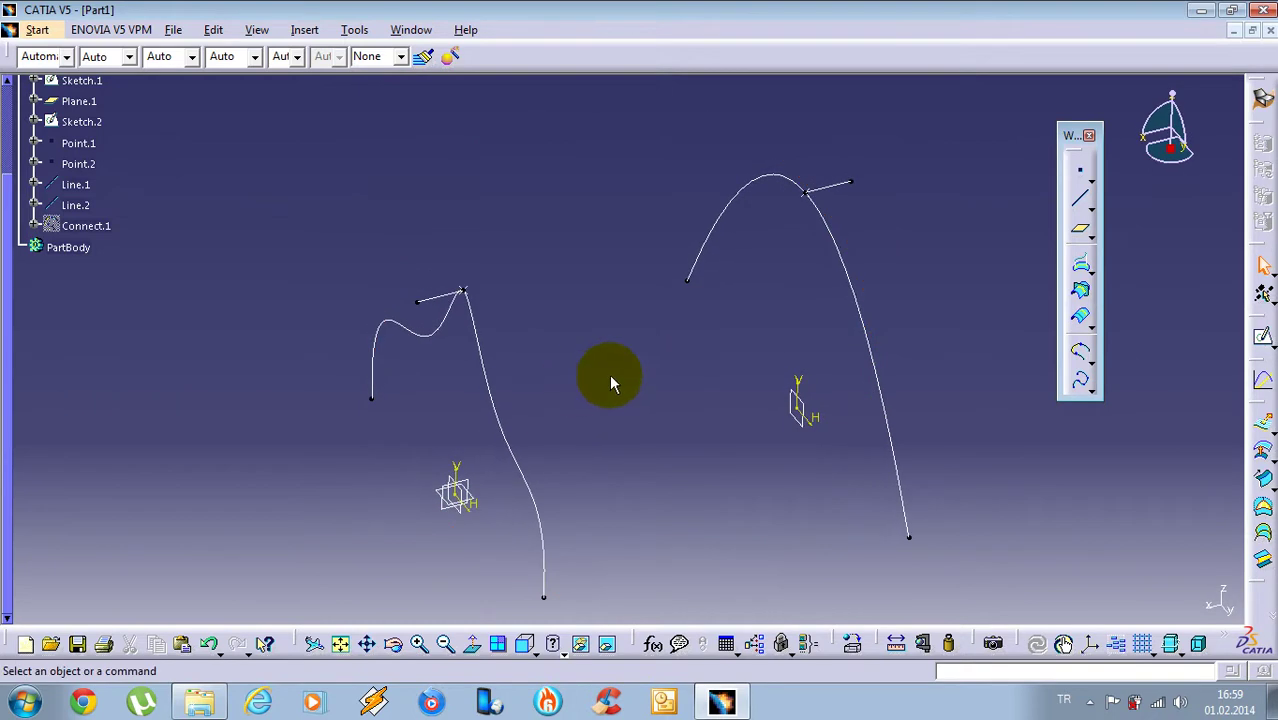
Start a 3D spline at the first profile's peak point and display the model in the standard side view showing both profiles edge-on
click(1085, 385)
middle_drag(578, 287, 307, 298)
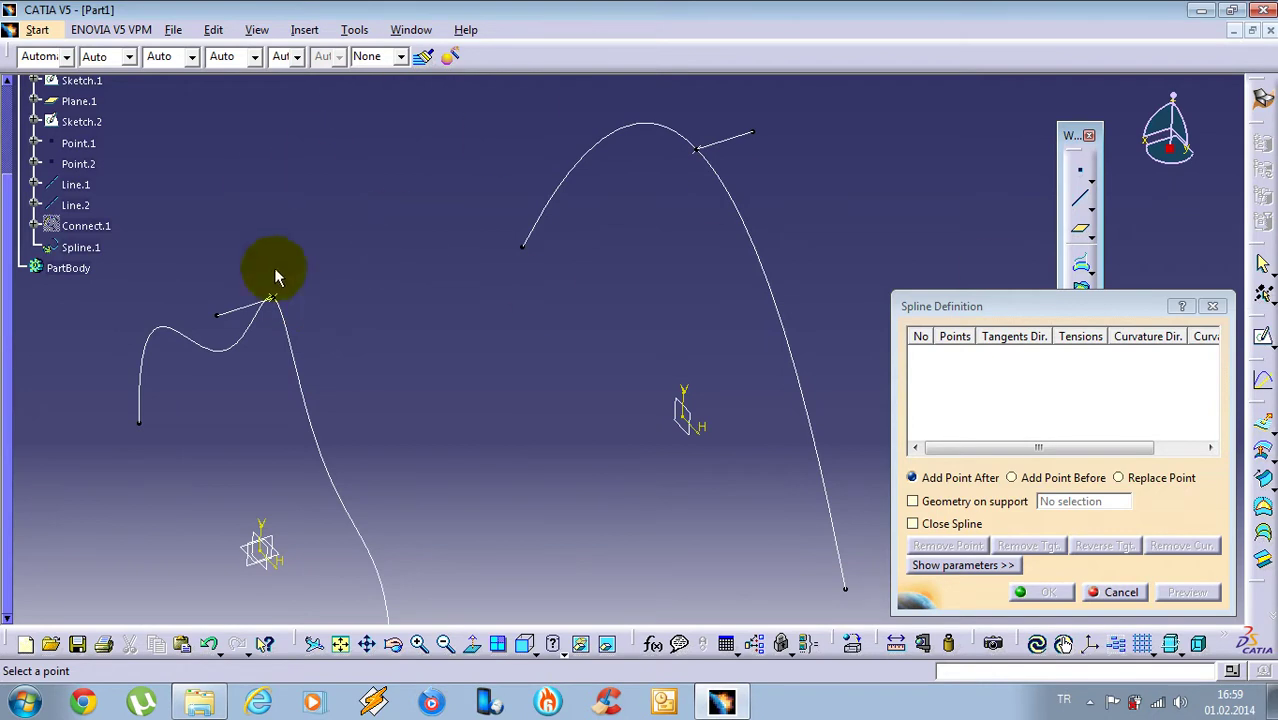
click(285, 300)
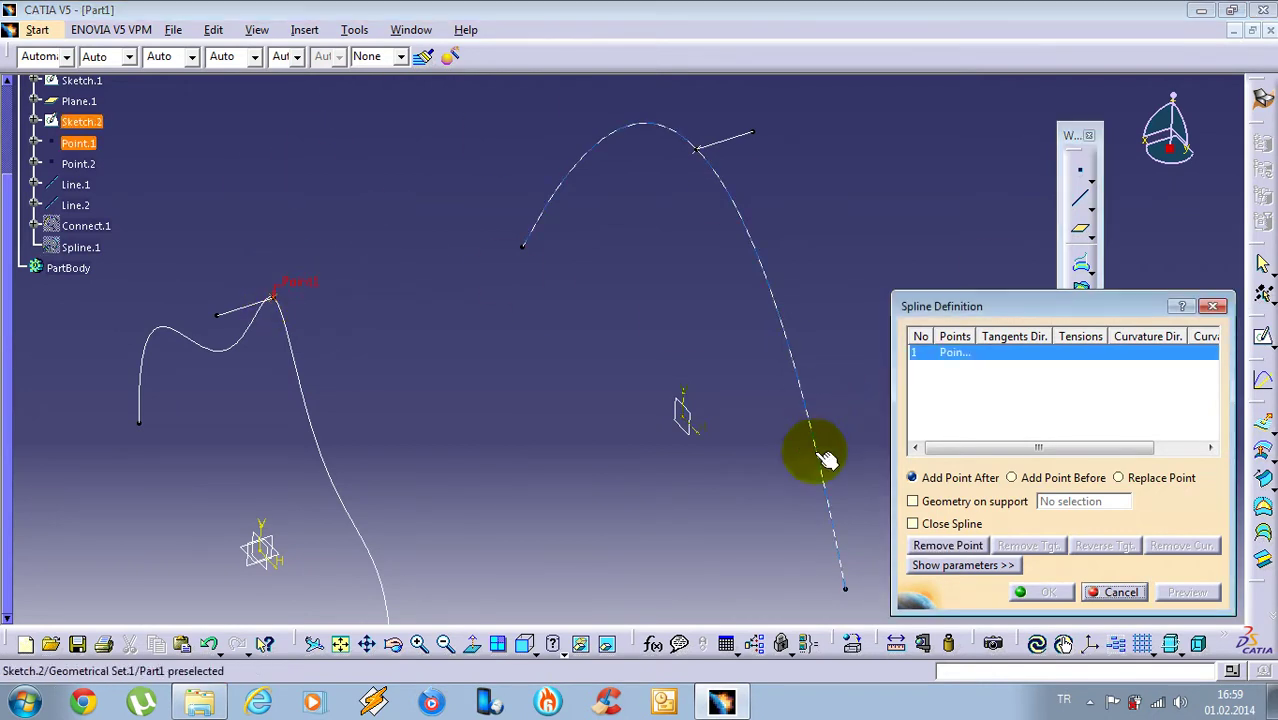
middle_drag(564, 465, 642, 492)
scroll(642, 492, down, 1)
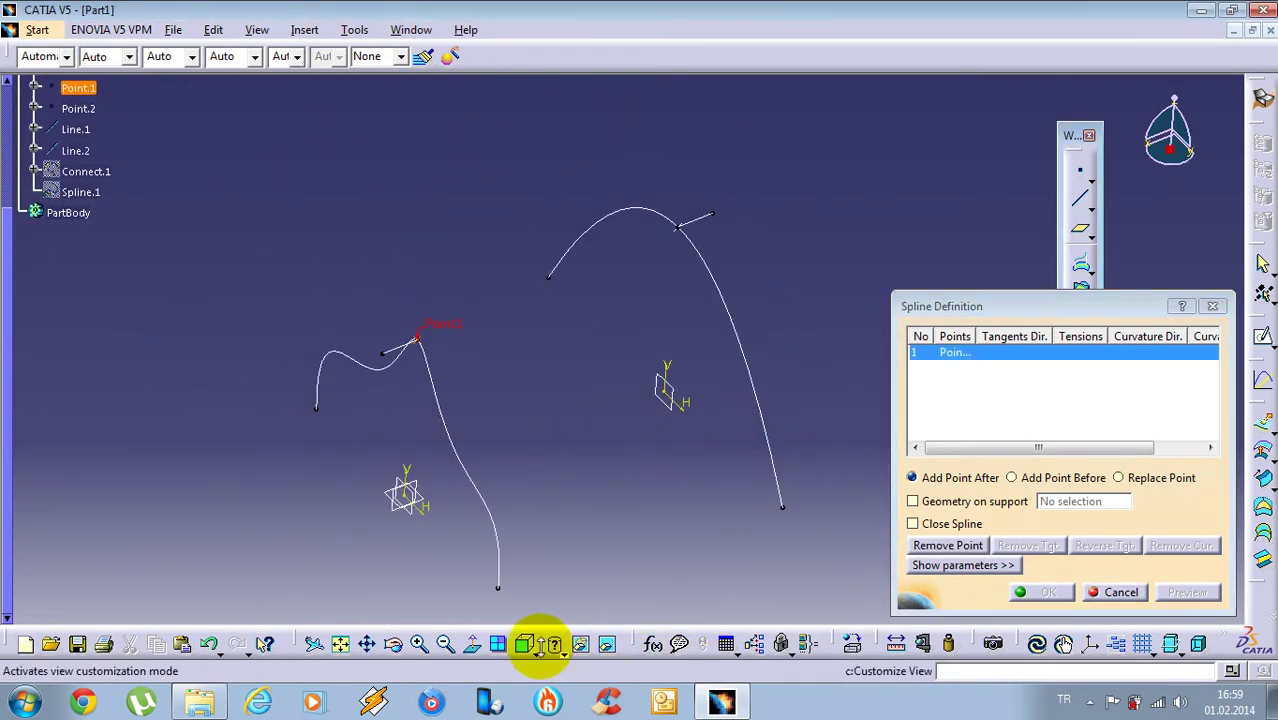
click(550, 647)
click(562, 591)
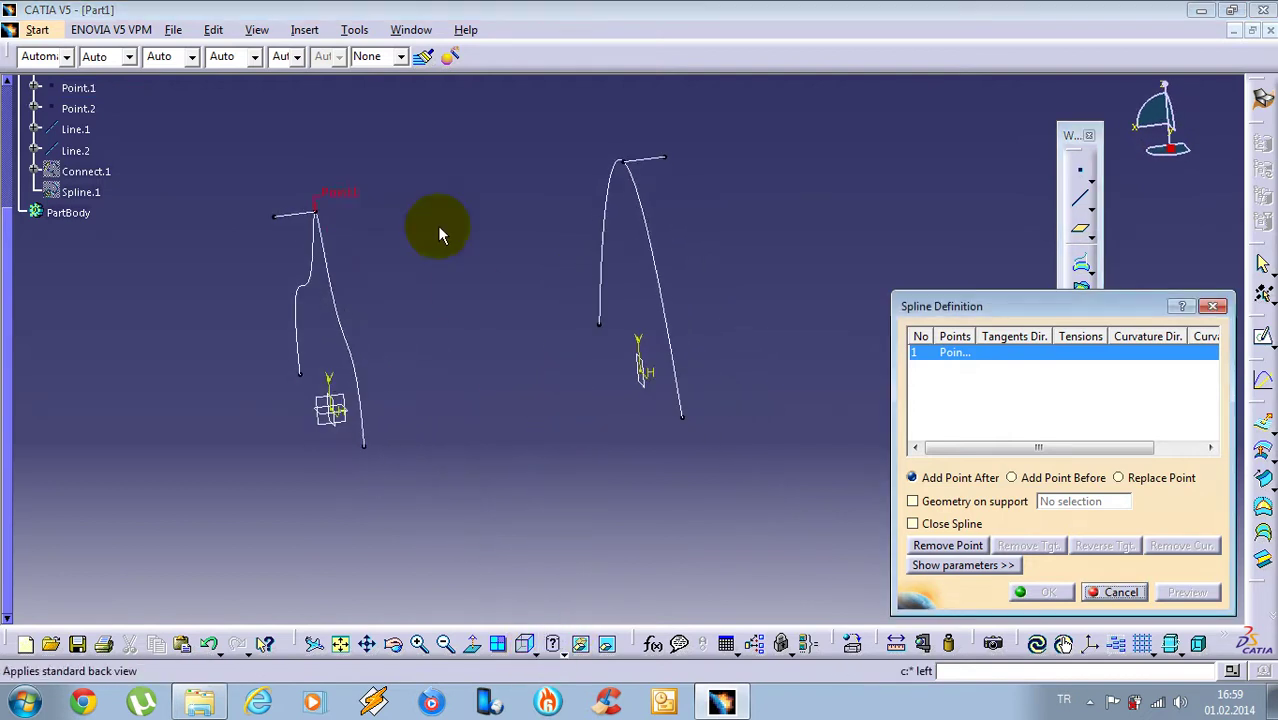
Create the second spline point as an On plane point on the zx plane, at about H 48 mm and V 121 mm
right_click(940, 375)
click(967, 385)
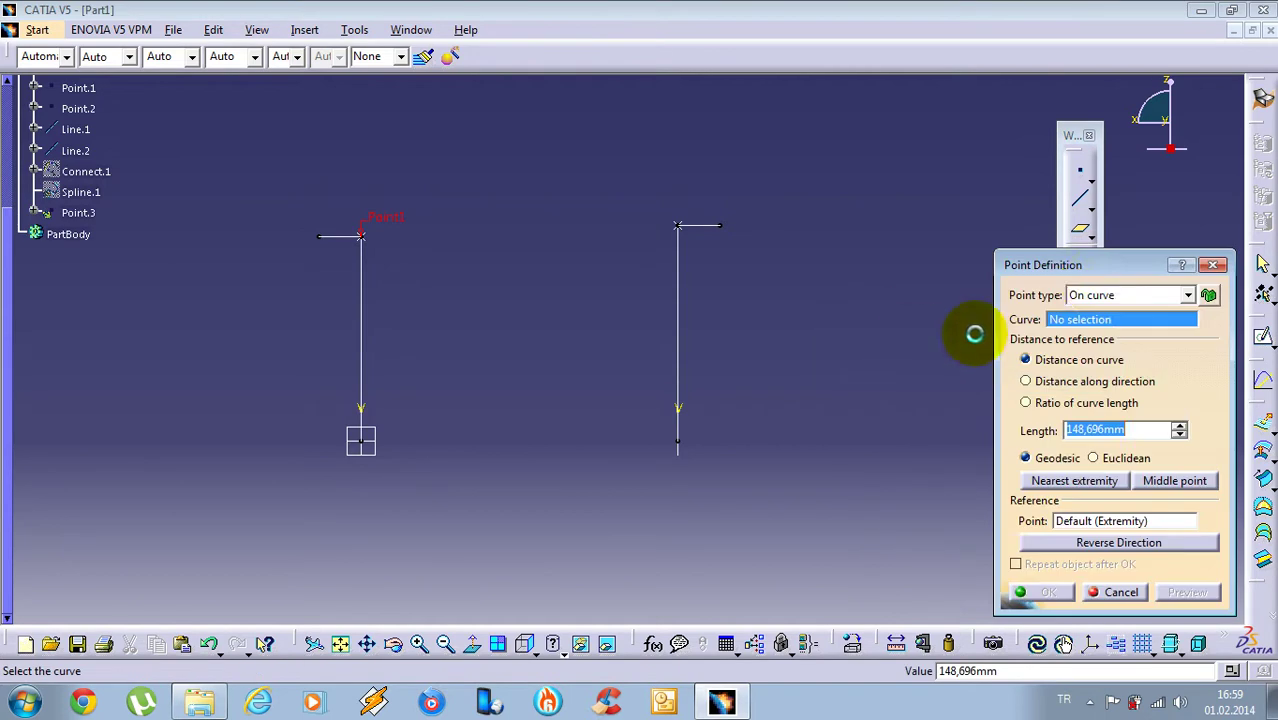
drag(1100, 278, 912, 228)
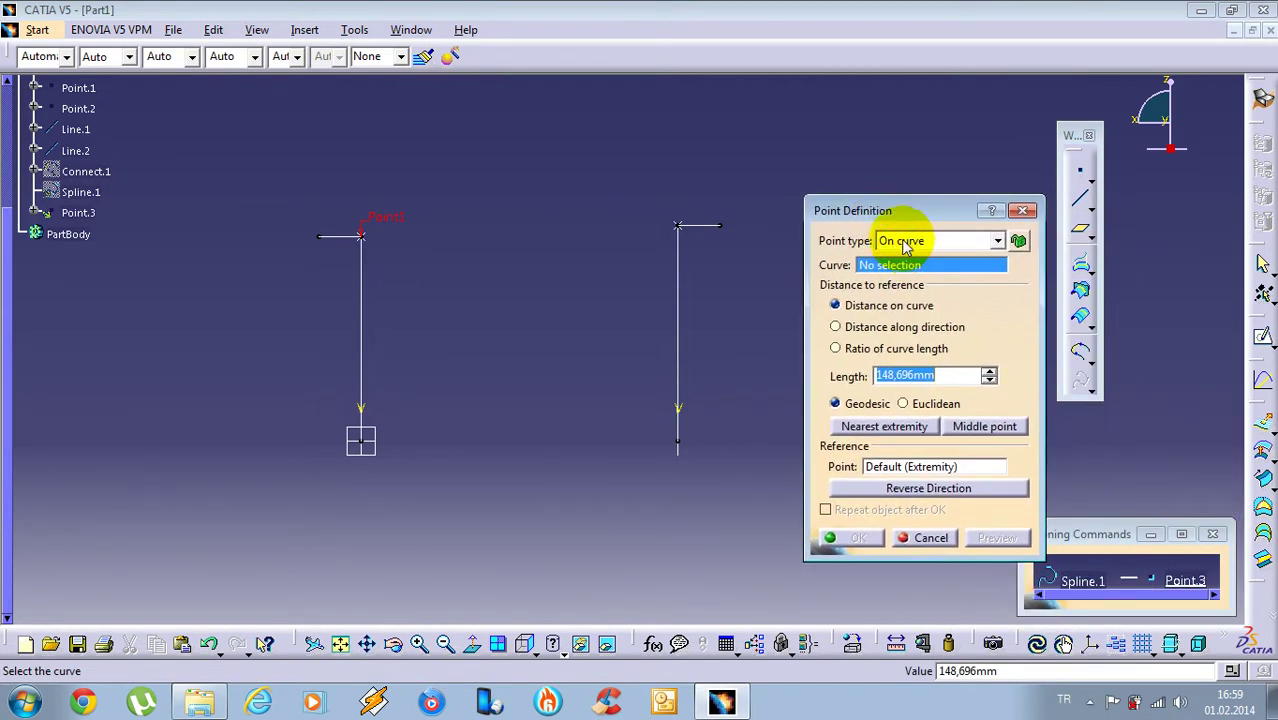
click(912, 243)
click(915, 289)
click(364, 430)
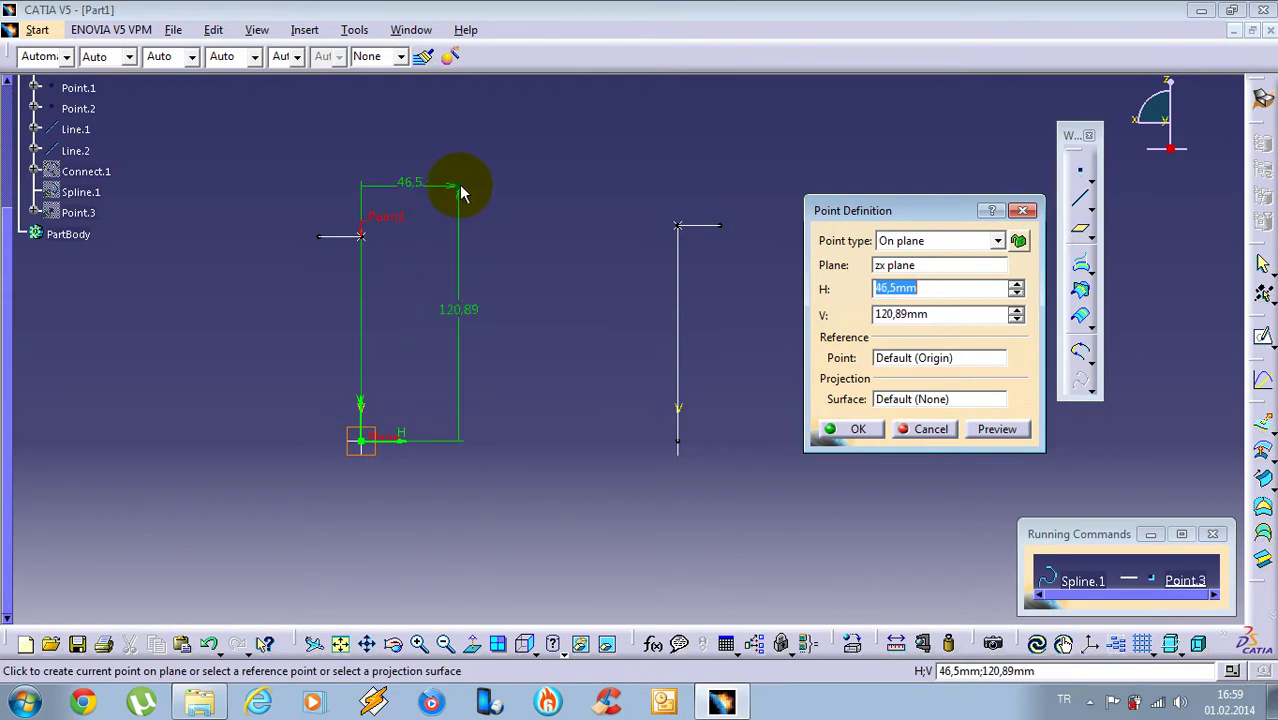
click(455, 193)
Add a third spline point on the zx plane between the second point and the arch, and end the spline at the arch's peak point
right_click(950, 370)
click(947, 362)
right_click(935, 392)
click(945, 401)
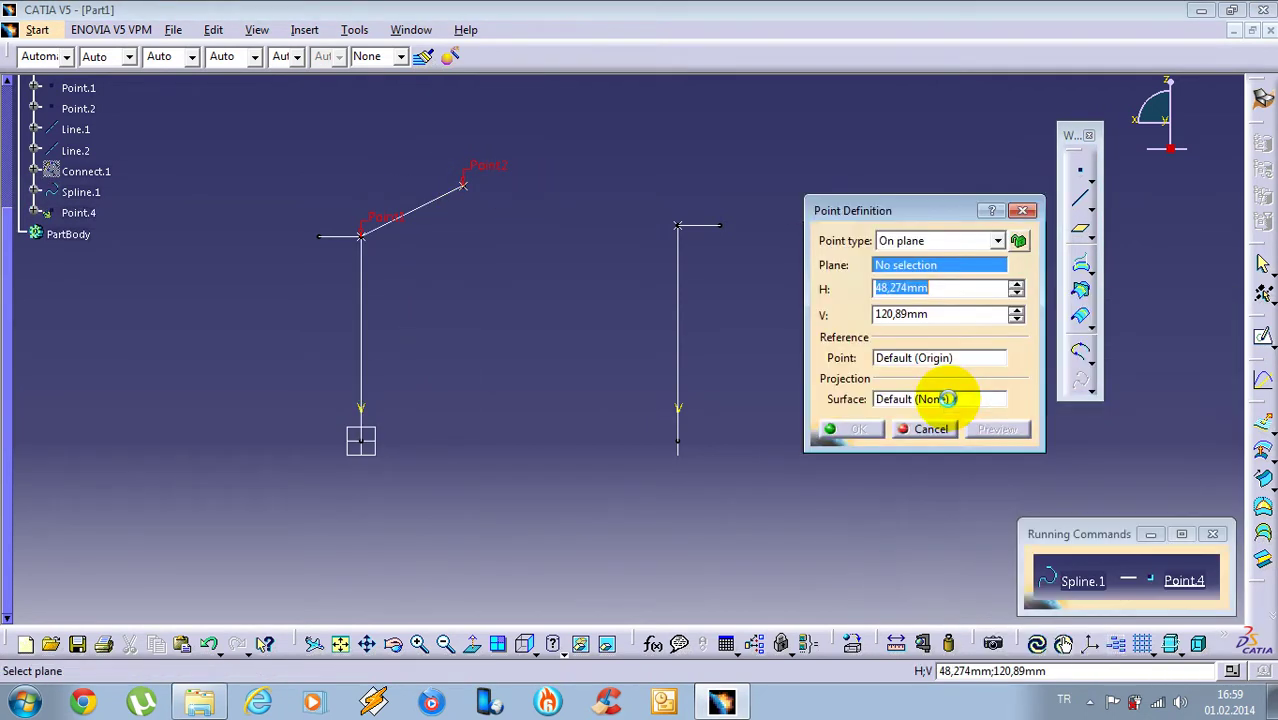
click(368, 430)
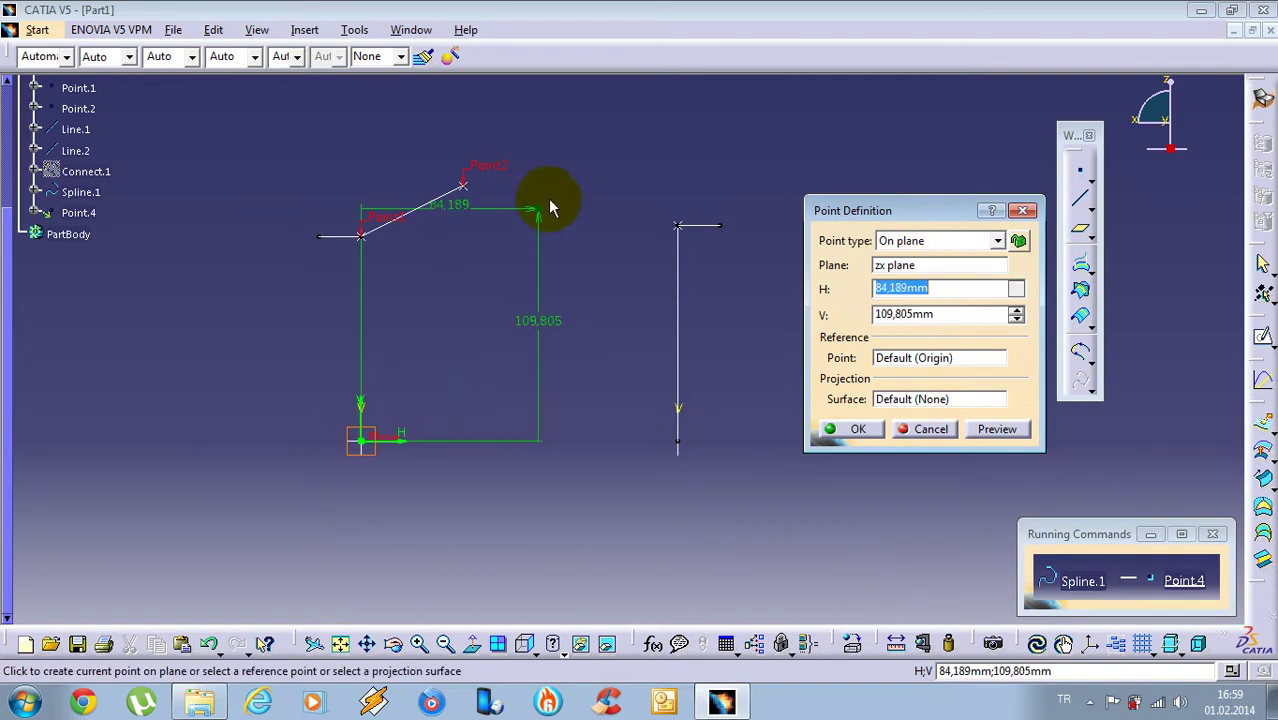
click(591, 187)
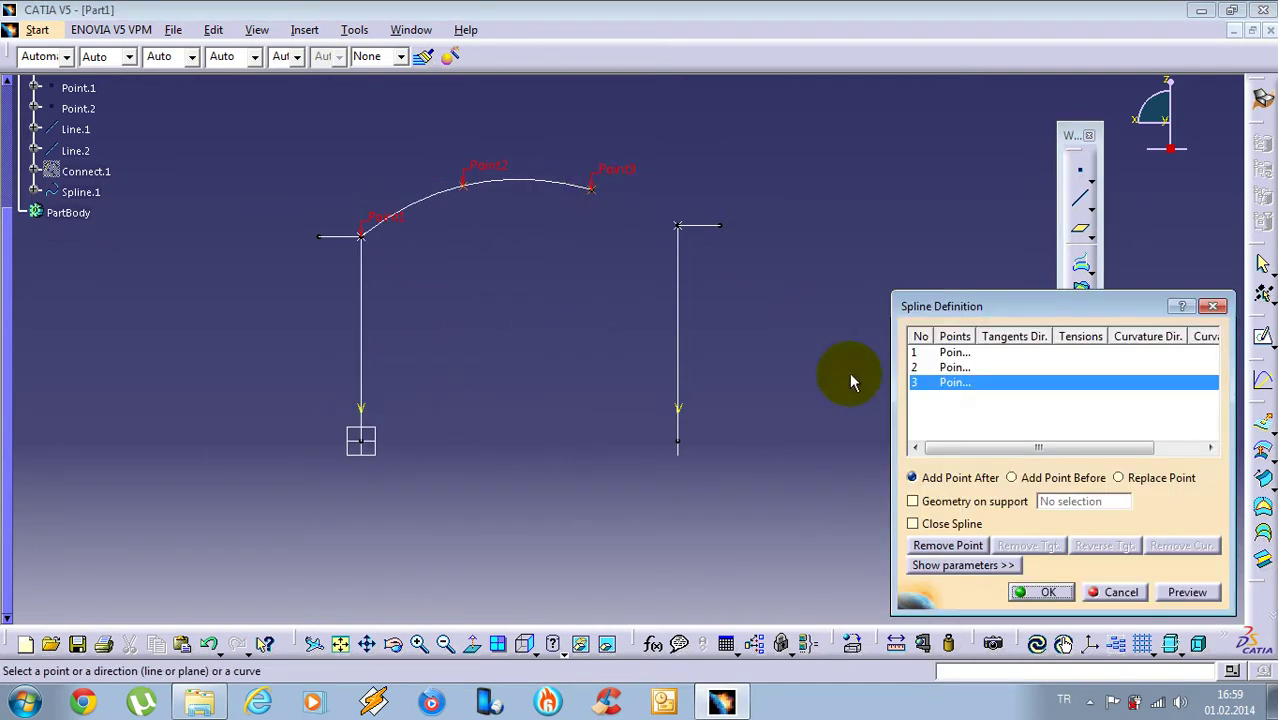
click(680, 229)
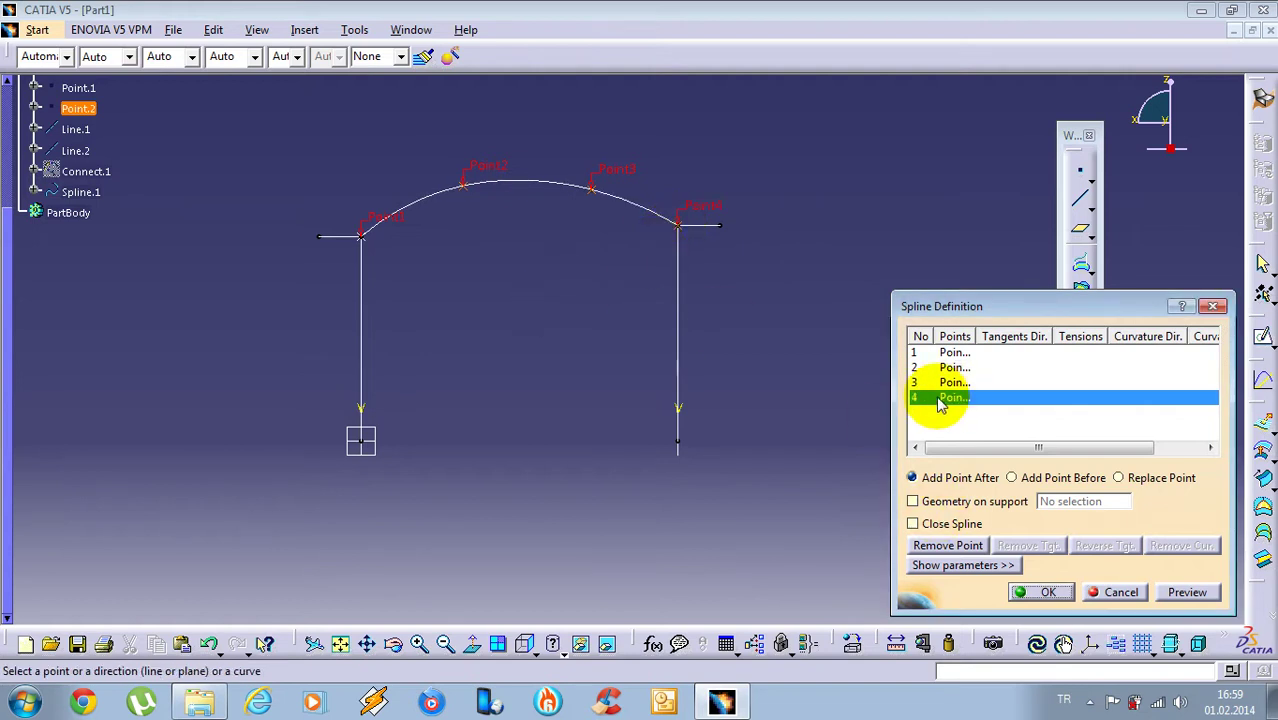
Set the X axis as the tangent direction at the fourth spline point
right_click(1010, 404)
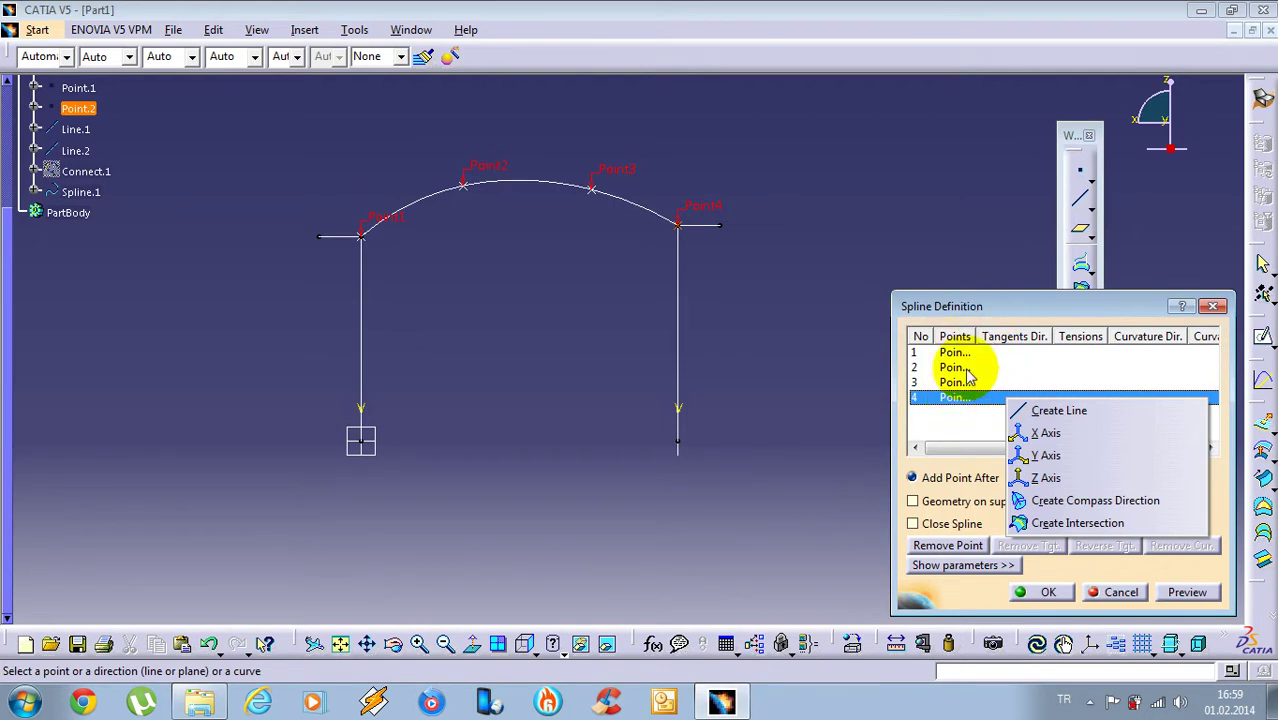
click(966, 304)
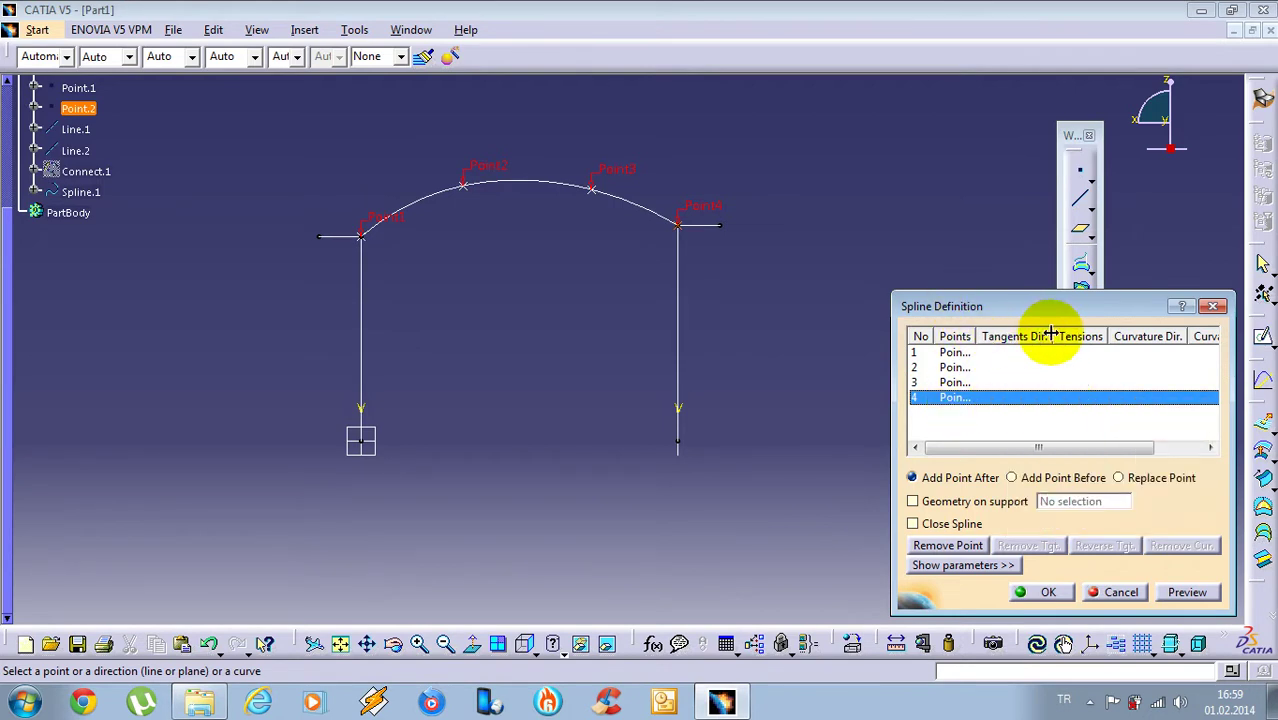
drag(1073, 334, 1075, 334)
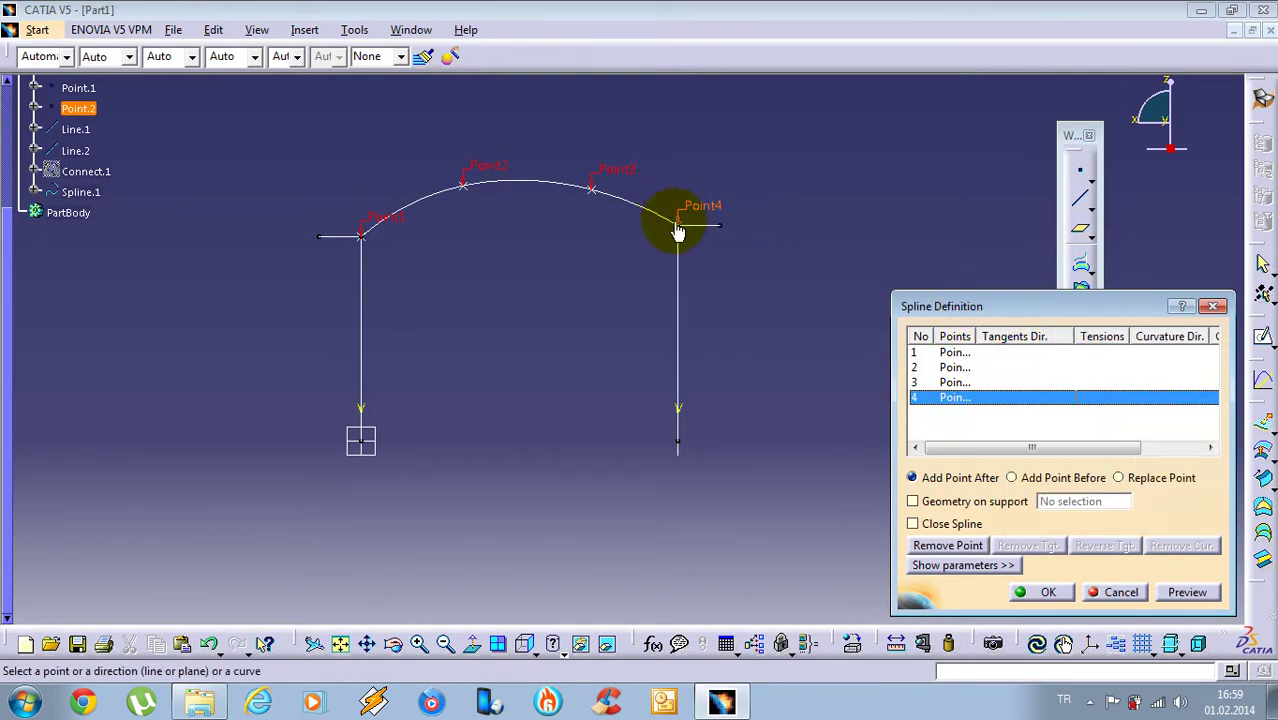
right_click(1017, 400)
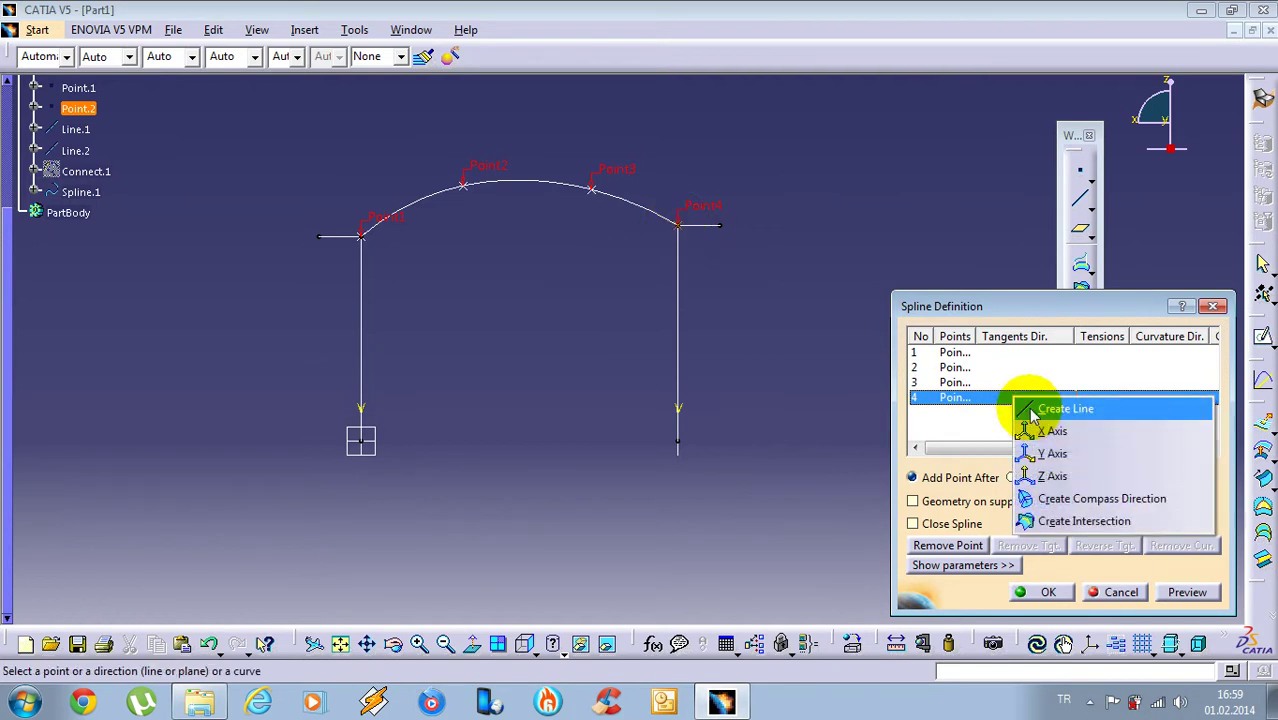
click(995, 306)
drag(995, 306, 880, 277)
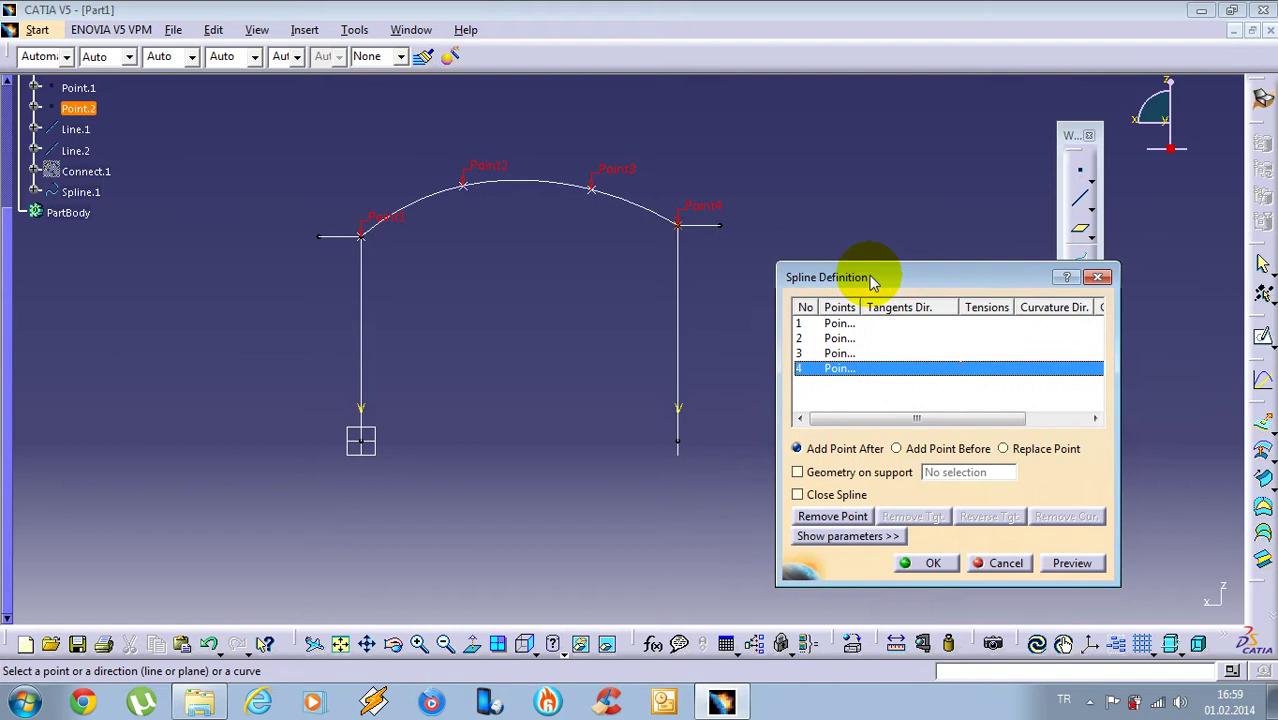
right_click(877, 381)
click(920, 401)
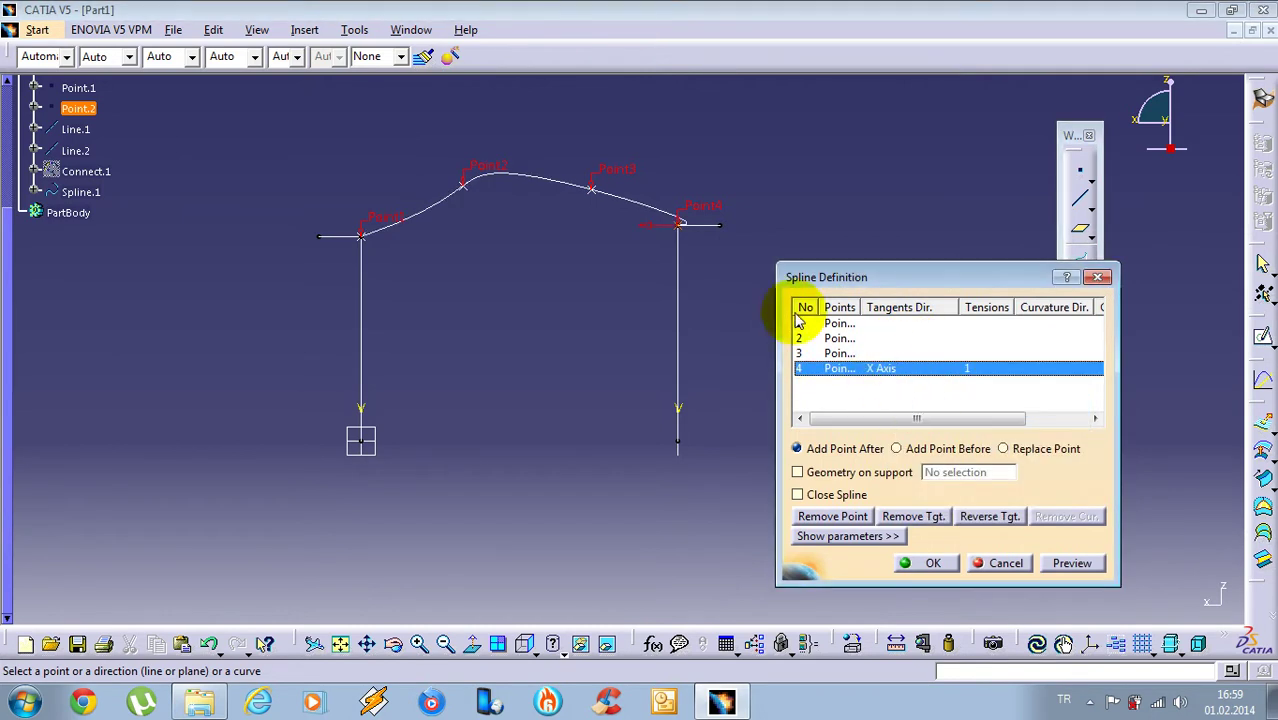
Reverse the tangent direction at the fourth spline point, keeping its X axis constraint
click(908, 528)
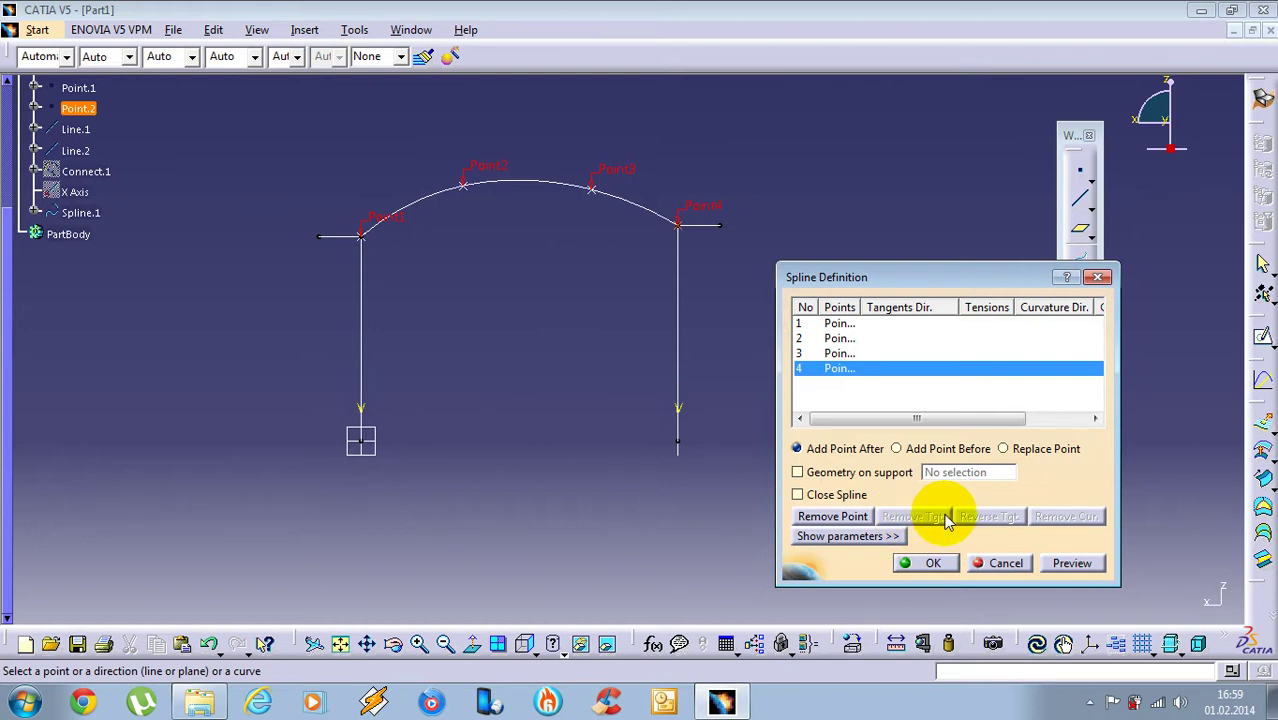
key(ctrl+z)
click(984, 521)
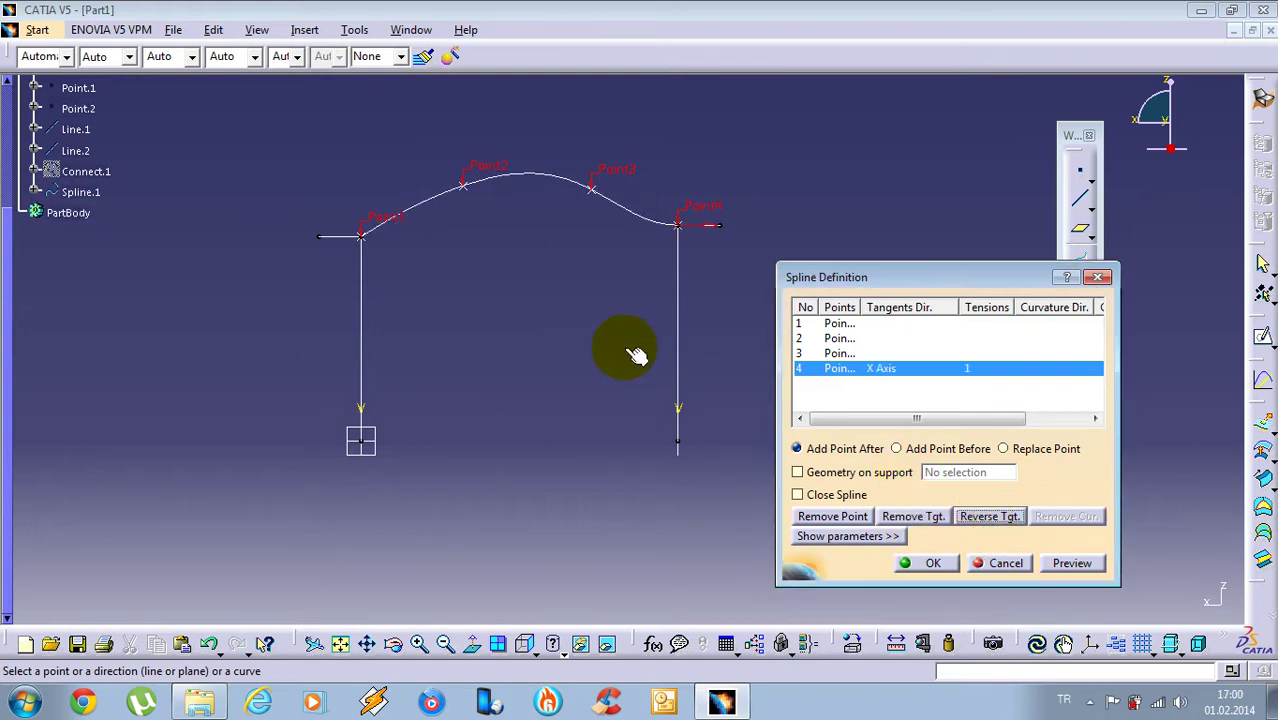
click(979, 372)
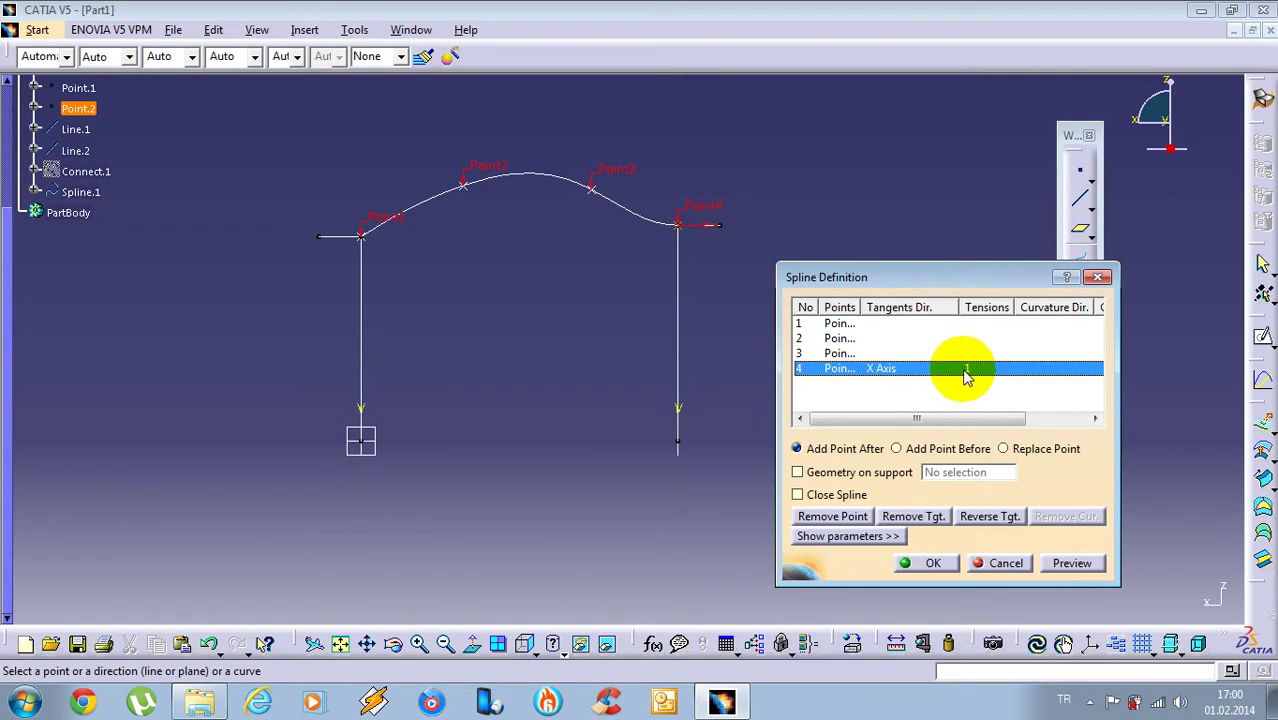
Set the X axis as the first spline point's tangent direction, reverse it, and create the spline
click(840, 324)
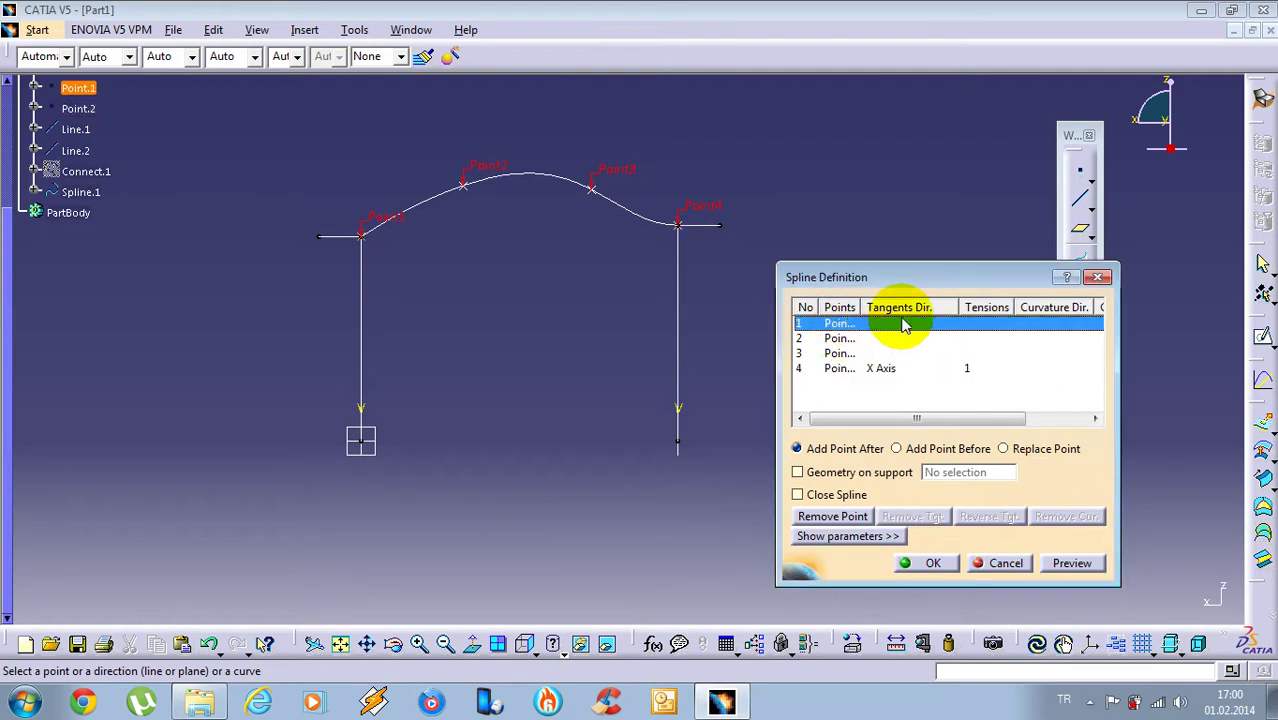
right_click(916, 324)
click(868, 348)
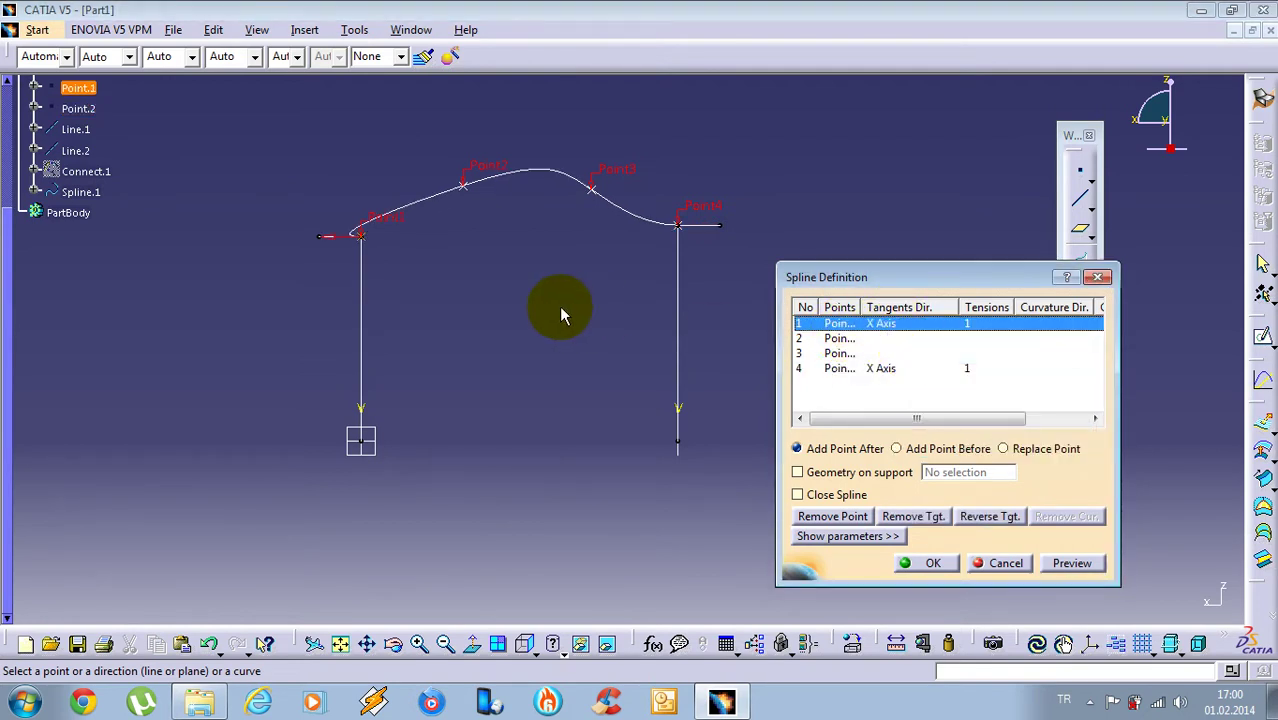
click(987, 516)
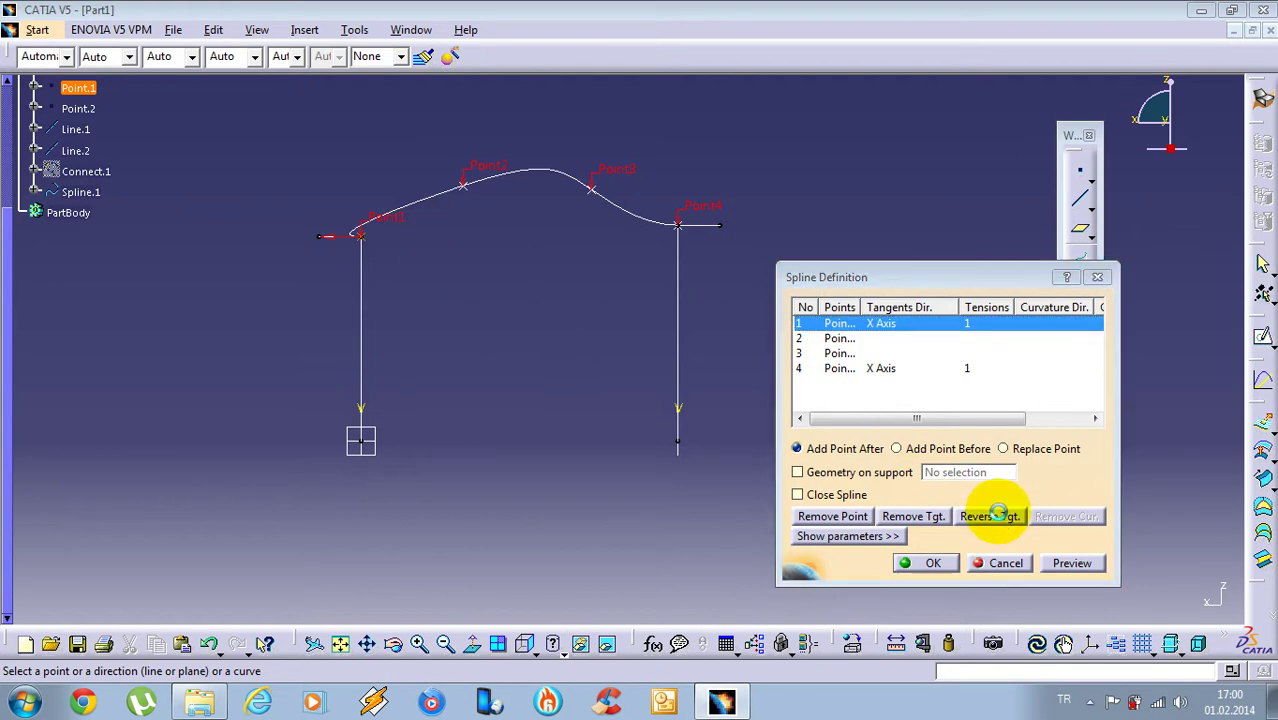
click(928, 566)
Hide the two short lines Line.1 and Line.2 at the profile peaks
middle_drag(653, 442, 445, 322)
scroll(80, 200, up, 2)
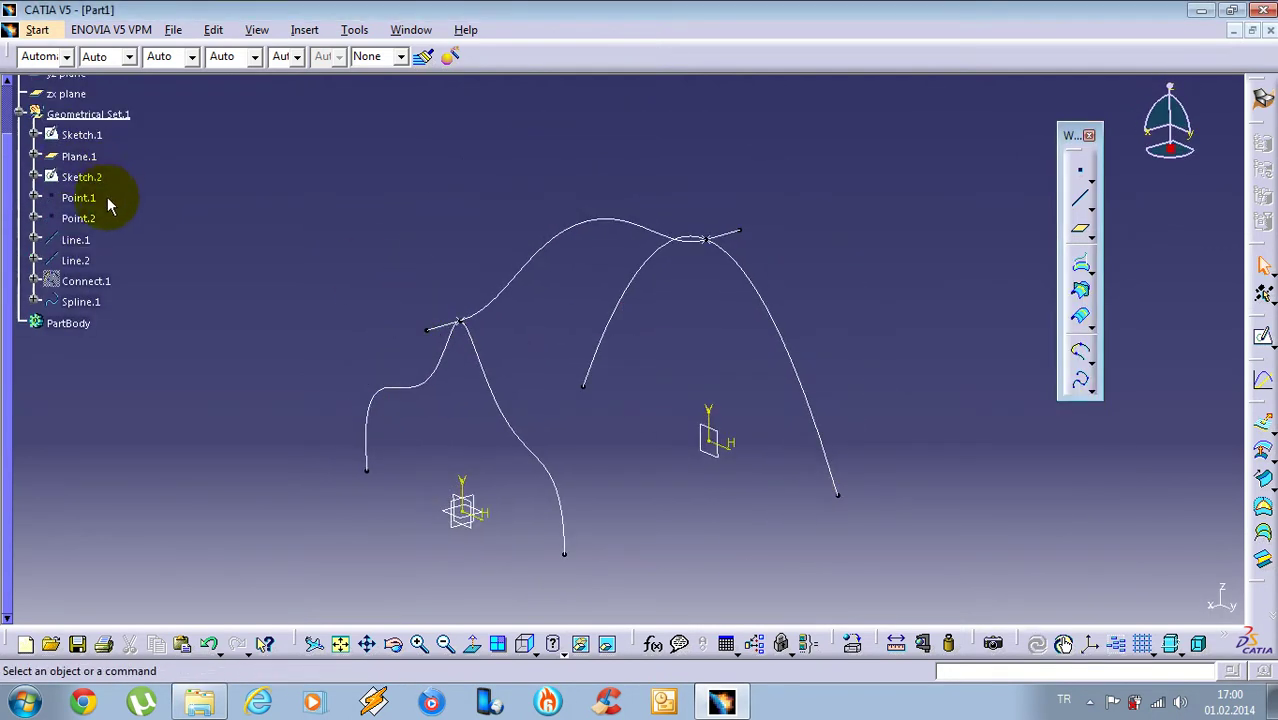
right_click(72, 239)
click(95, 290)
right_click(83, 262)
click(100, 318)
mouse_move(590, 285)
middle_down()
mouse_move(785, 296)
mouse_move(616, 288)
mouse_move(628, 317)
mouse_move(520, 275)
middle_up()
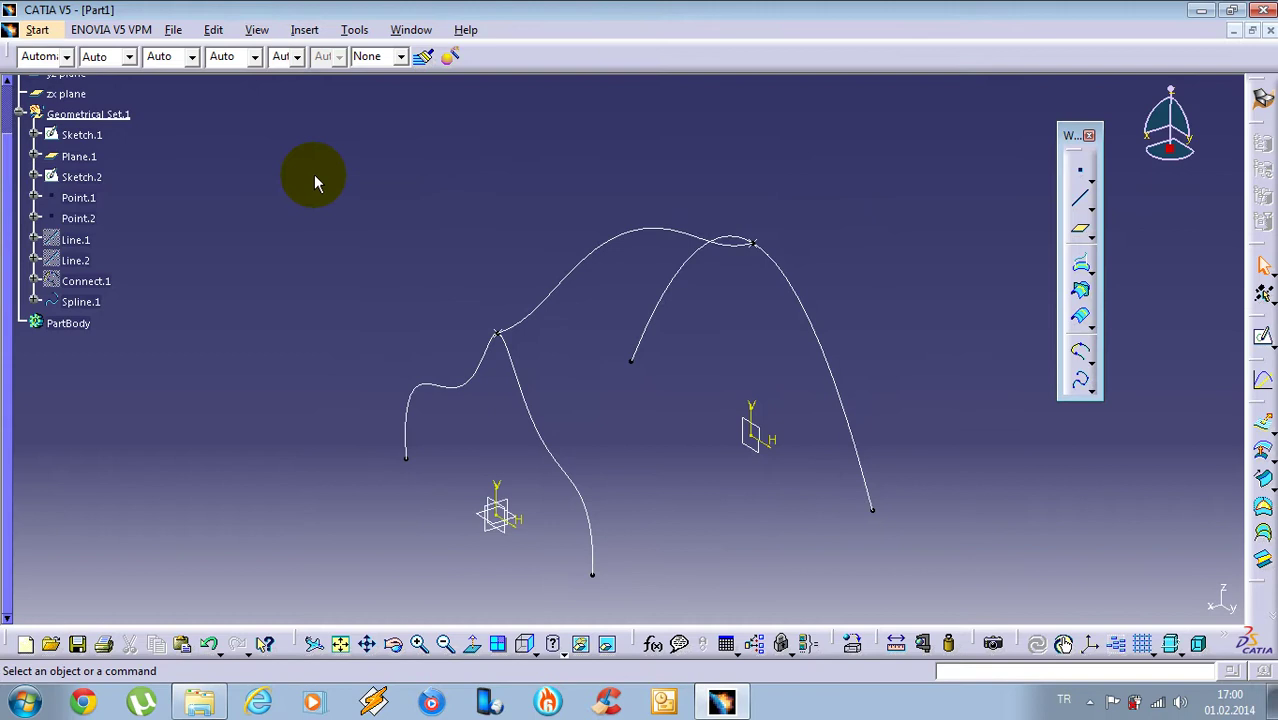
Switch to the Imagine & Shape workbench
click(37, 29)
mouse_move(75, 98)
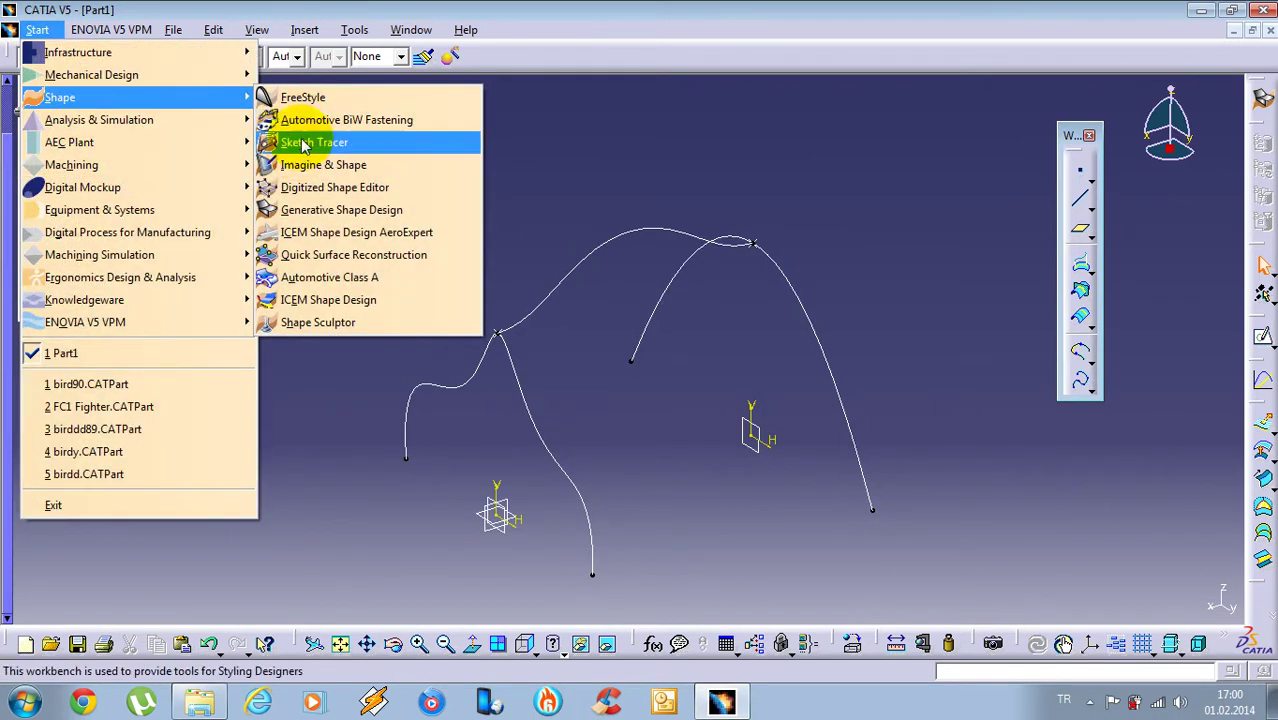
click(305, 165)
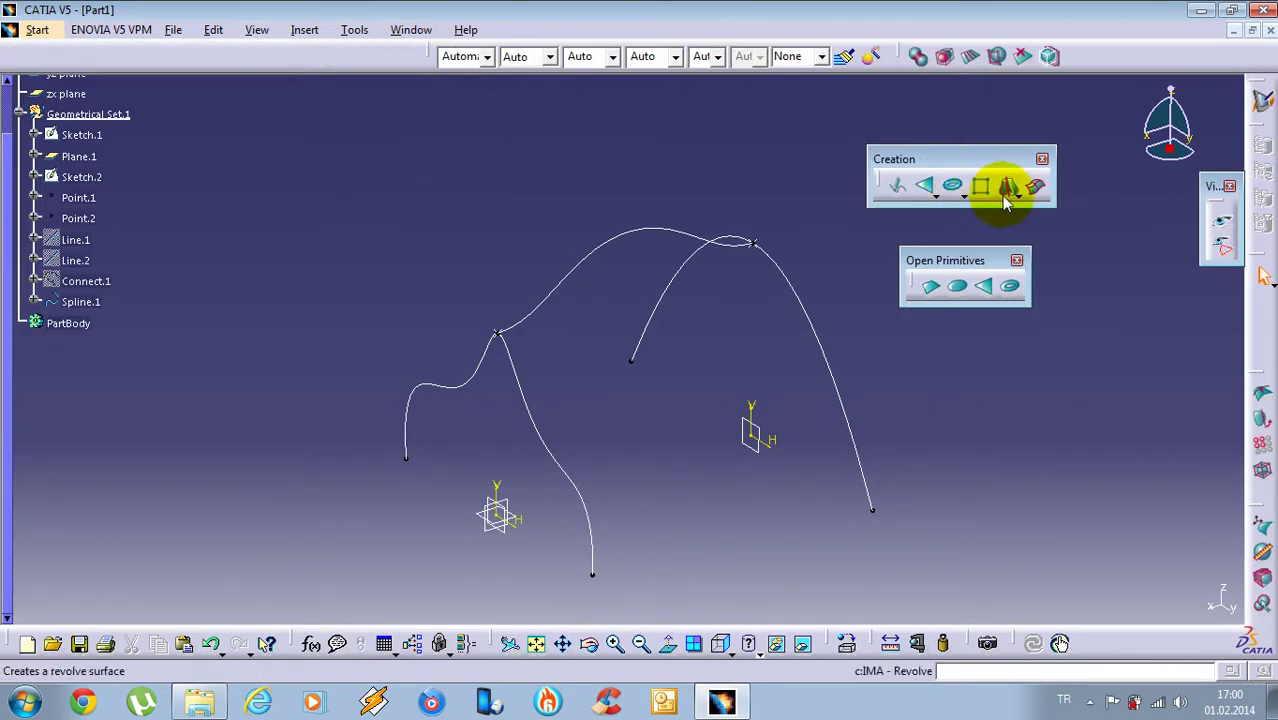
Try to build a net surface using the peak spline as guide curve and Sketch.1 and Sketch.2 as profiles
click(1036, 186)
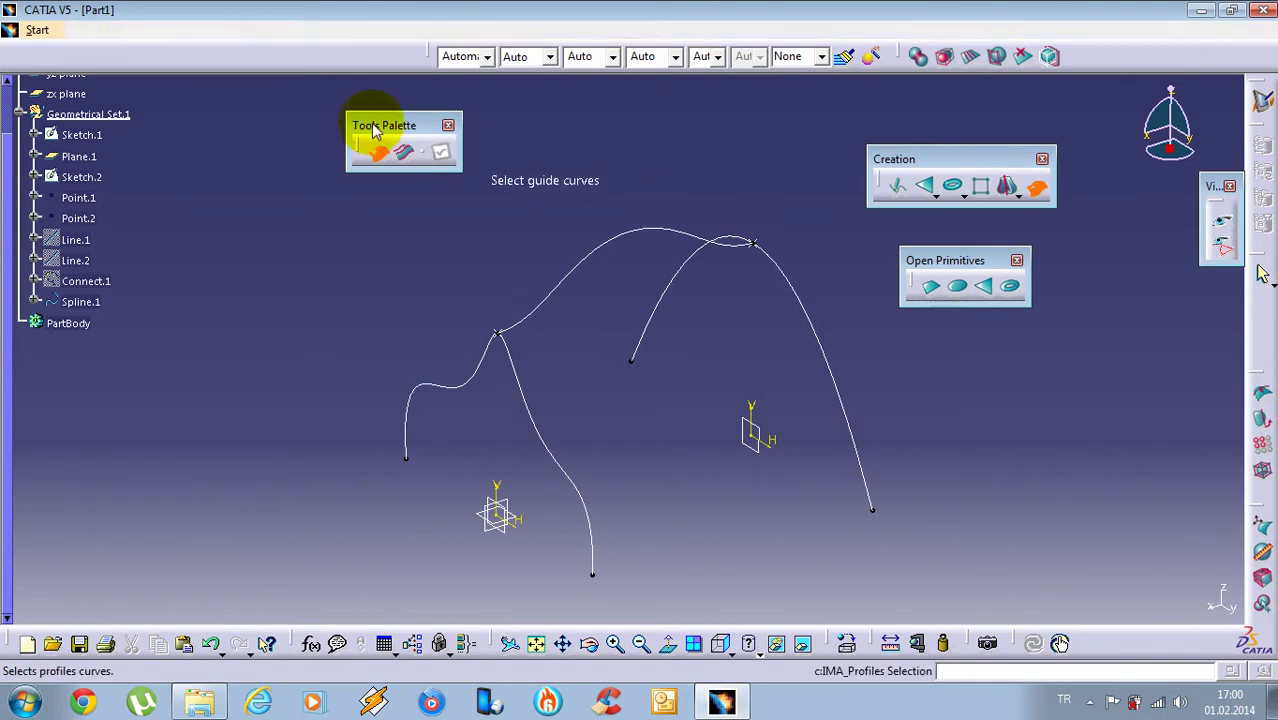
drag(375, 128, 327, 113)
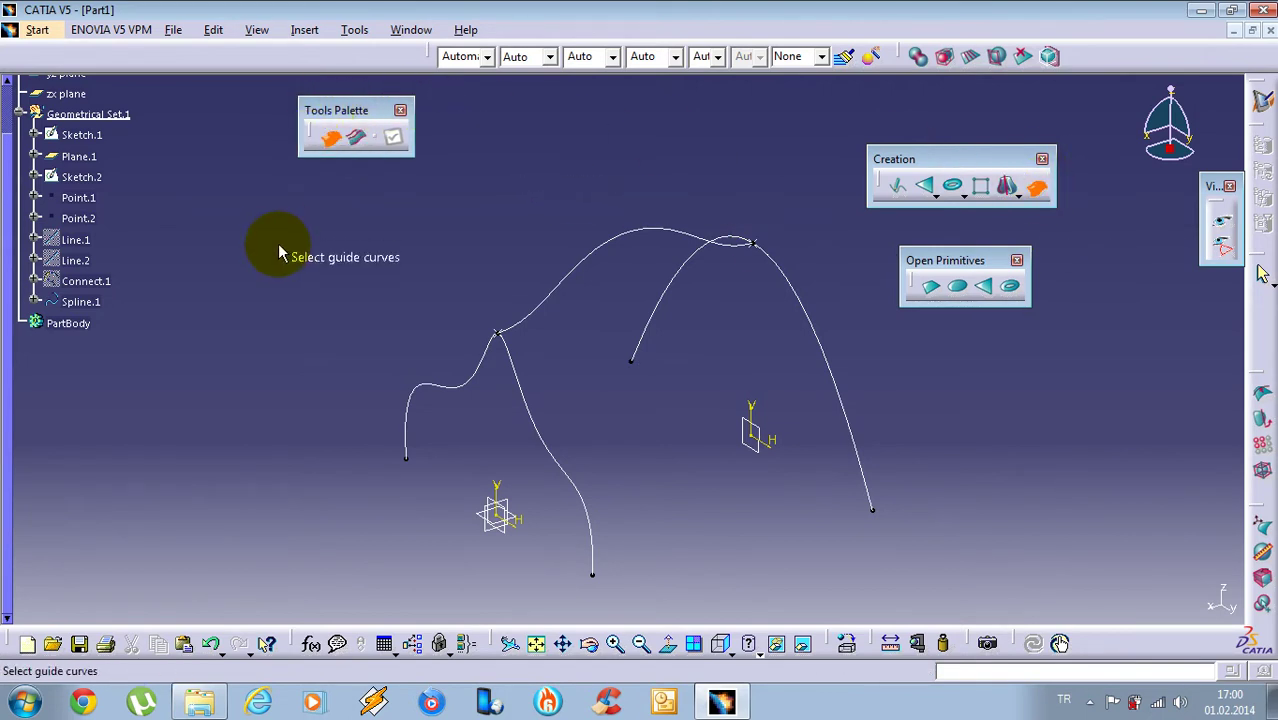
mouse_move(628, 348)
middle_down()
mouse_move(613, 362)
mouse_move(563, 351)
middle_up()
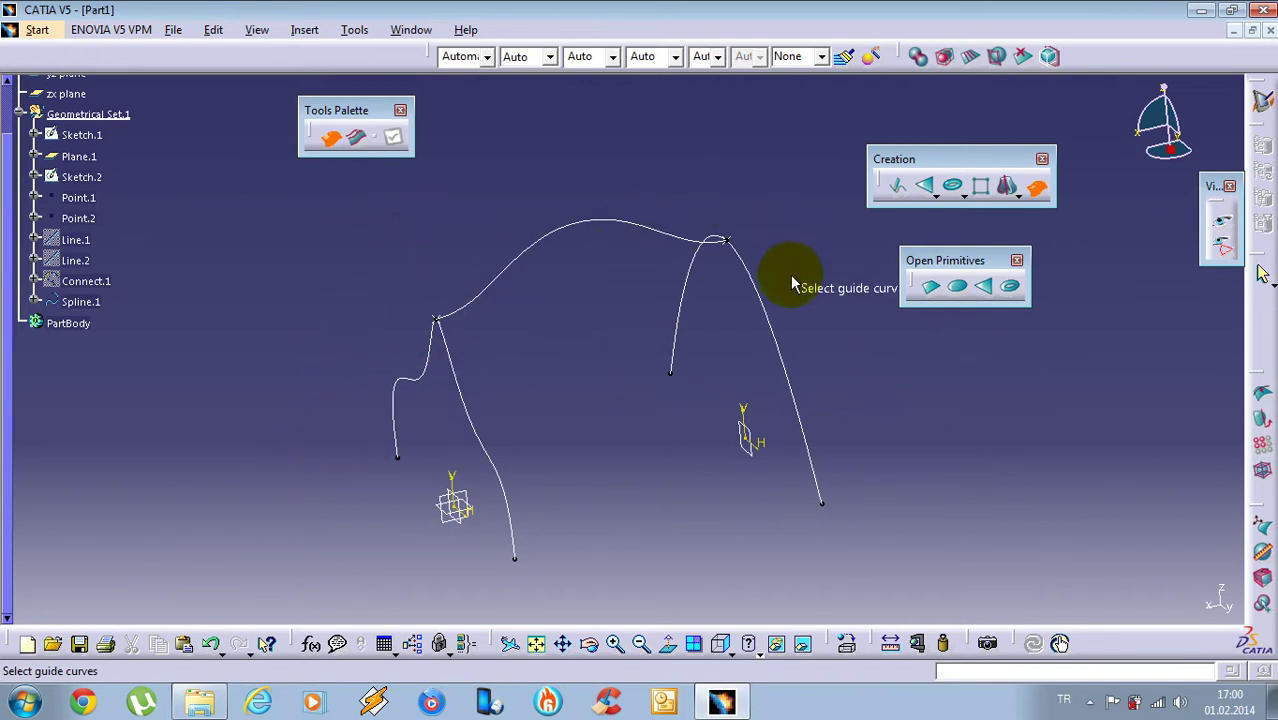
middle_drag(570, 298, 567, 307)
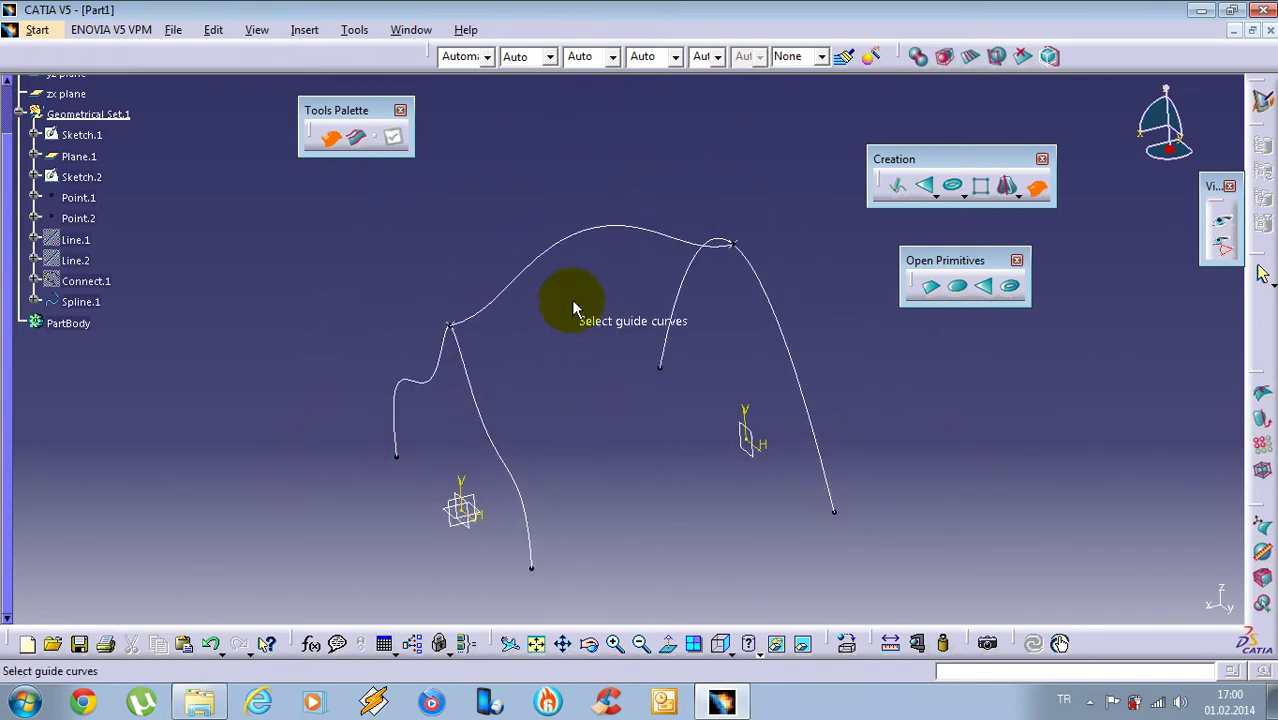
click(543, 258)
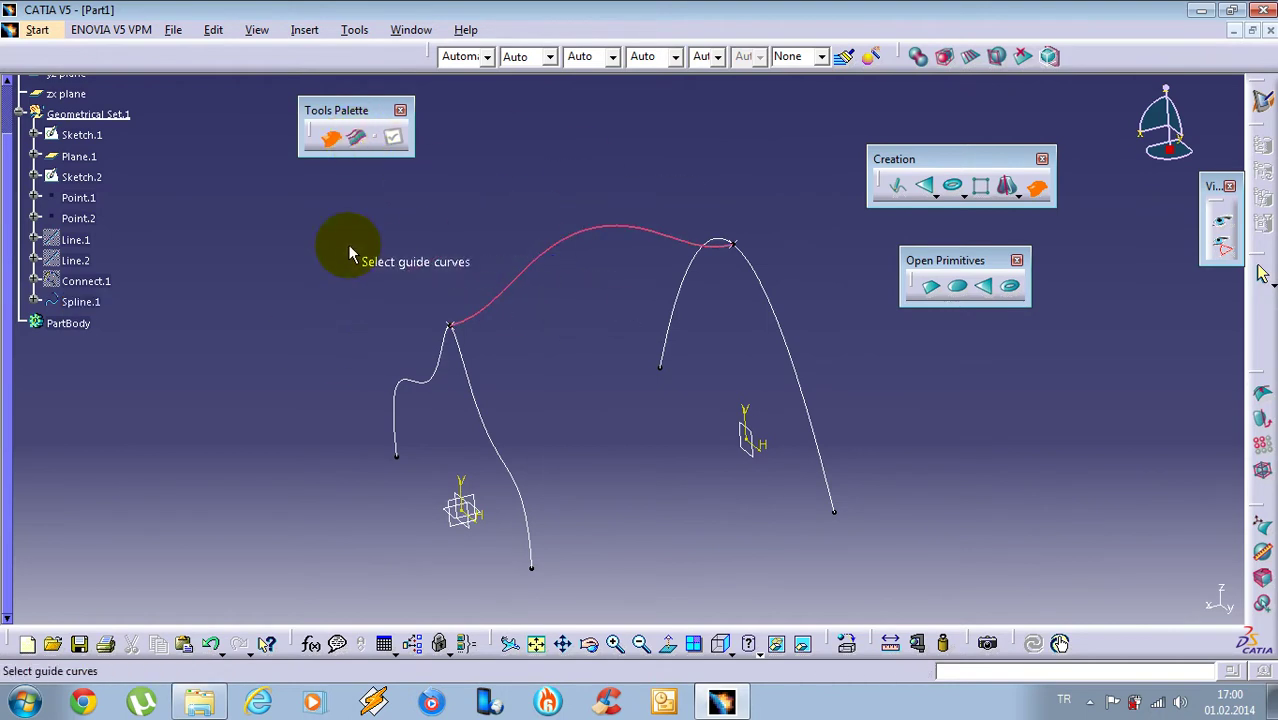
click(352, 146)
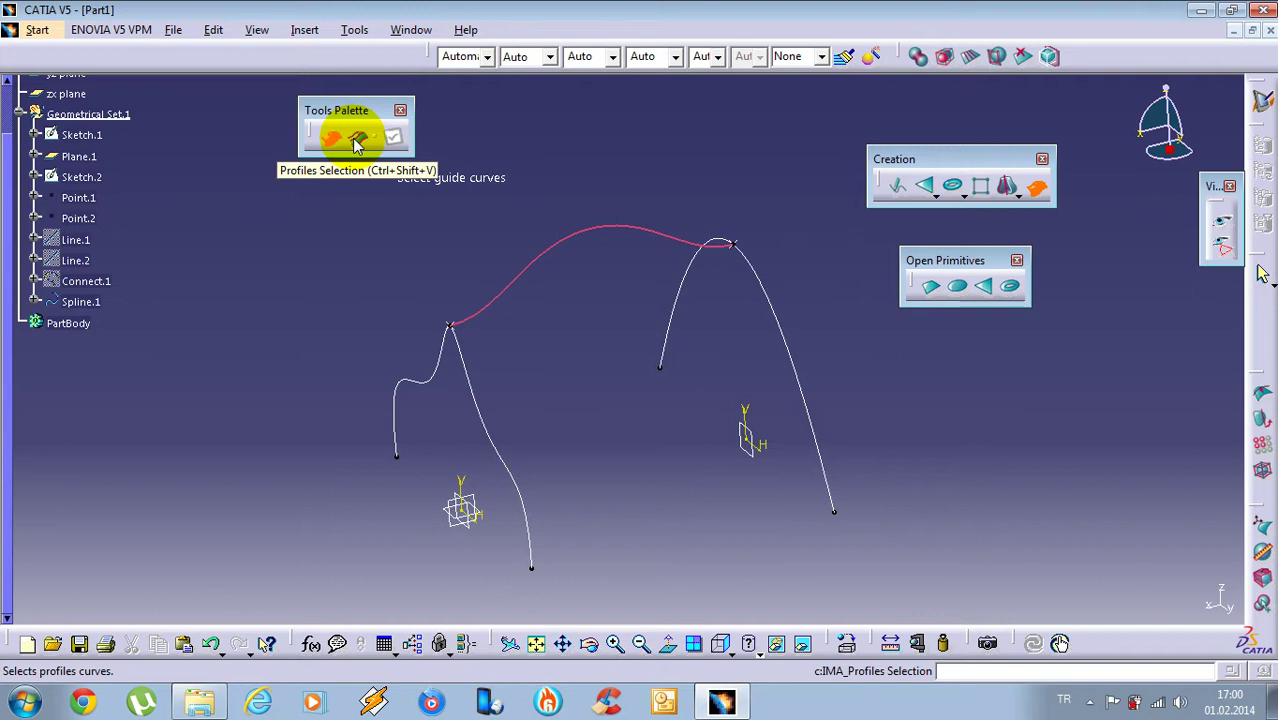
click(356, 146)
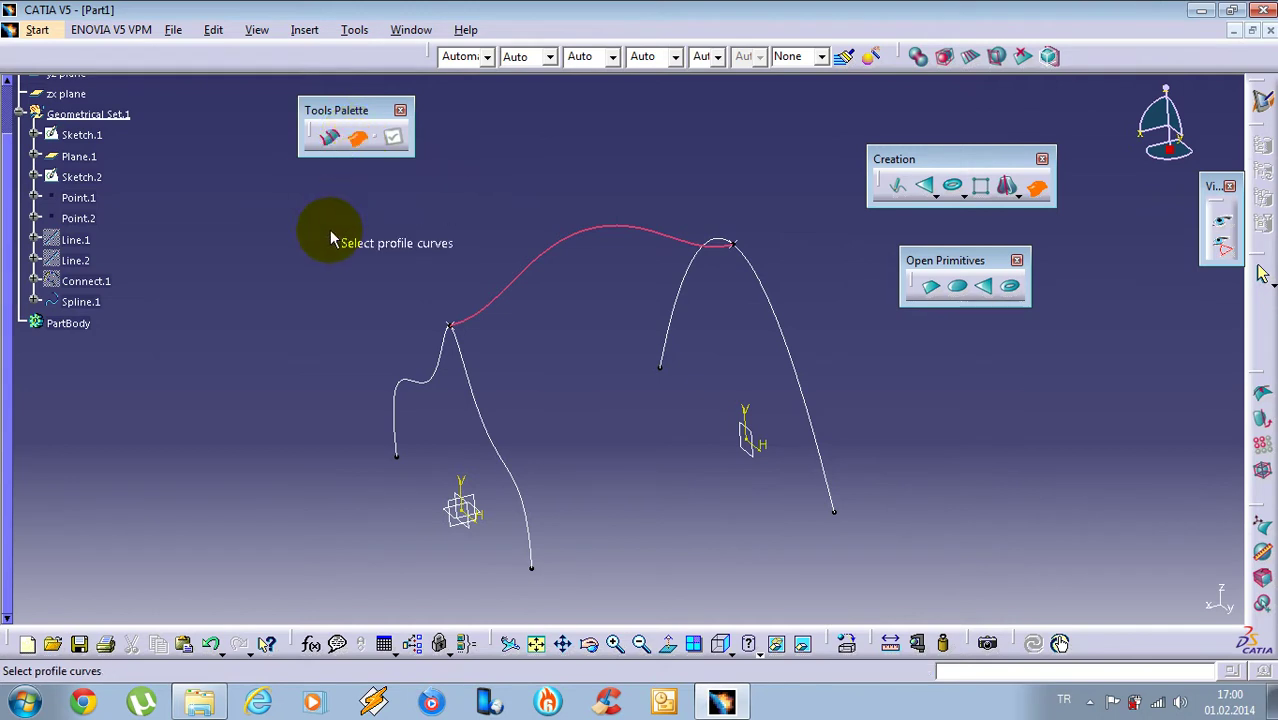
click(433, 378)
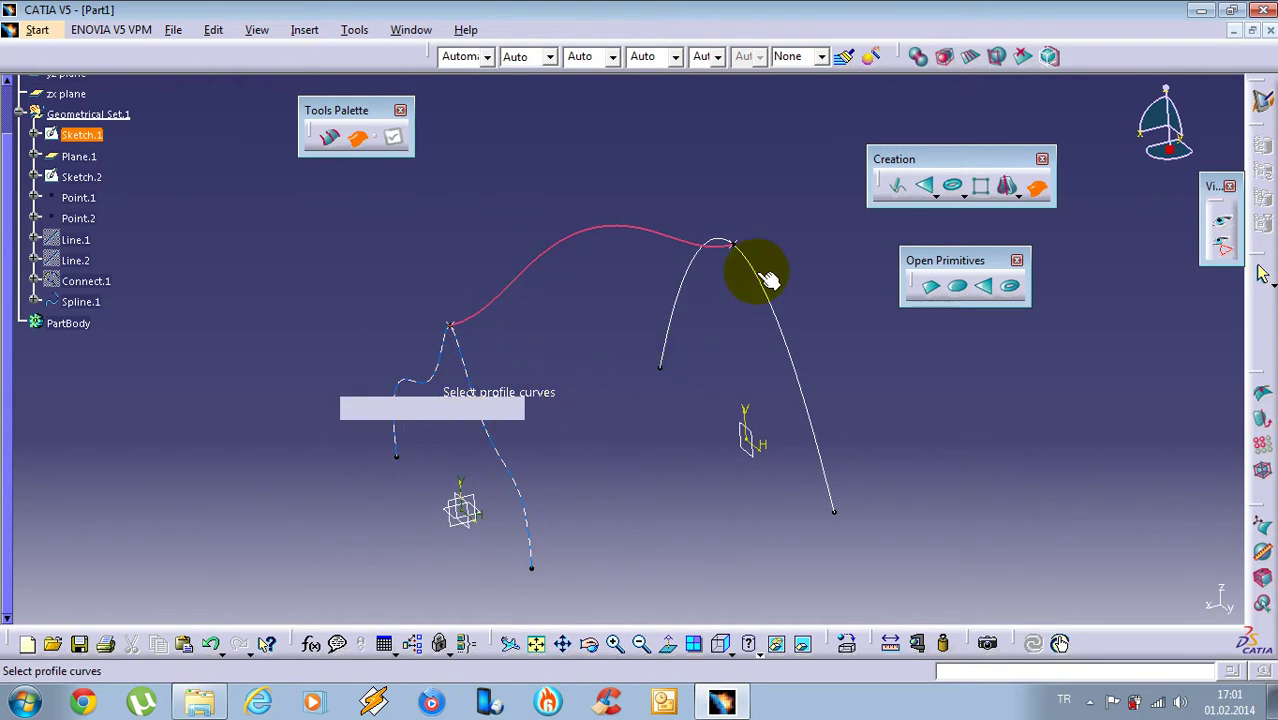
click(471, 316)
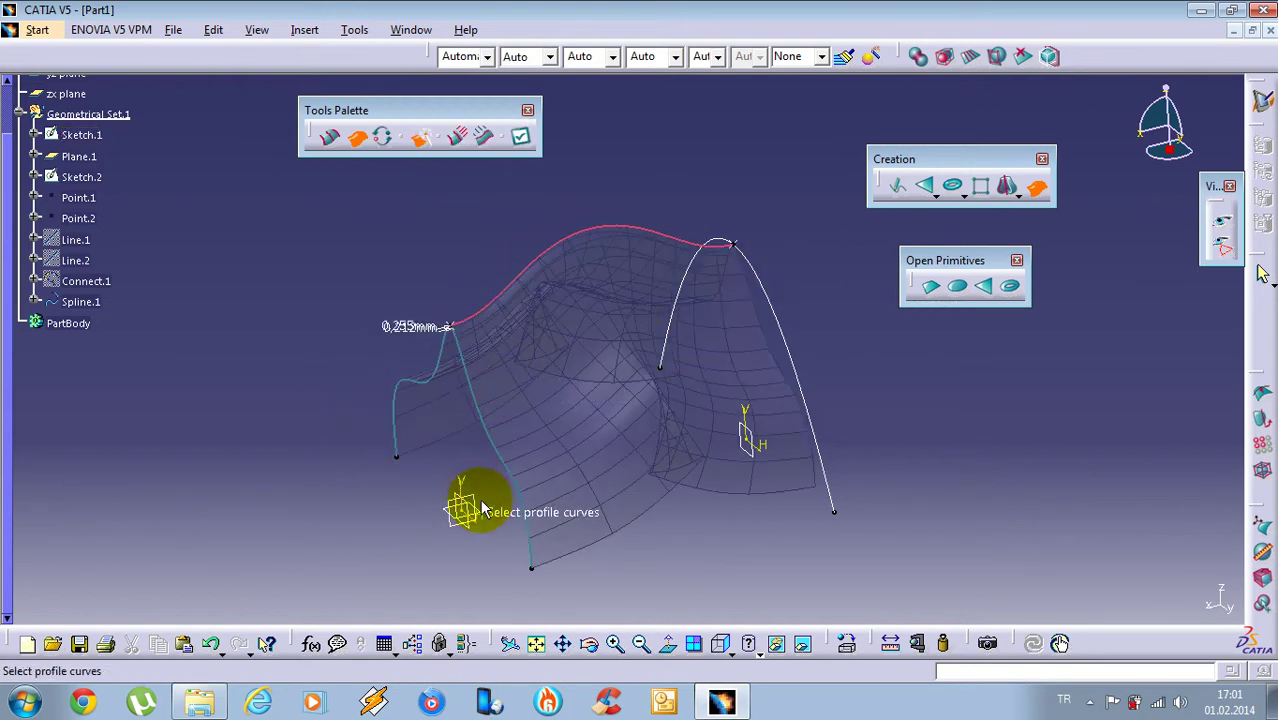
middle_drag(645, 371, 685, 428)
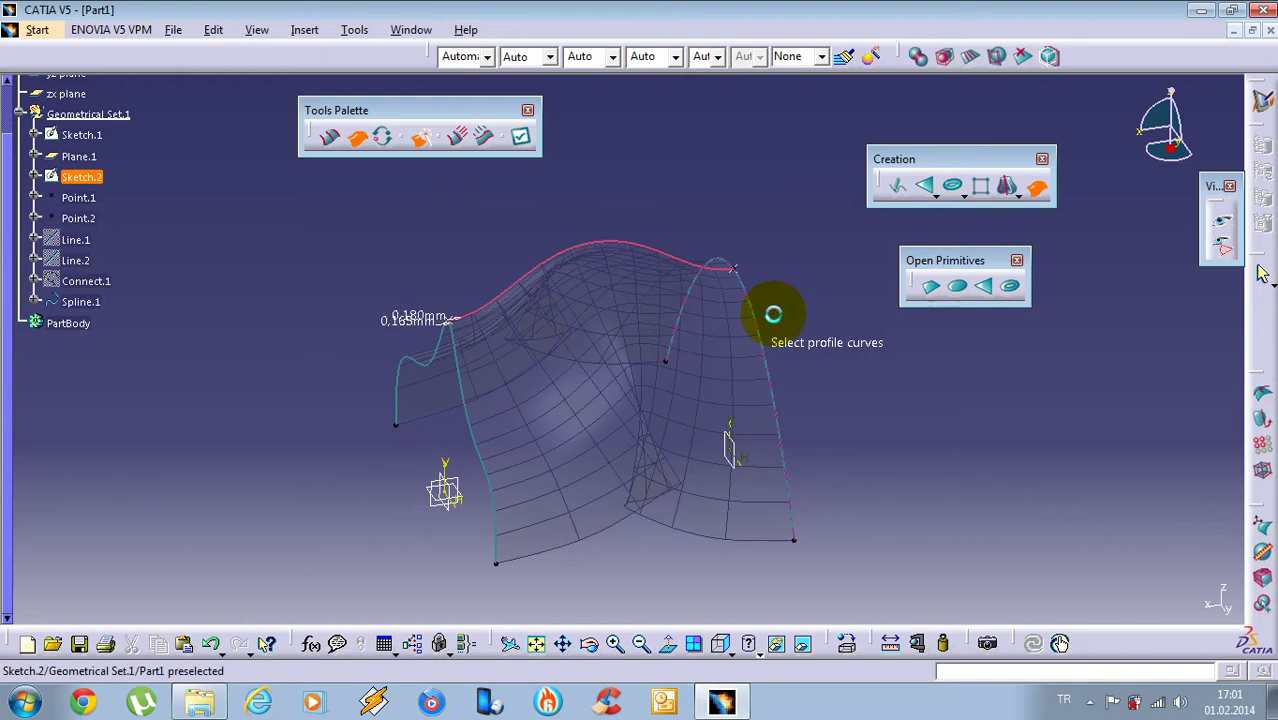
middle_drag(802, 351, 645, 375)
key(Escape)
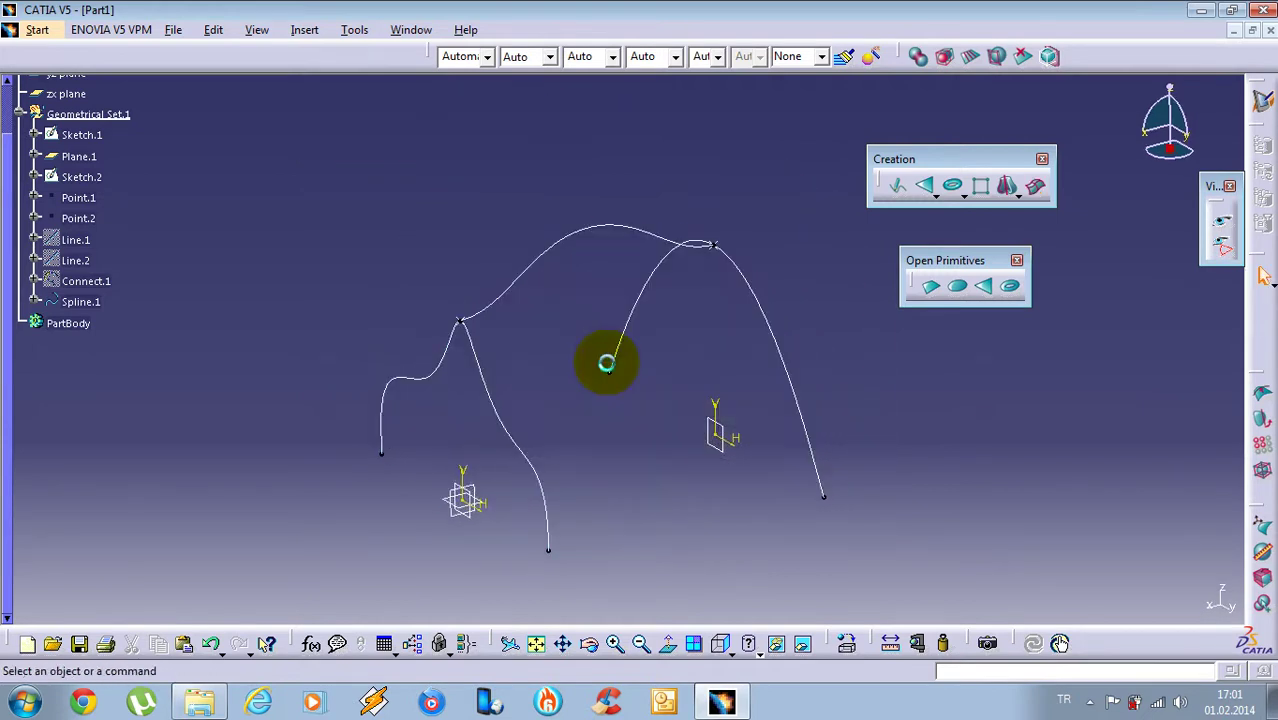
Open Sketch.1 for editing and delete two intermediate control points, one on each side of the profile's peak
double_click(497, 418)
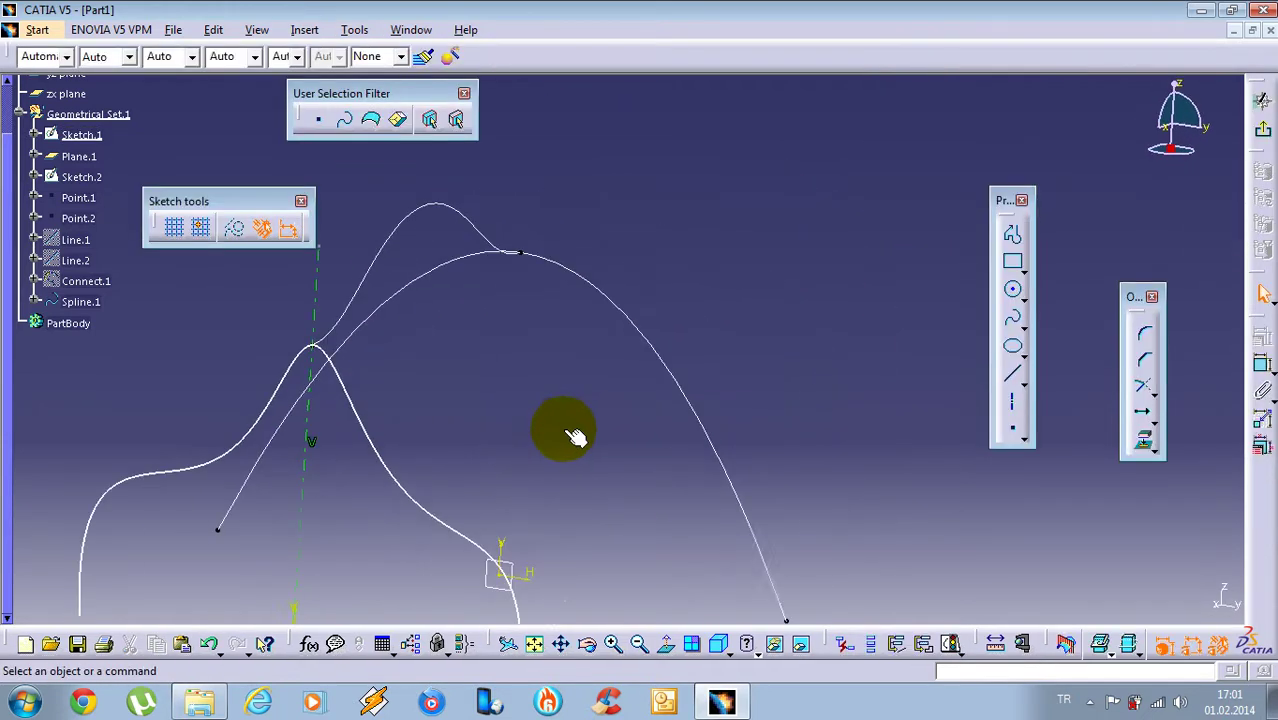
right_click(565, 367)
click(599, 608)
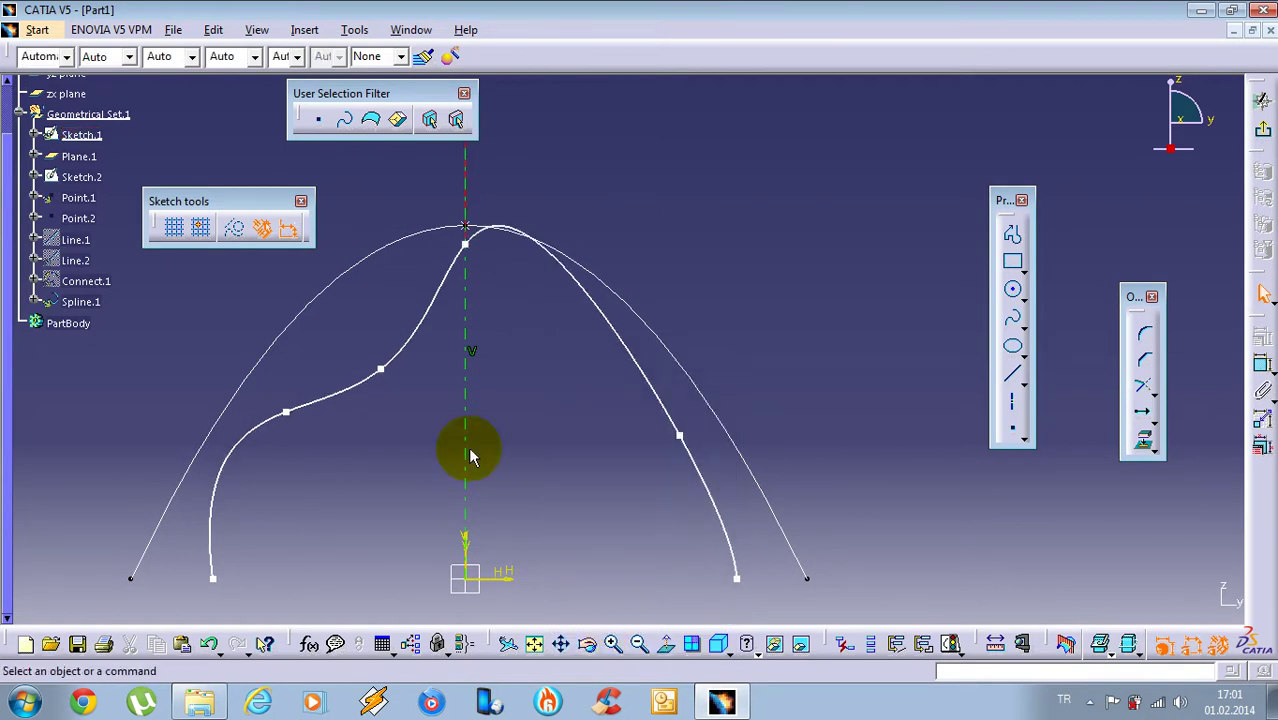
right_click(394, 376)
click(422, 620)
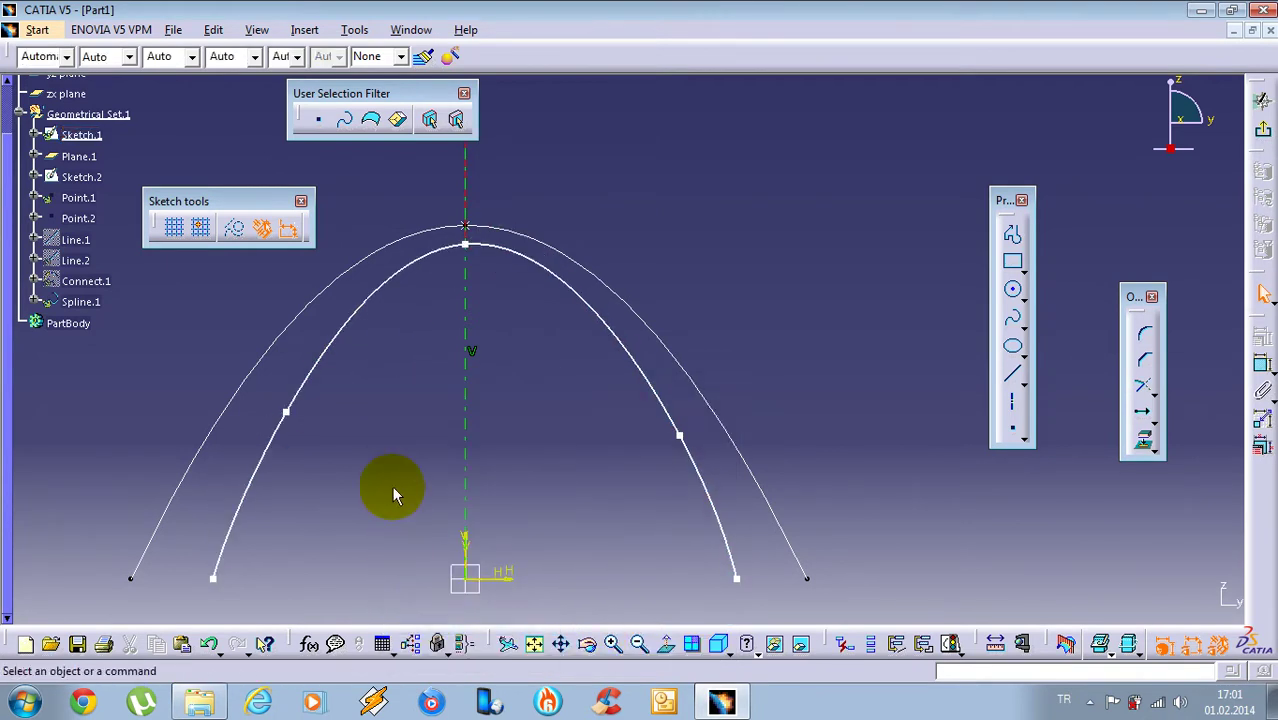
Move the mid-height control points on both sides of the Sketch.1 spline inward and exit the sketch
drag(680, 437, 643, 443)
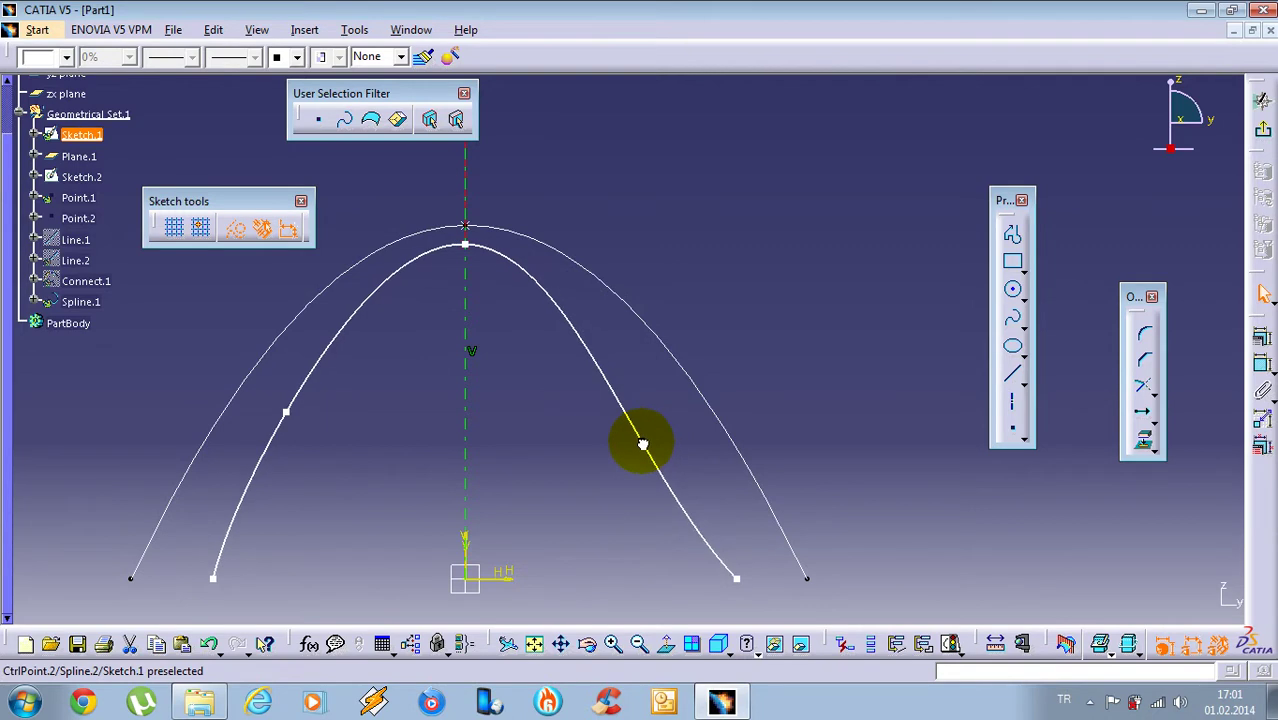
drag(288, 412, 319, 431)
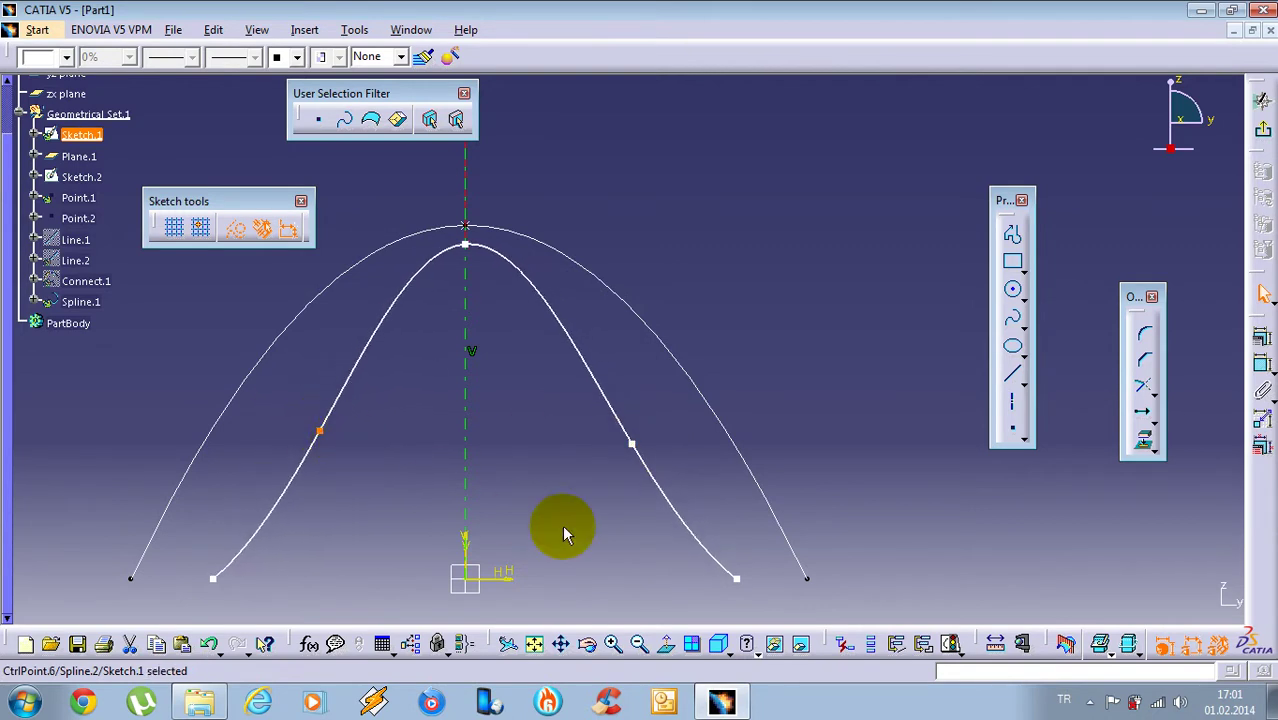
click(1265, 135)
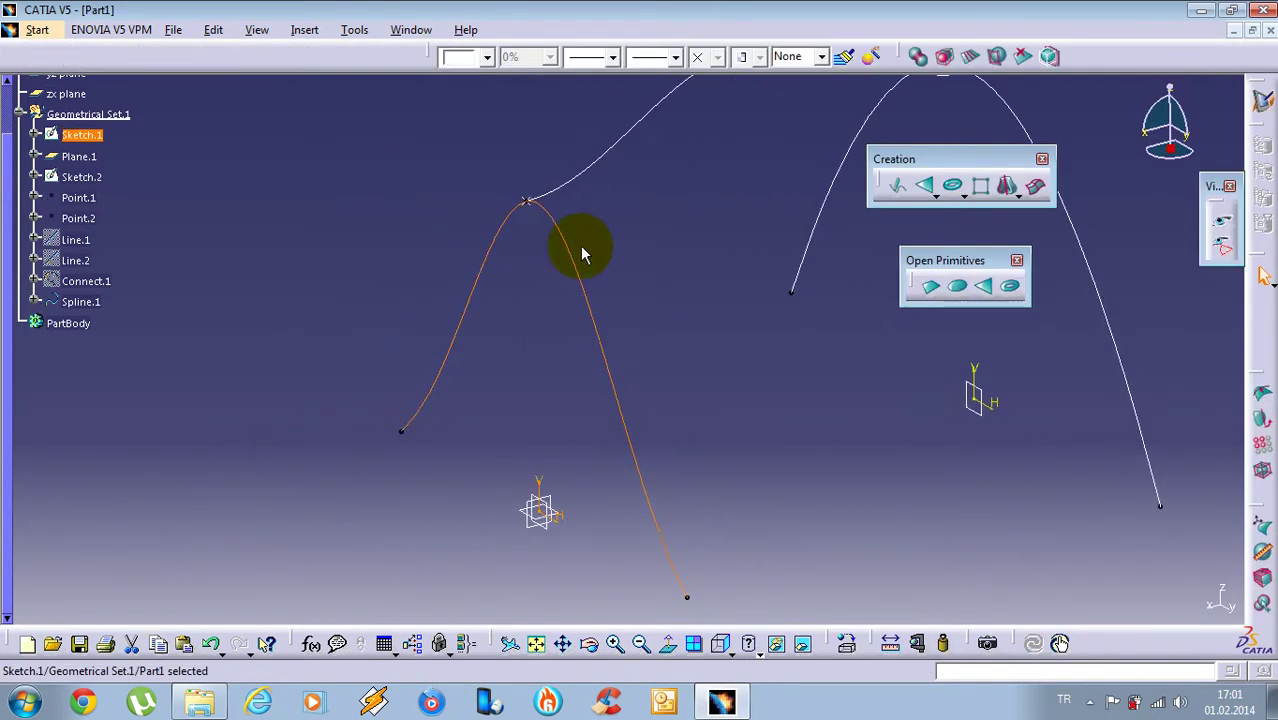
Try the net surface again with the peak spline as guide curve and the reshaped Sketch.1 and Sketch.2 as profiles
mouse_move(522, 222)
middle_down()
mouse_move(565, 279)
mouse_move(525, 316)
middle_up()
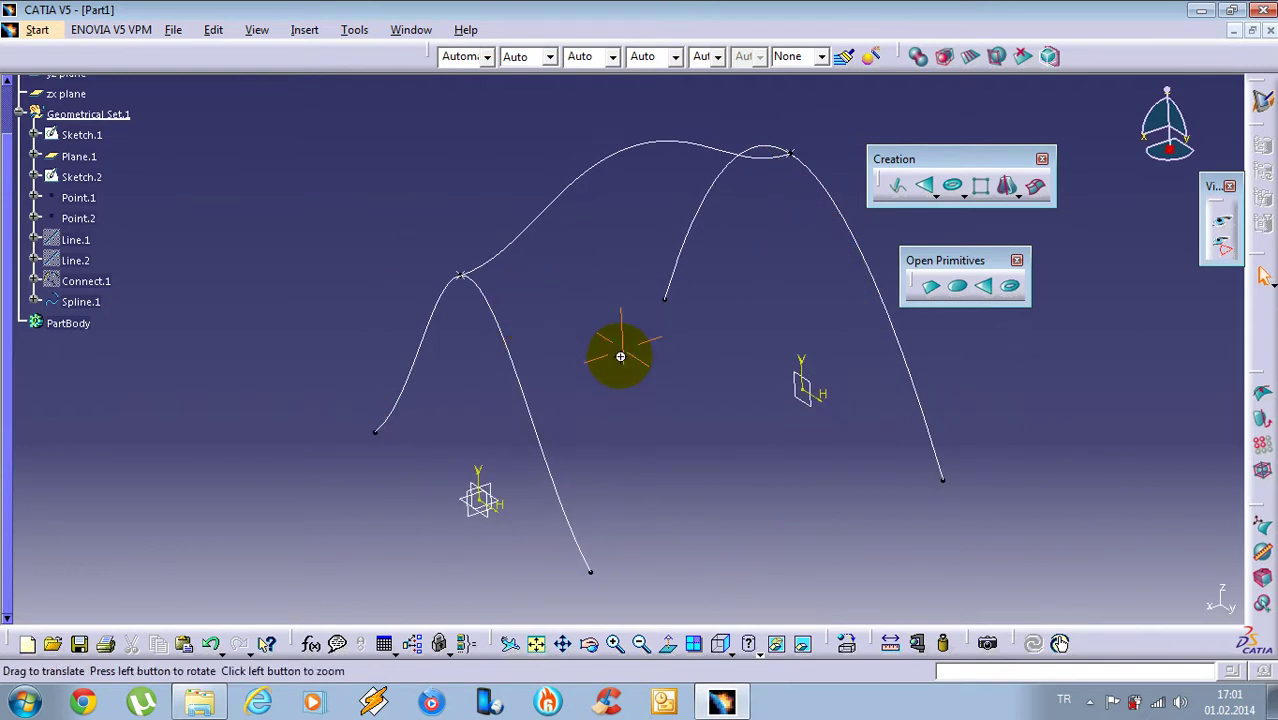
middle_drag(623, 355, 543, 395)
click(1035, 186)
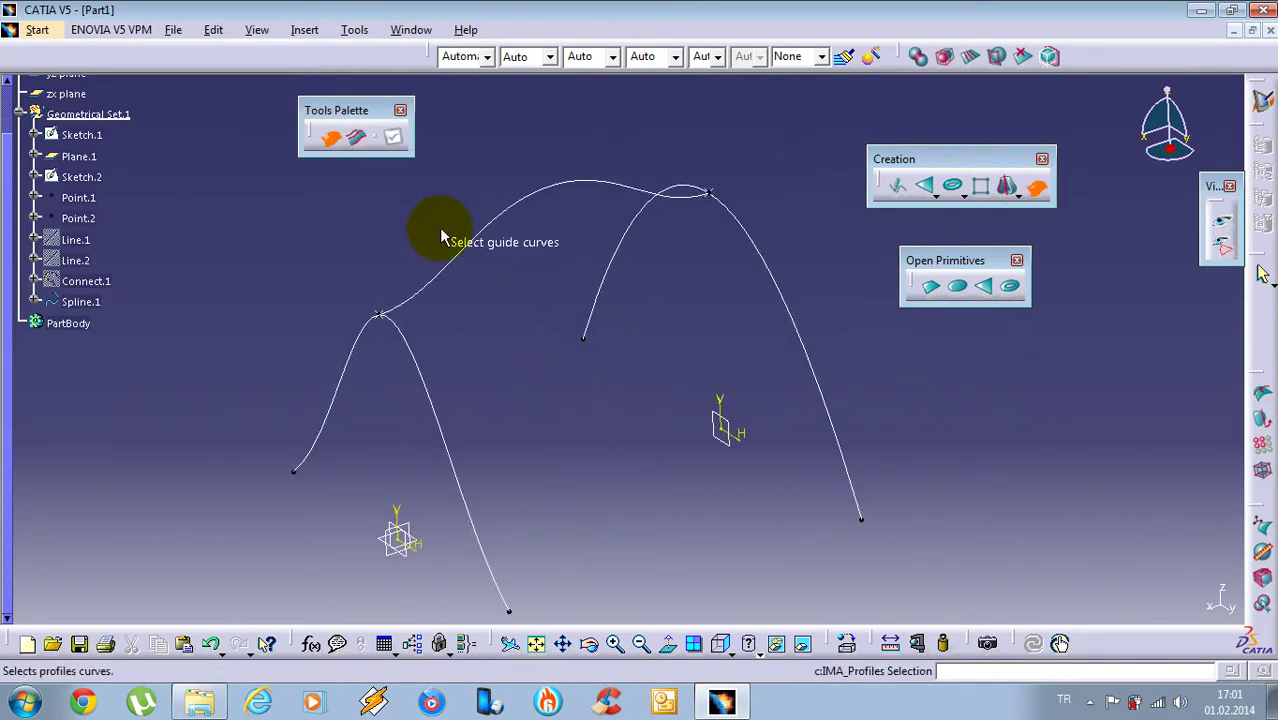
click(465, 260)
click(354, 140)
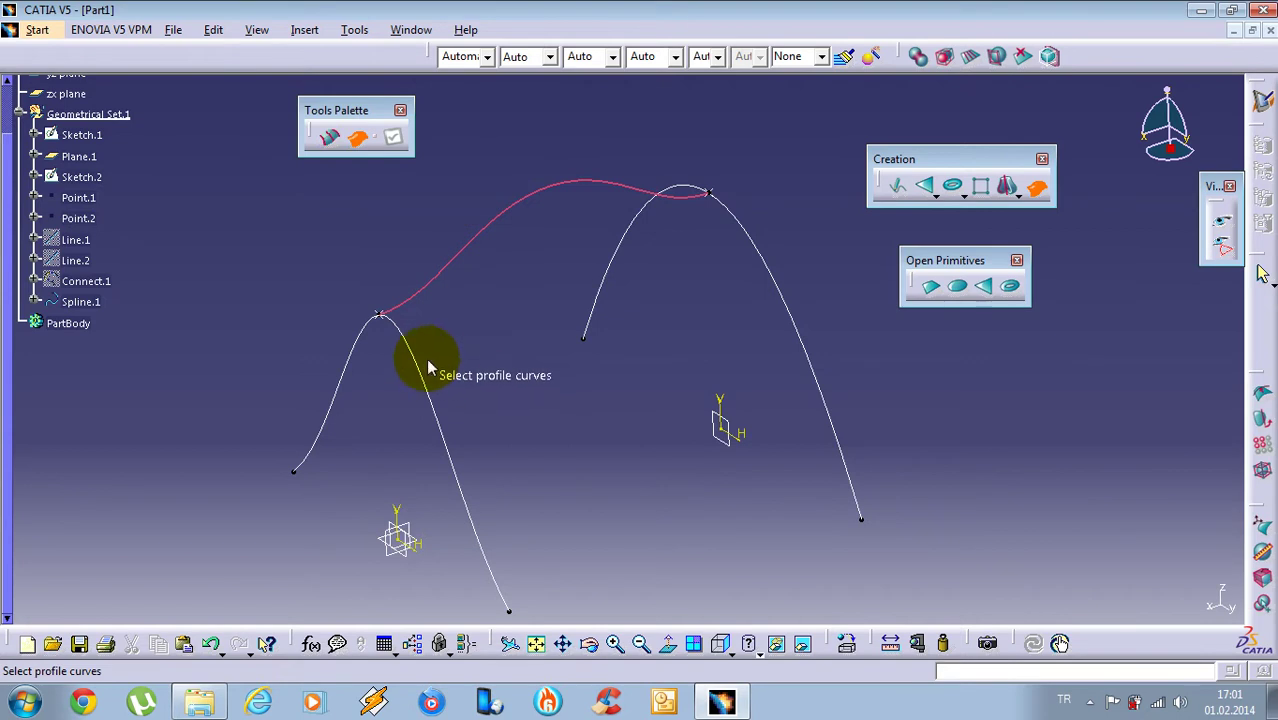
click(623, 244)
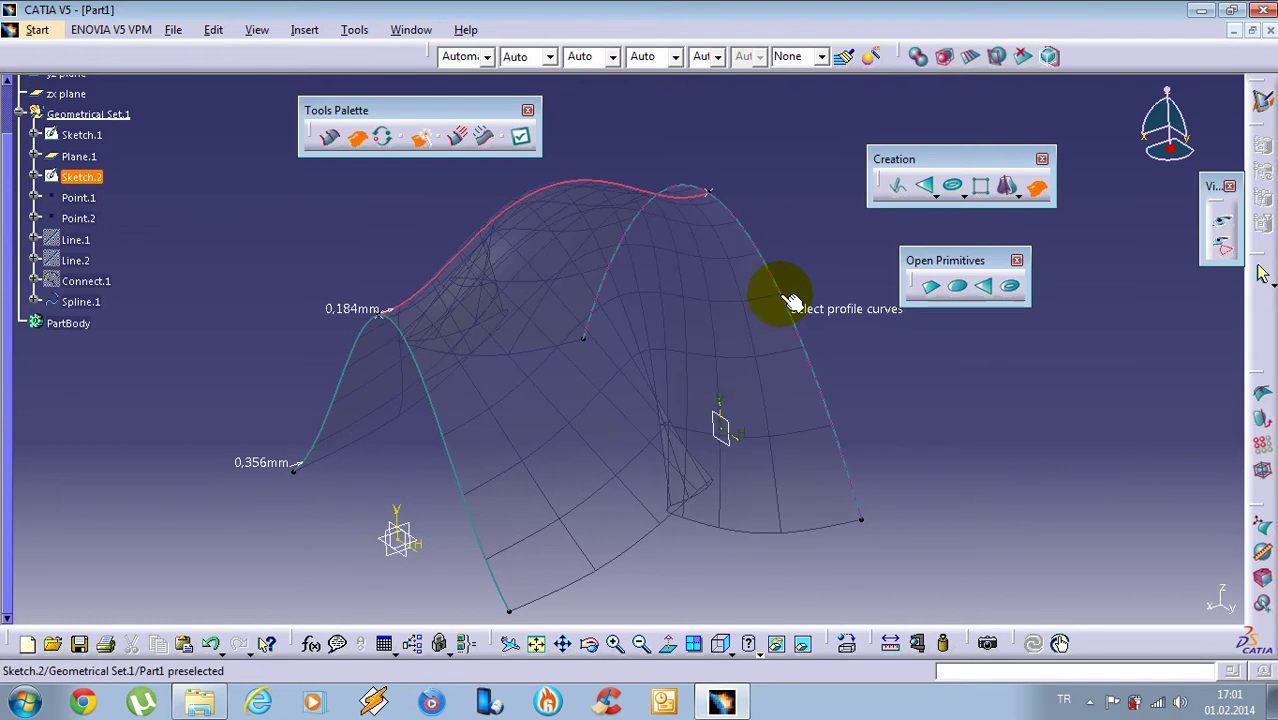
middle_drag(758, 292, 697, 497)
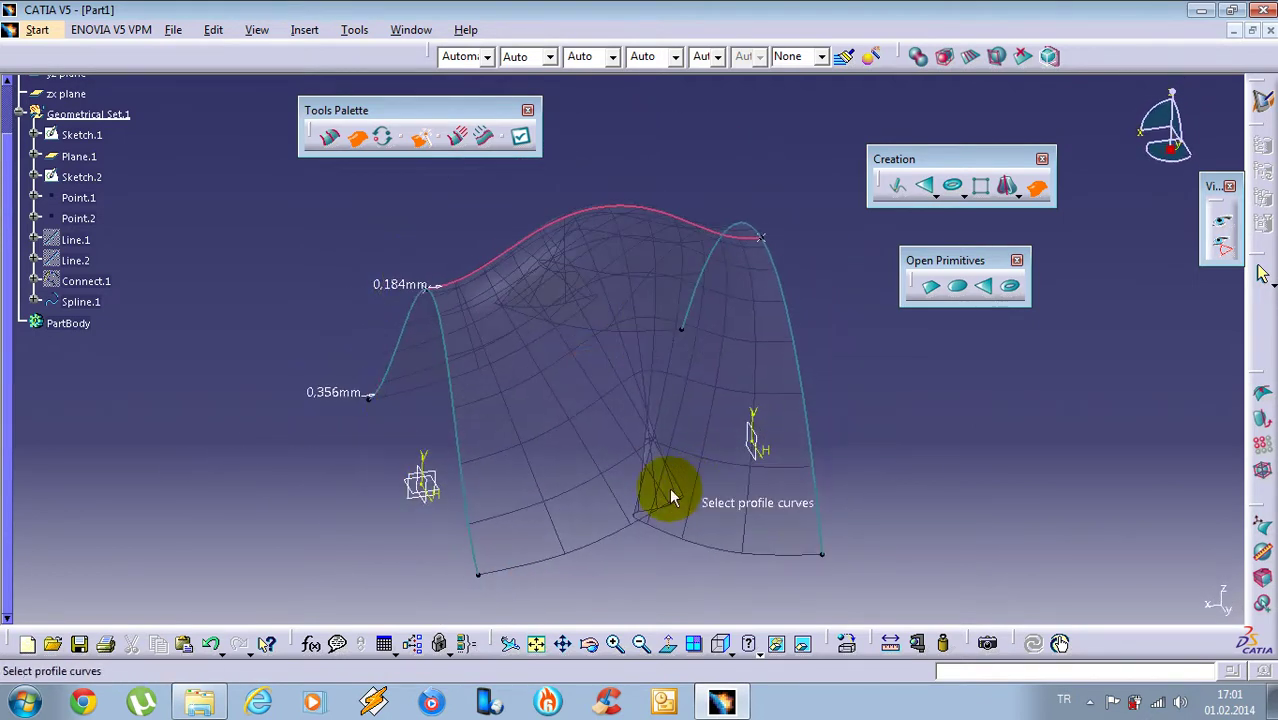
key(Escape)
middle_drag(560, 451, 615, 430)
middle_drag(322, 197, 366, 192)
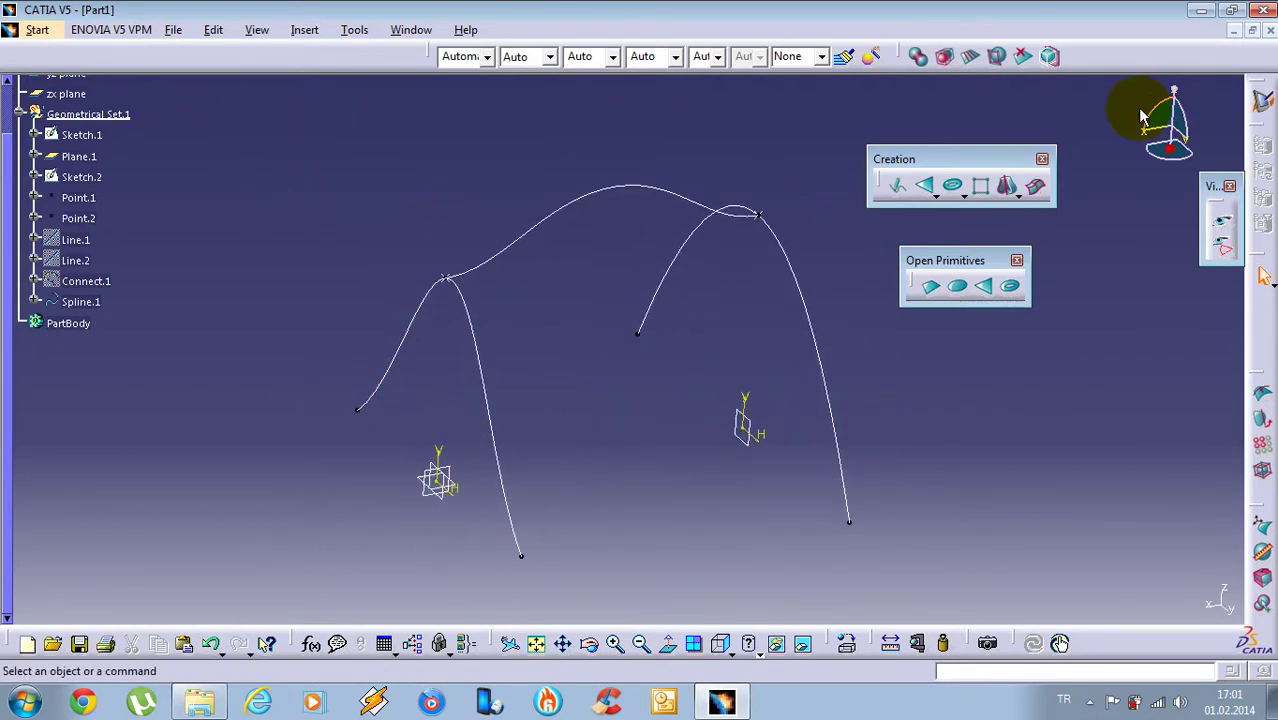
Switch to the Generative Shape Design workbench and create a two-point spline joining the near lower endpoints of Sketch.1 and Sketch.2
click(55, 35)
mouse_move(214, 97)
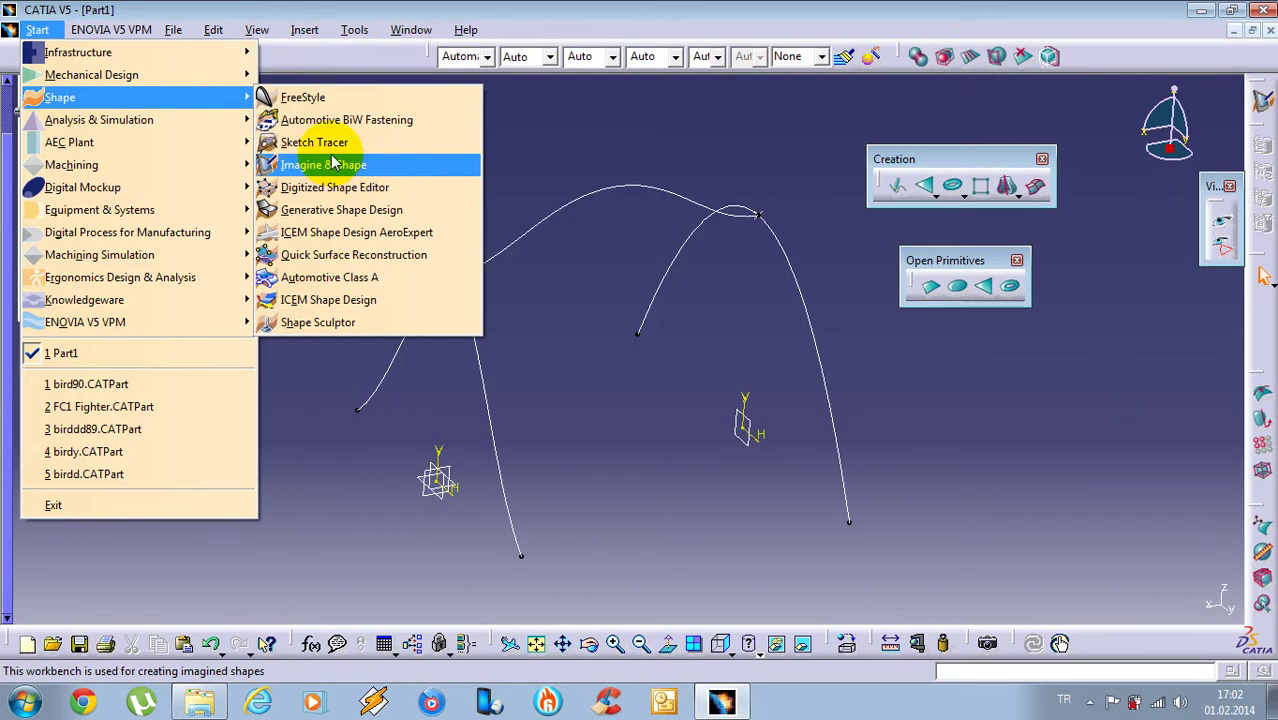
click(341, 210)
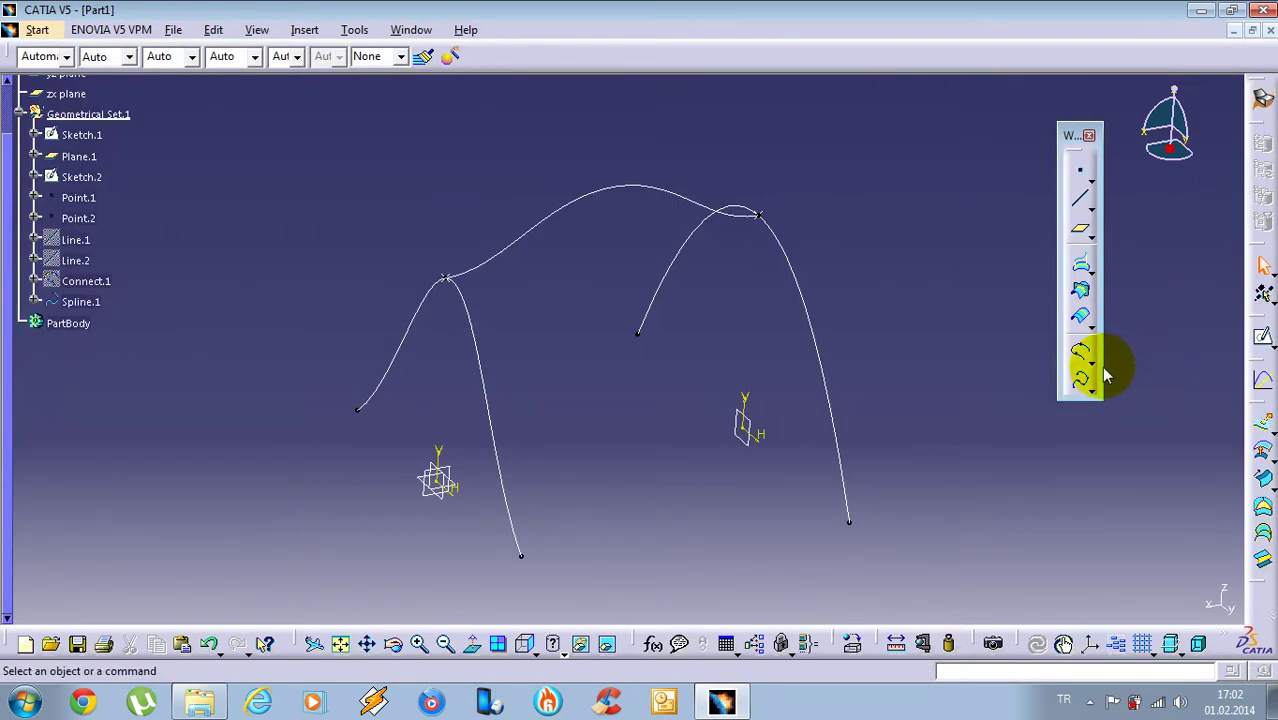
click(1082, 384)
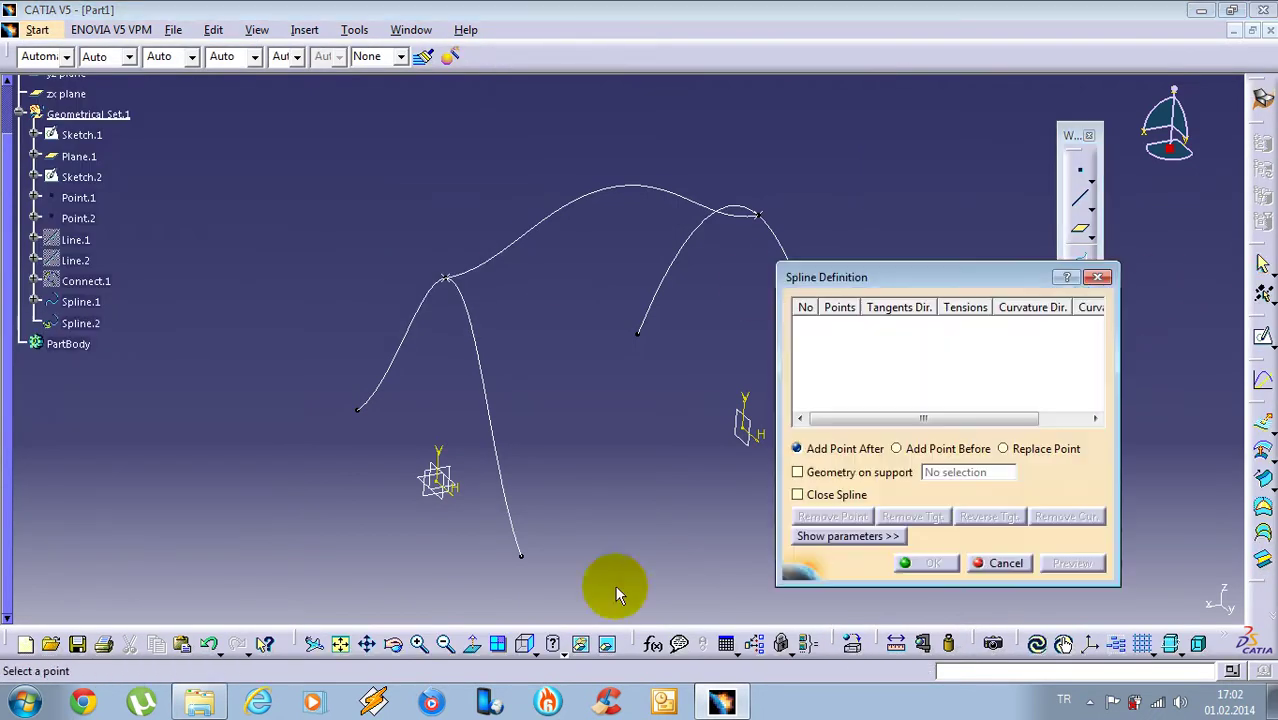
middle_drag(522, 543, 401, 512)
click(394, 516)
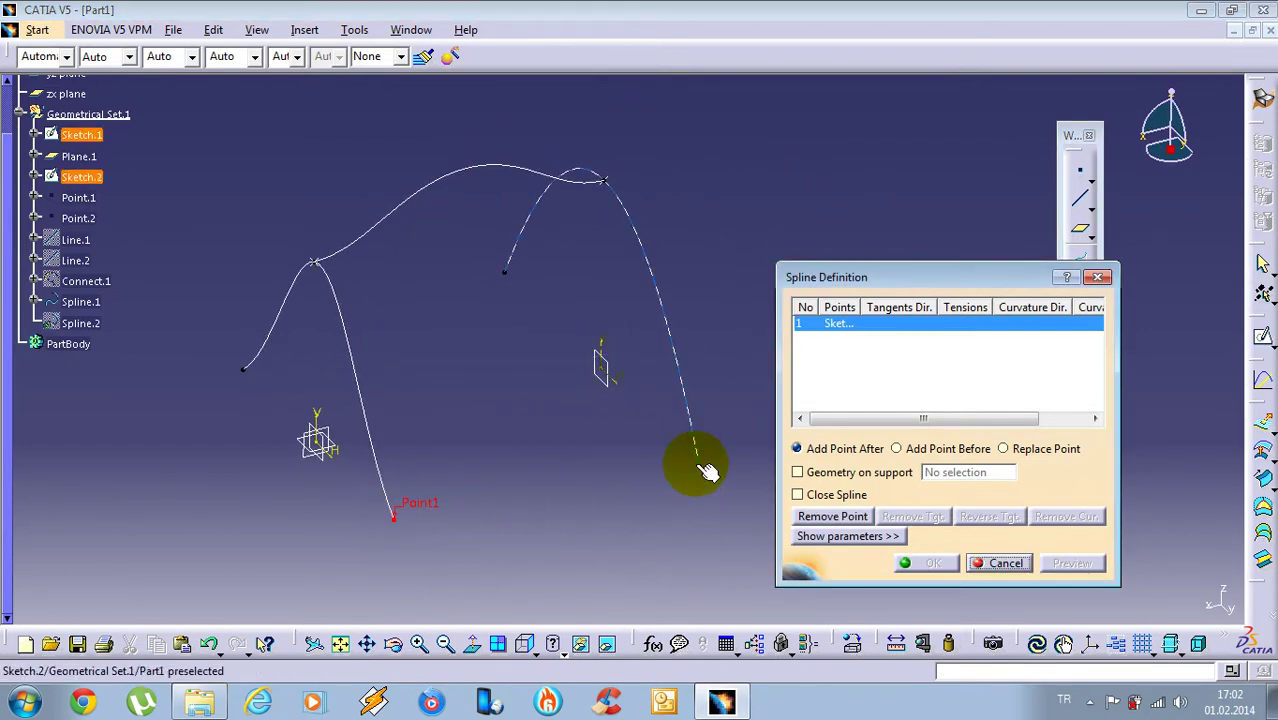
click(704, 469)
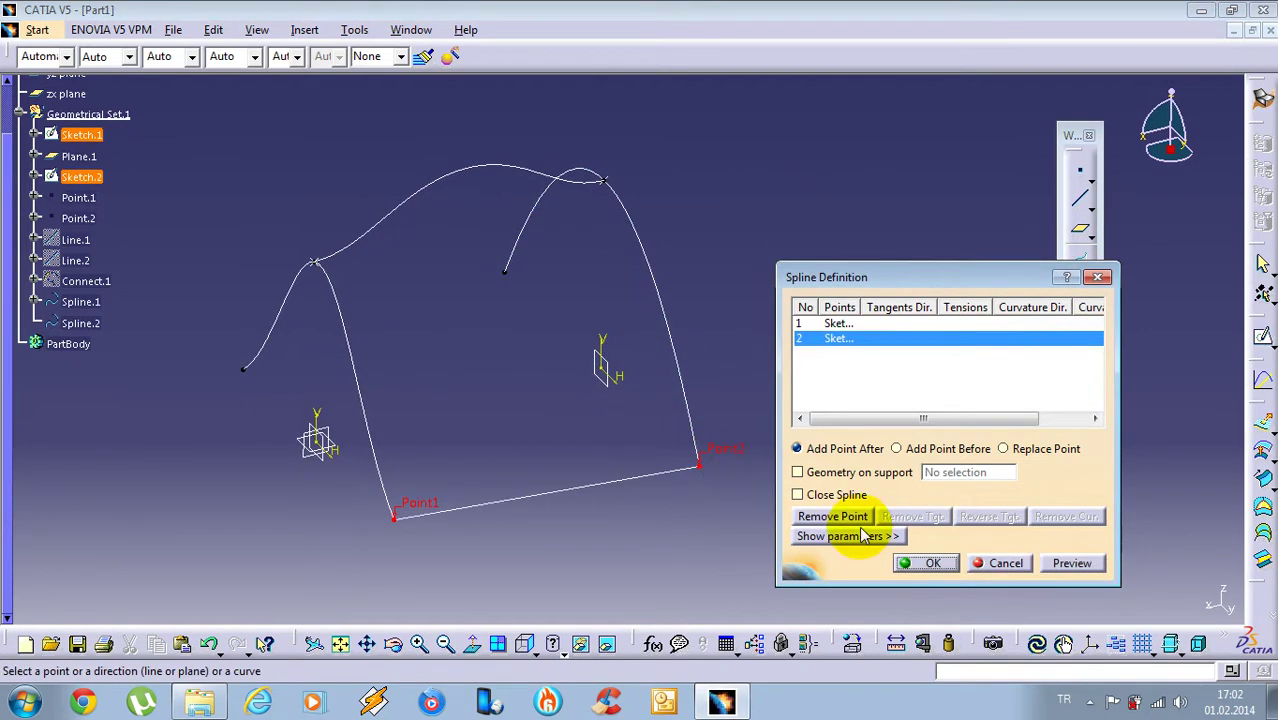
click(925, 563)
Create a second two-point spline joining the far lower endpoints of Sketch.1 and Sketch.2
click(1080, 380)
click(246, 367)
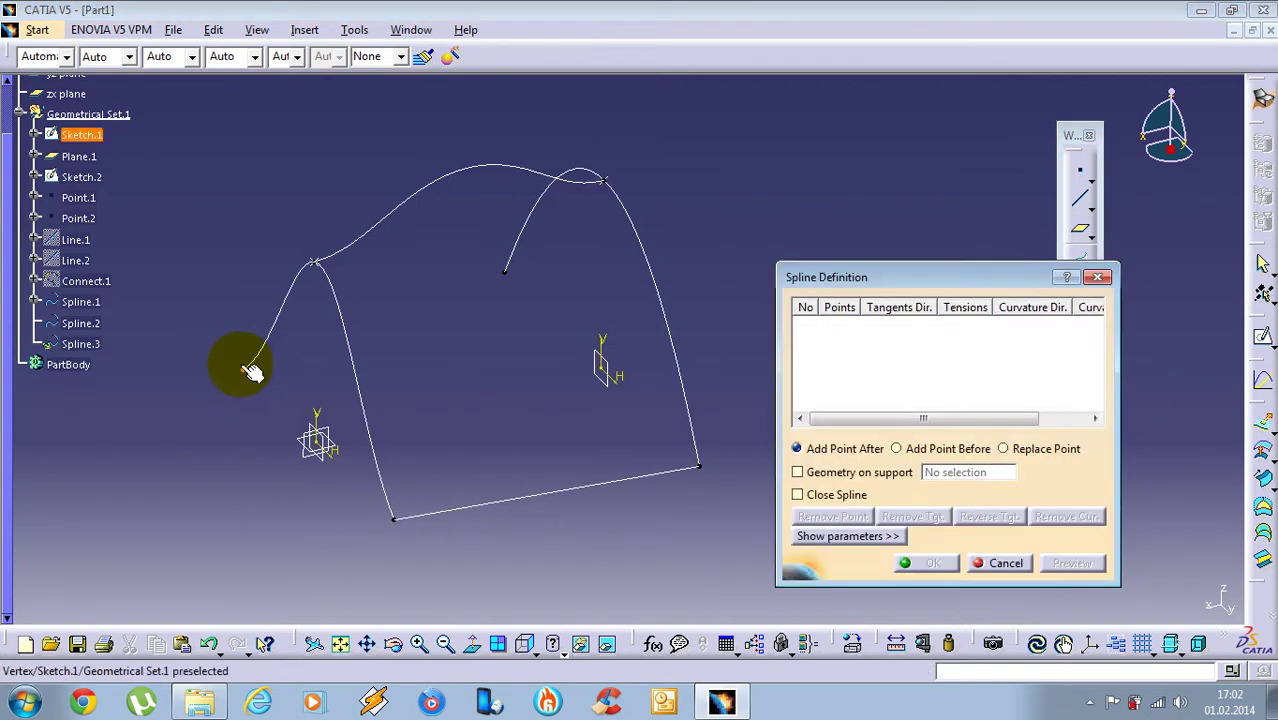
click(503, 273)
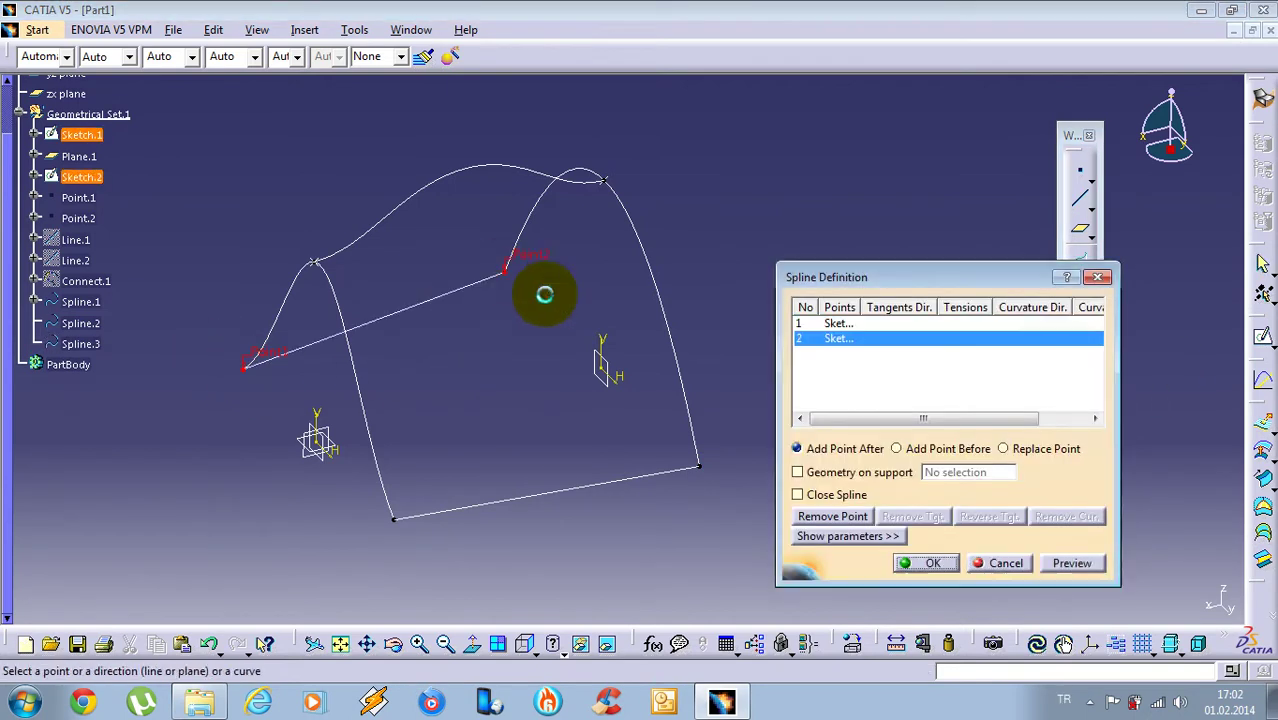
click(927, 563)
Switch back to the Imagine & Shape workbench and start a net surface with the peak spline and both lower edge splines as guide curves
click(32, 29)
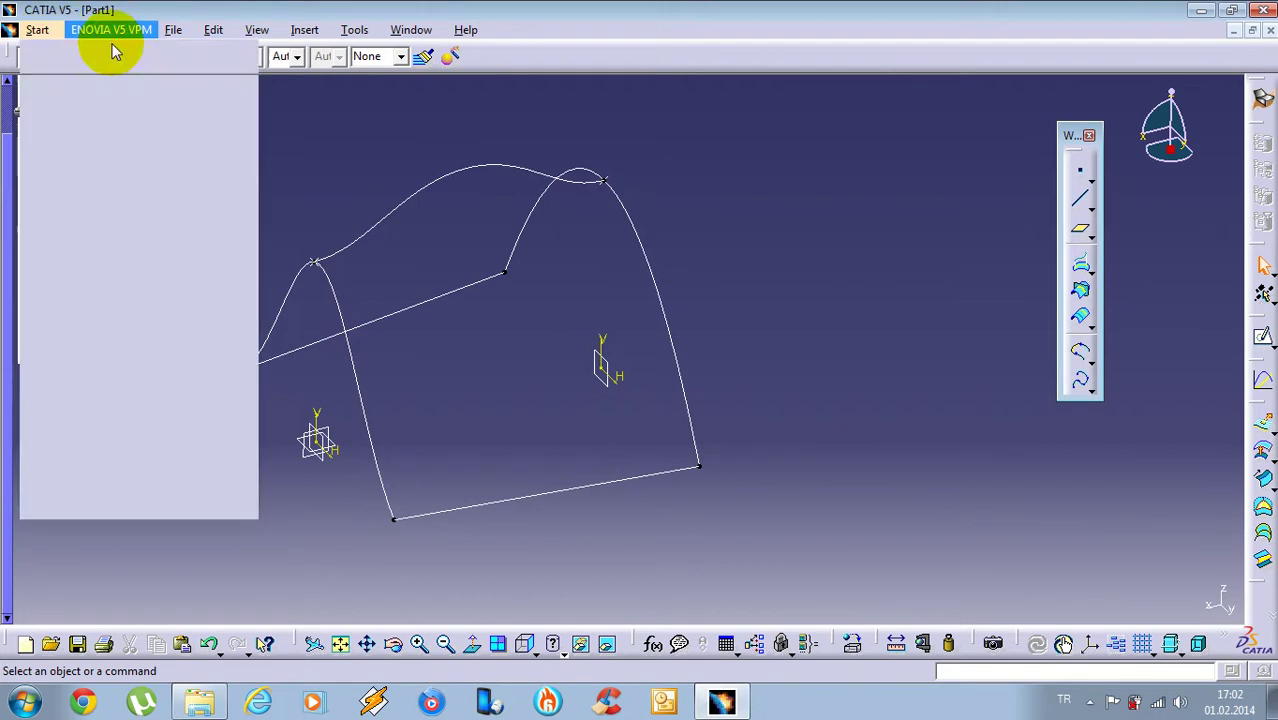
mouse_move(60, 97)
click(312, 166)
click(1033, 197)
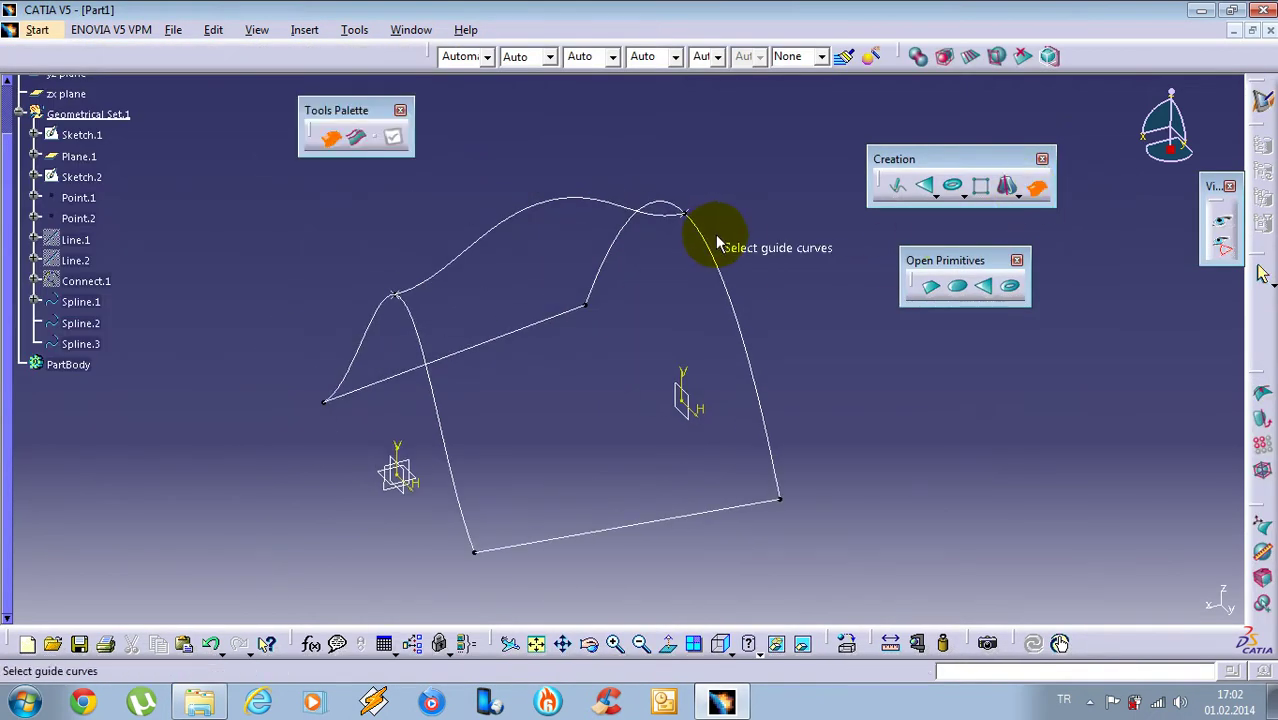
click(483, 355)
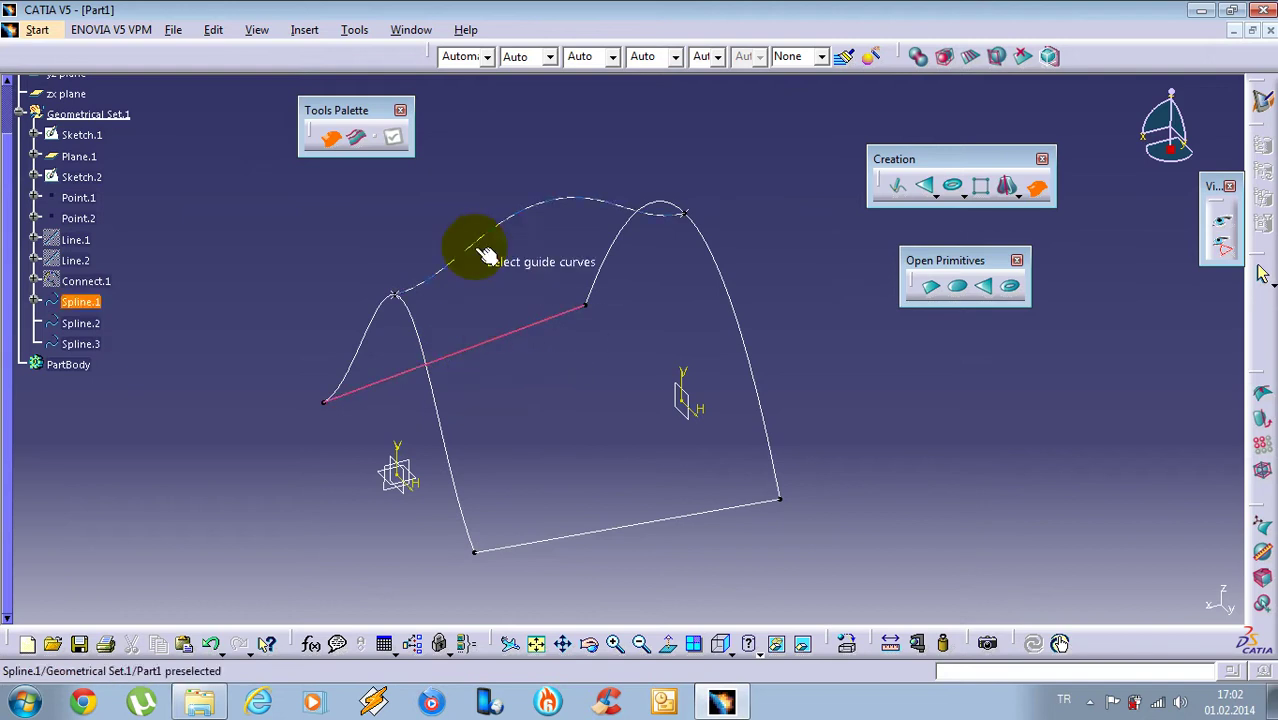
click(485, 251)
click(576, 533)
middle_drag(614, 378, 592, 362)
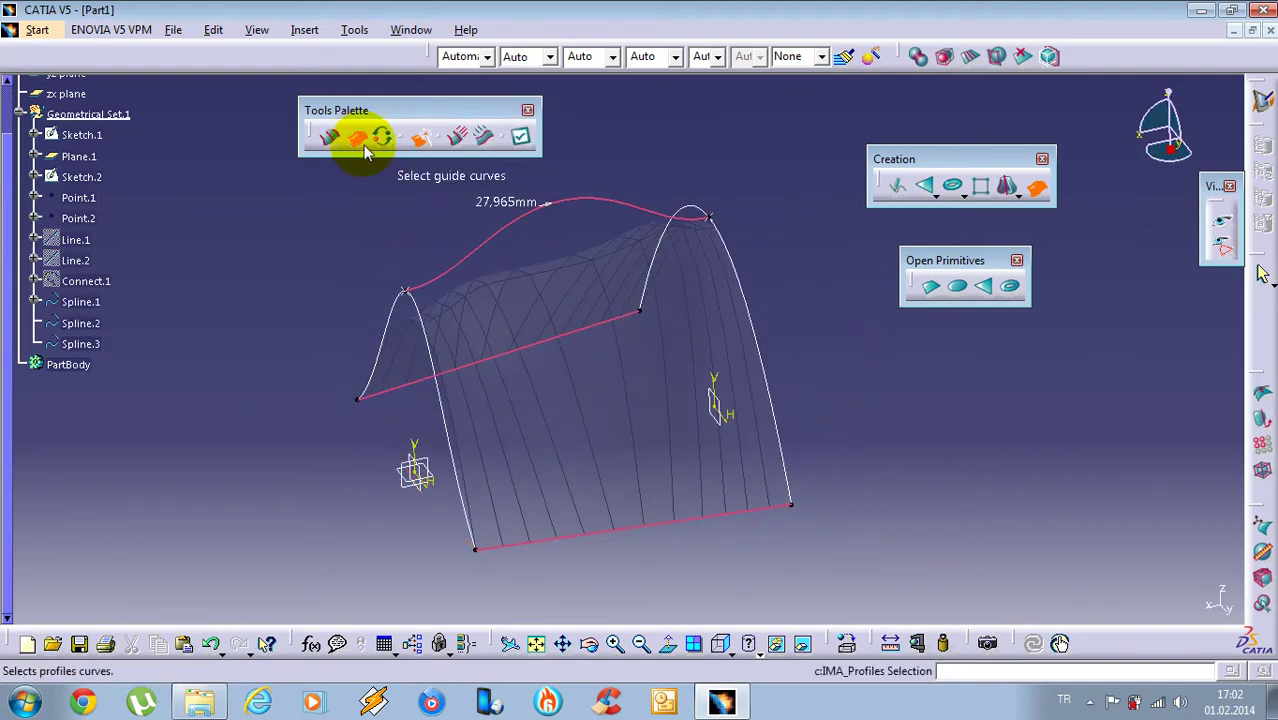
Add Sketch.1 and Sketch.2 as the profile curves of the net surface
click(360, 145)
click(414, 308)
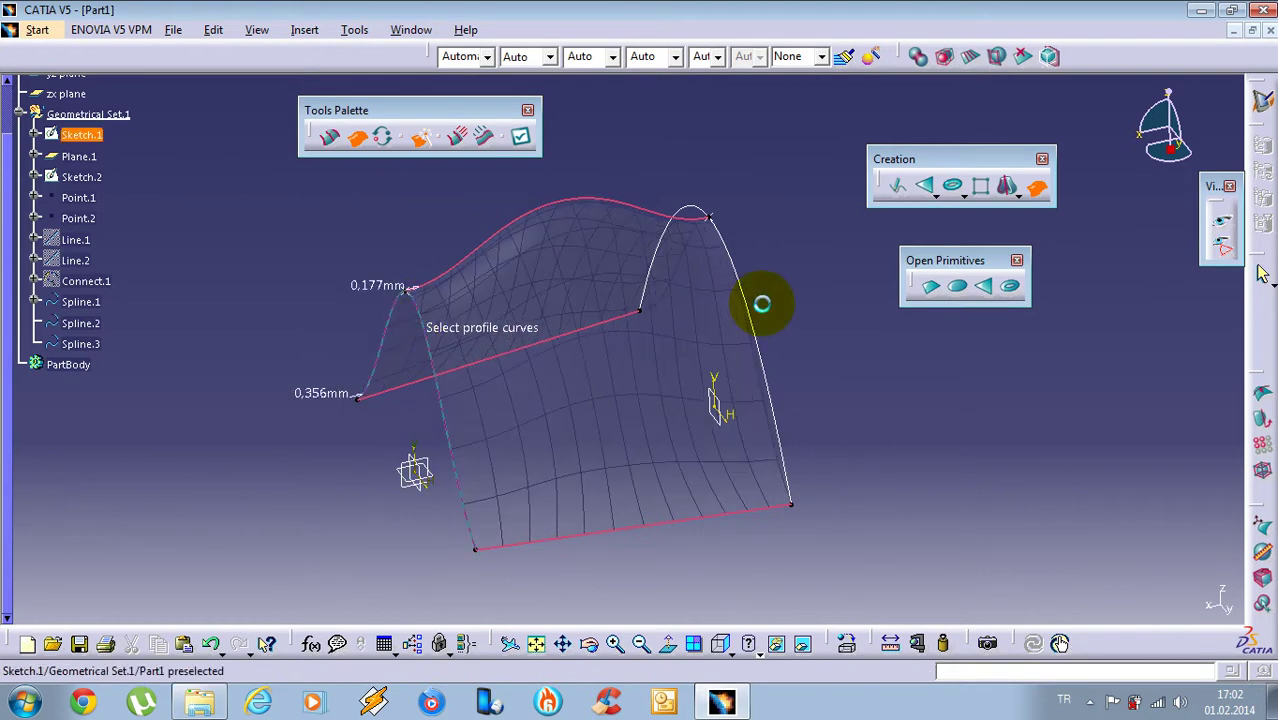
middle_drag(727, 471, 760, 492)
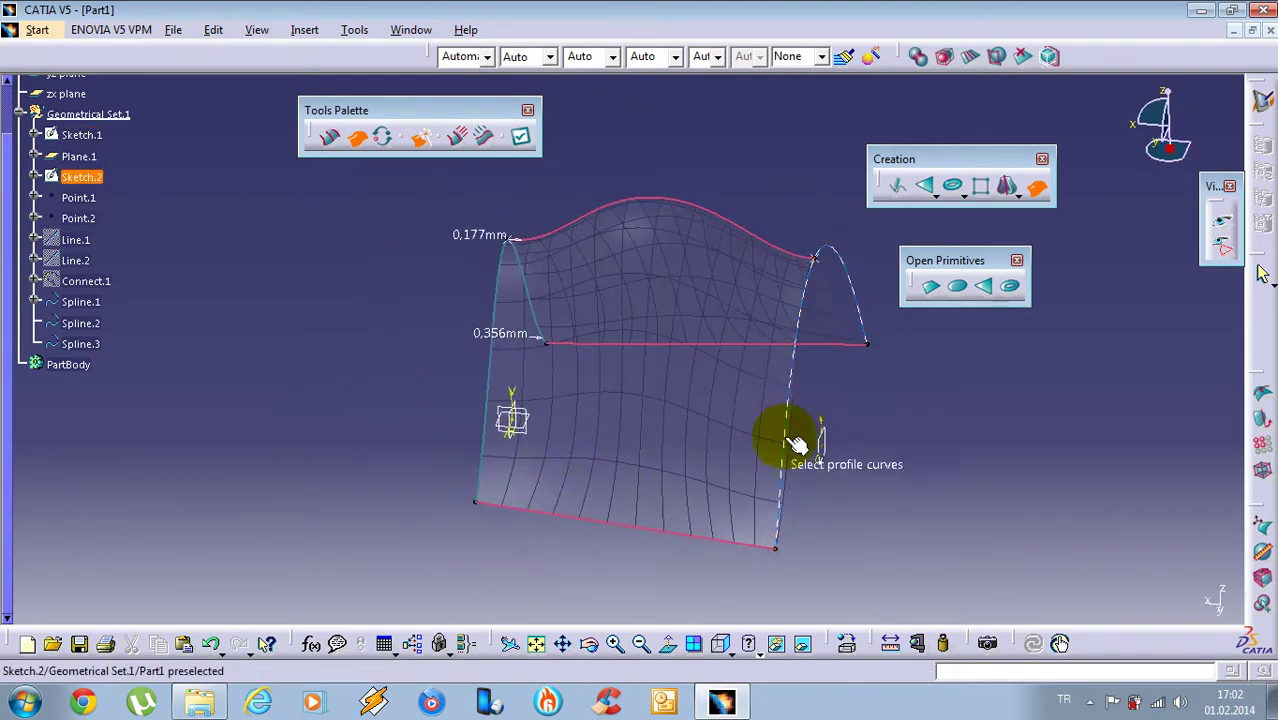
click(797, 397)
middle_drag(785, 385, 376, 303)
right_click(358, 240)
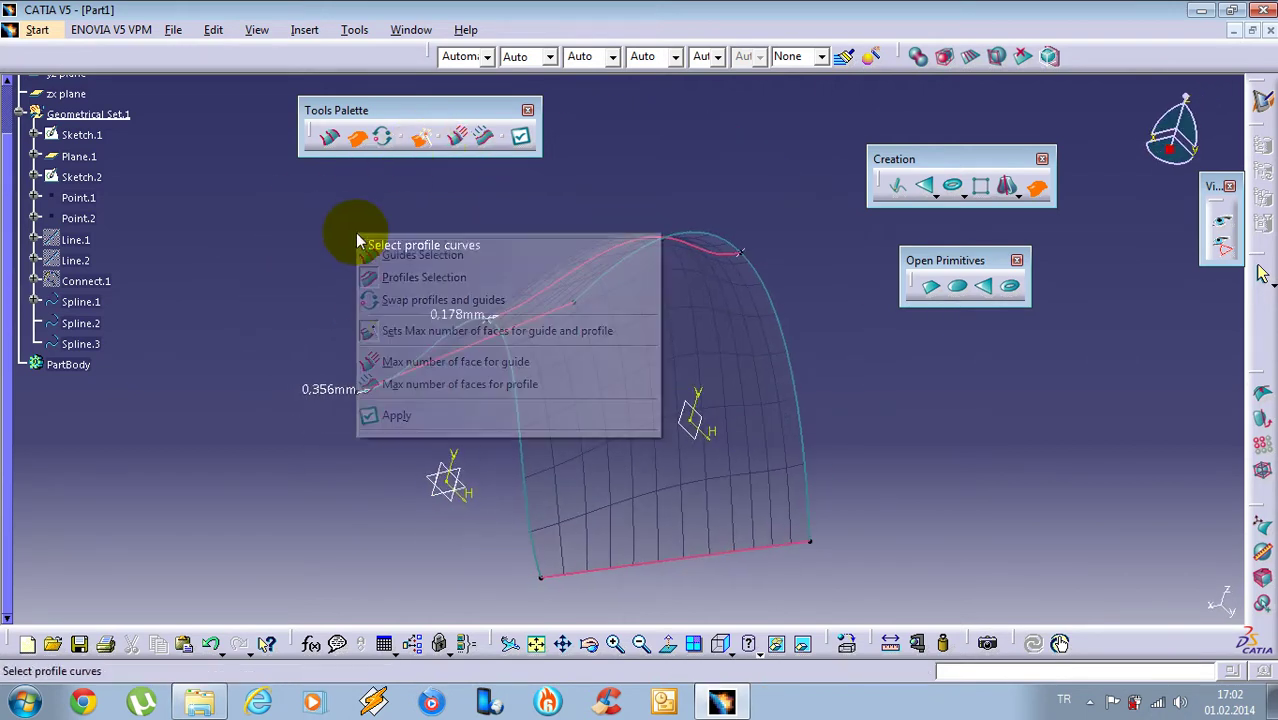
click(364, 118)
drag(364, 118, 394, 120)
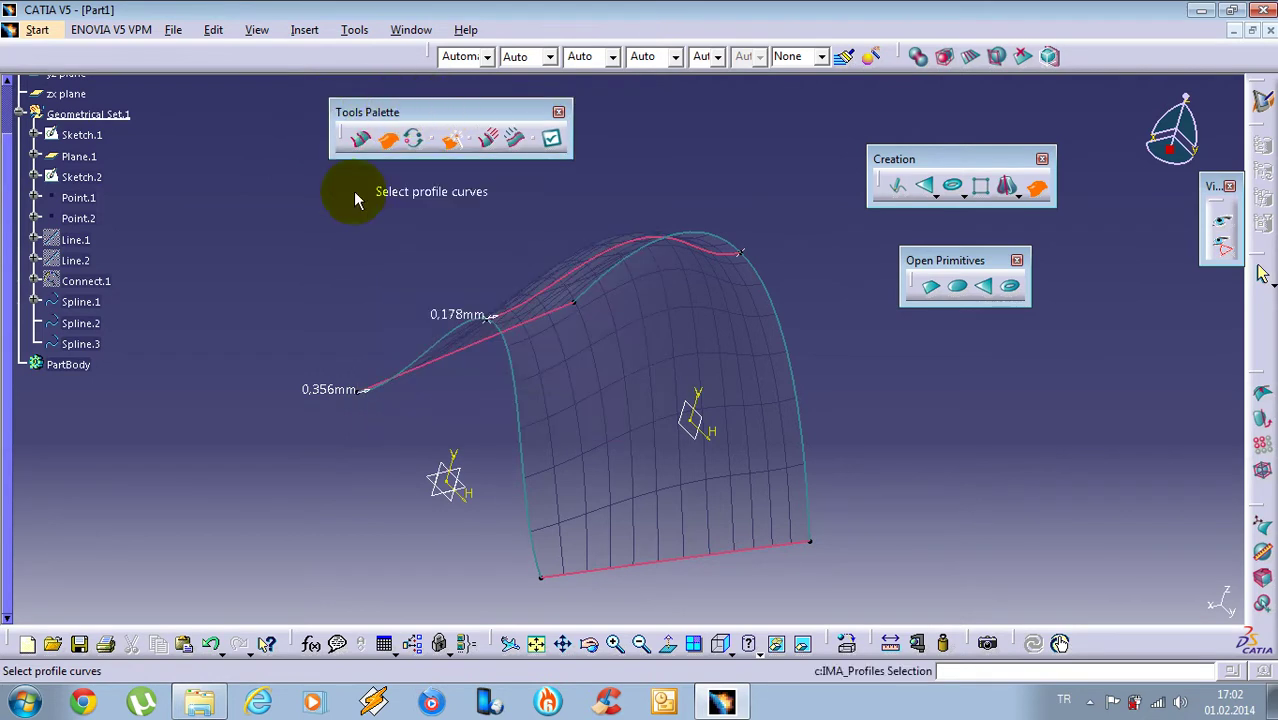
click(1265, 527)
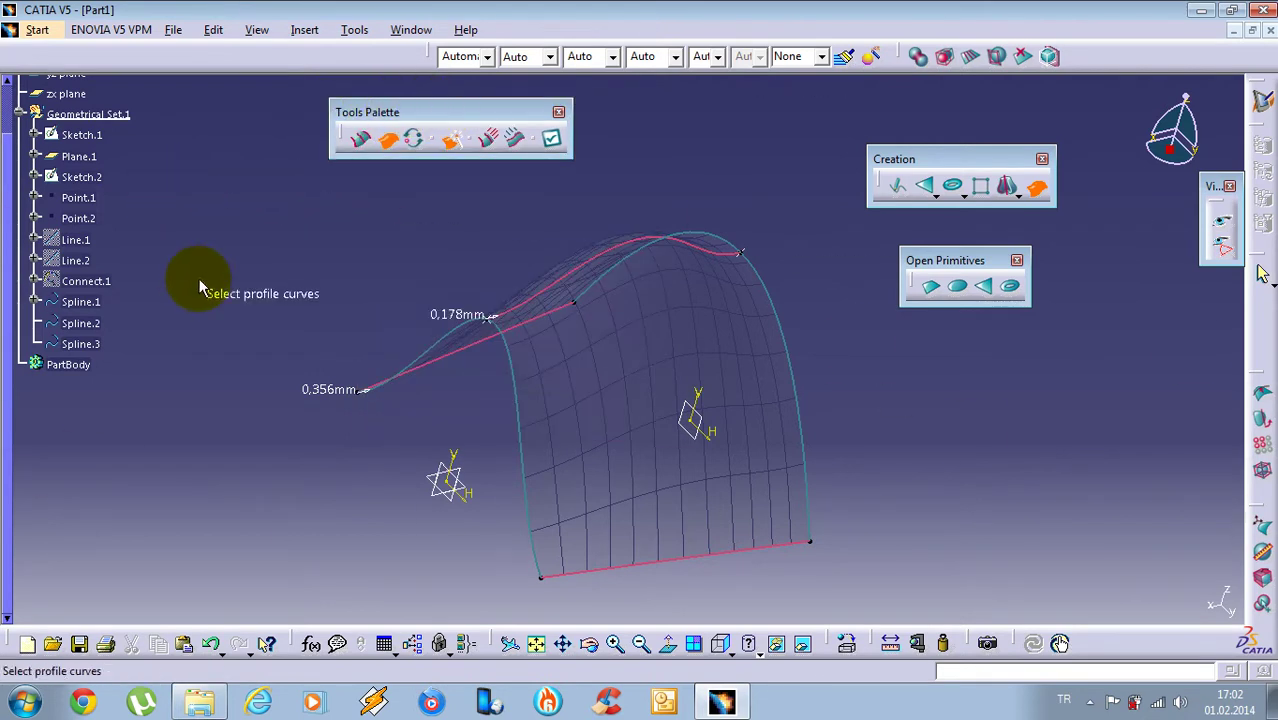
Set the net surface's maximum number of faces in the guide direction to 6, moving the floating View toolbar clear of the slider
right_click(1066, 430)
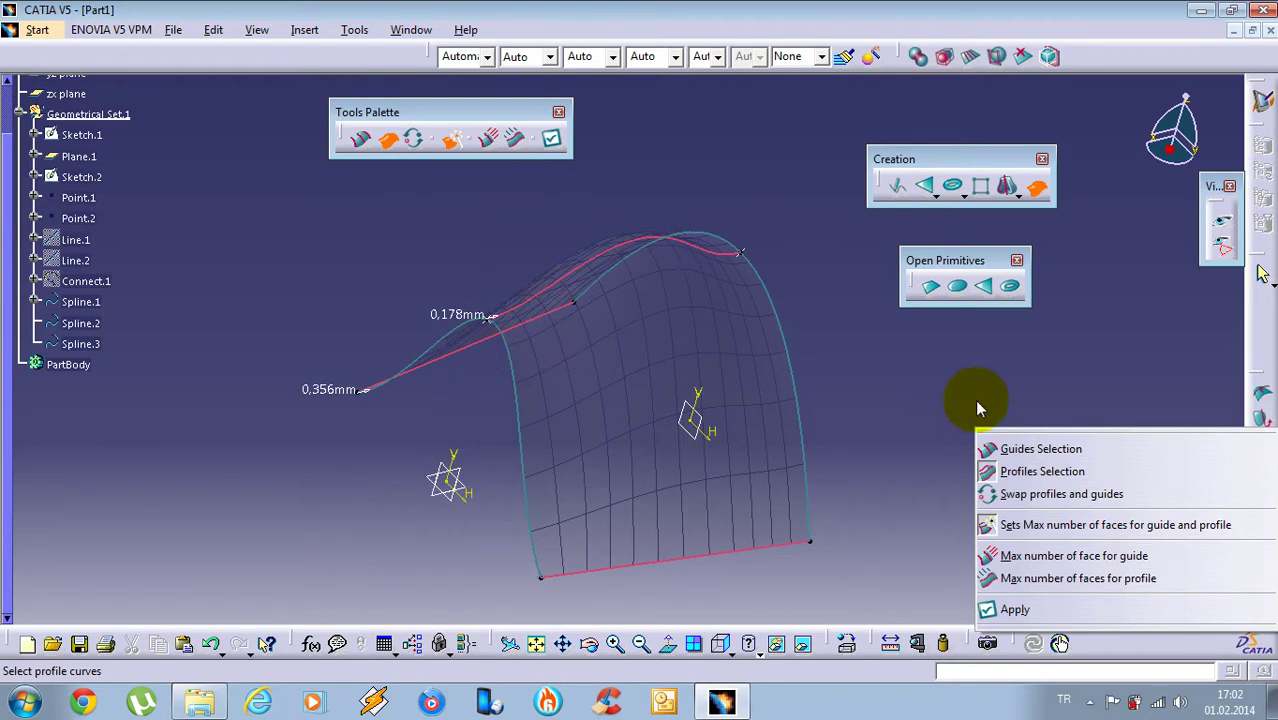
click(1073, 563)
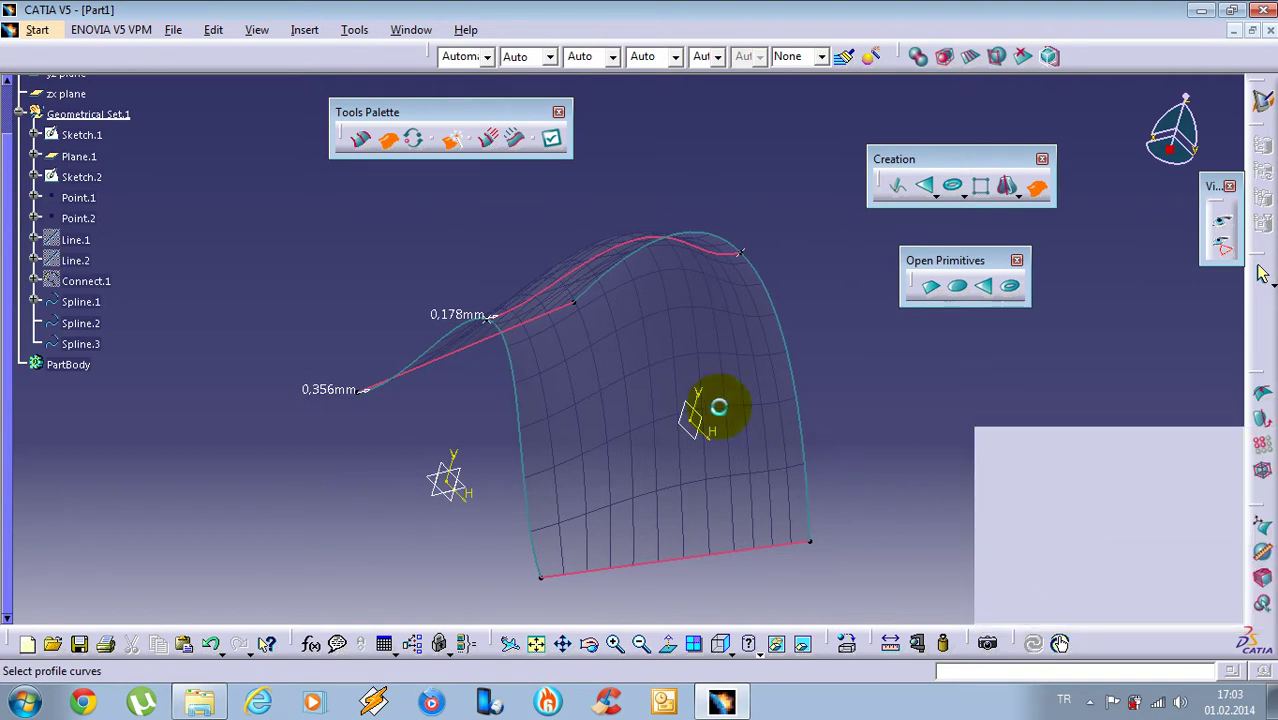
mouse_move(707, 400)
middle_down()
mouse_move(732, 392)
mouse_move(700, 390)
middle_up()
drag(1209, 186, 1086, 300)
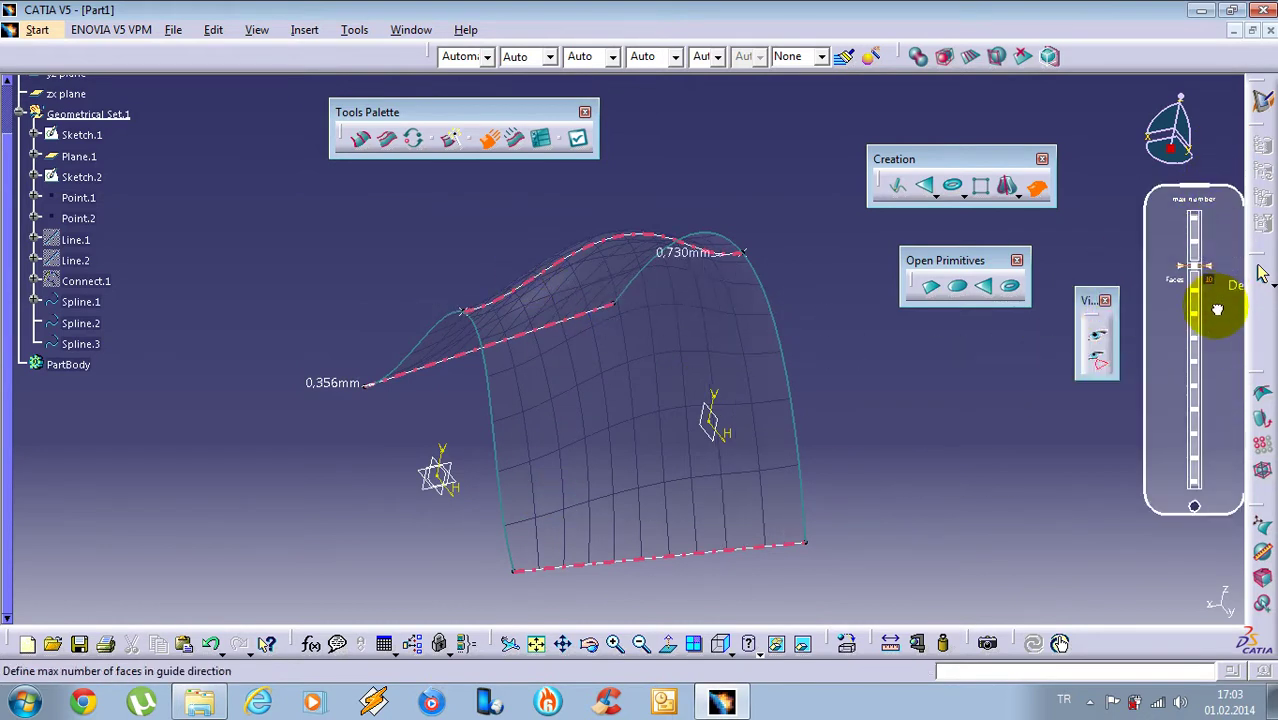
drag(1216, 407, 1220, 457)
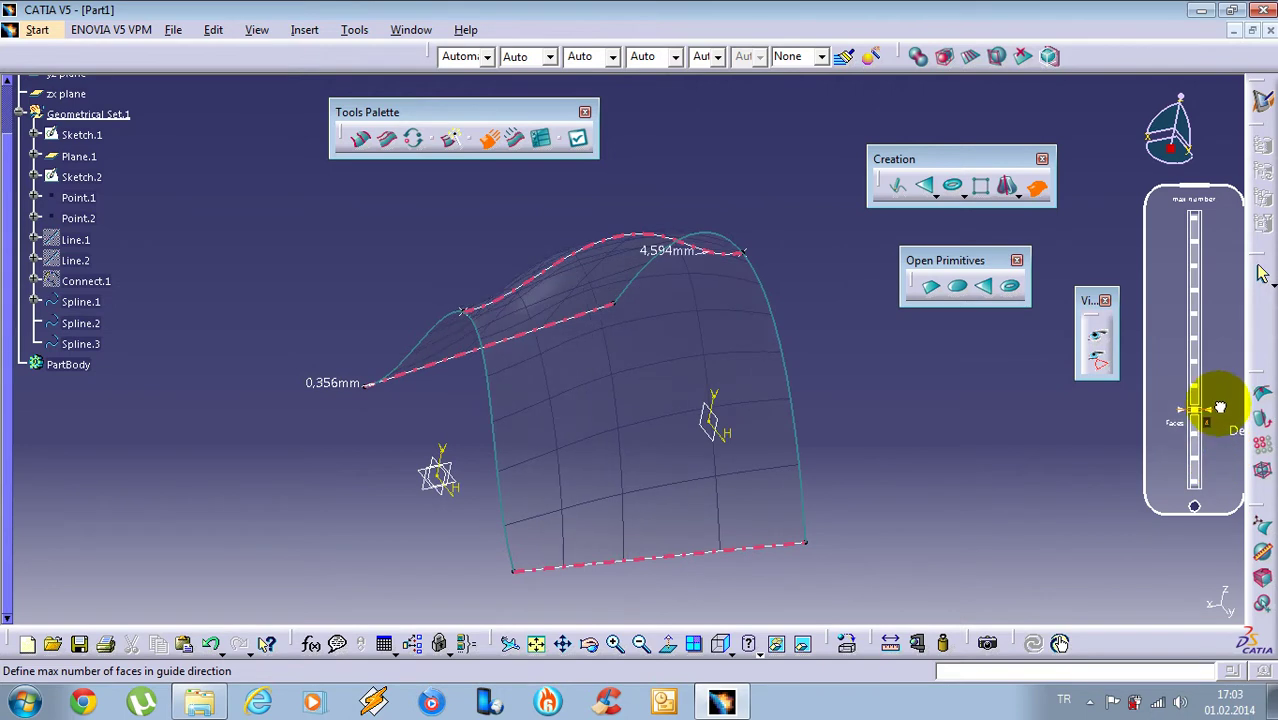
middle_drag(787, 336, 713, 277)
mouse_move(1213, 334)
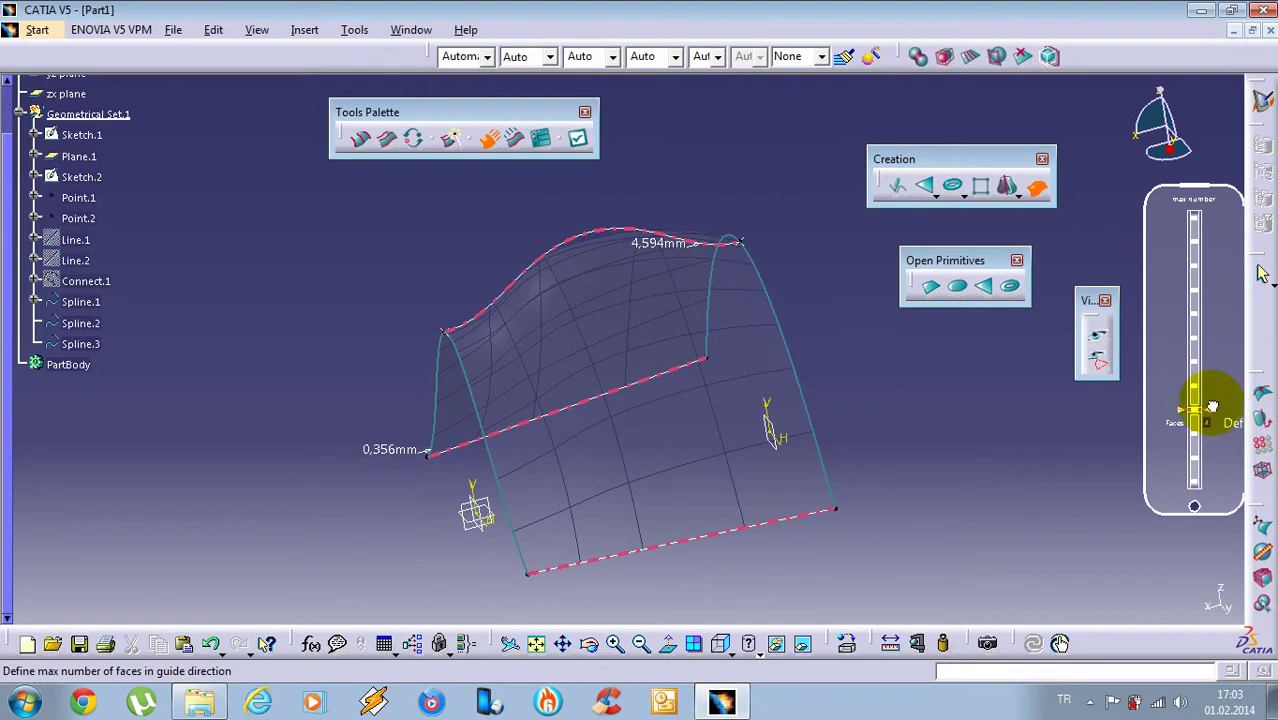
drag(1210, 384, 1207, 360)
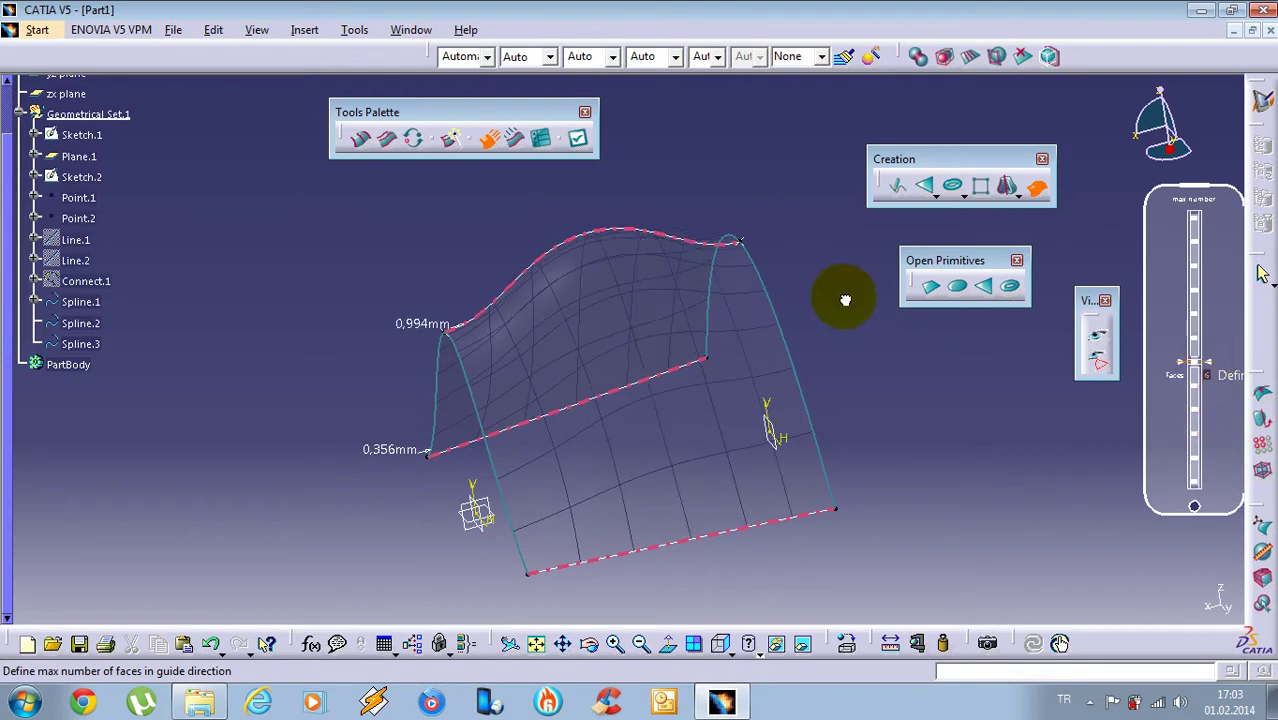
middle_drag(591, 366, 913, 399)
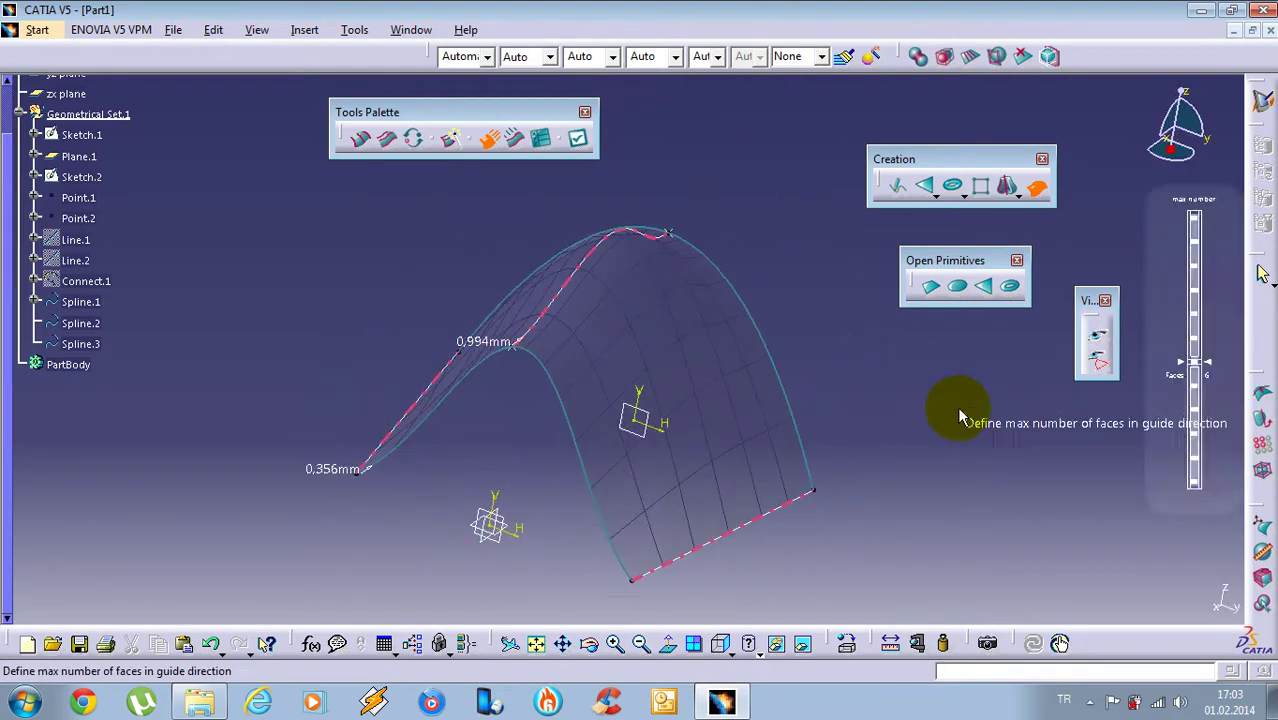
Activate the maximum number of faces setting for the profile direction and move the Tools Palette clear of its slider
right_click(966, 408)
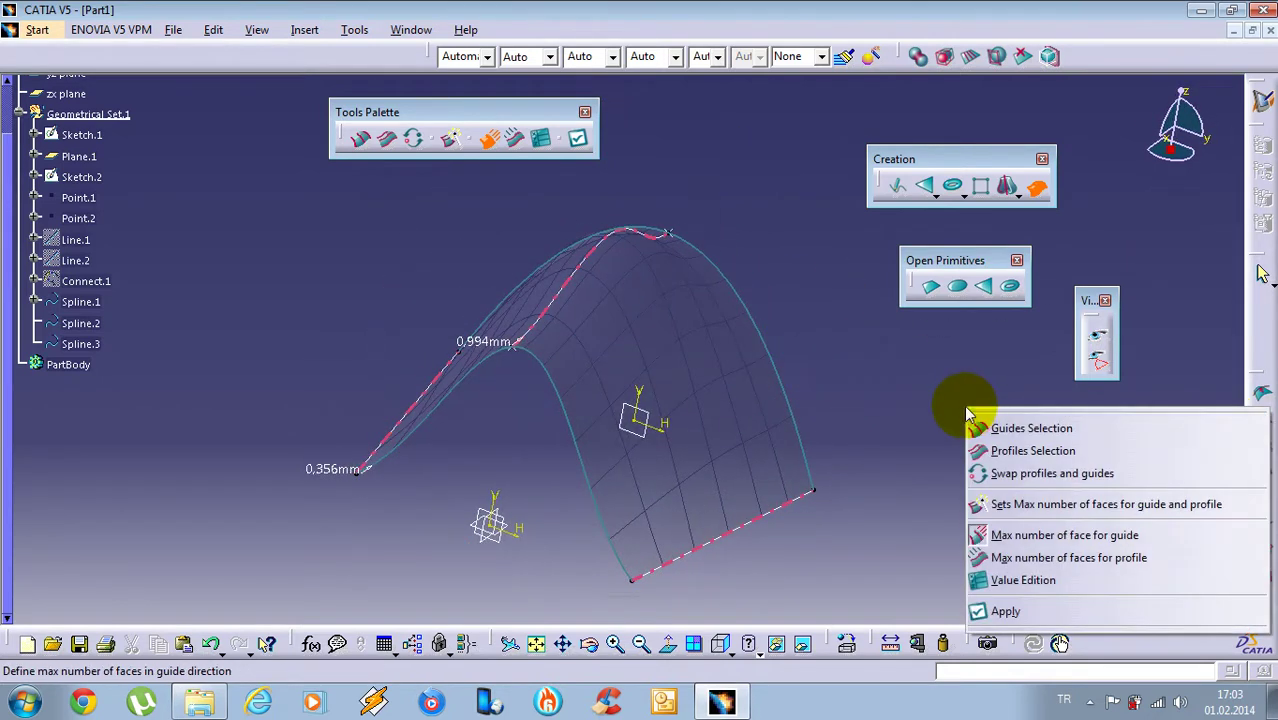
click(1037, 560)
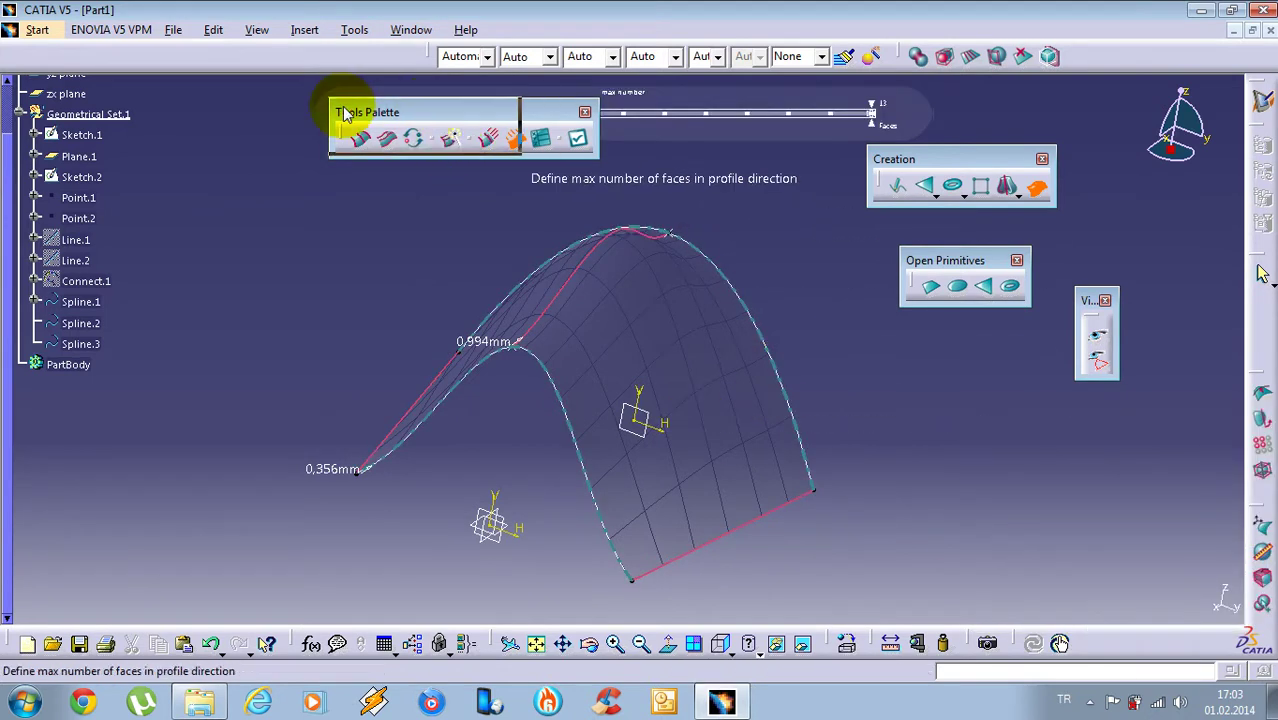
drag(382, 115, 246, 106)
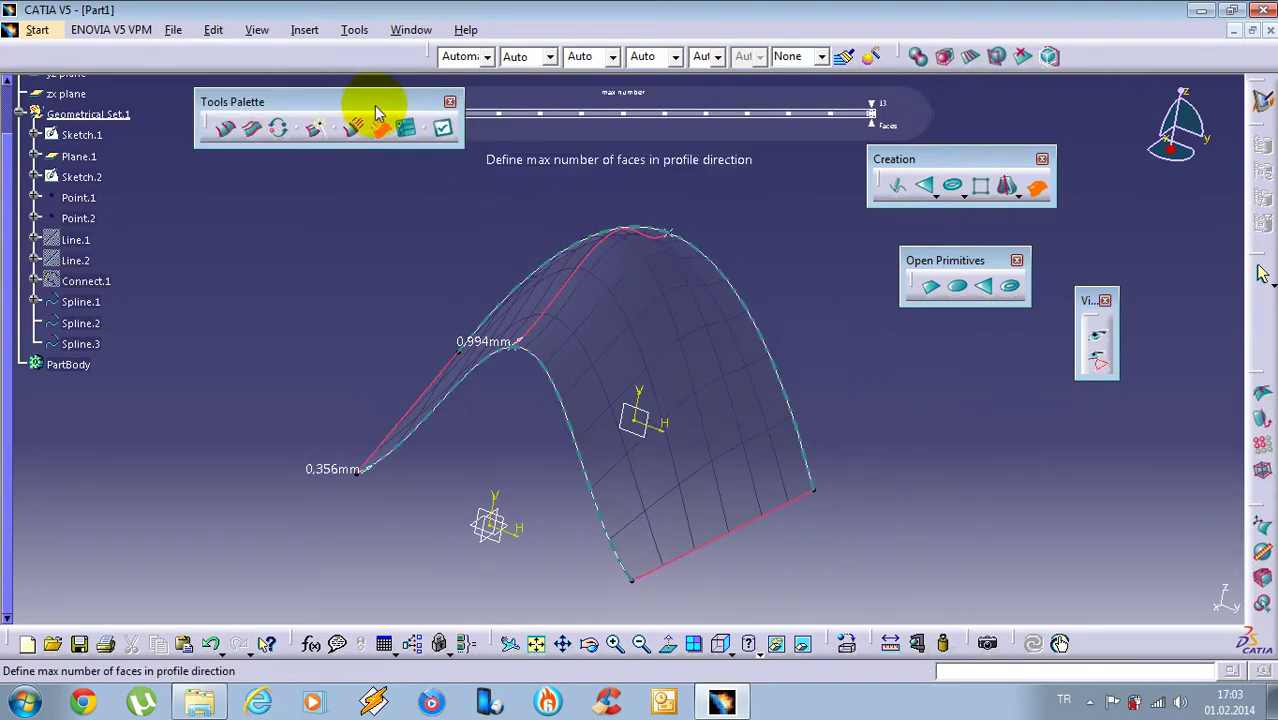
drag(380, 113, 334, 183)
Try the lowest maximum face count in the profile direction, return it to 13, and inspect the surface
drag(858, 127, 401, 119)
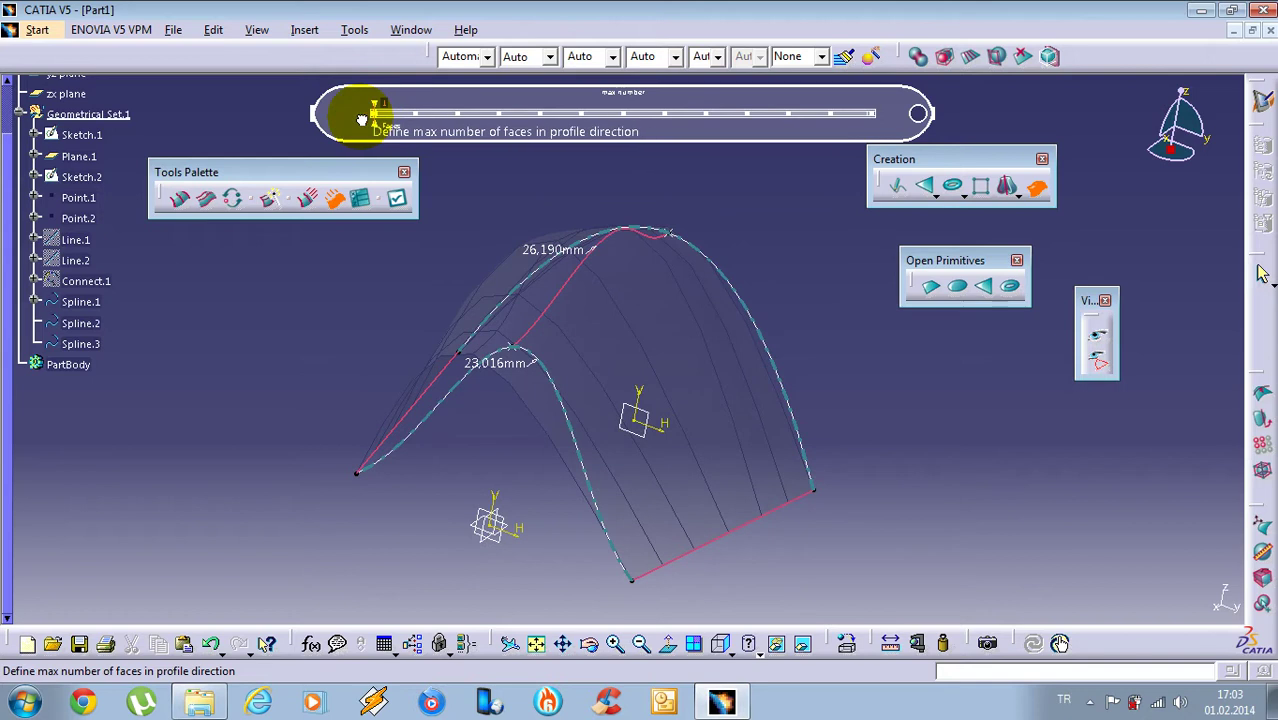
mouse_move(452, 129)
mouse_down()
mouse_move(762, 125)
mouse_move(855, 150)
mouse_up()
middle_drag(727, 385, 613, 257)
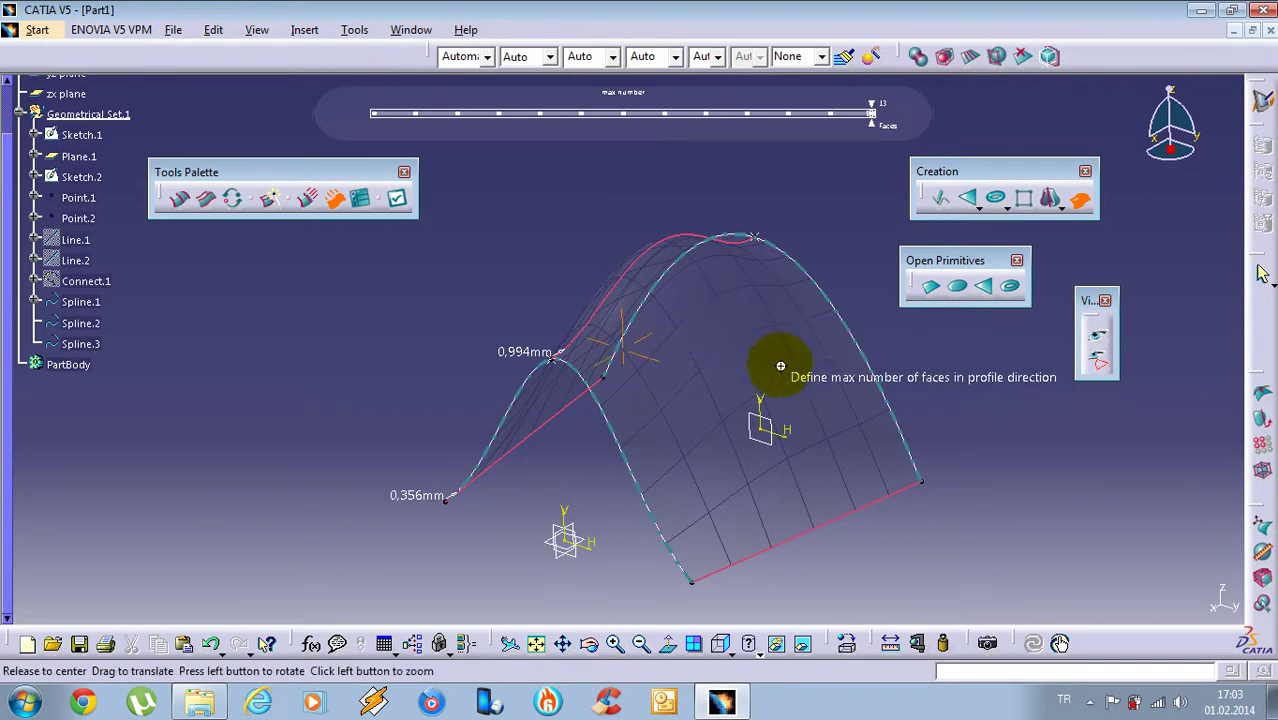
middle_drag(770, 362, 686, 372)
middle_drag(622, 274, 650, 288)
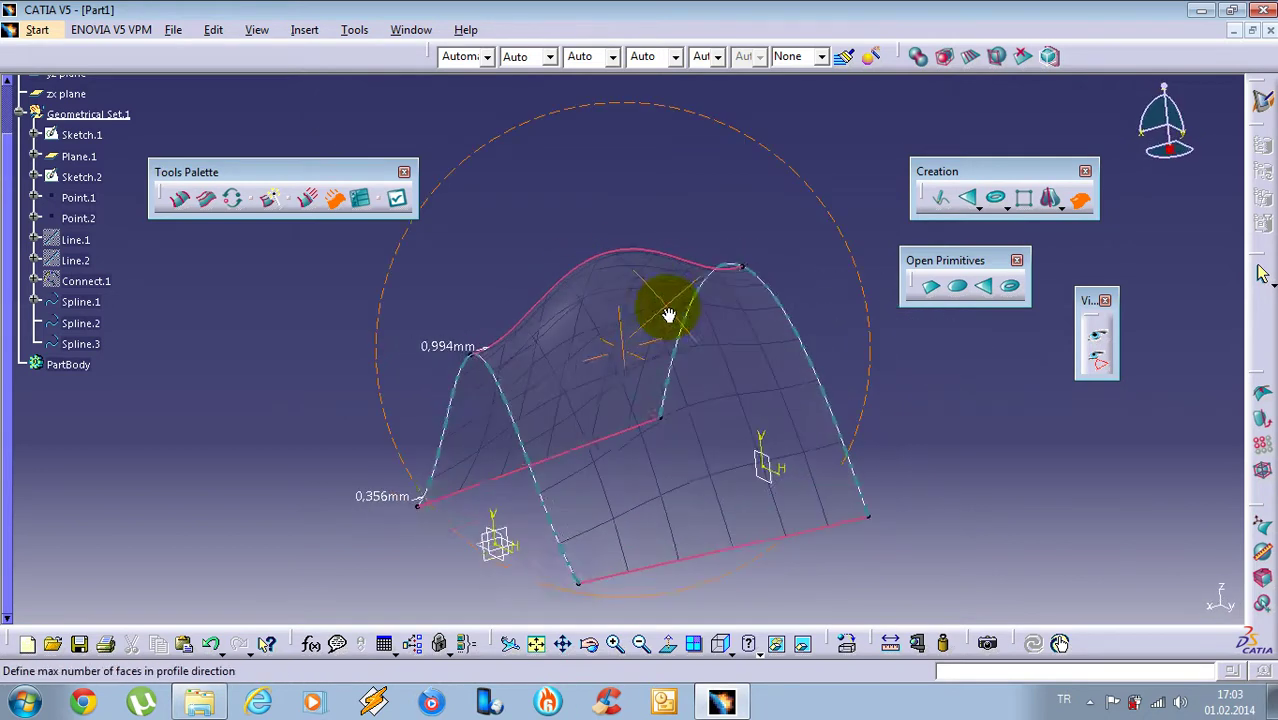
Reduce the maximum number of faces in the profile direction to 7 and inspect the surface from several sides
drag(832, 126, 623, 125)
click(785, 388)
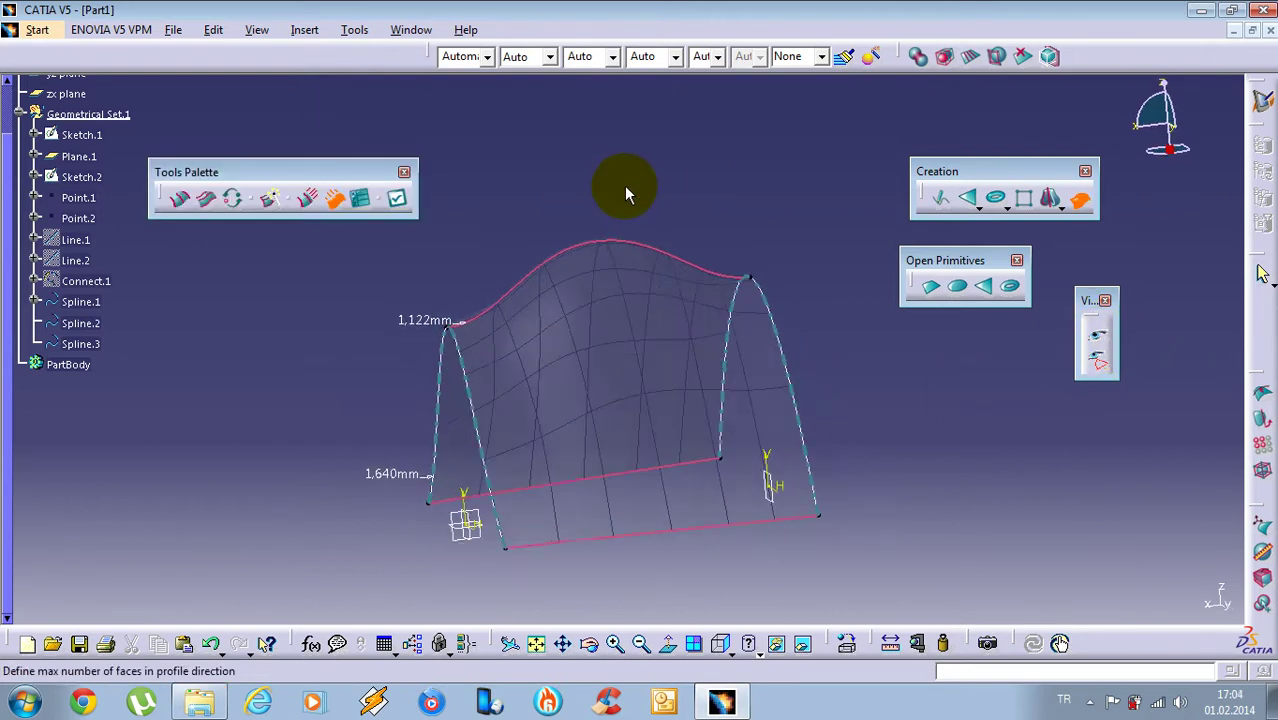
drag(553, 131, 583, 125)
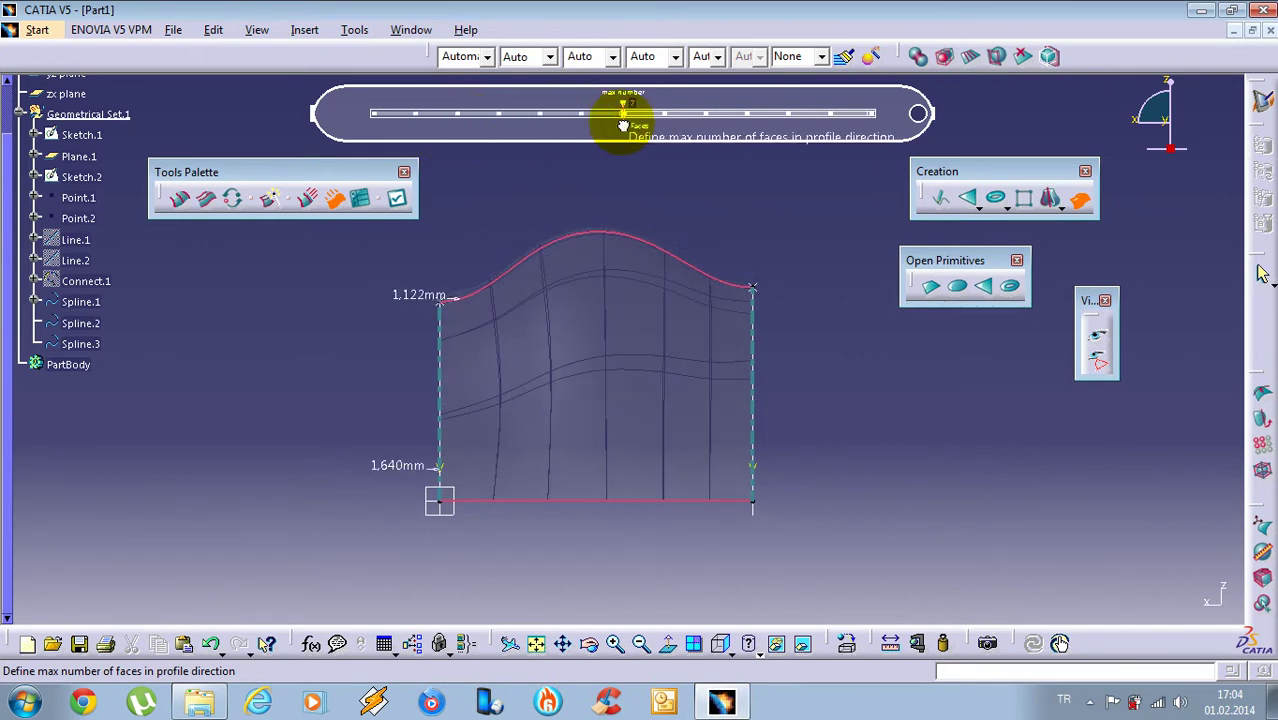
middle_drag(565, 234, 800, 390)
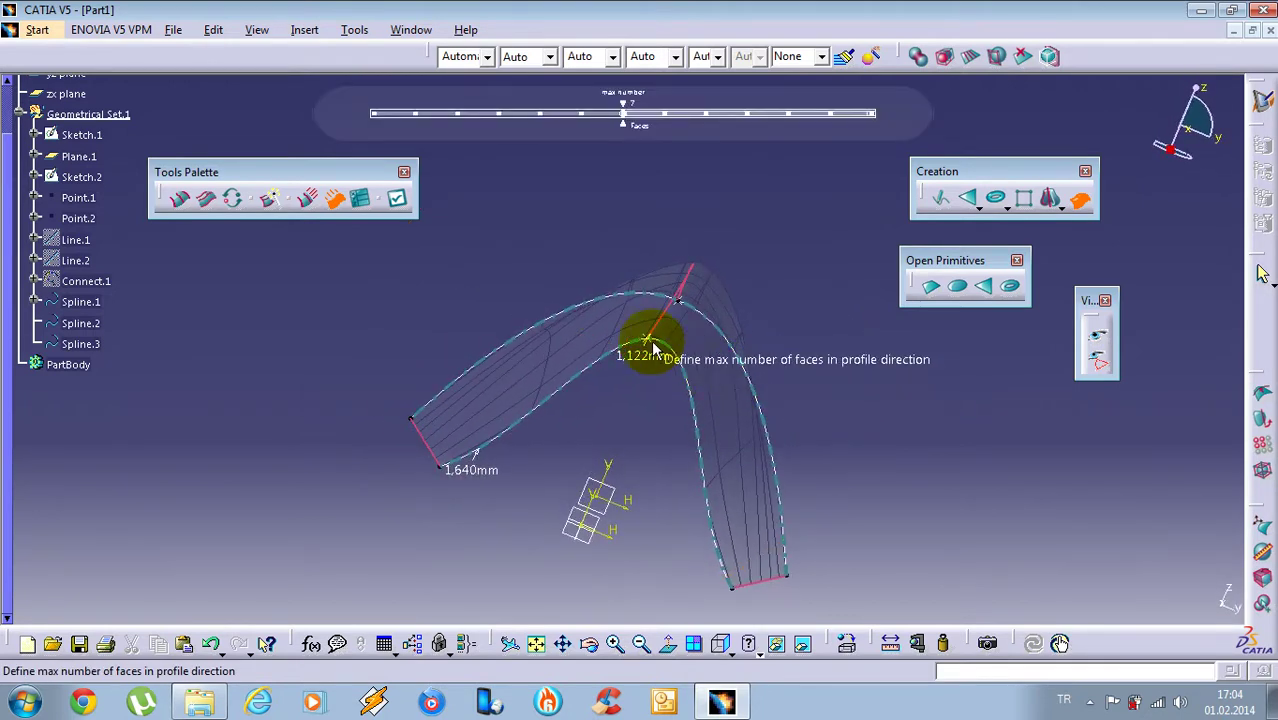
middle_drag(708, 297, 491, 250)
Enter an exact face number of 5 for the profile direction using Value Edition
right_click(799, 271)
click(898, 438)
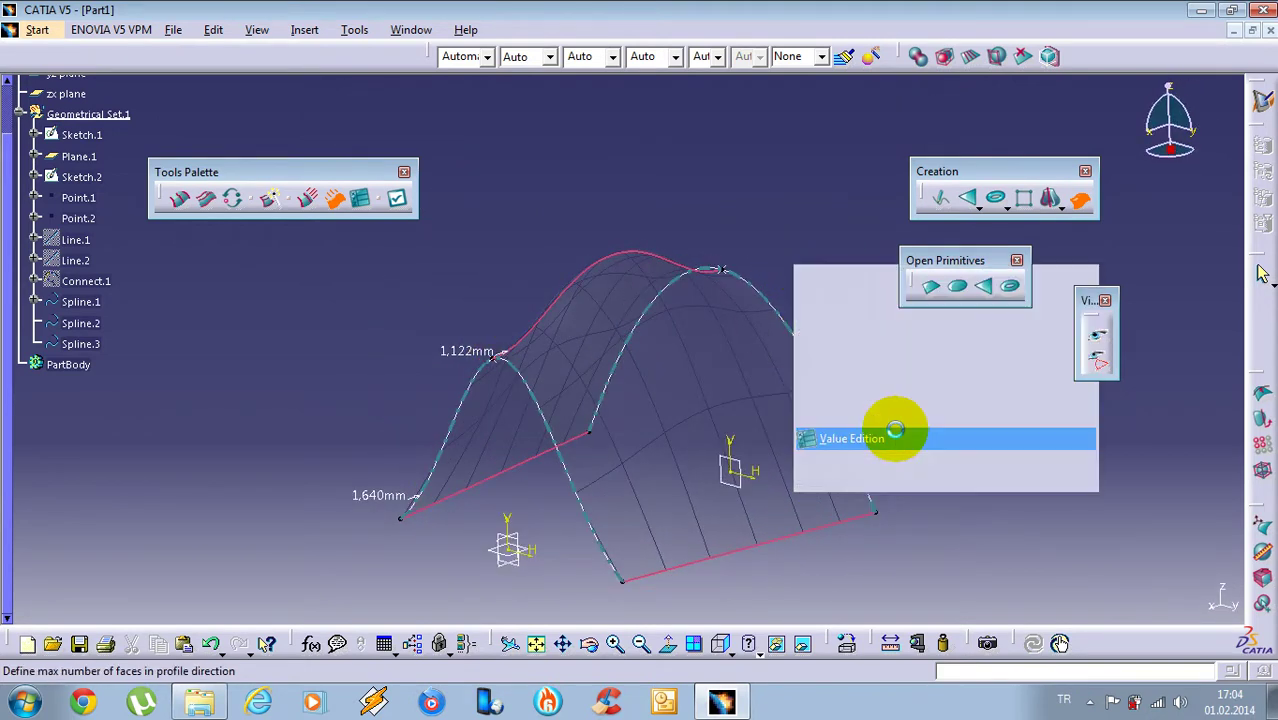
middle_drag(622, 298, 657, 374)
drag(1094, 533, 1079, 519)
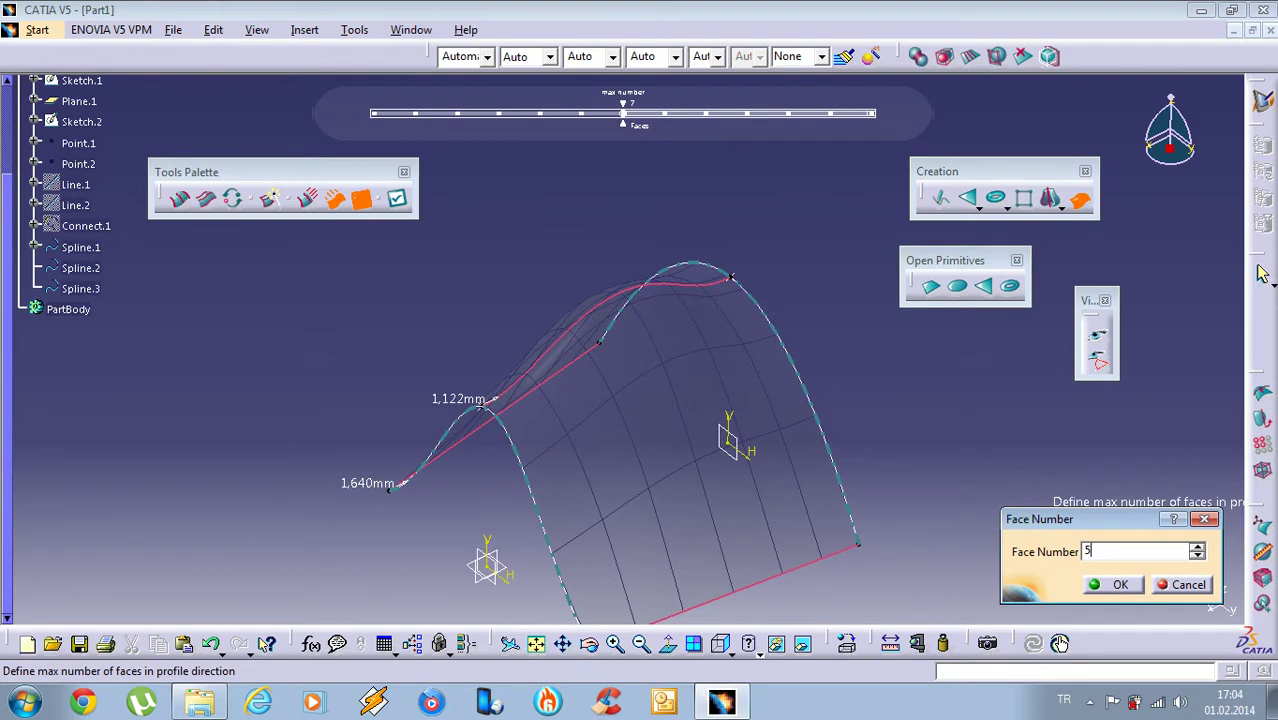
key(Return)
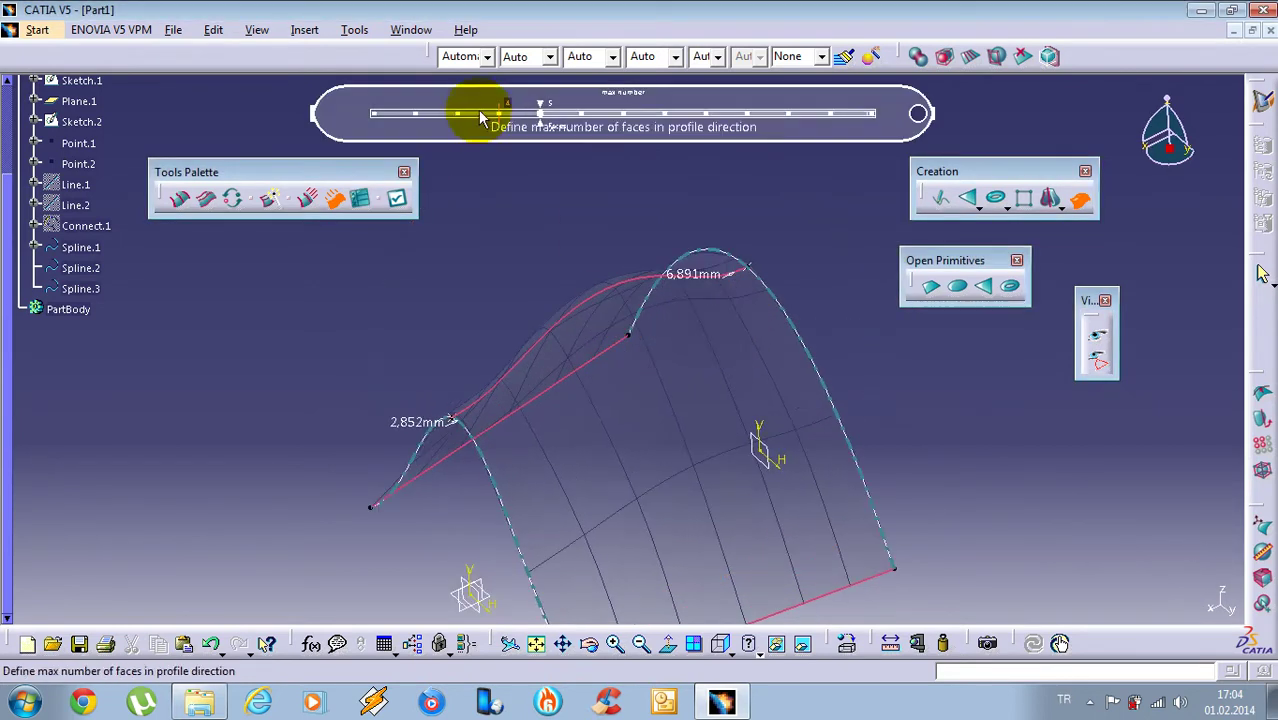
mouse_move(665, 297)
middle_down()
mouse_move(656, 254)
mouse_move(660, 275)
middle_up()
middle_drag(700, 421, 779, 369)
right_click(776, 268)
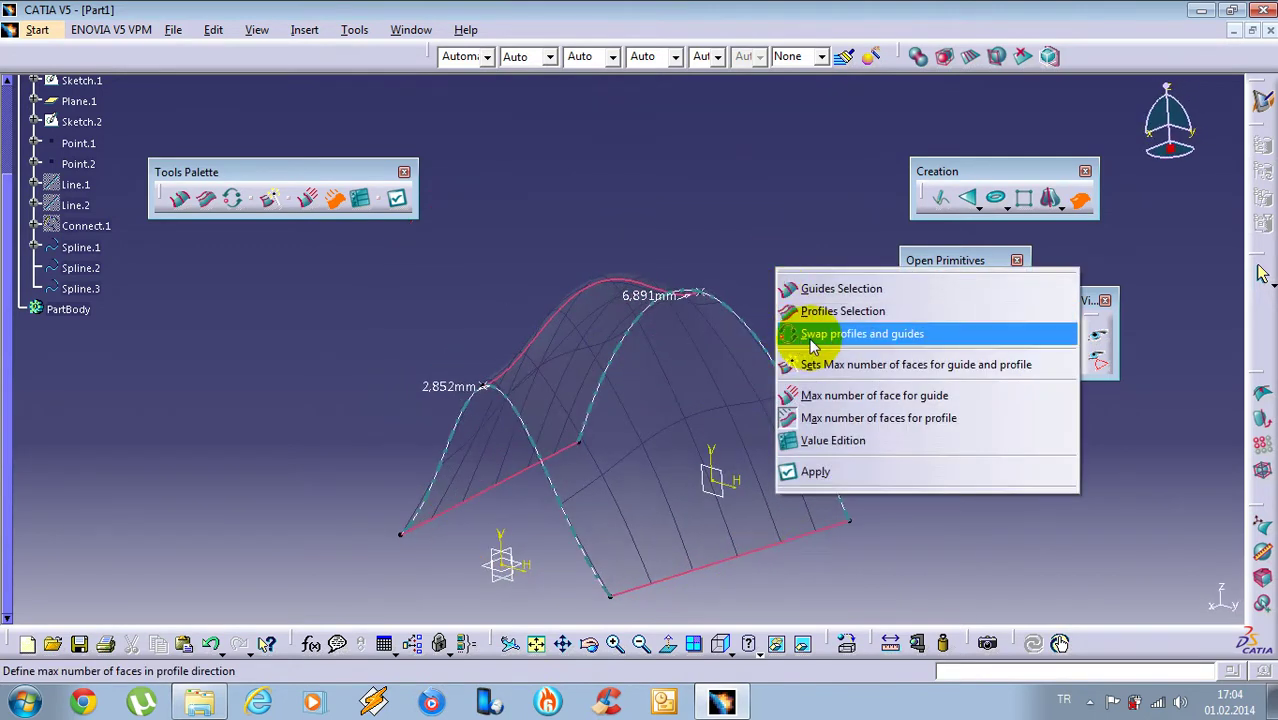
click(300, 176)
right_click(784, 256)
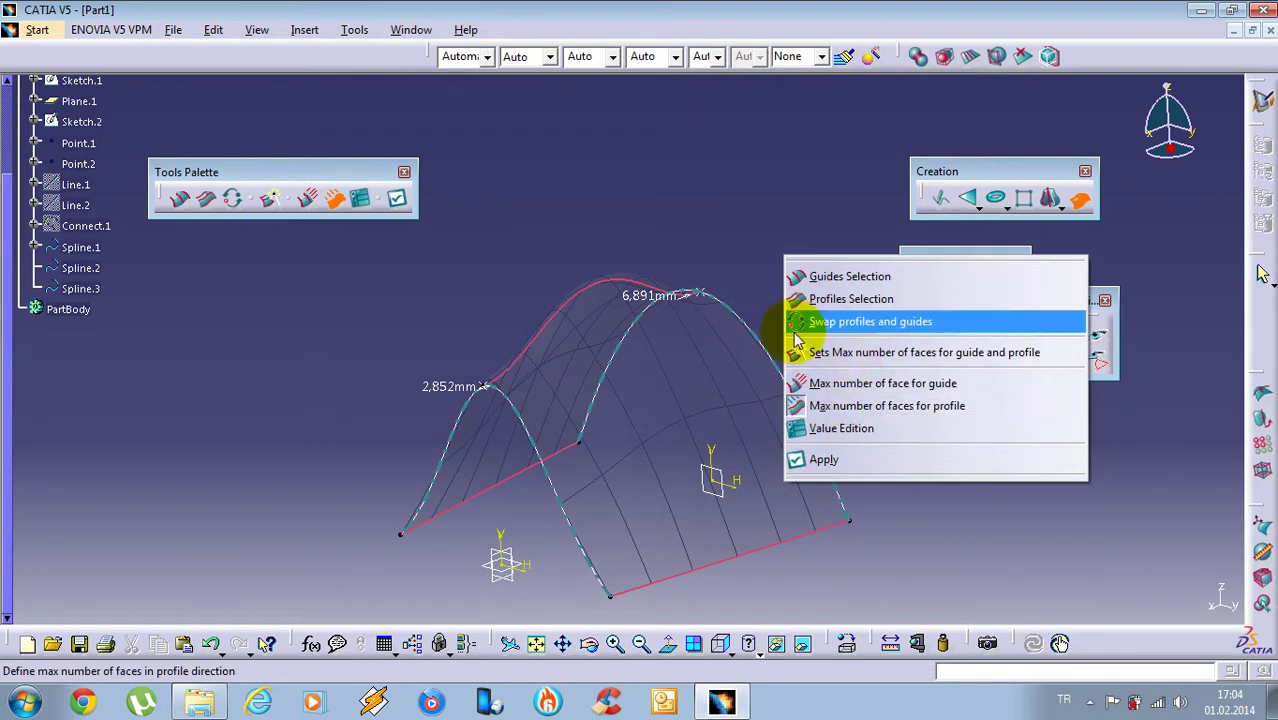
drag(252, 179, 255, 180)
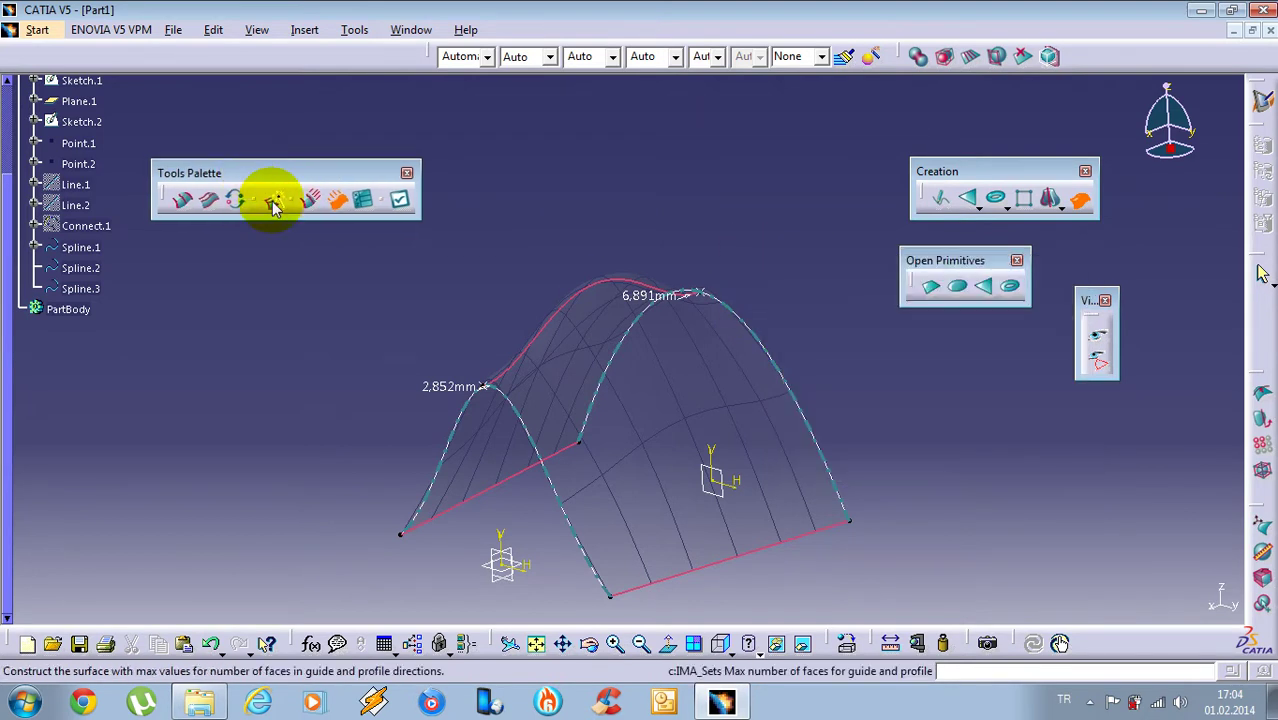
right_click(627, 211)
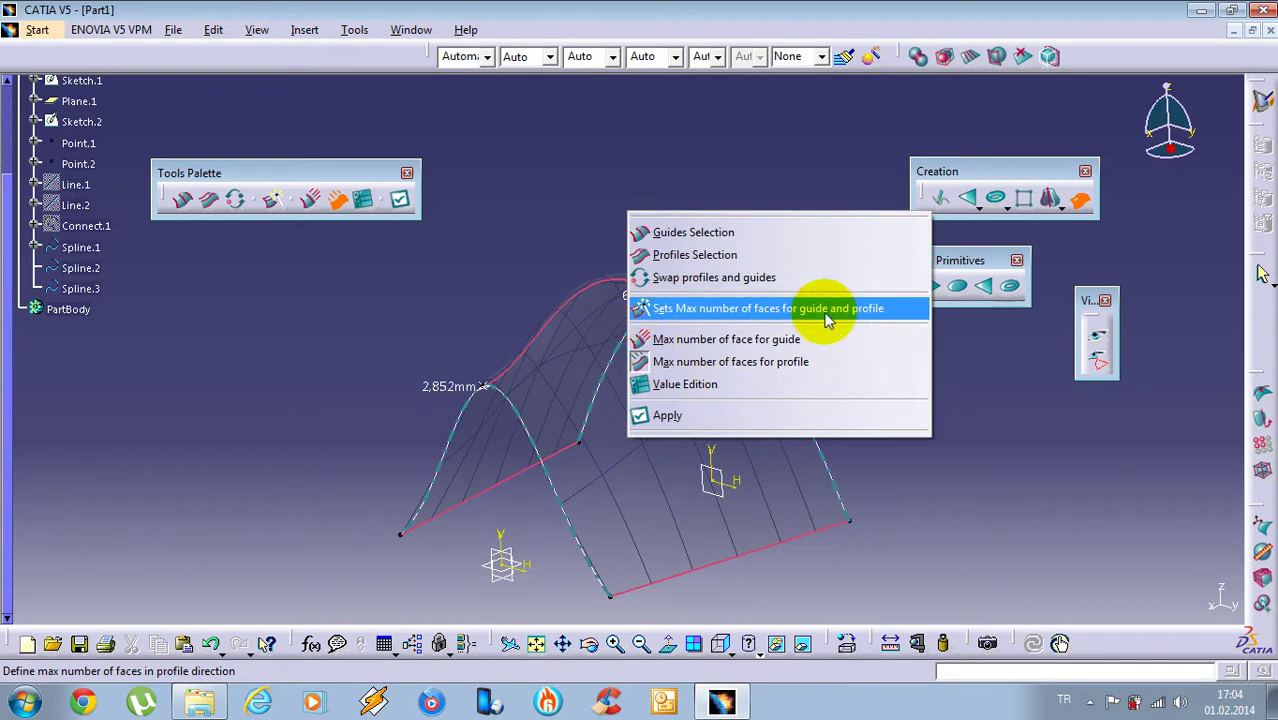
click(256, 172)
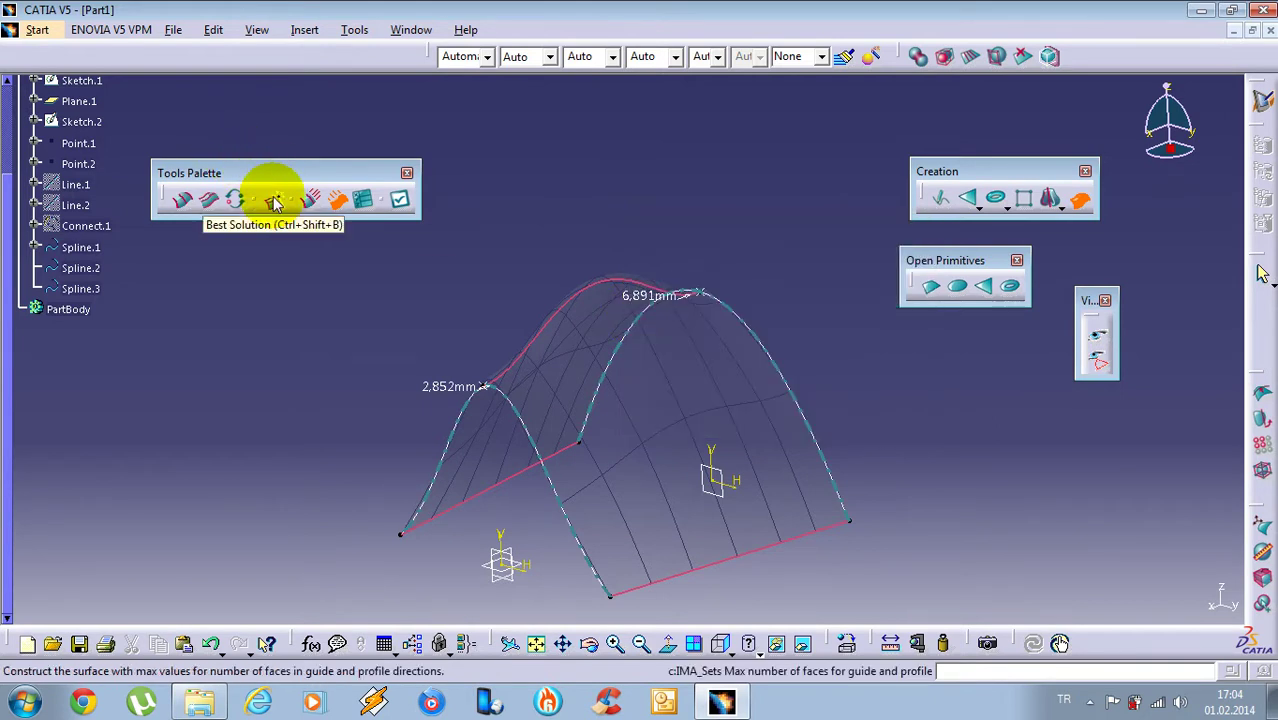
click(274, 202)
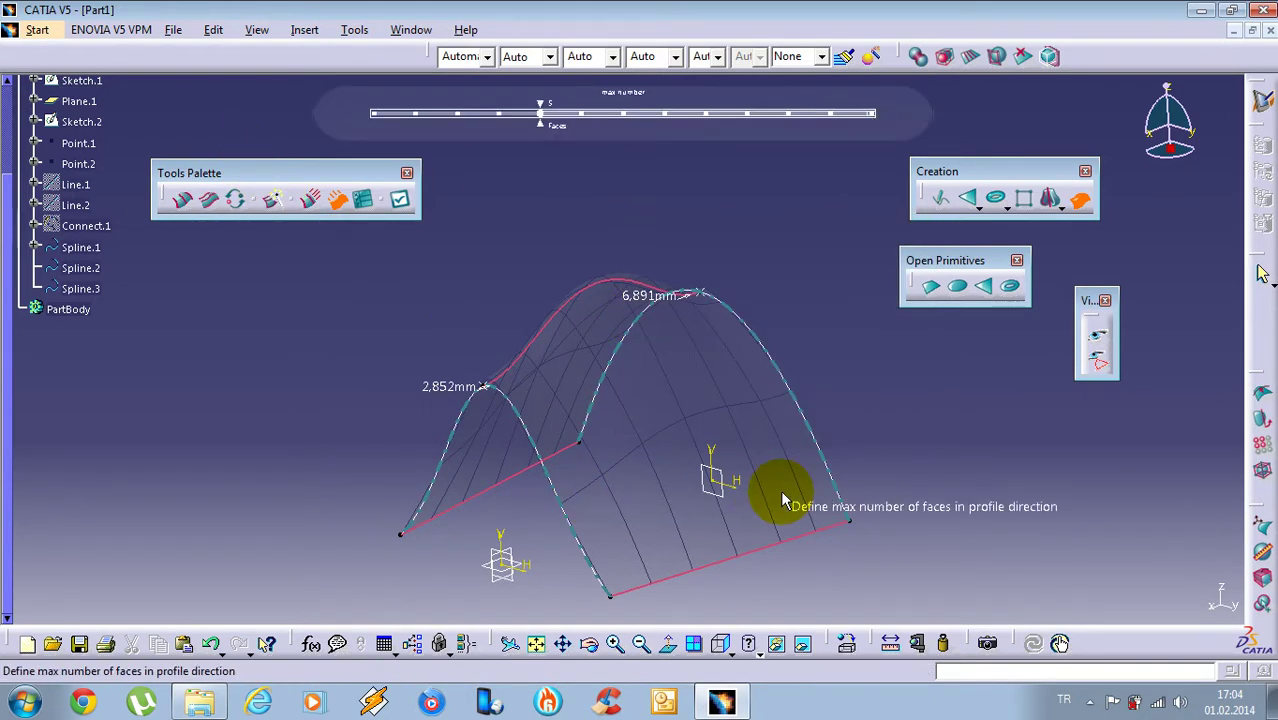
middle_drag(781, 490, 696, 508)
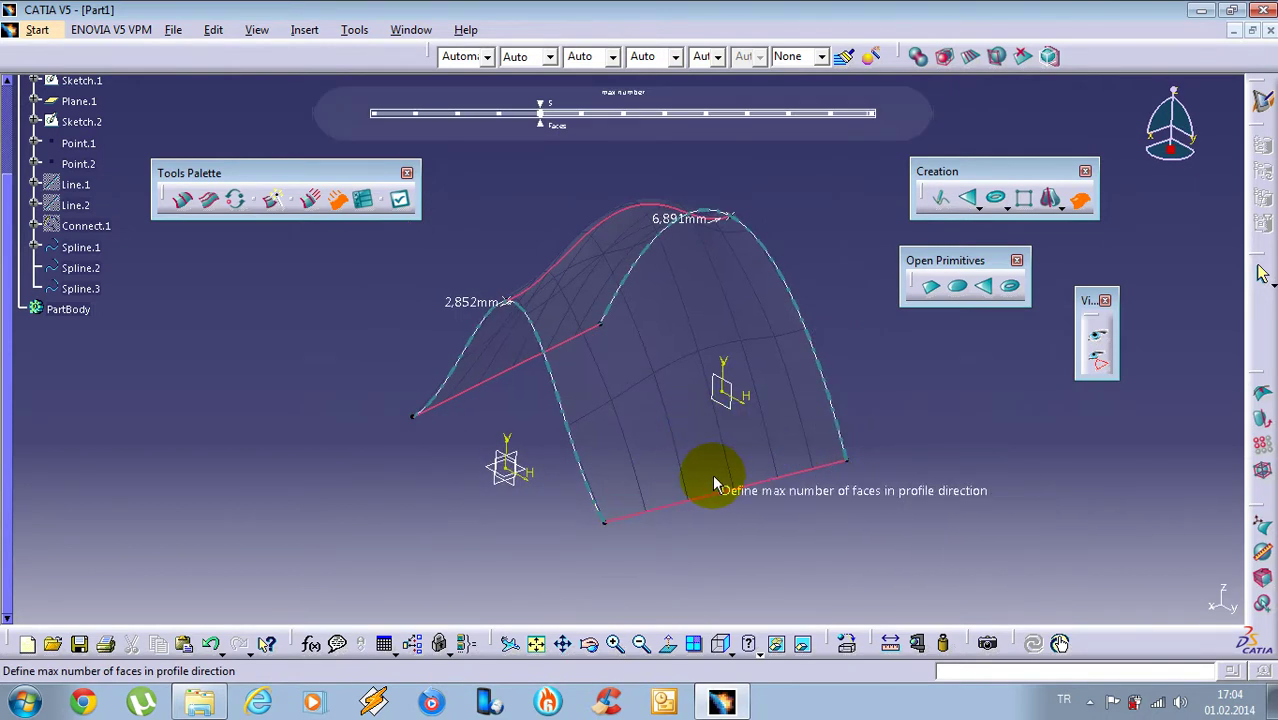
Release the maximum face limits on the net surface and apply it to create the subdivision surface
middle_drag(762, 430, 678, 438)
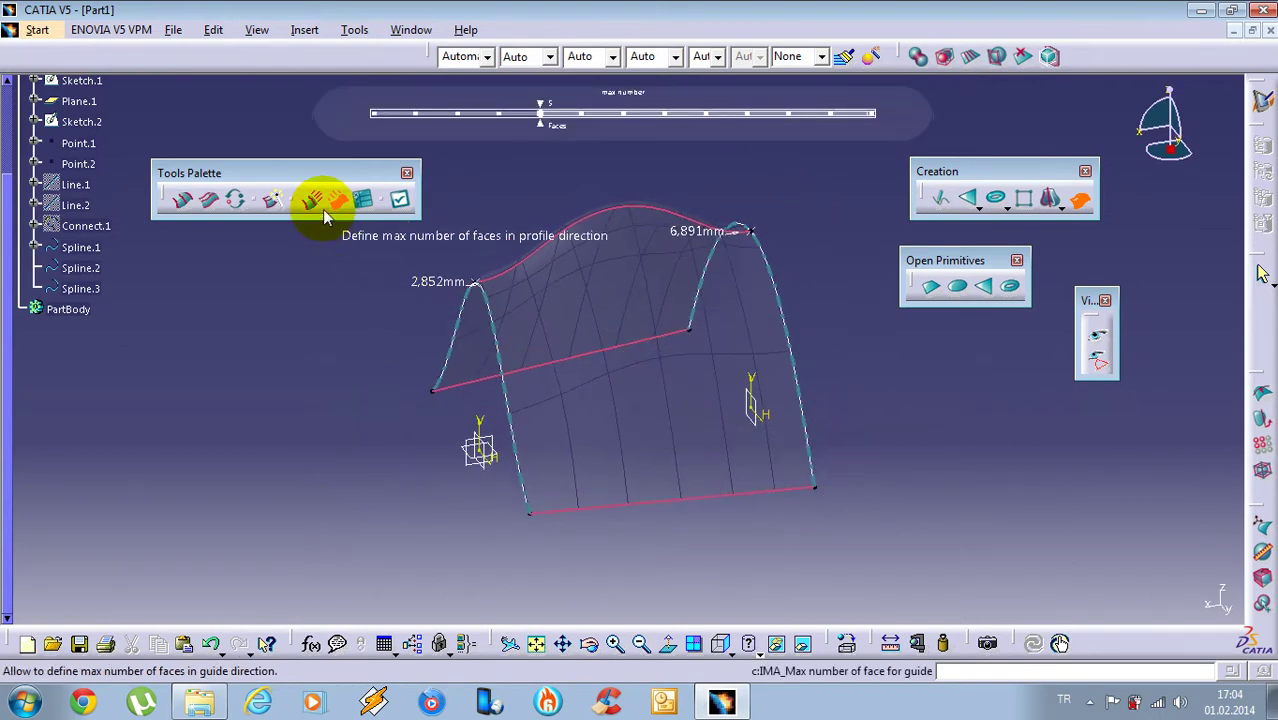
middle_drag(499, 399, 608, 414)
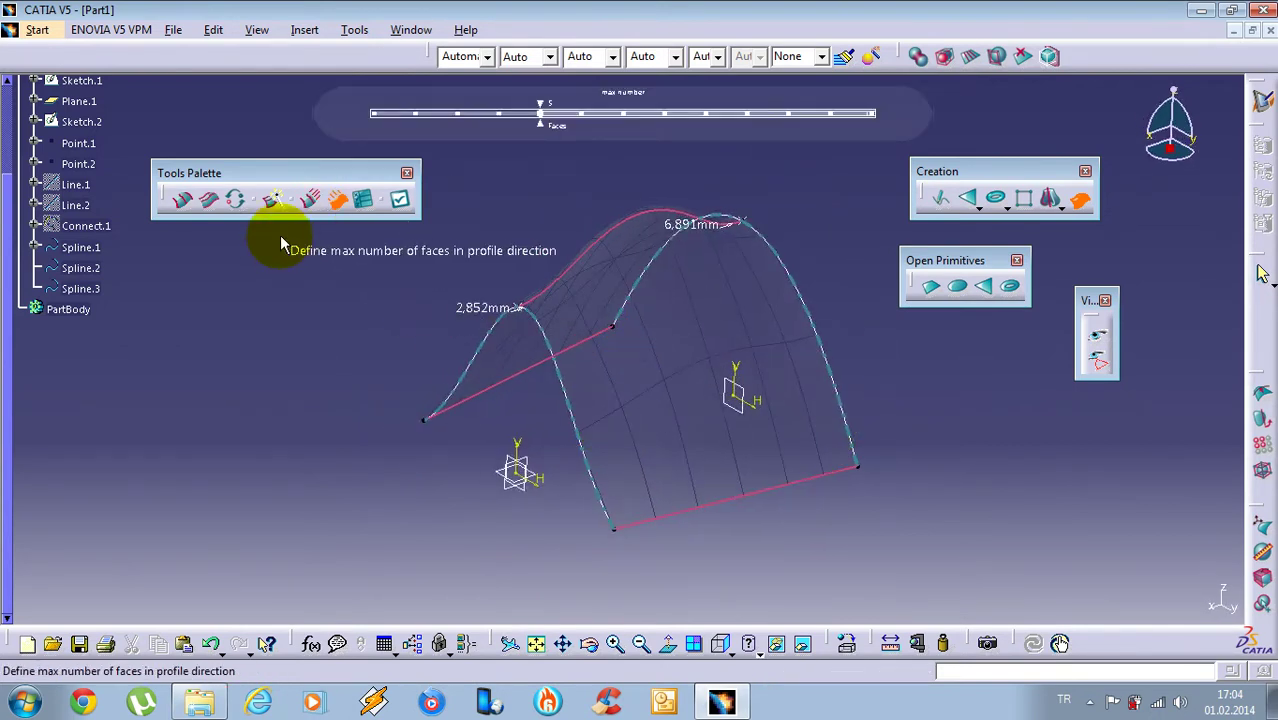
click(270, 200)
middle_drag(700, 346, 650, 360)
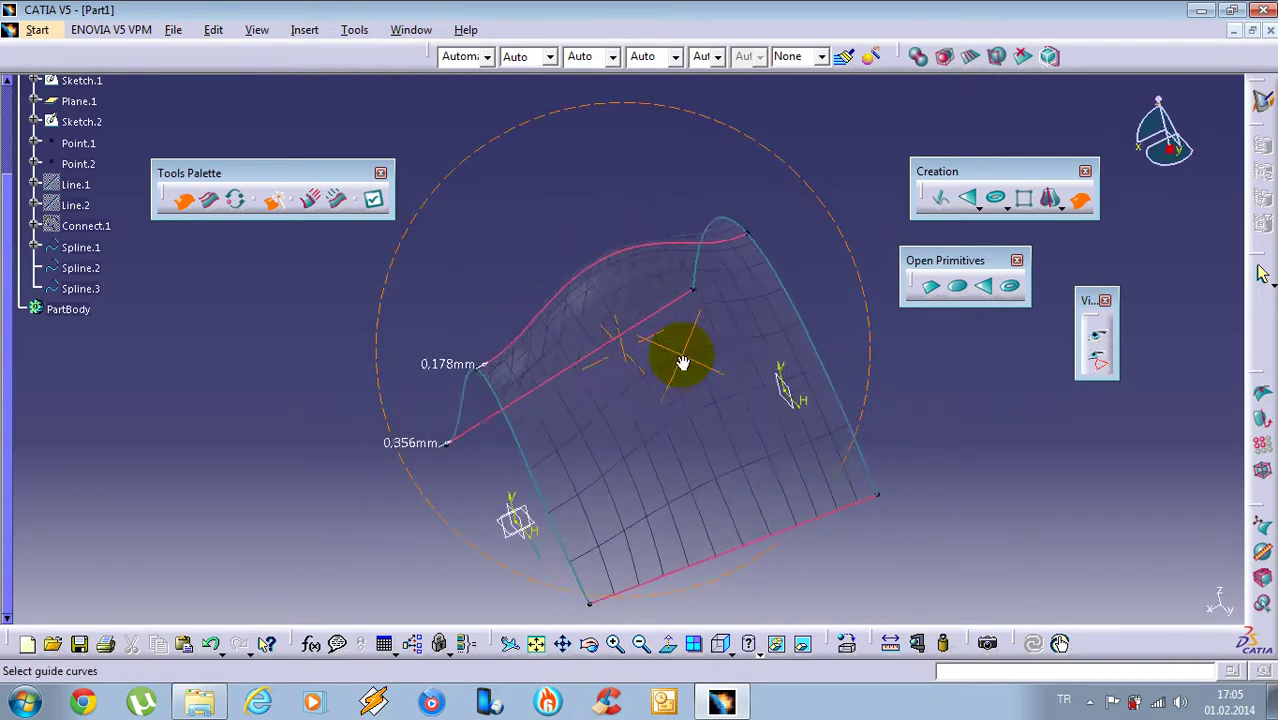
right_click(613, 200)
click(640, 386)
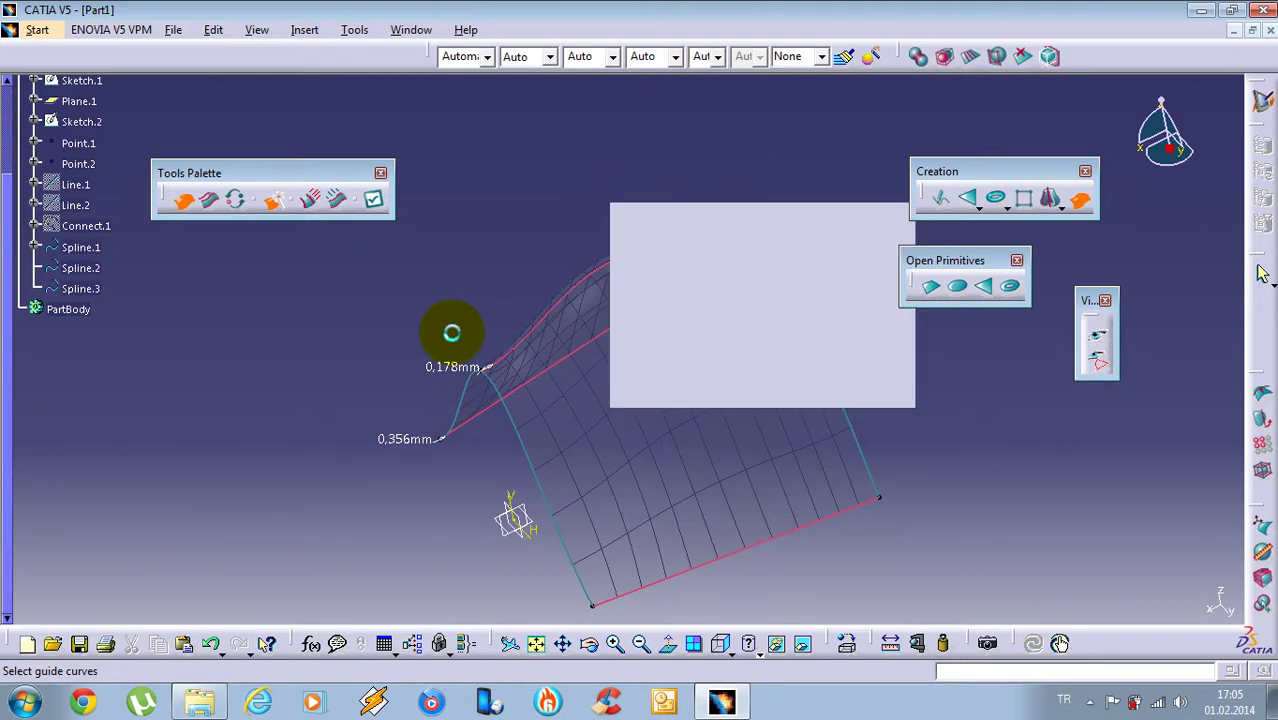
middle_drag(520, 300, 730, 294)
click(730, 294)
Open the subdivision surface for Modification, select a group of vertices near its middle and translate them well above the surface
click(1100, 338)
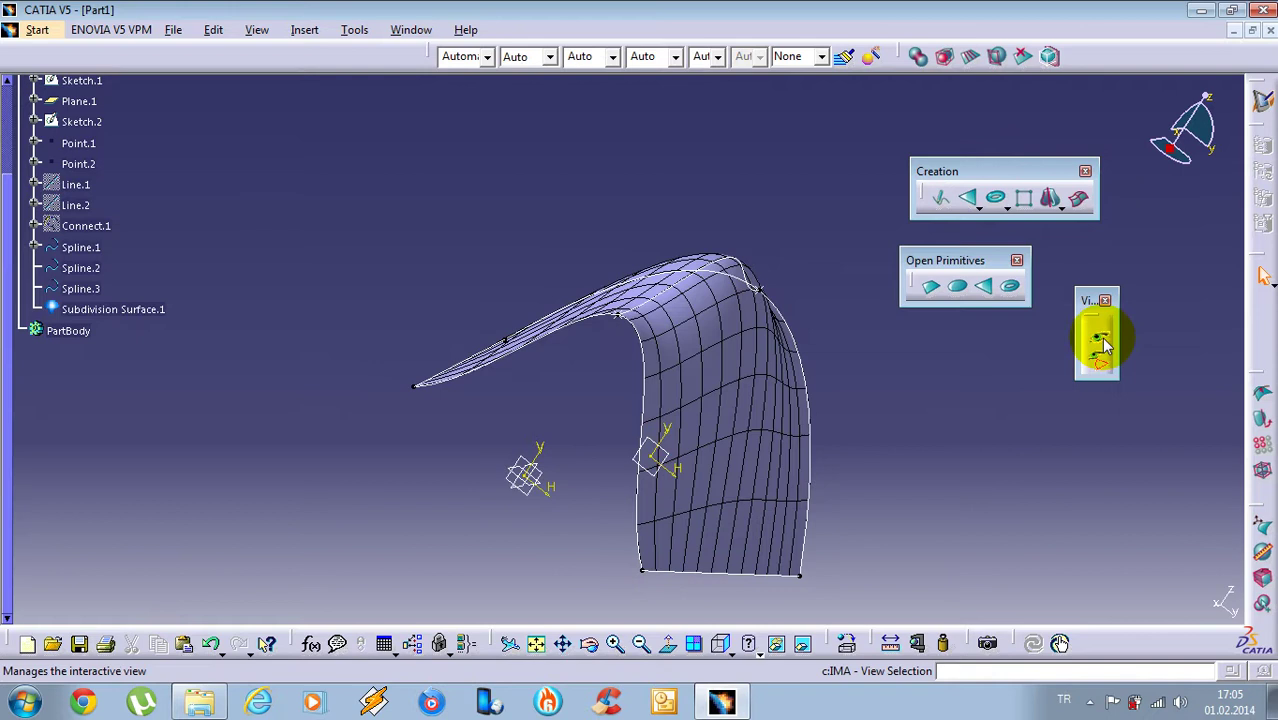
click(860, 153)
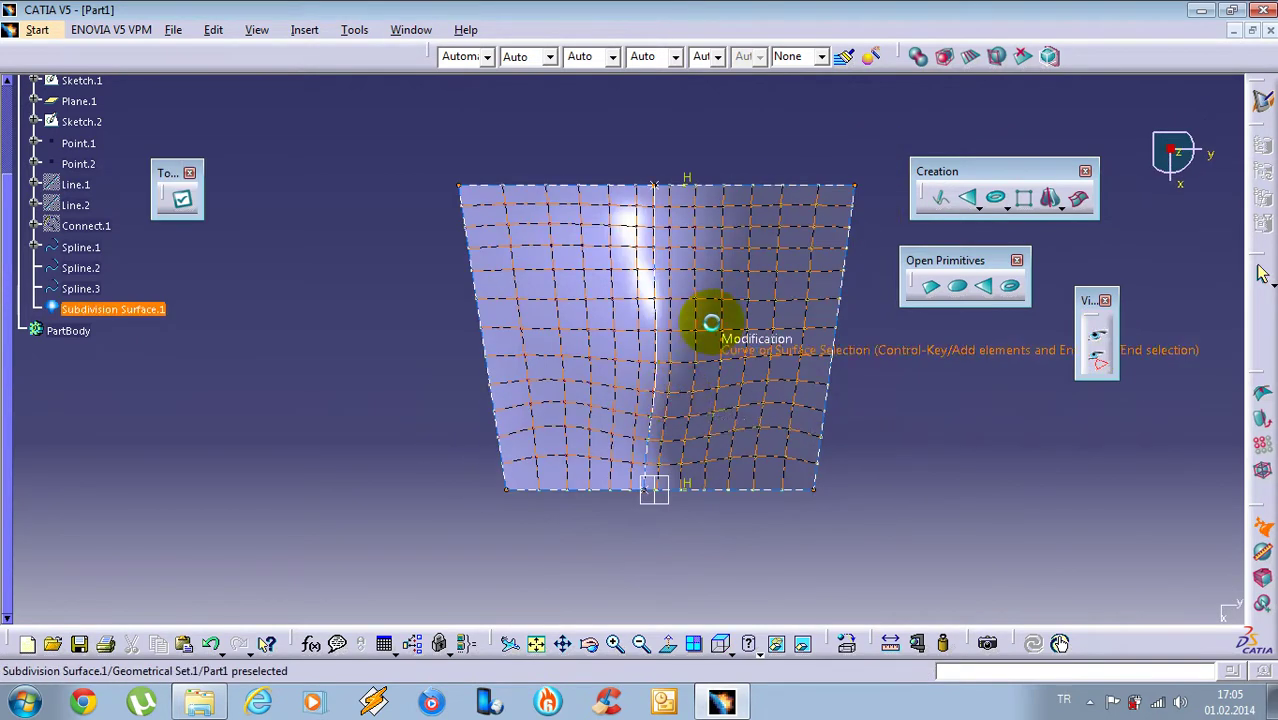
click(710, 322)
ctrl+middle_drag(767, 410, 714, 319)
drag(825, 463, 825, 463)
ctrl+middle_drag(825, 463, 722, 243)
right_click(714, 188)
click(747, 263)
middle_drag(718, 376, 750, 337)
drag(750, 337, 736, 80)
ctrl+middle_drag(799, 243, 659, 308)
click(867, 337)
double_click(659, 308)
Stretch the raised vertices with Affinity to about 265.7 mm along Y, then finish the modification
right_click(740, 300)
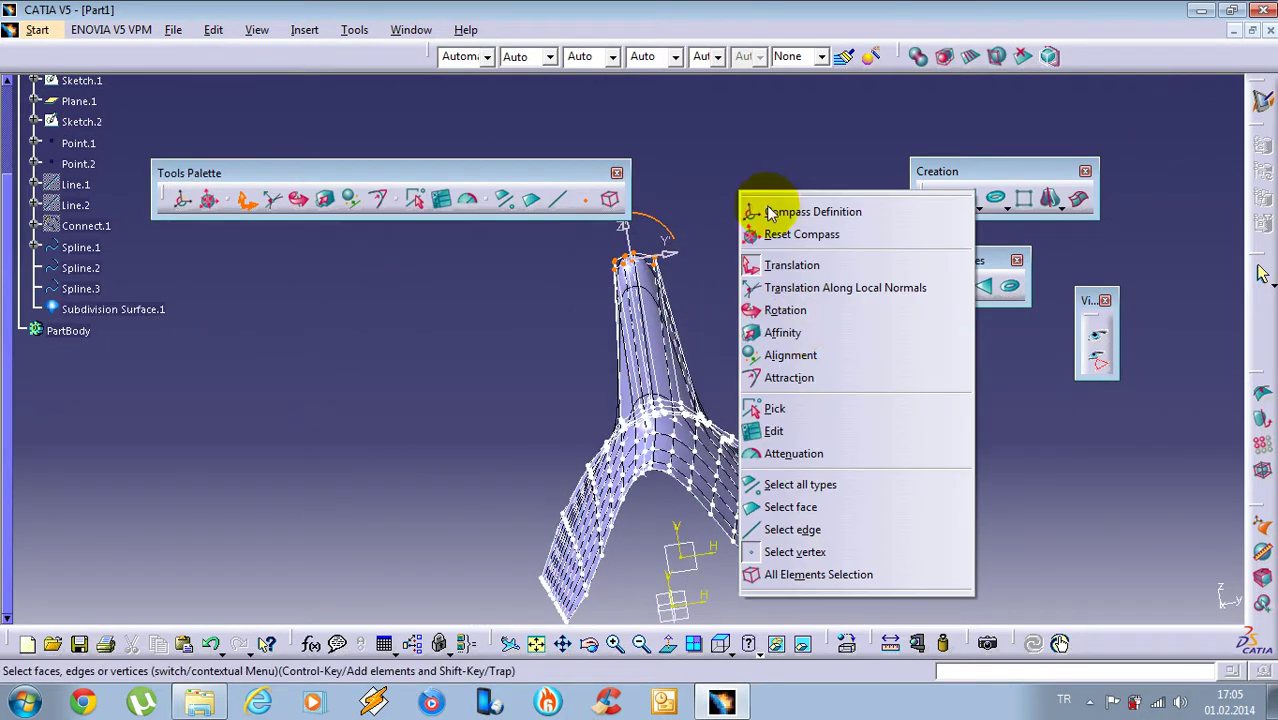
click(771, 336)
middle_drag(738, 381, 812, 538)
drag(748, 414, 1064, 423)
middle_drag(840, 430, 620, 405)
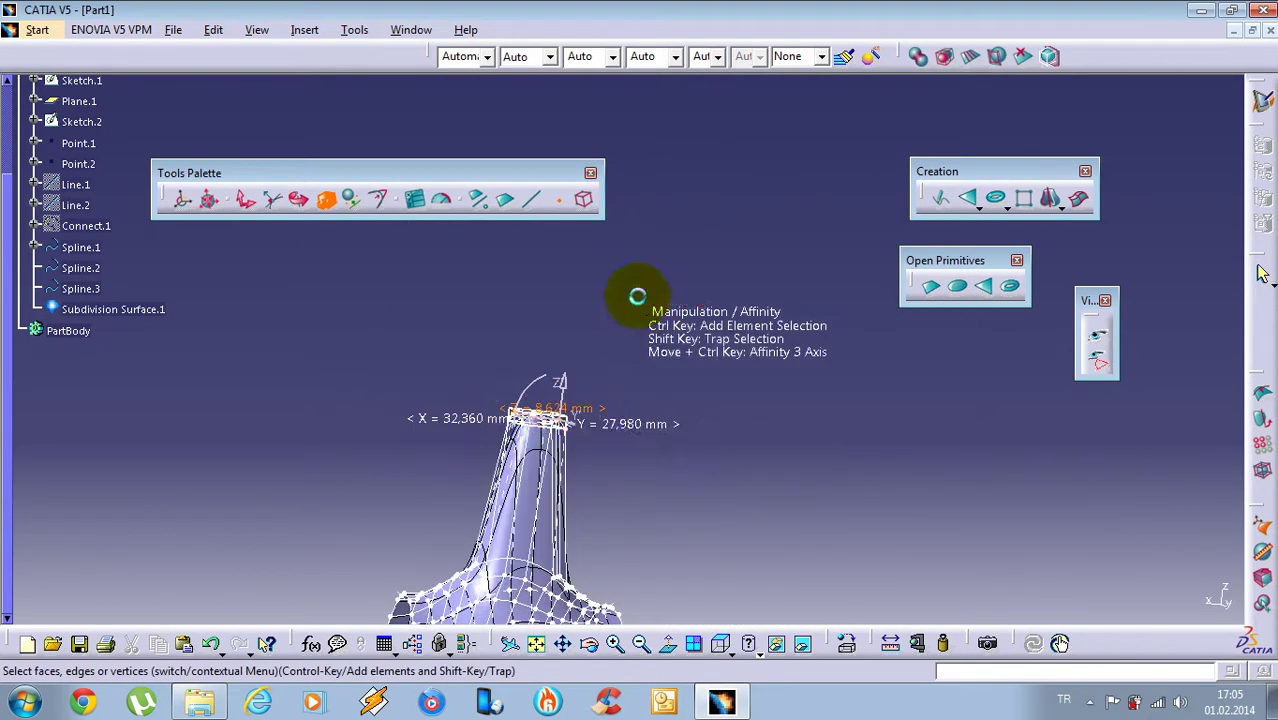
middle_drag(520, 372, 608, 428)
shift+drag(526, 382, 970, 537)
right_click(628, 418)
click(672, 442)
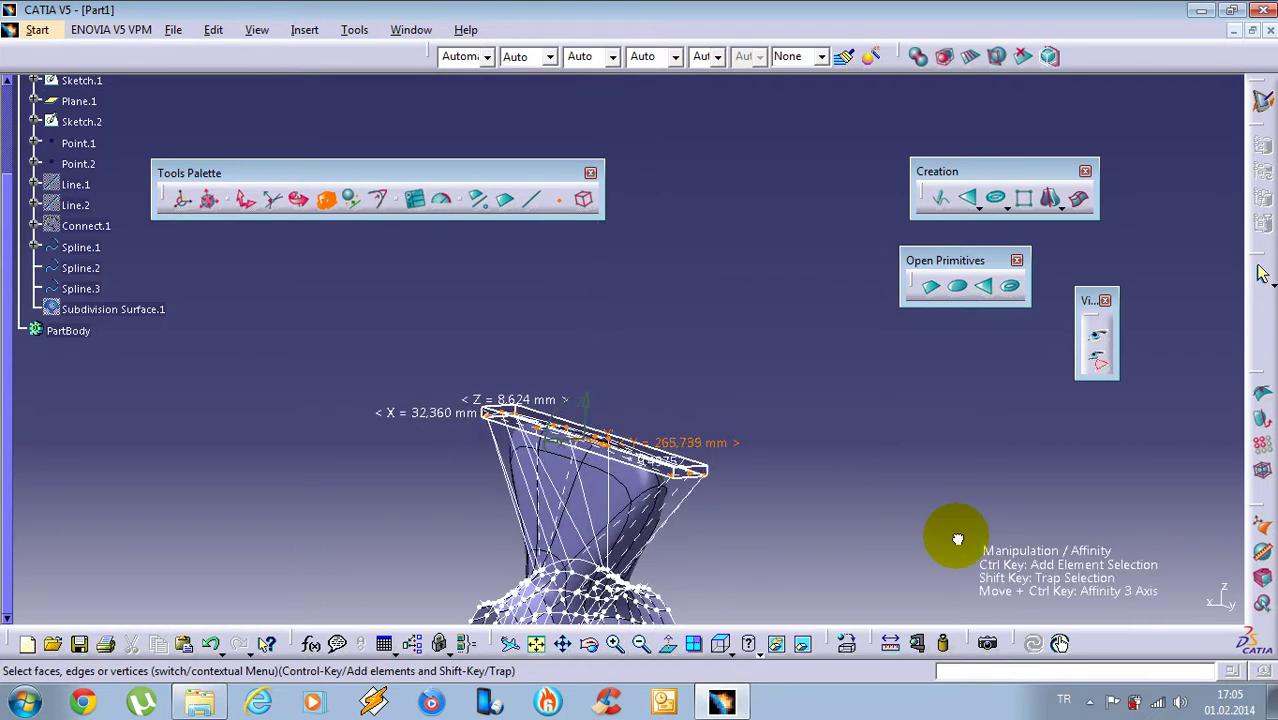
key(Escape)
middle_drag(706, 264, 800, 394)
scroll(120, 256, up, 2)
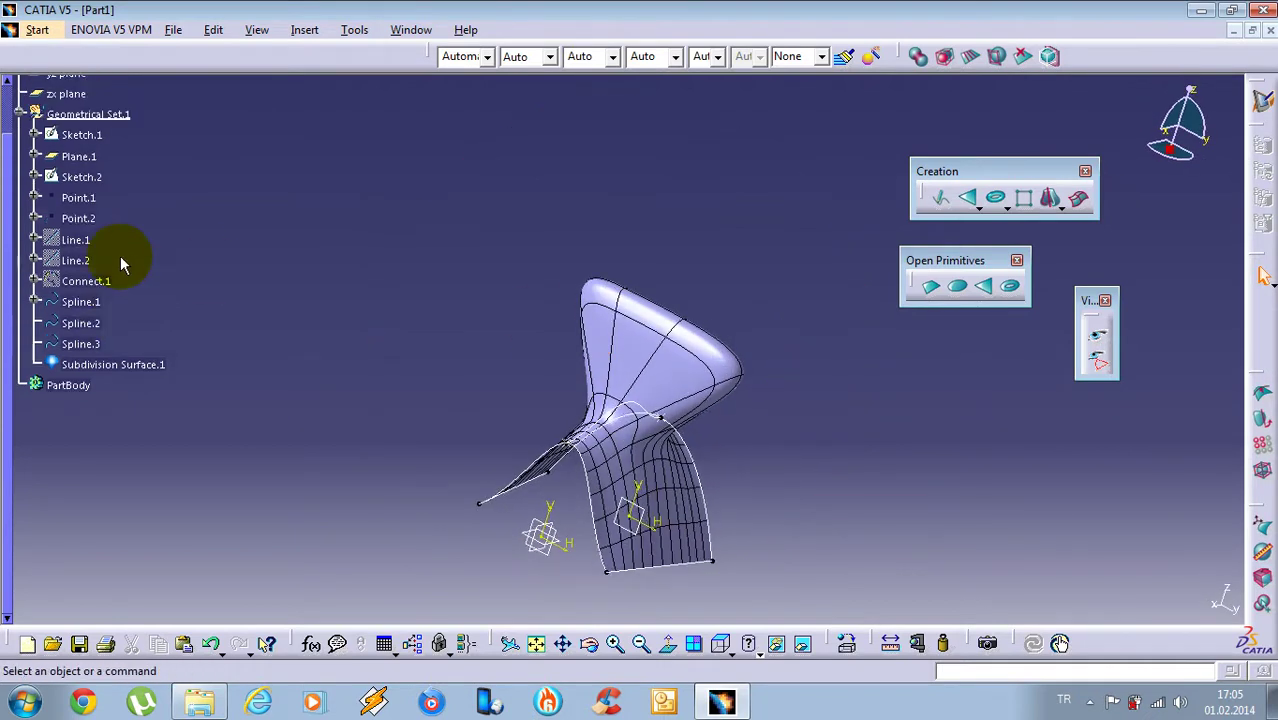
Hide the subdivision surface together with all remaining splines, sketches, points and planes
right_click(622, 340)
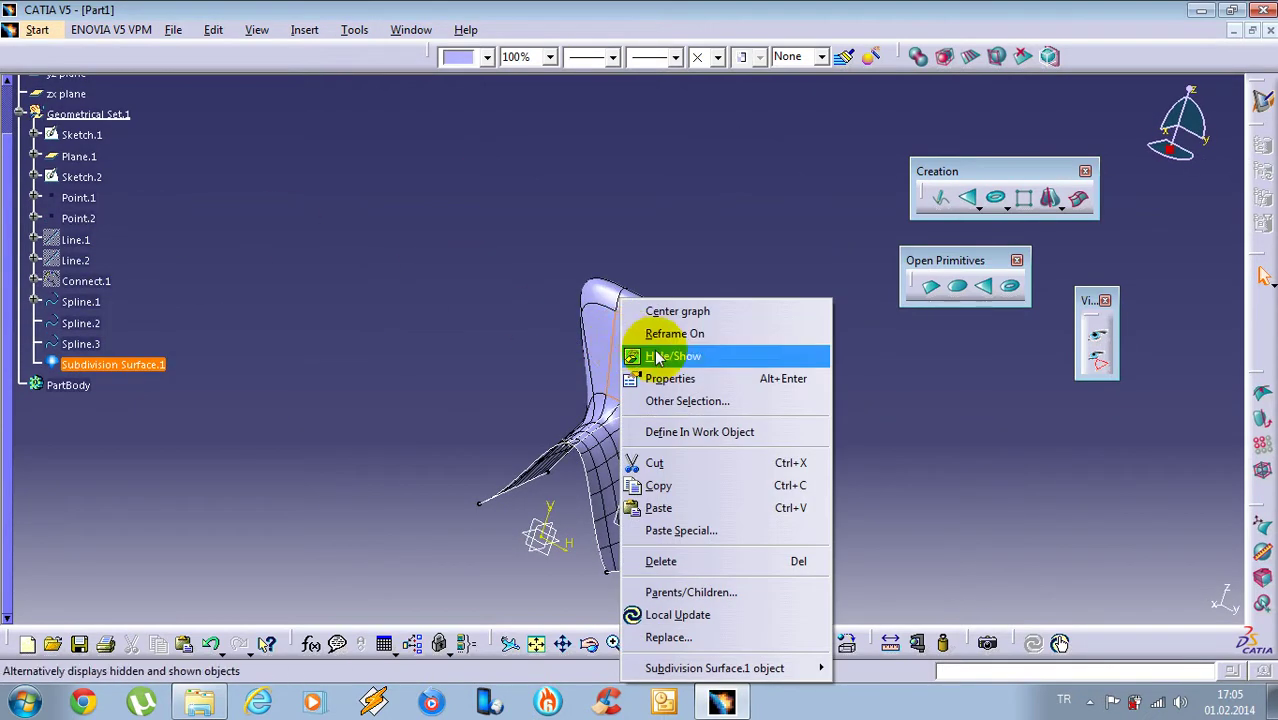
click(633, 354)
middle_drag(509, 350, 397, 262)
drag(393, 252, 762, 538)
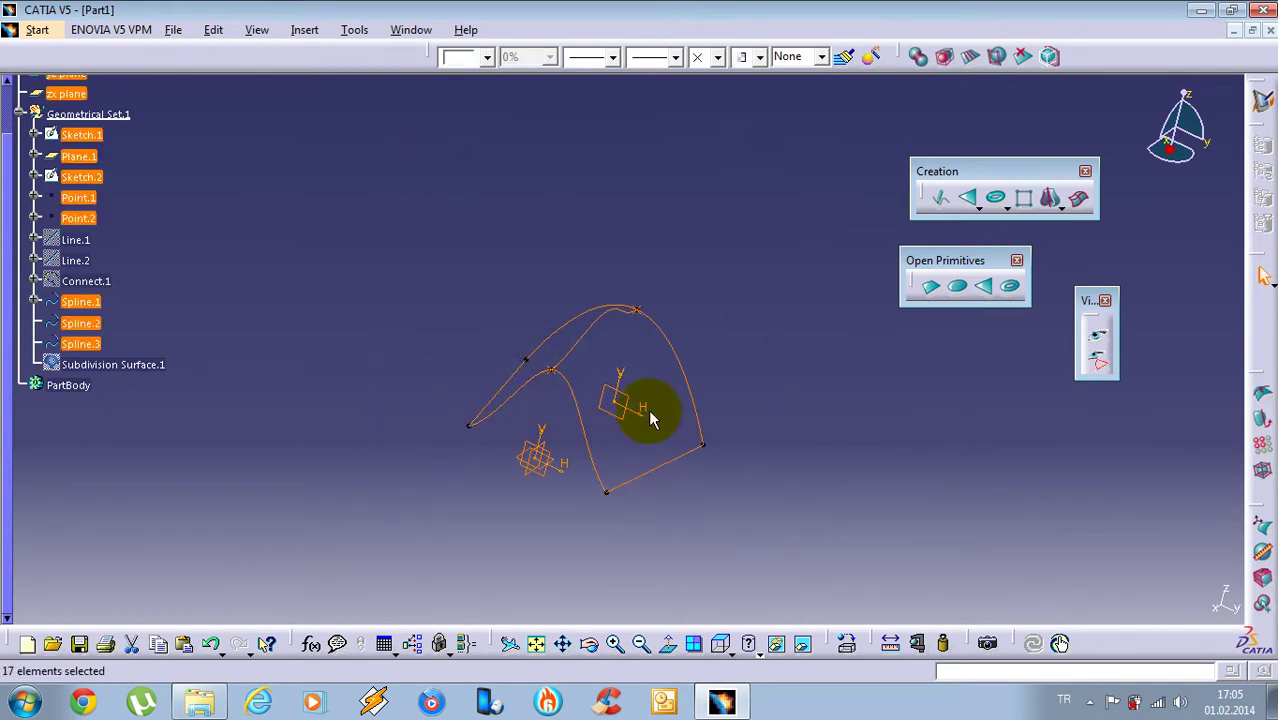
right_click(572, 303)
click(619, 350)
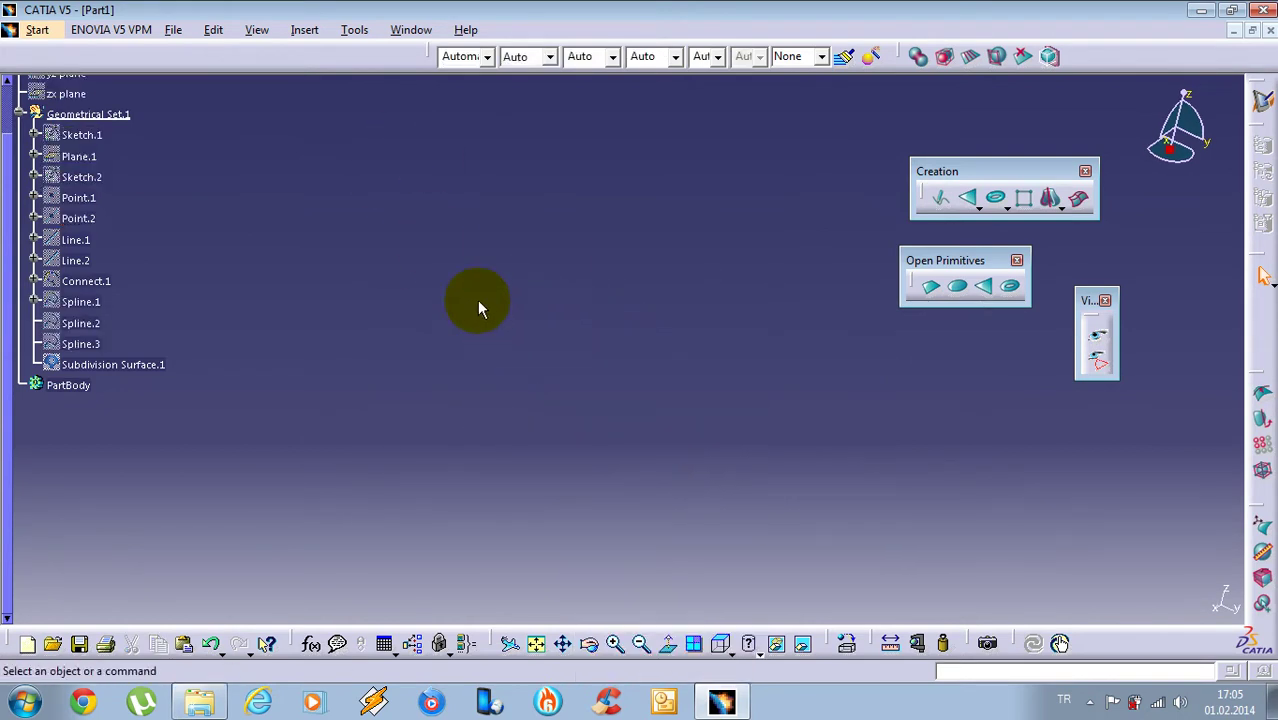
Collapse Geometrical Set.1 in the tree and rename it Net Surface
click(20, 114)
right_click(92, 115)
click(148, 200)
click(963, 122)
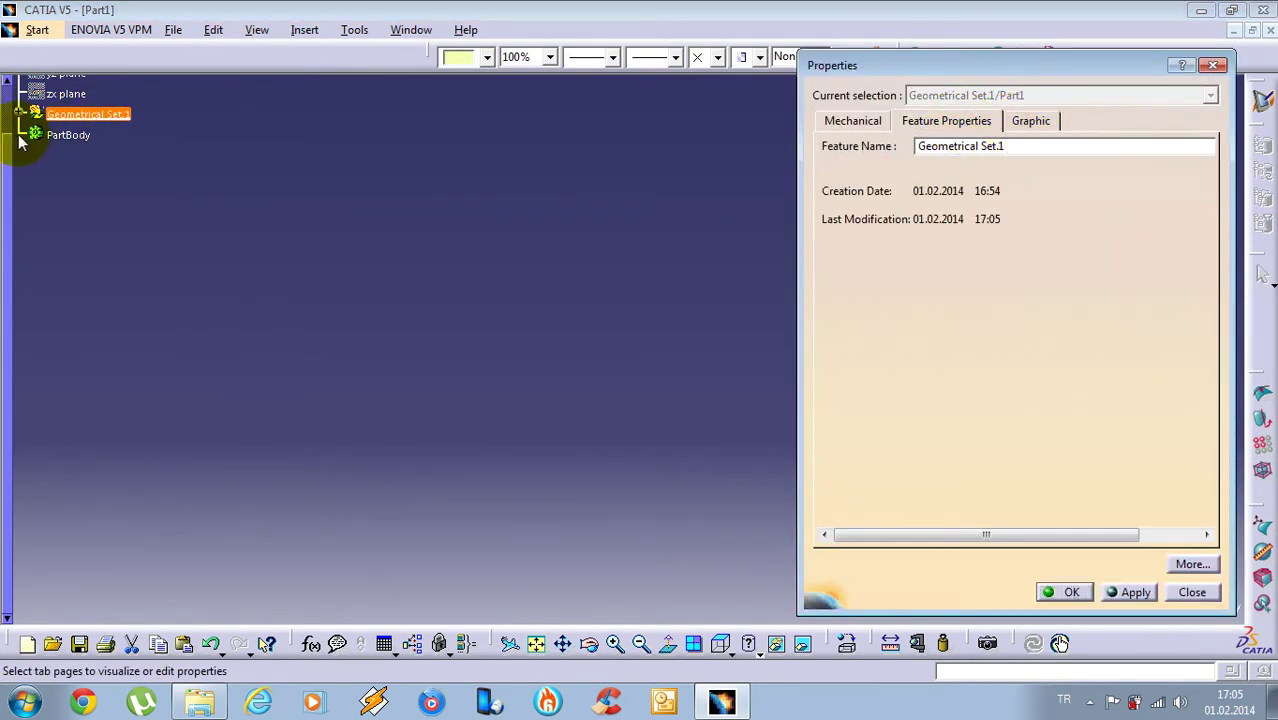
key(Escape)
right_click(105, 115)
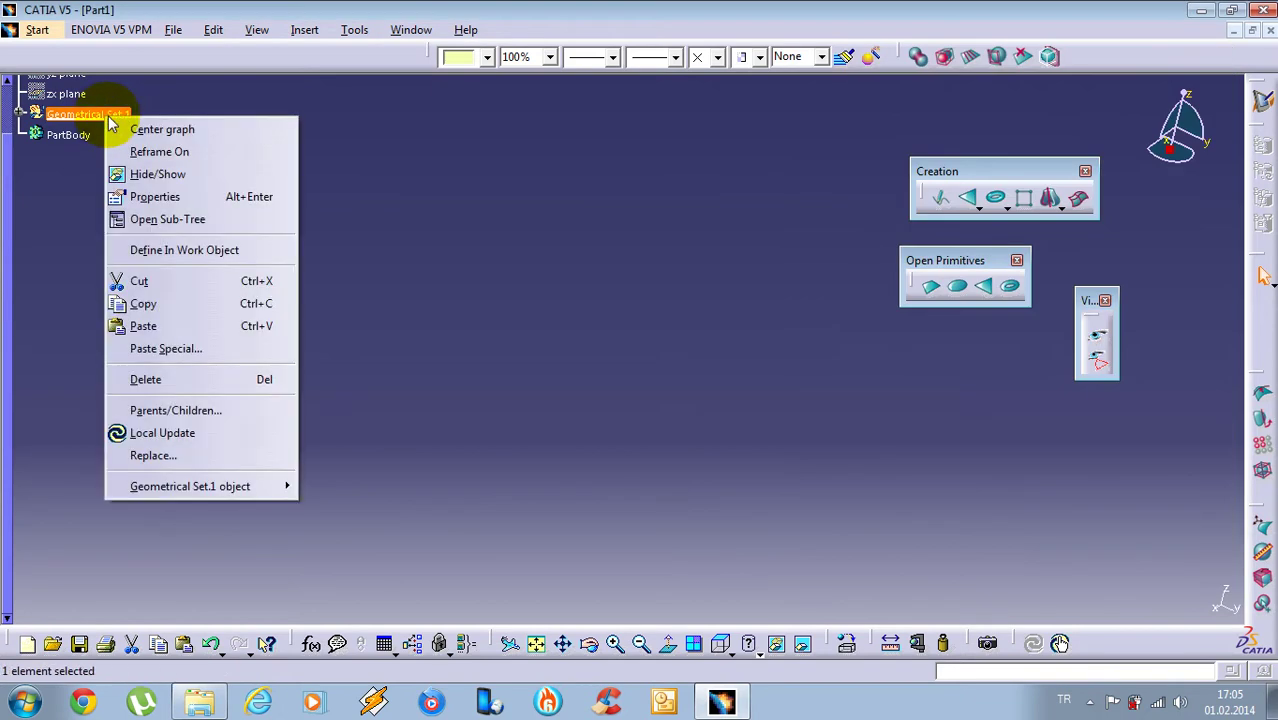
click(155, 197)
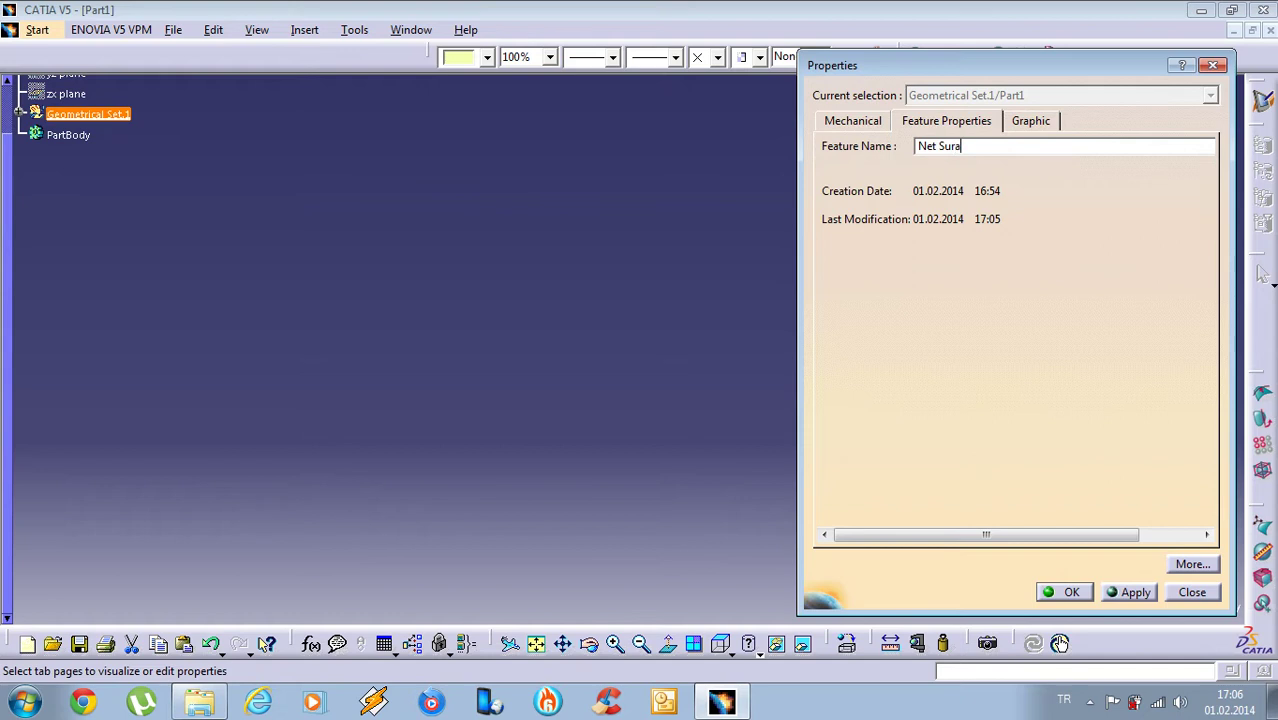
text(ce)
key(Return)
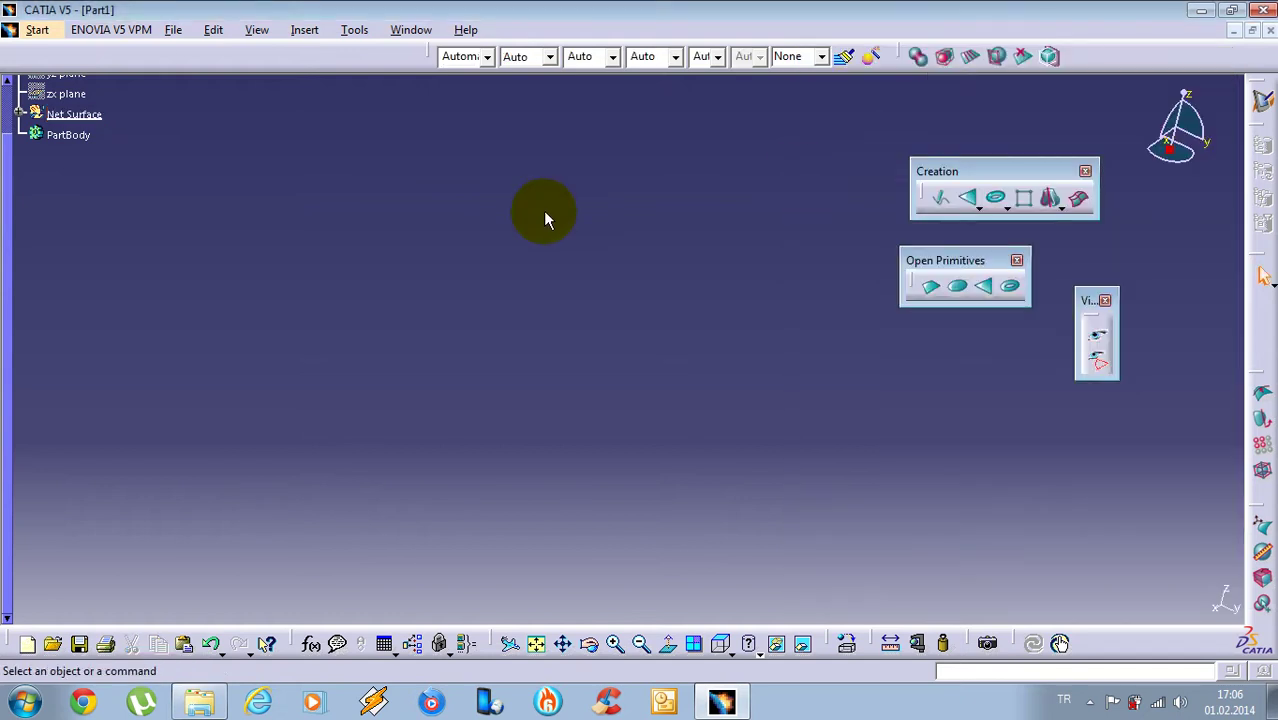
Insert a new geometrical set named Revolve under Part1
click(304, 30)
click(348, 63)
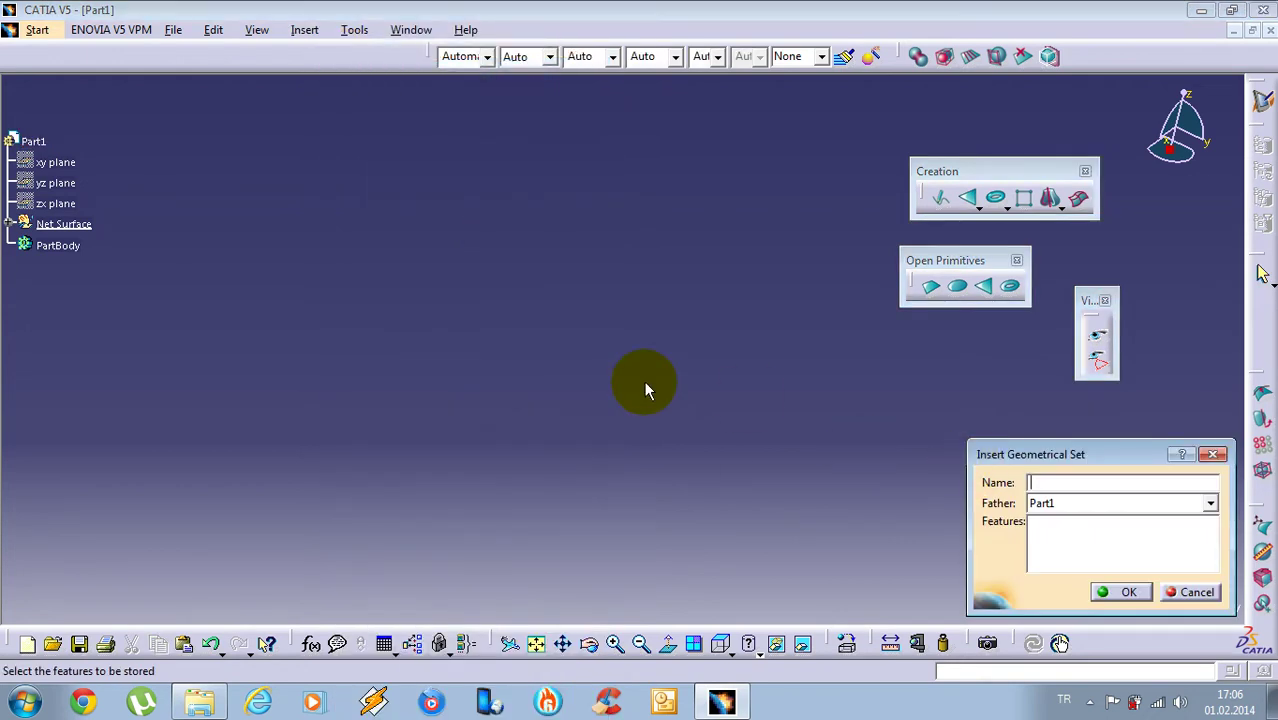
text(Revolve)
key(Return)
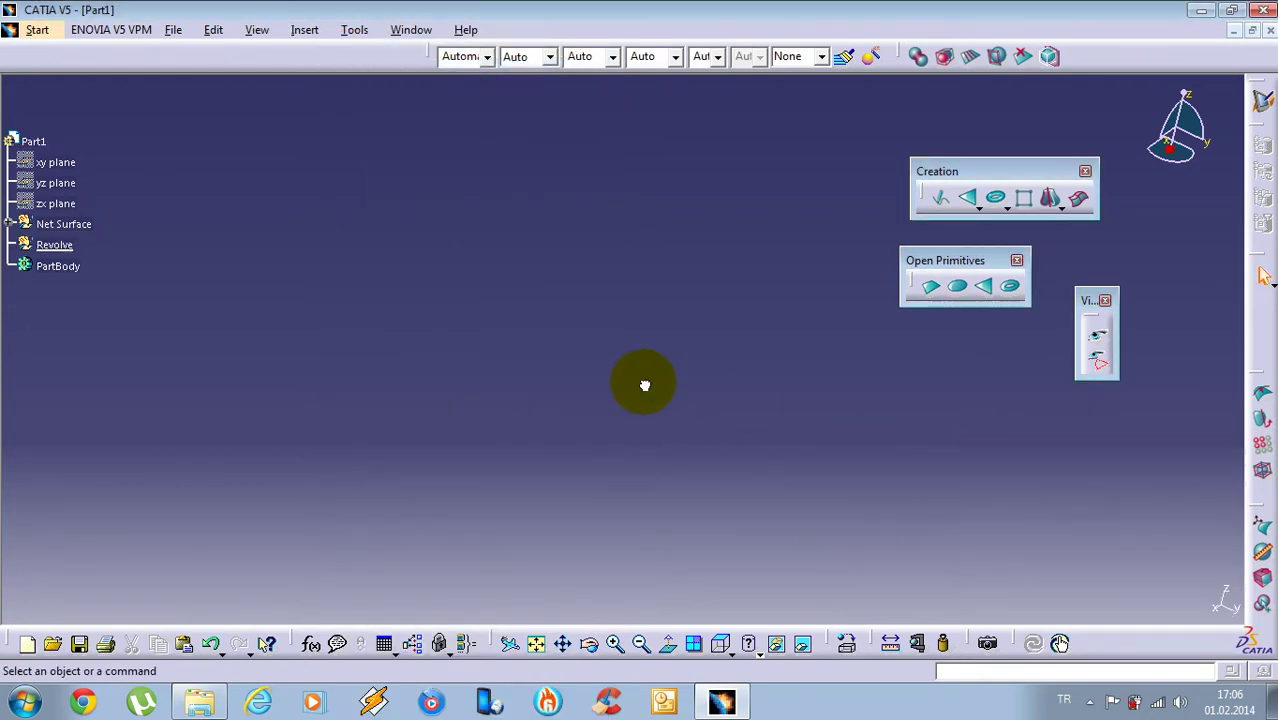
Insert another geometrical set named Extruded under Part1
click(305, 30)
click(350, 63)
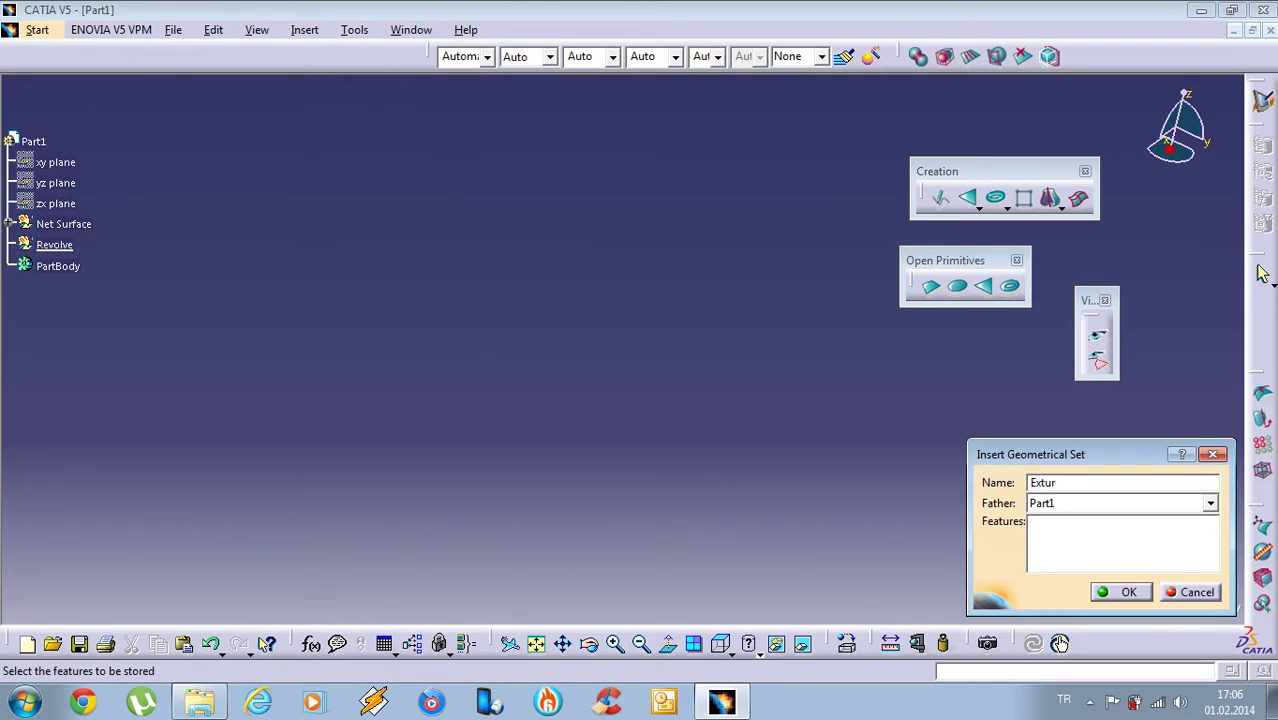
text(Extruded)
key(Return)
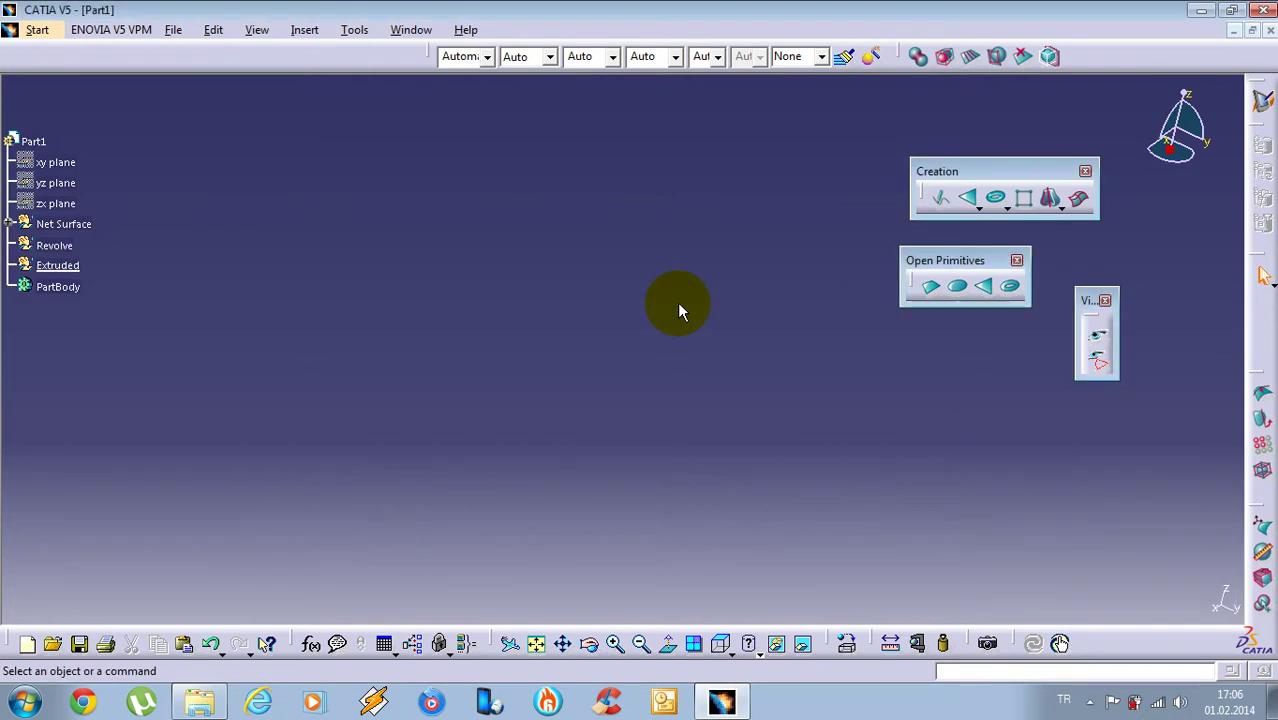
Start an Extrude surface and draw an open, roughly car-shaped profile from 19 vertices on the plane parallel to zx
click(1118, 343)
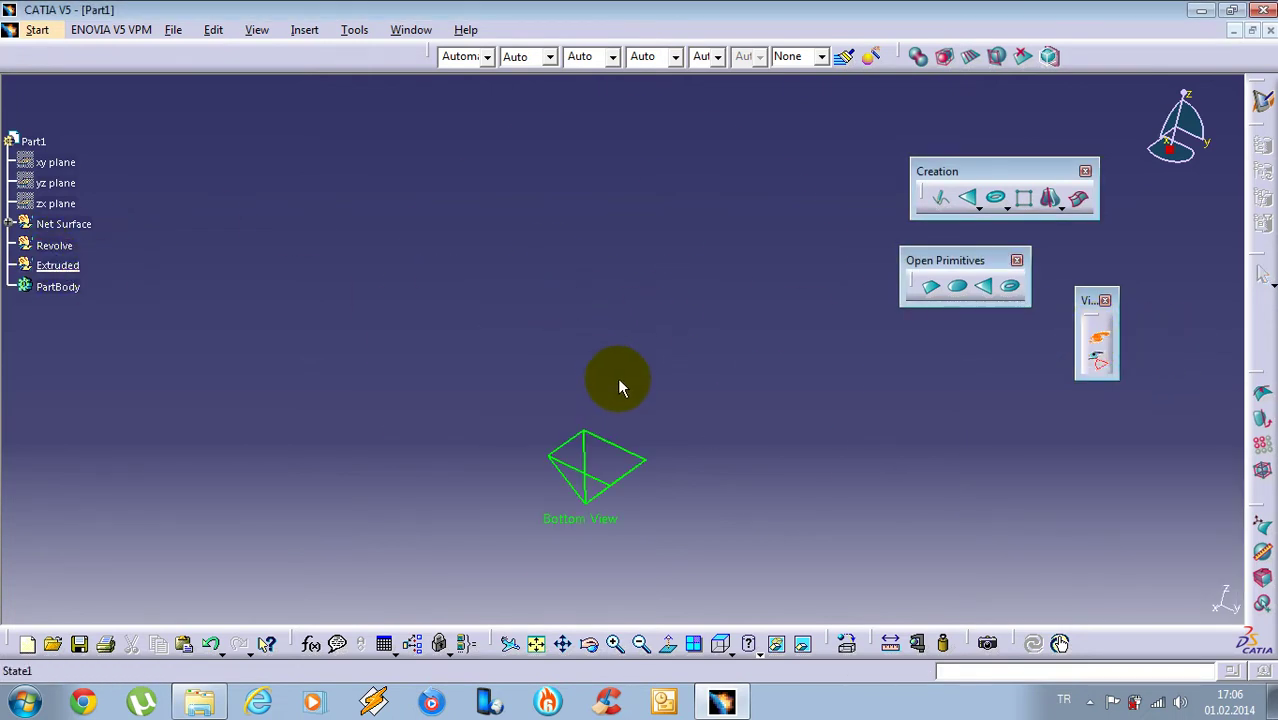
click(724, 647)
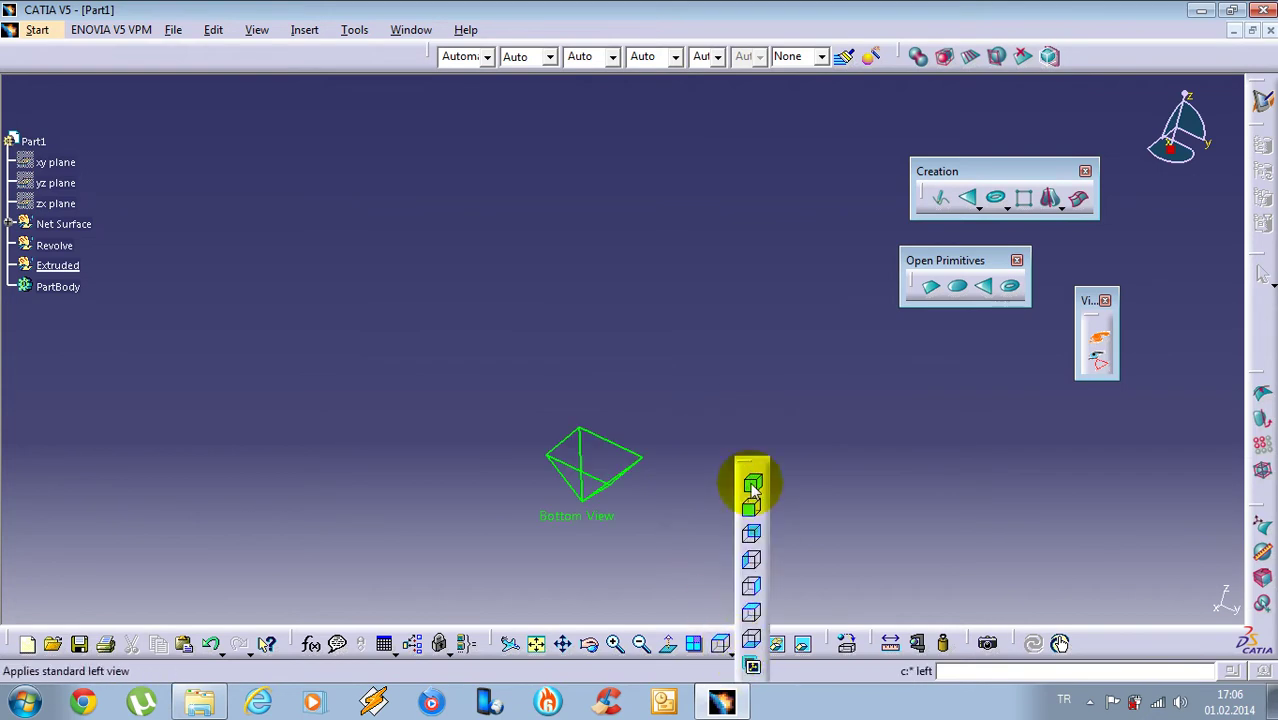
click(752, 487)
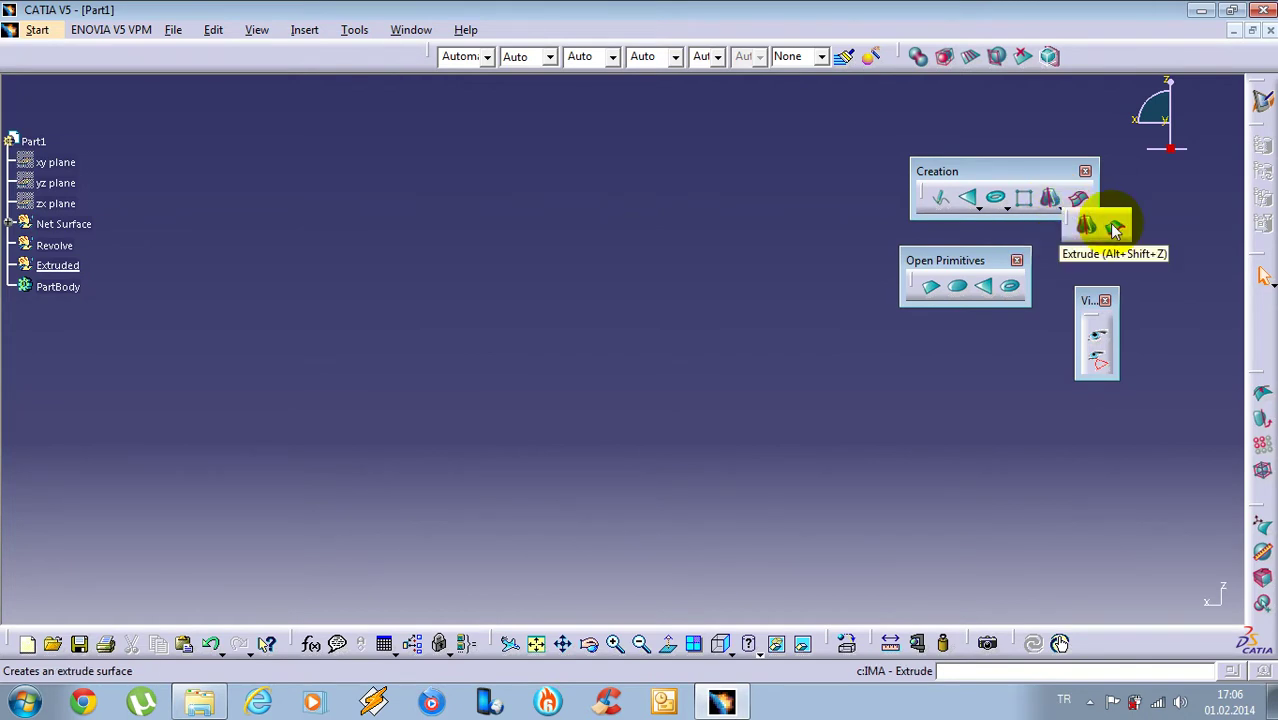
click(1085, 226)
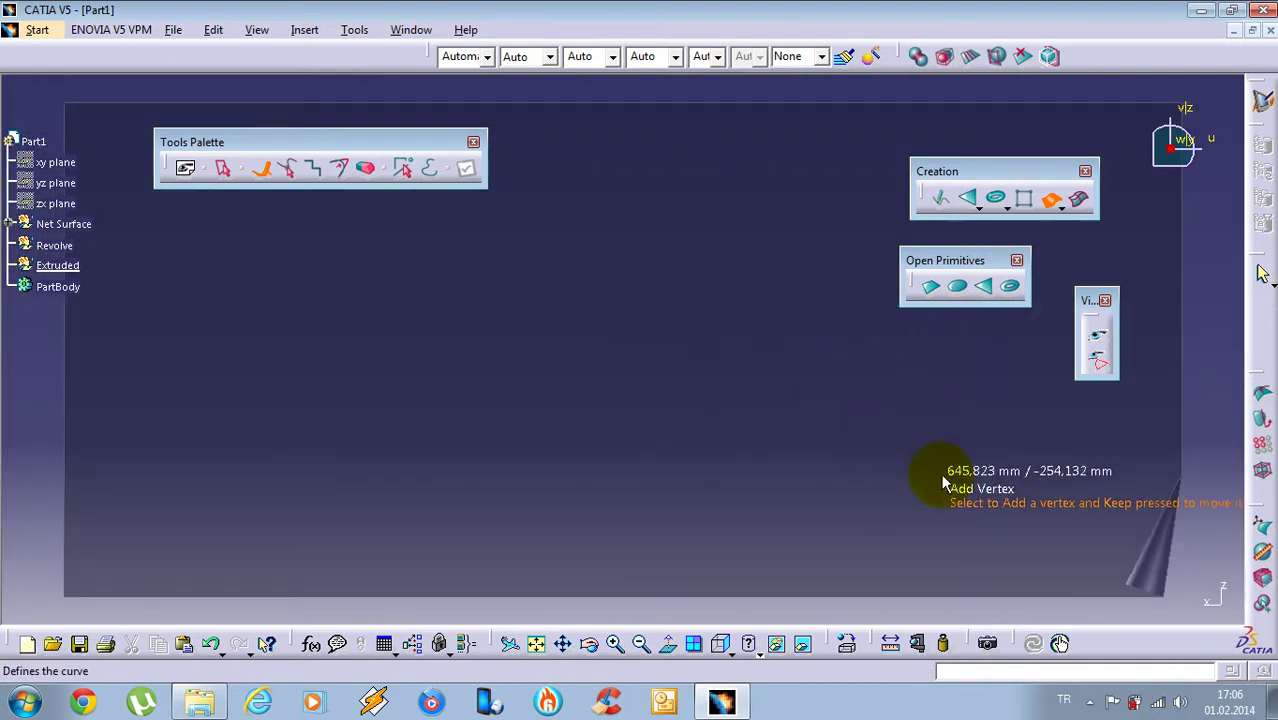
ctrl+middle_drag(842, 318, 740, 364)
ctrl+middle_drag(620, 353, 474, 334)
click(255, 350)
click(398, 271)
click(628, 239)
click(720, 285)
click(788, 357)
click(910, 372)
click(925, 452)
click(860, 508)
click(737, 515)
click(628, 467)
click(493, 490)
click(363, 508)
double_click(337, 476)
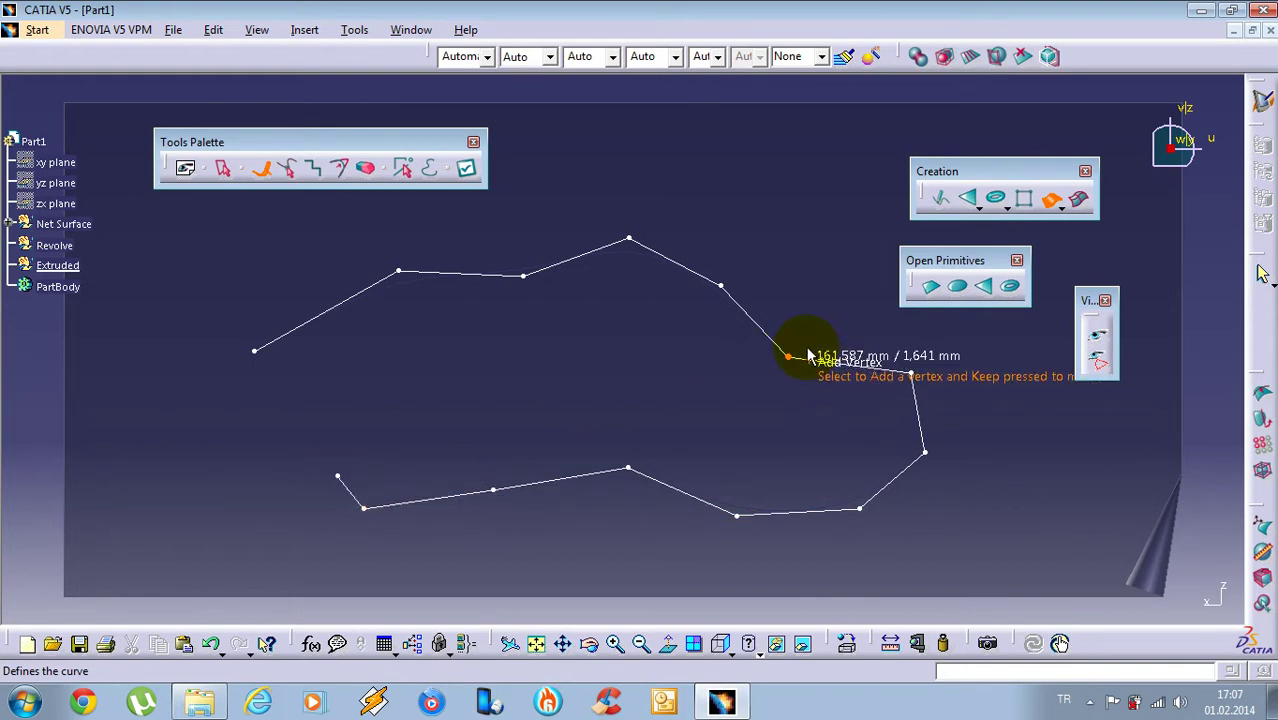
click(249, 501)
click(155, 501)
click(157, 420)
click(152, 355)
click(219, 315)
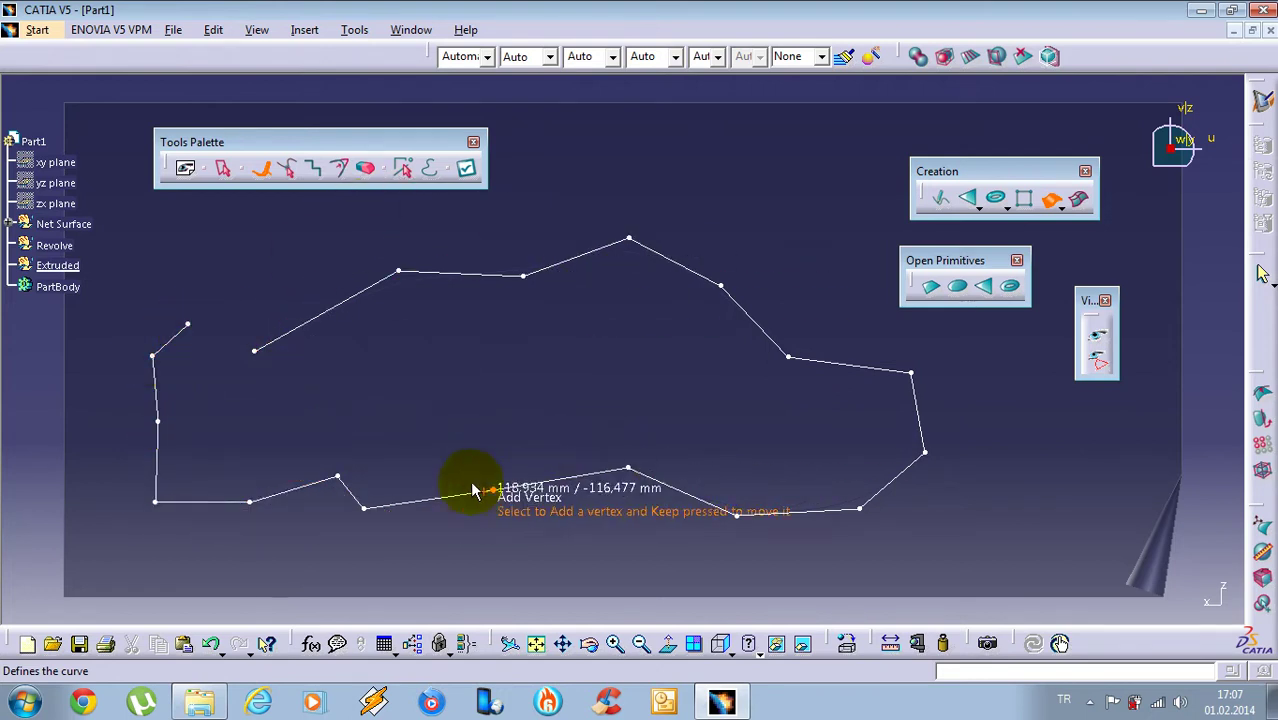
Close the Open Primitives toolbar and return from the extruded surface to its profile drawing
mouse_move(633, 243)
middle_down()
mouse_move(622, 351)
mouse_move(542, 448)
mouse_move(698, 408)
middle_up()
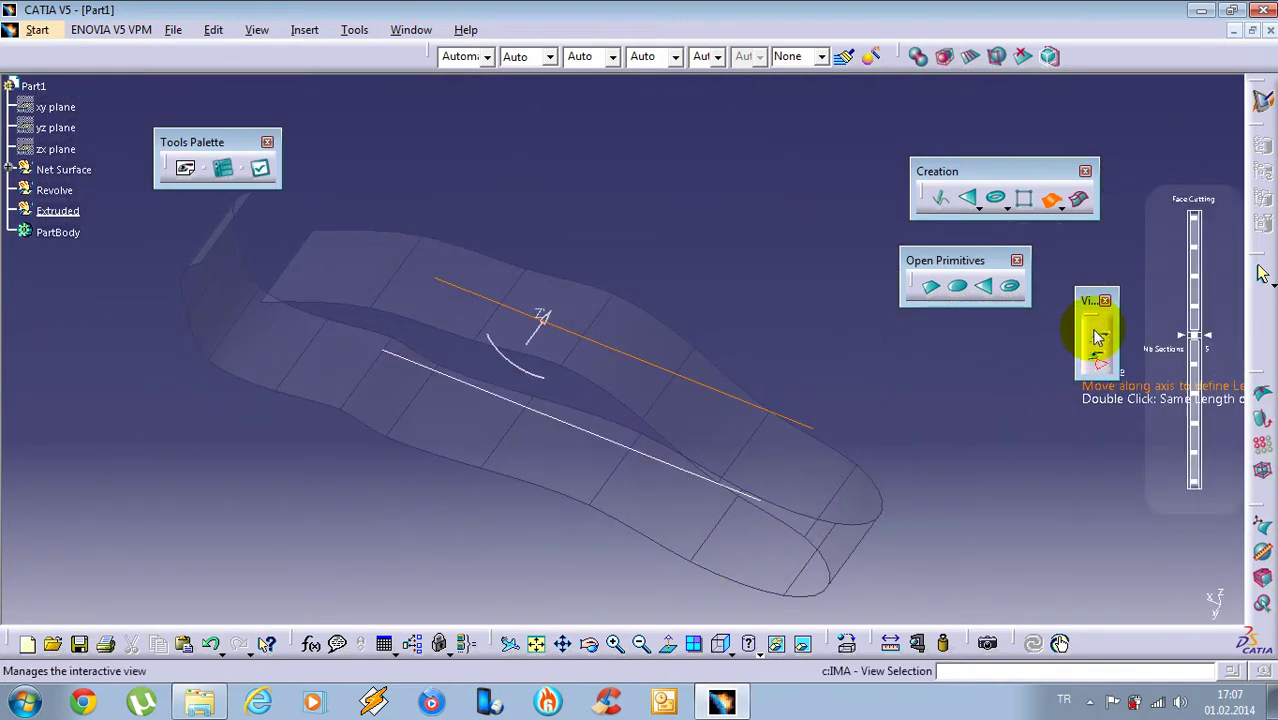
click(1096, 338)
click(1013, 289)
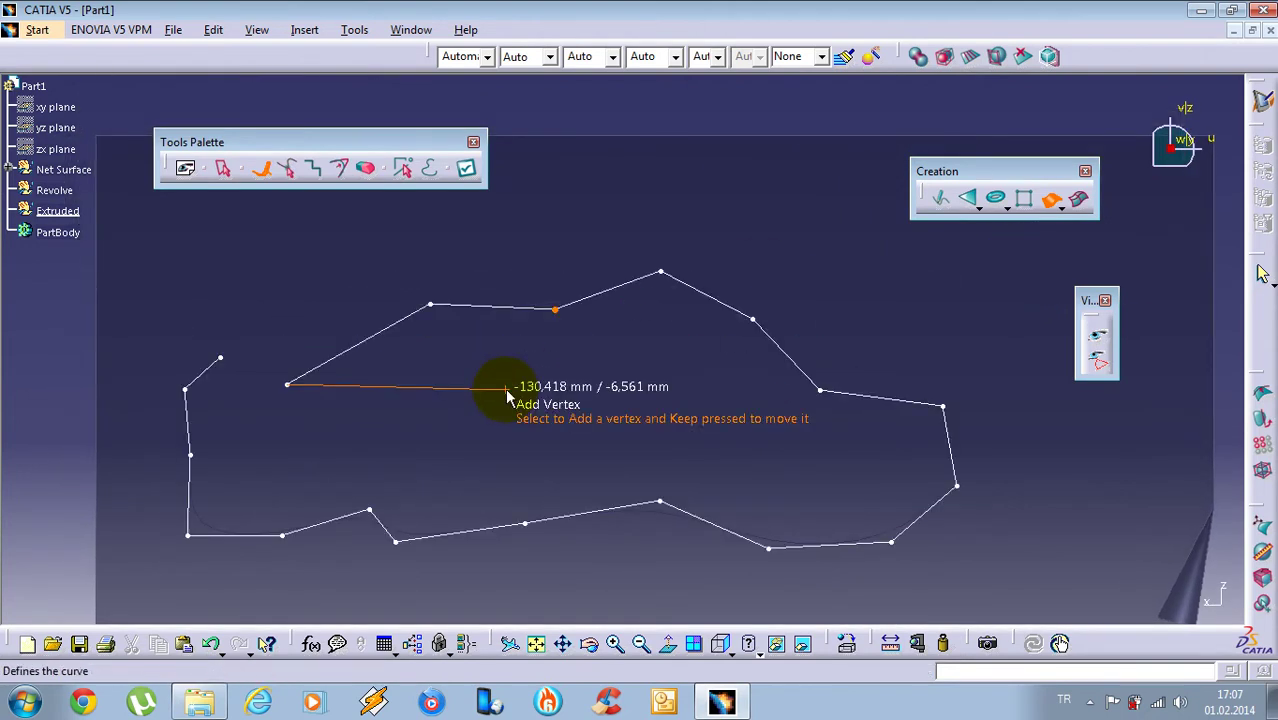
Reshape the upper part of the extrude profile by moving its start point and several upper vertices with Move Point
click(293, 168)
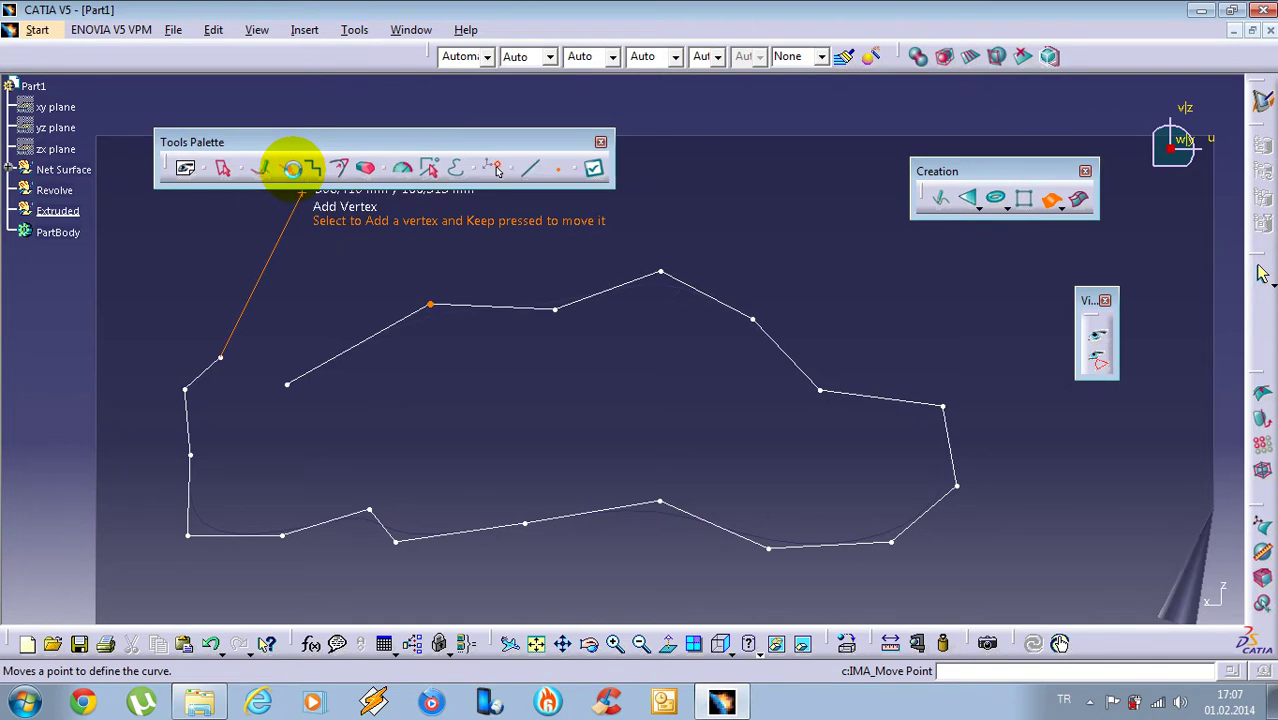
drag(287, 384, 331, 247)
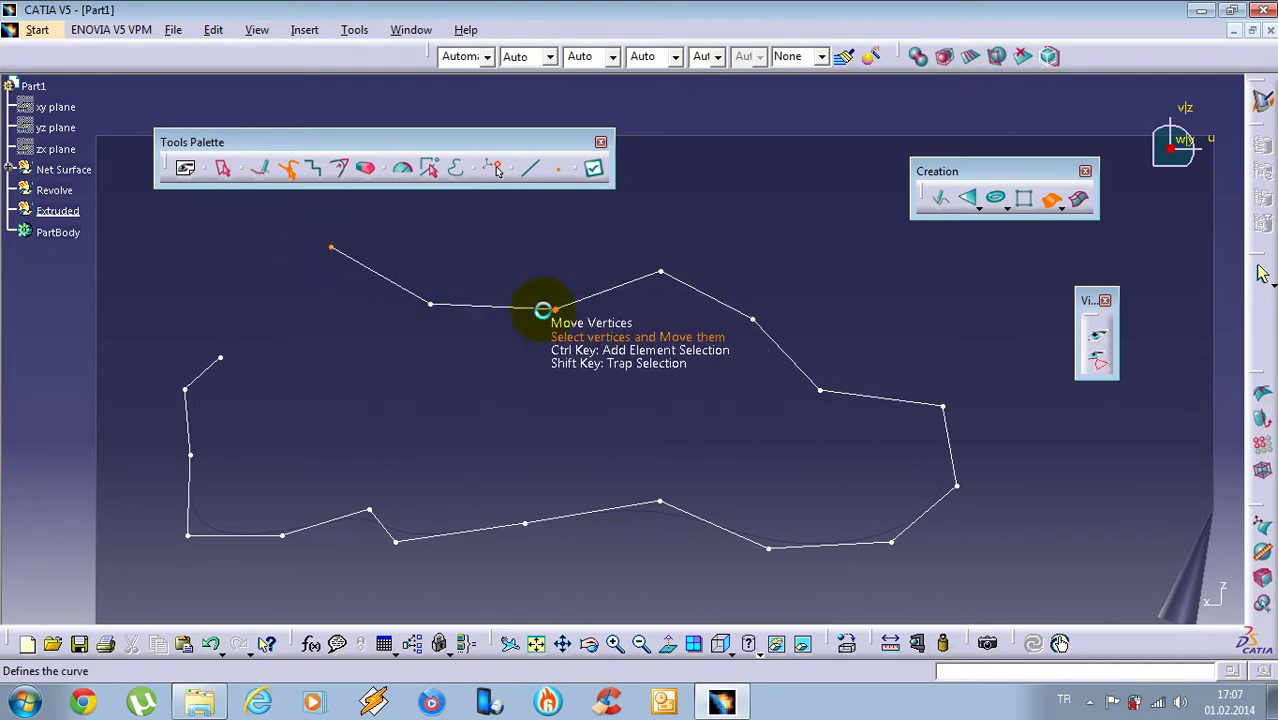
drag(558, 312, 548, 247)
drag(662, 277, 665, 215)
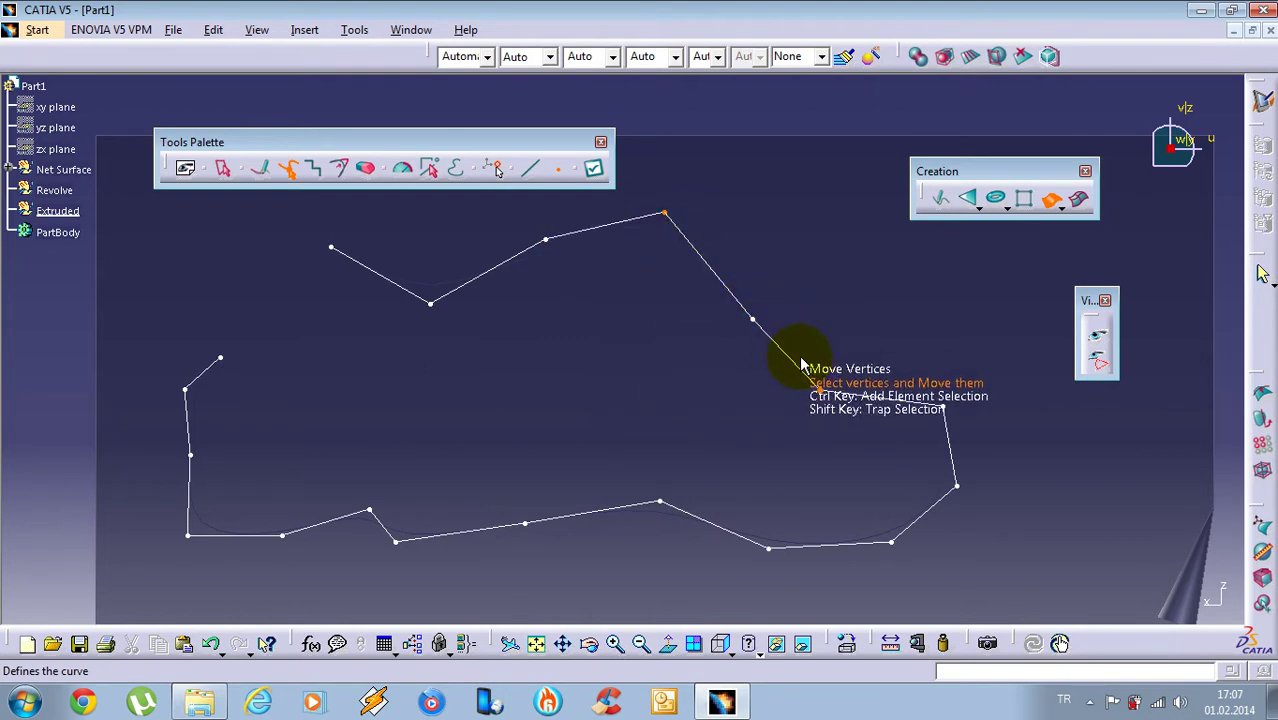
drag(752, 318, 692, 418)
drag(943, 408, 943, 362)
drag(702, 422, 817, 241)
middle_drag(816, 238, 736, 322)
drag(799, 287, 913, 322)
Turn the view back square to the profile's drawing plane
click(1097, 335)
click(565, 380)
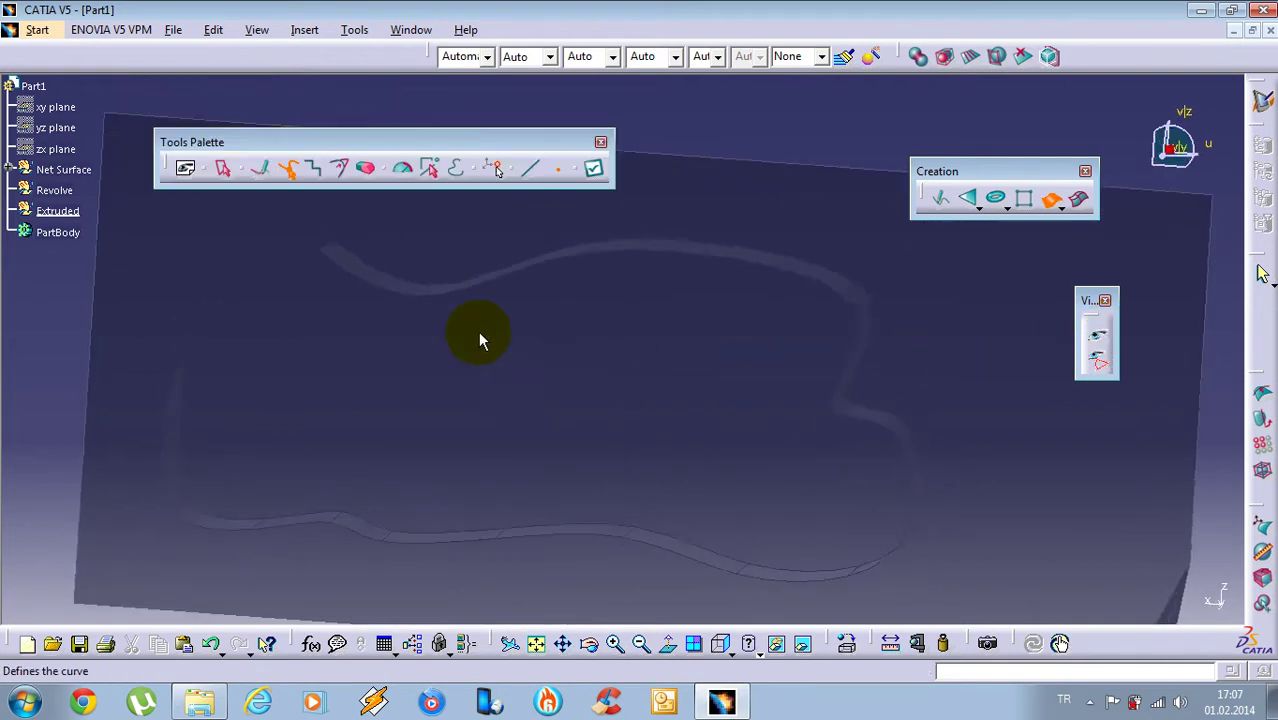
right_click(479, 243)
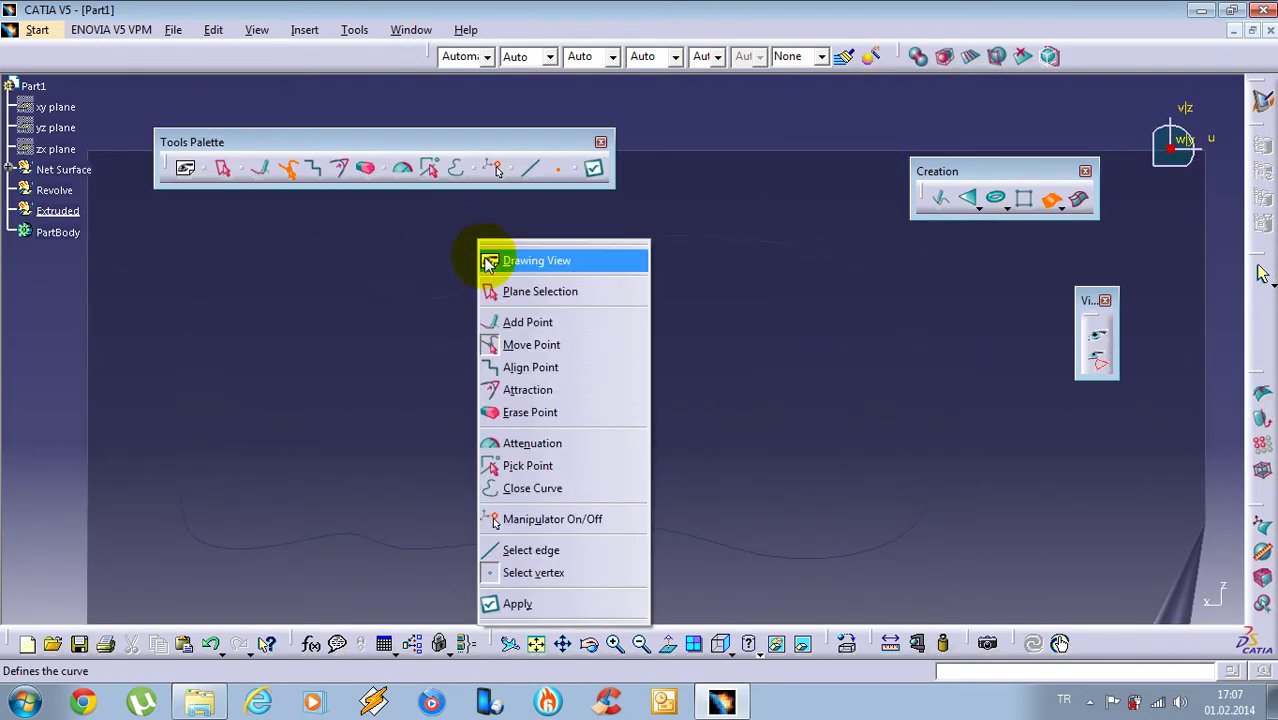
click(276, 139)
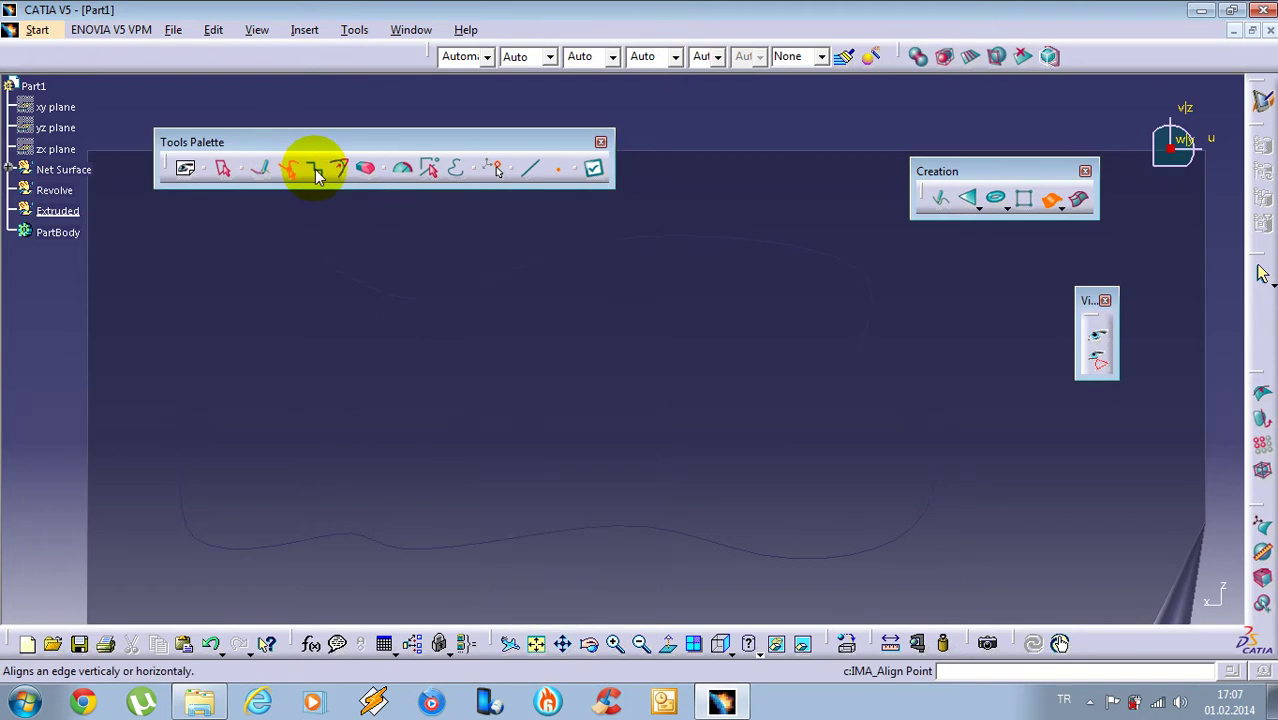
Level two neighbouring vertices on the profile's upper edge into a horizontal segment with Align Point
click(315, 169)
middle_drag(518, 325, 553, 362)
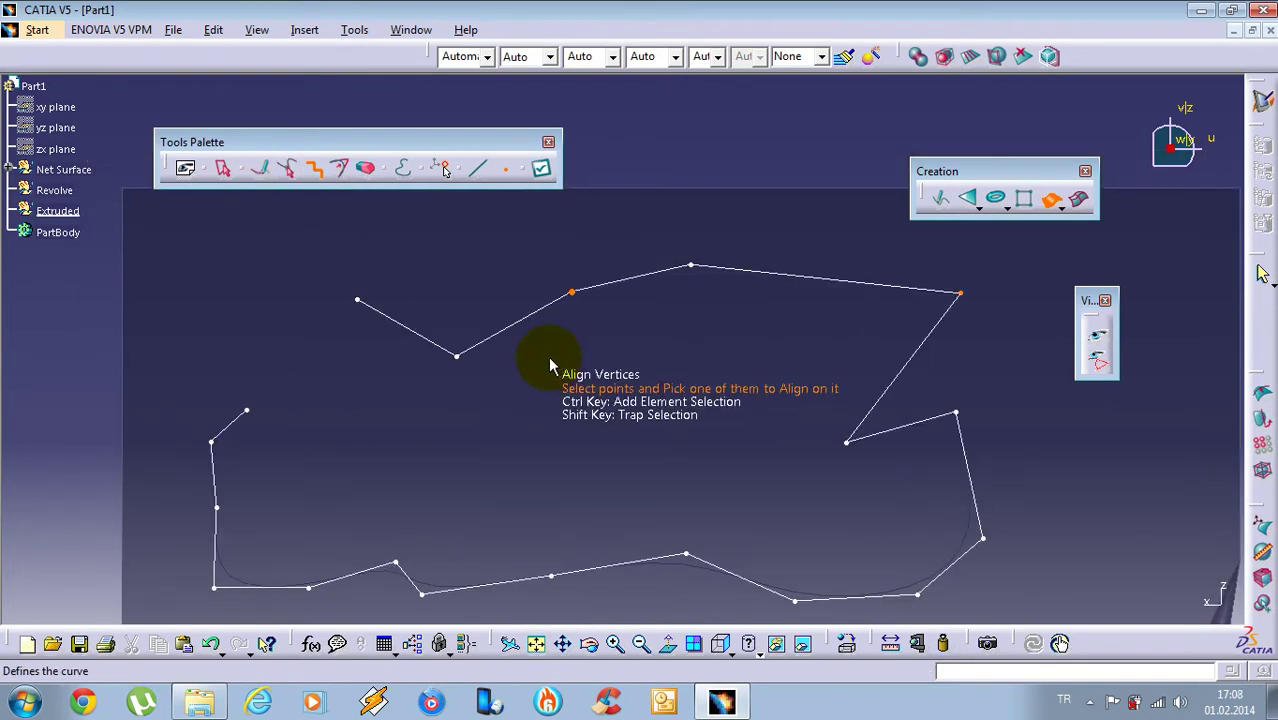
click(572, 292)
ctrl+click(690, 265)
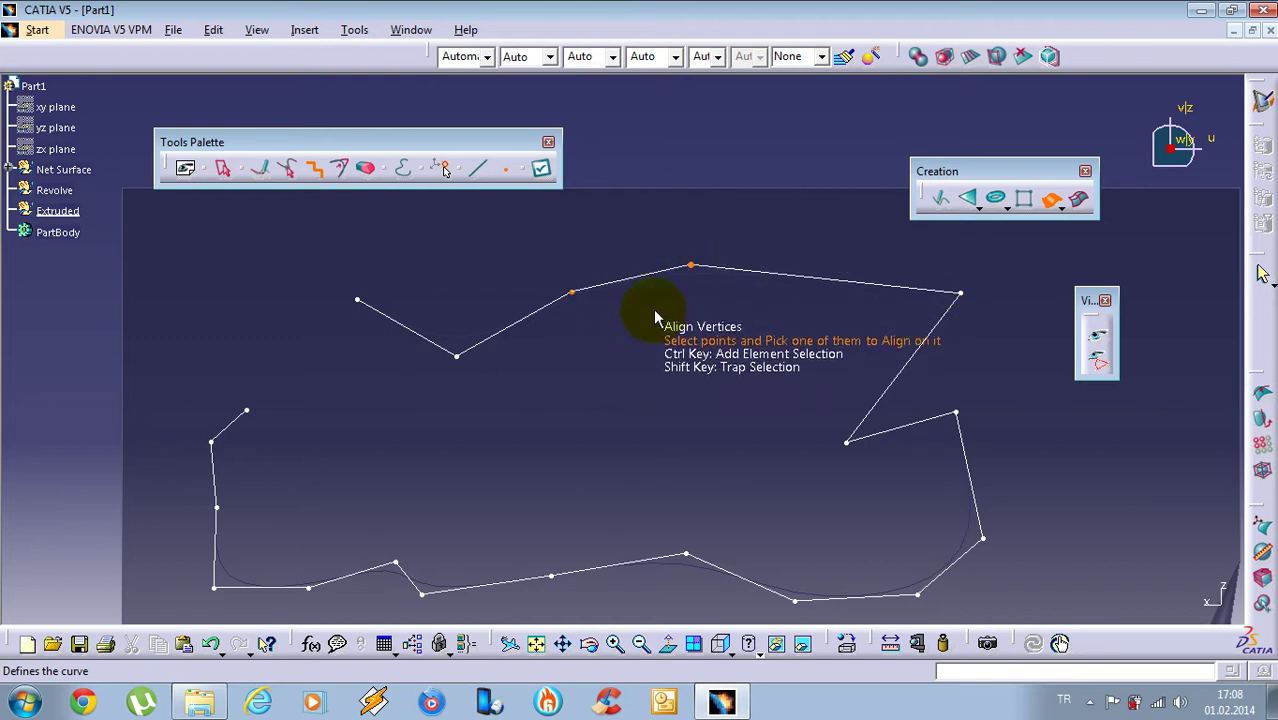
click(633, 353)
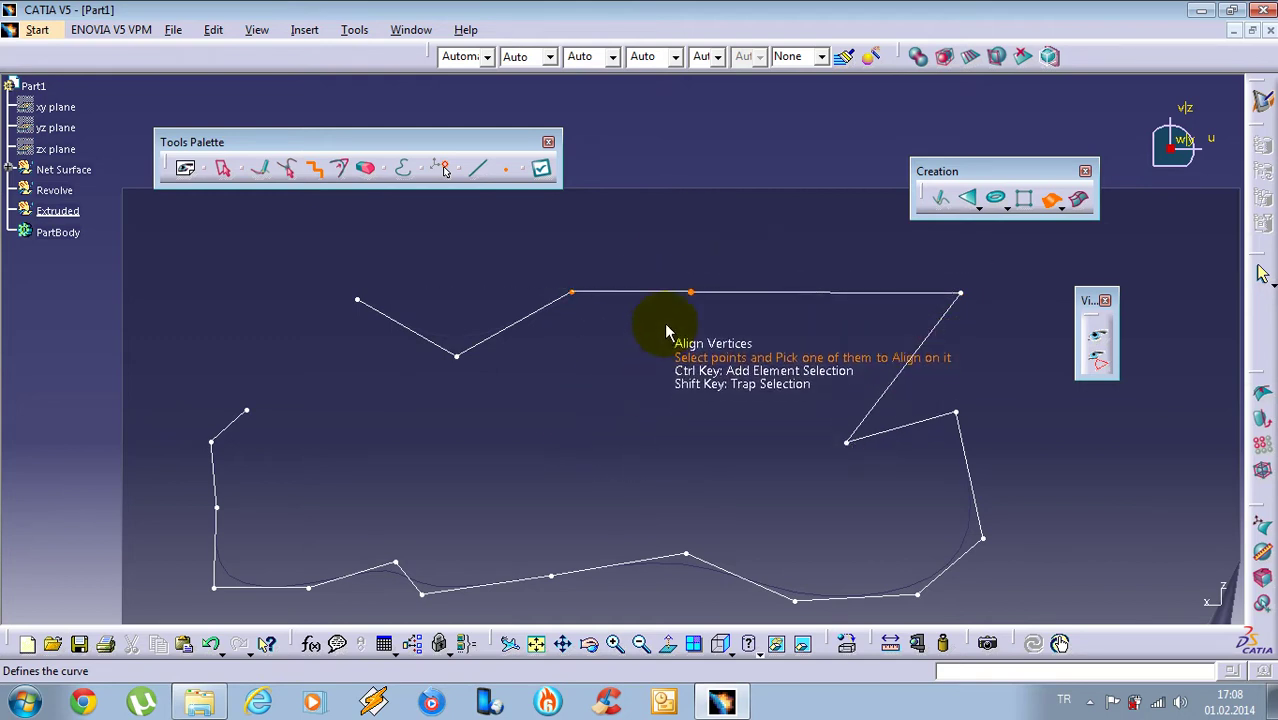
Align the three end vertices on the profile's left side into one vertical line
middle_drag(509, 481, 530, 456)
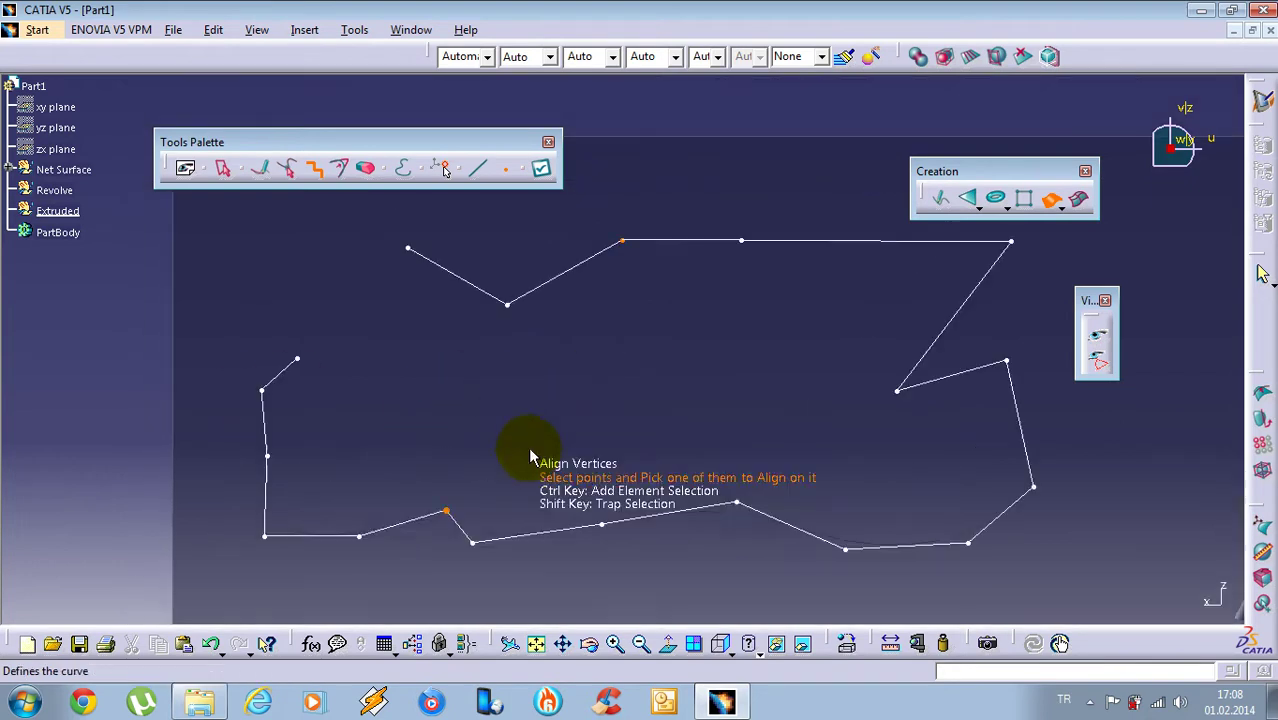
click(266, 457)
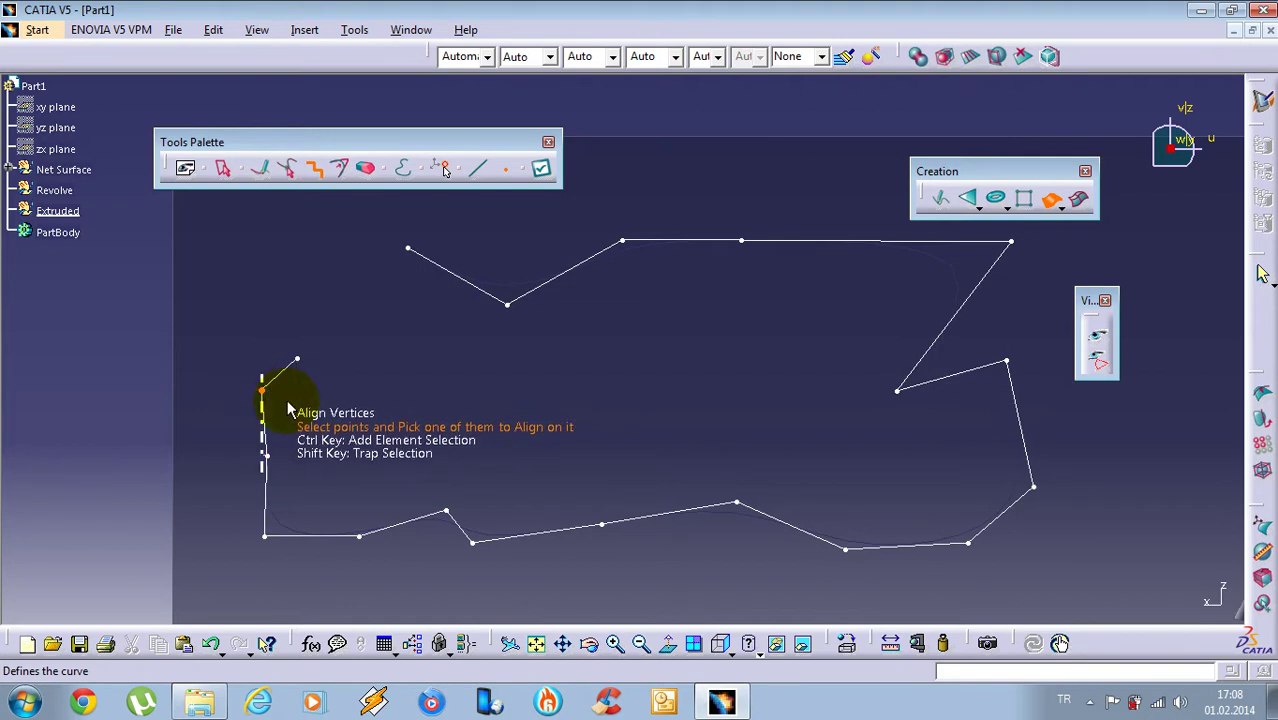
ctrl+click(268, 456)
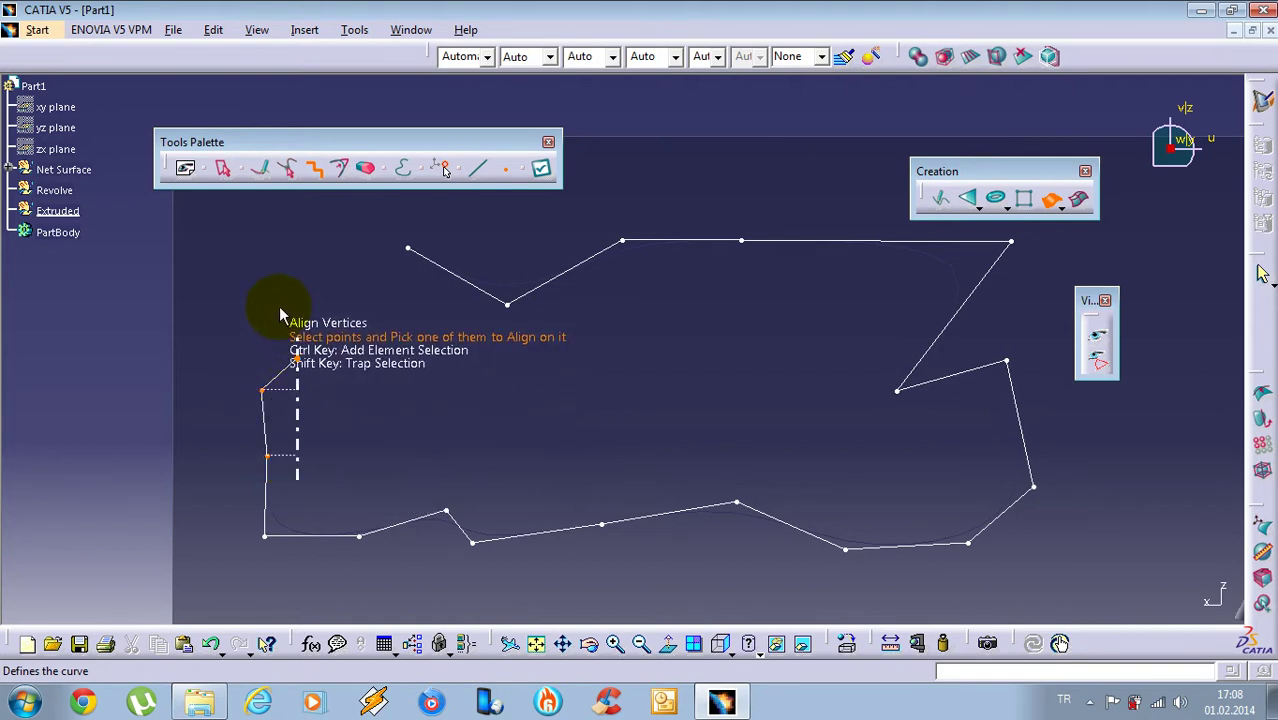
right_click(314, 418)
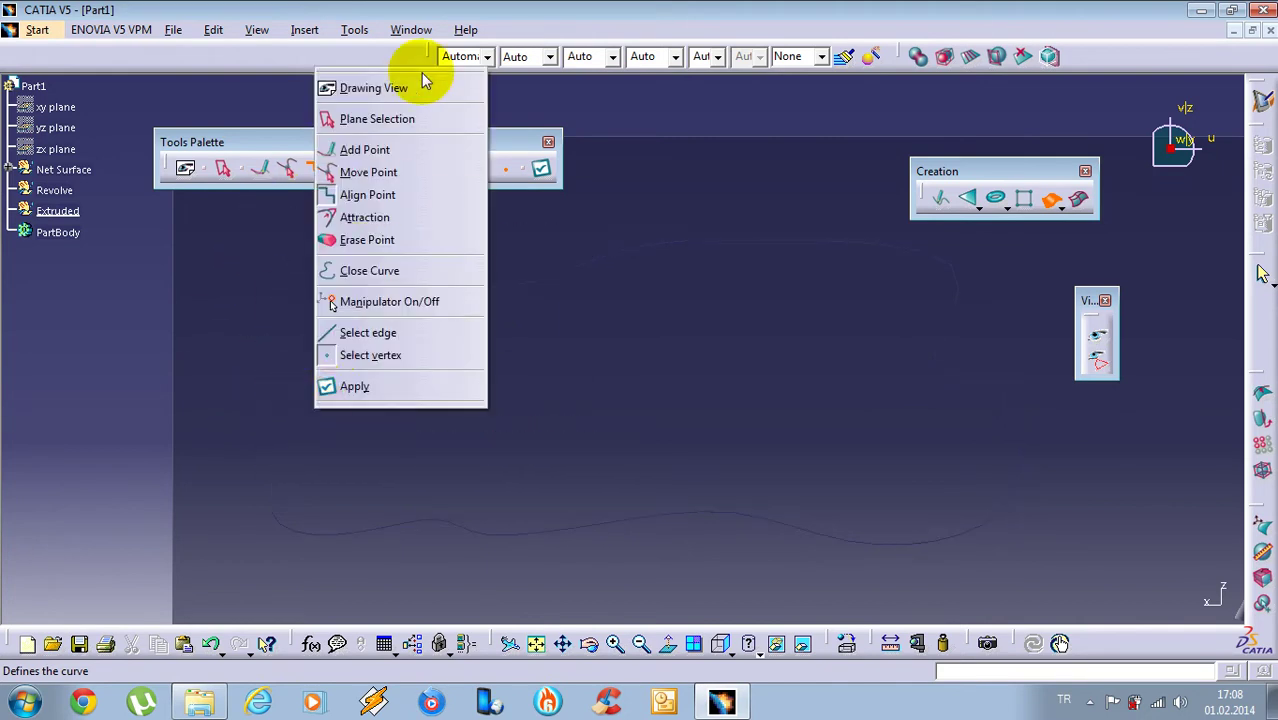
click(369, 270)
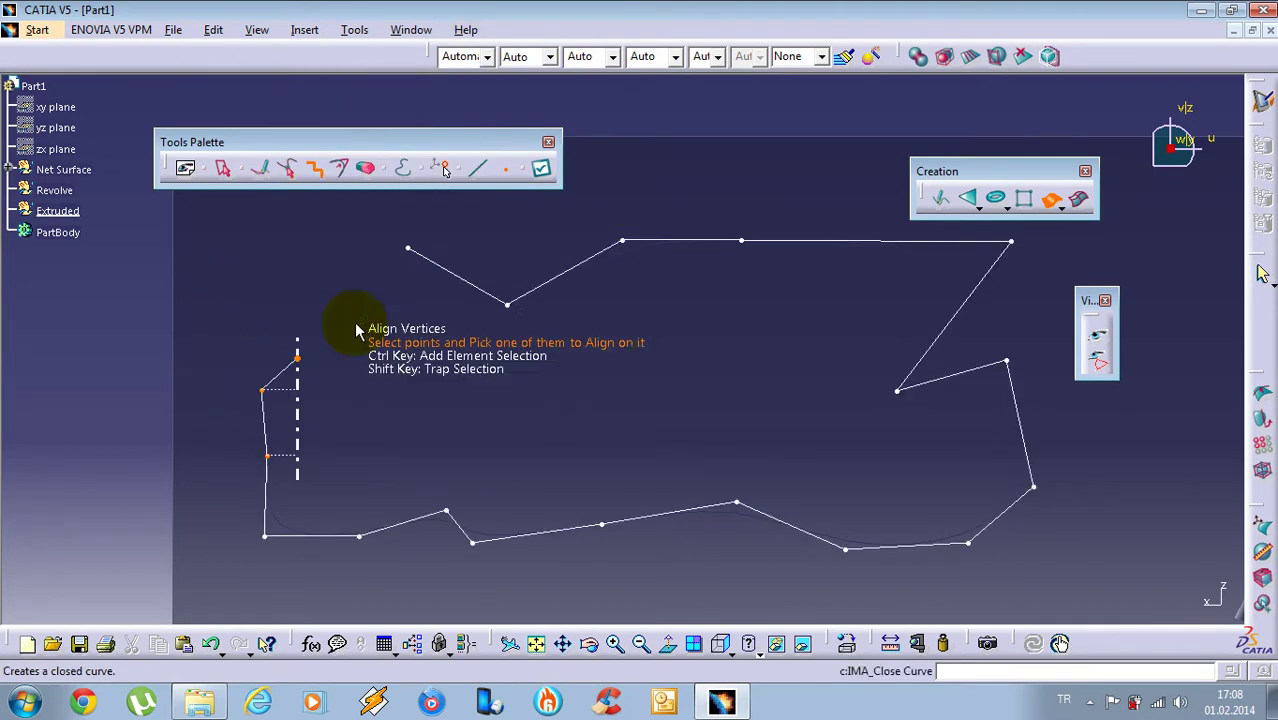
click(260, 410)
Align the middle vertices along the profile's lower edge into one horizontal line
ctrl+middle_drag(470, 405, 514, 412)
ctrl+middle_drag(665, 479, 660, 452)
click(473, 478)
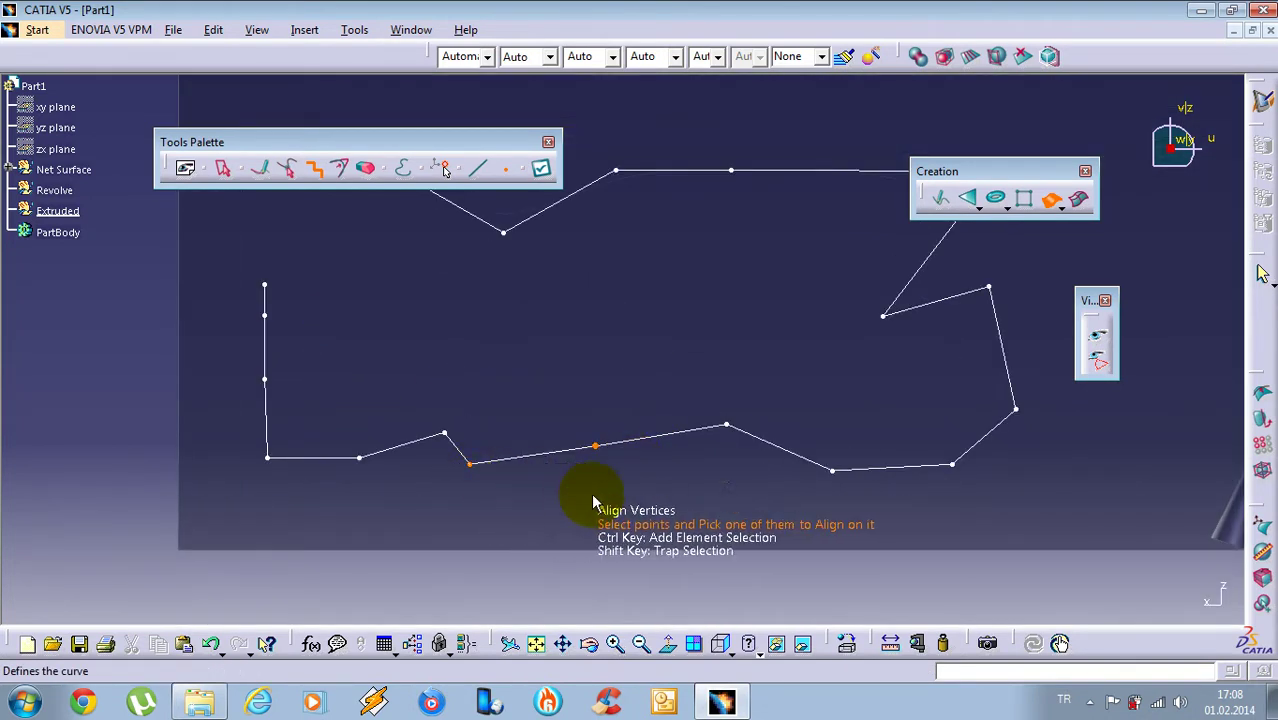
ctrl+click(598, 447)
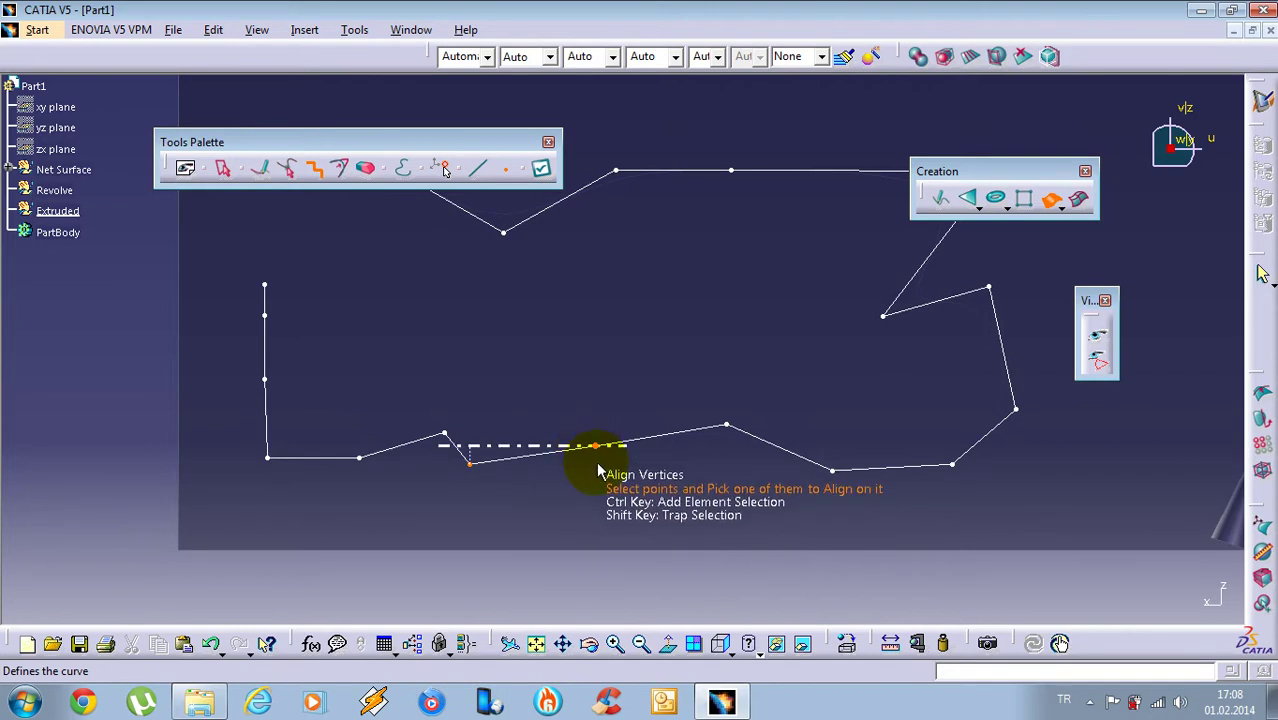
ctrl+click(834, 472)
click(683, 431)
Align the upper-right corner vertex and the two vertices below it into a vertical line
middle_drag(665, 348, 667, 439)
click(826, 270)
ctrl+click(701, 431)
ctrl+click(820, 402)
click(821, 400)
Align the three lower-right vertices of the profile on one horizontal level
ctrl+middle_drag(768, 420, 731, 422)
middle_drag(517, 376, 596, 325)
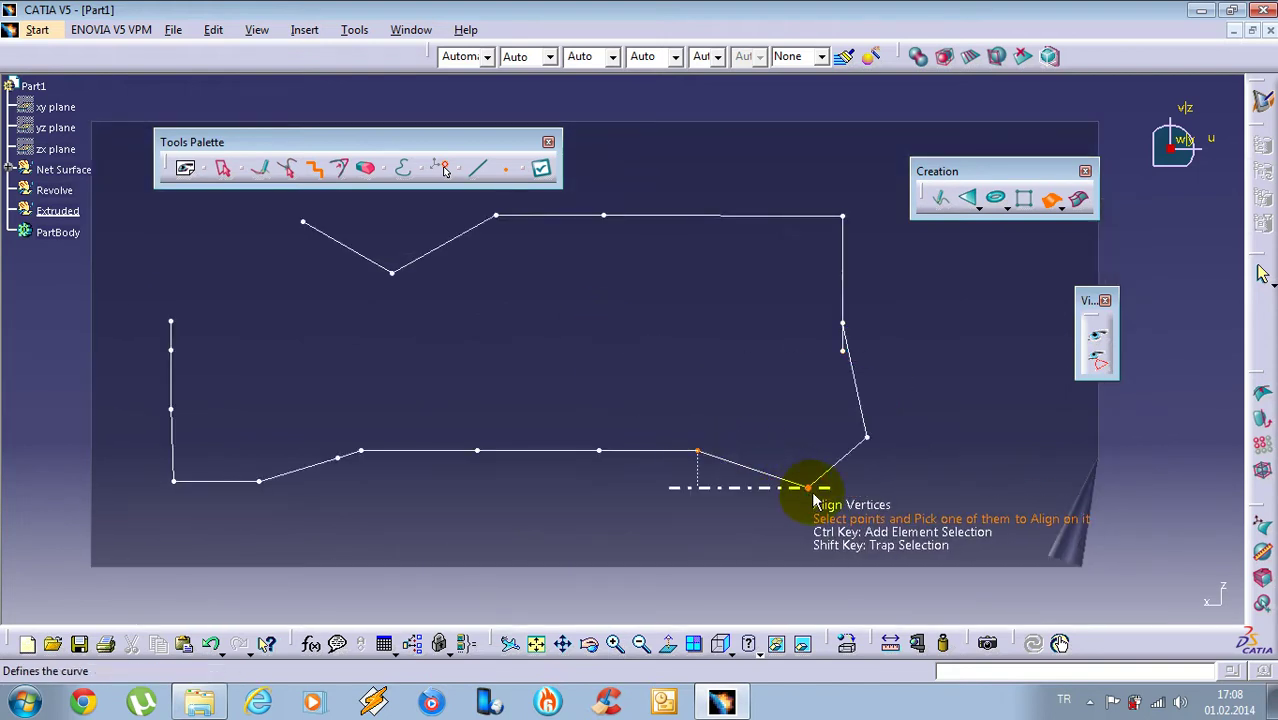
click(864, 436)
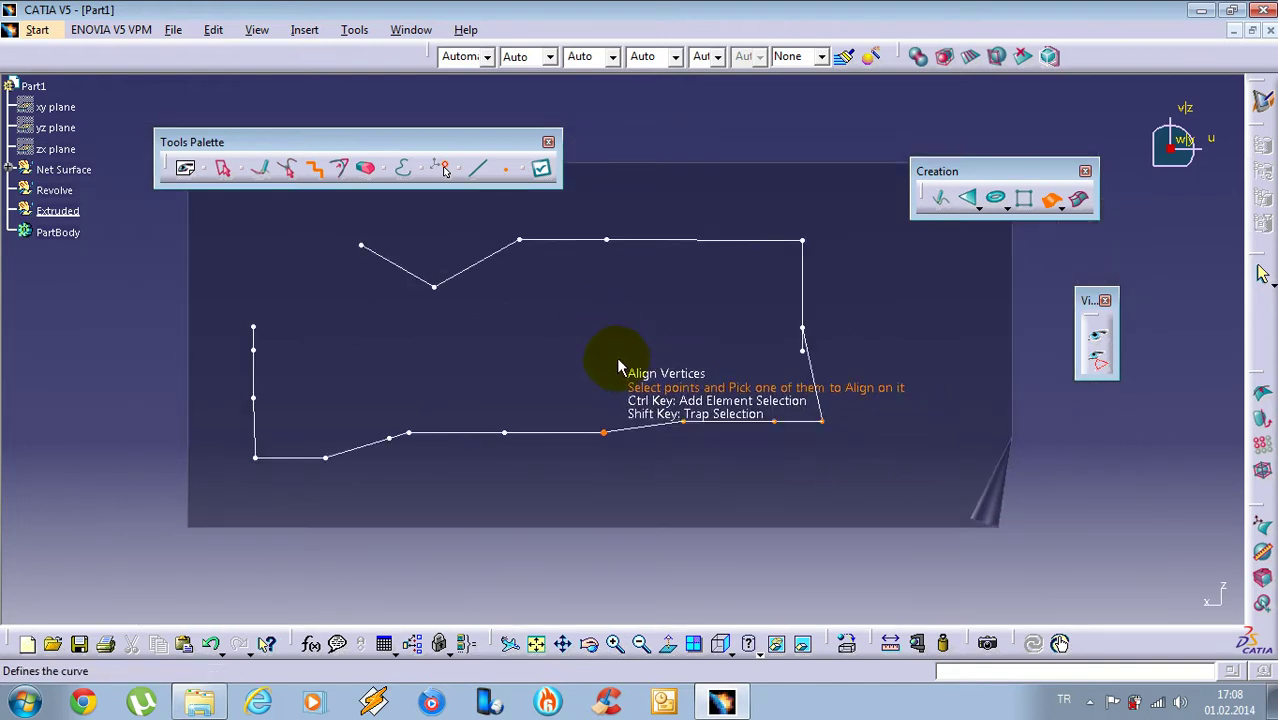
middle_drag(636, 367, 545, 397)
Switch to Attraction and try a transversal weight on the vertex at the left end of the flat upper edge
right_click(295, 273)
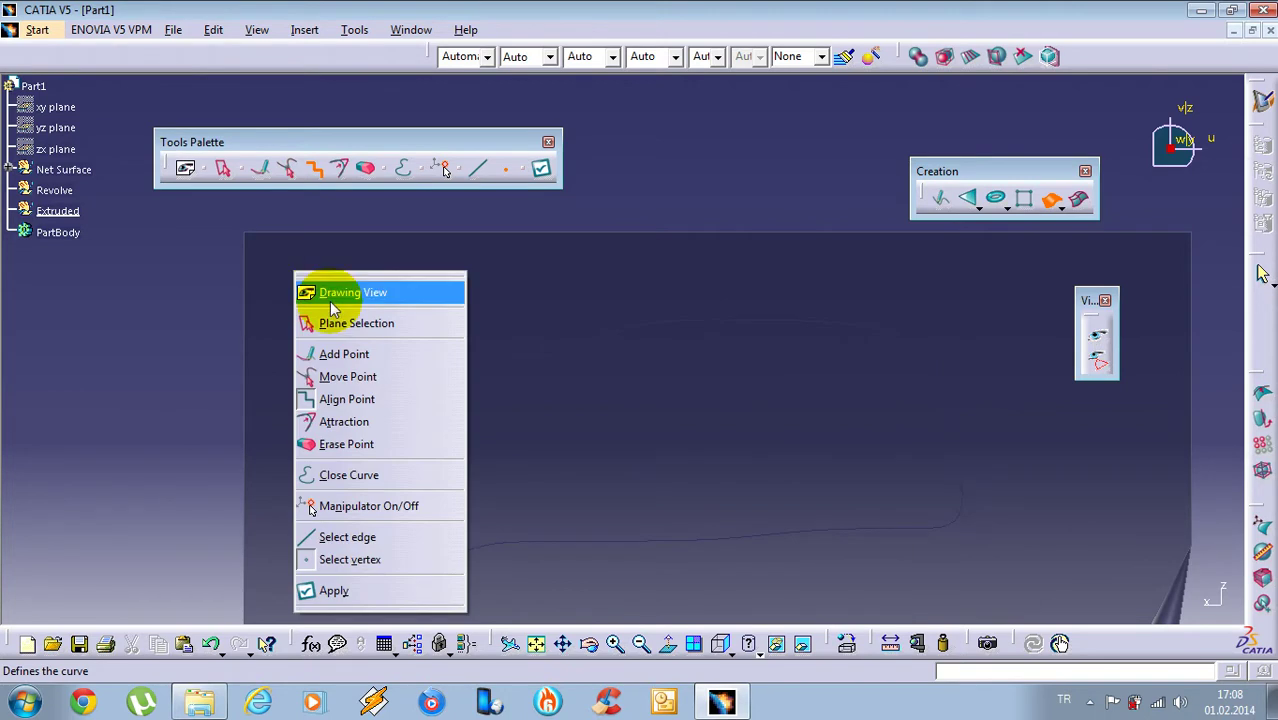
click(343, 421)
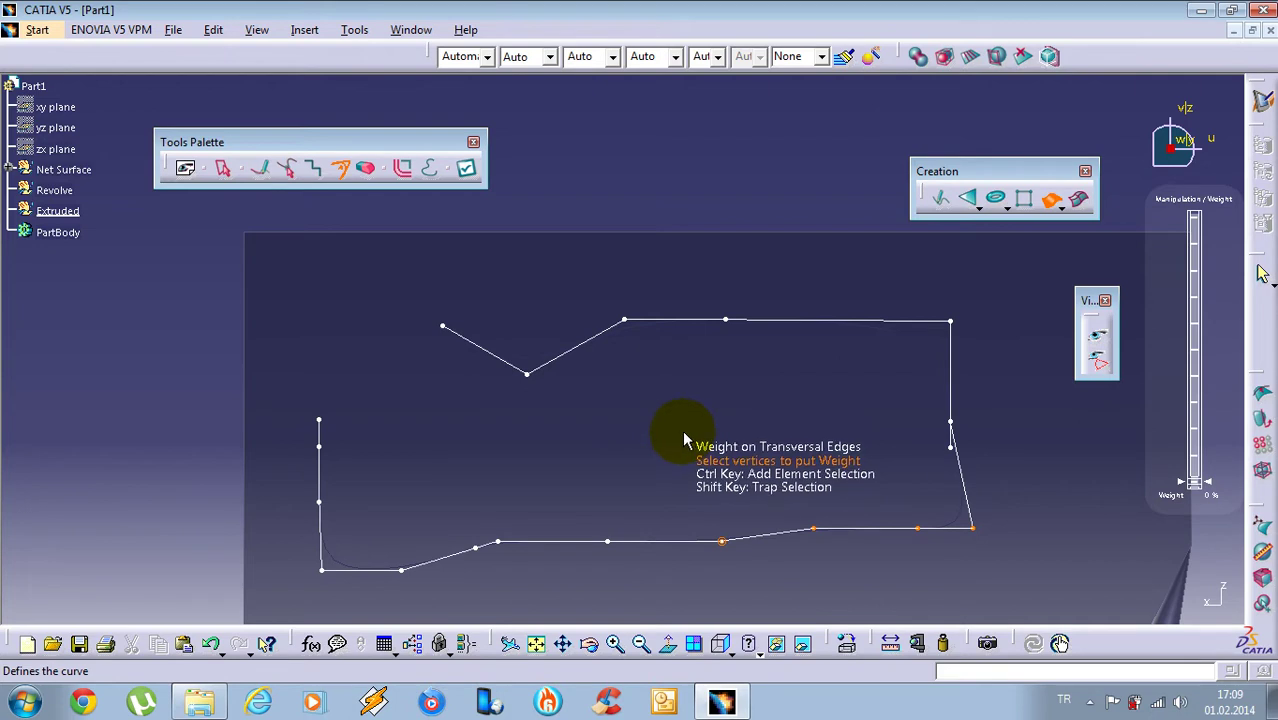
click(950, 321)
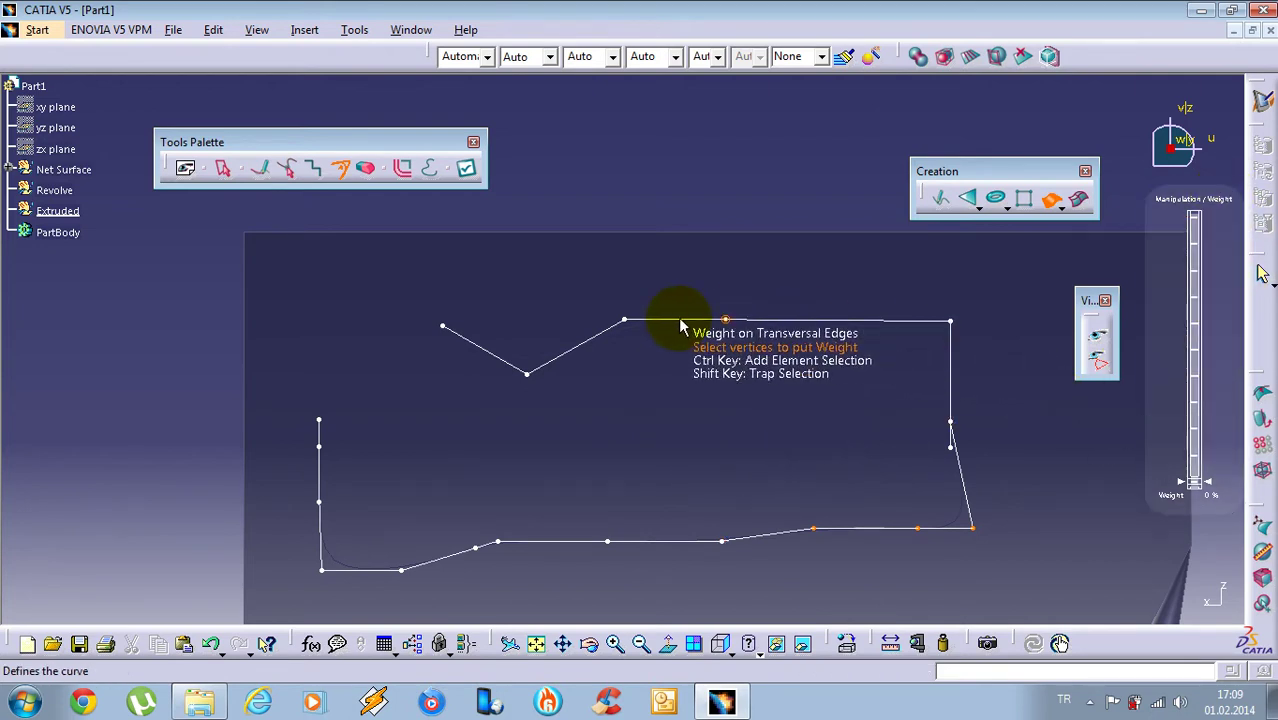
click(622, 320)
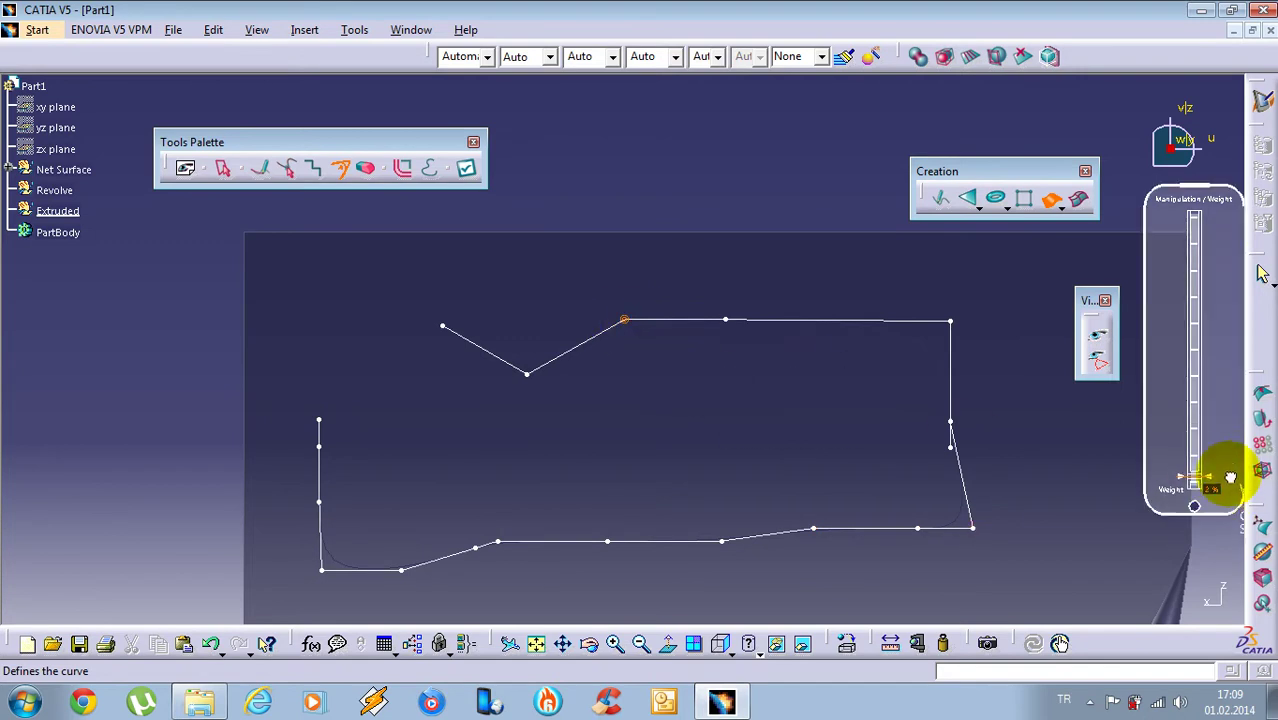
drag(1221, 373, 1208, 480)
Try a 100 % attraction weight on the profile's upper-right corner vertex
mouse_move(660, 408)
middle_down()
mouse_move(679, 457)
mouse_move(678, 355)
middle_up()
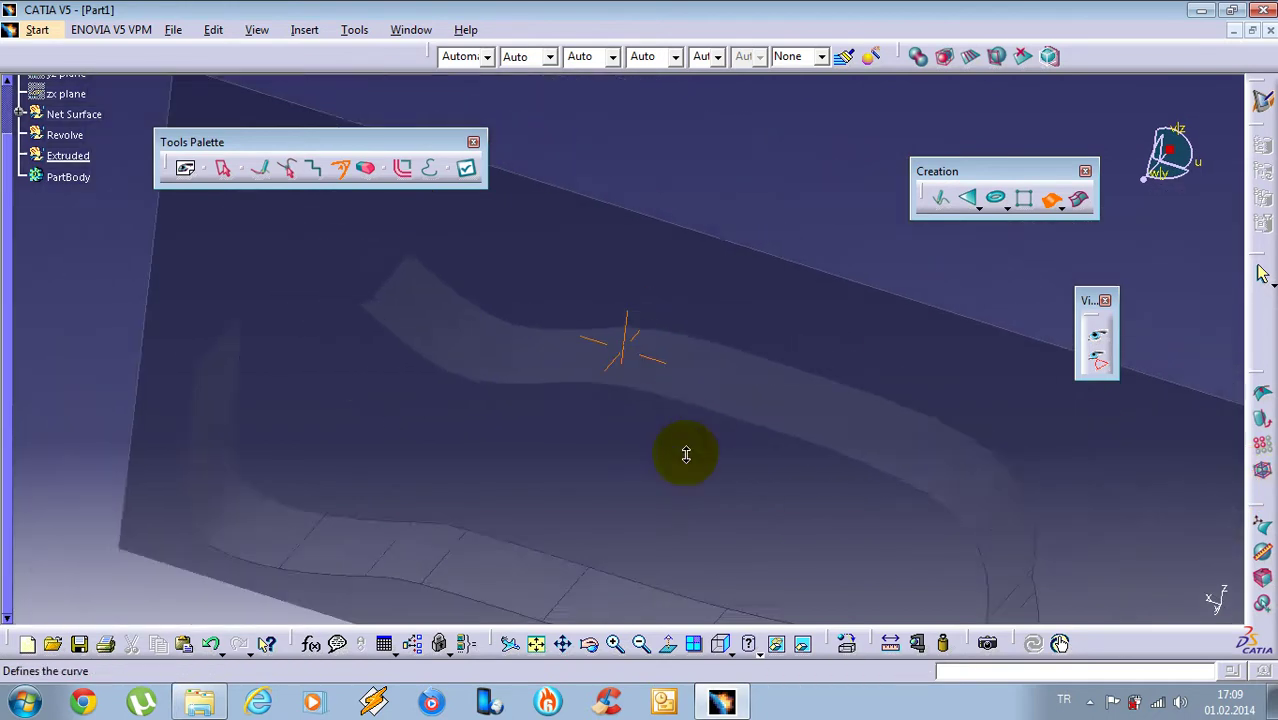
middle_drag(686, 455, 836, 362)
middle_drag(944, 340, 593, 365)
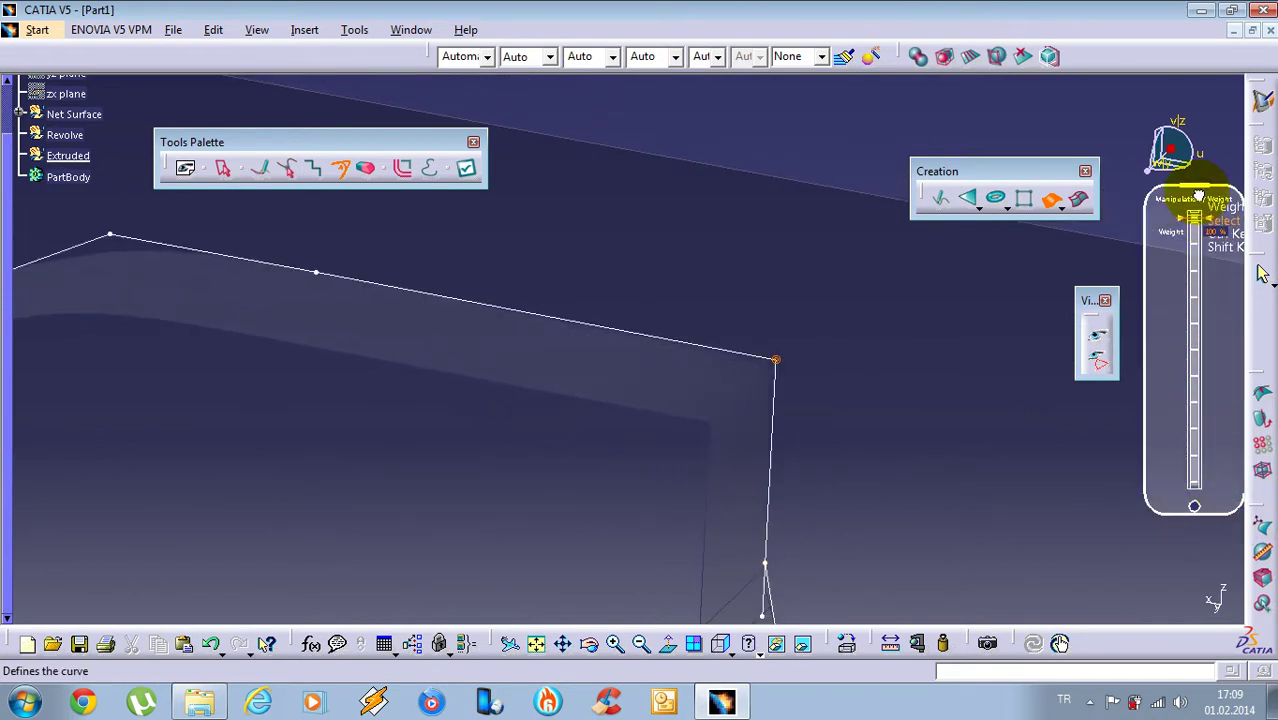
middle_drag(846, 446, 803, 352)
Try a 100 % attraction weight on the lower-left corner vertex and return it to 0 %
middle_drag(462, 350, 662, 505)
click(432, 457)
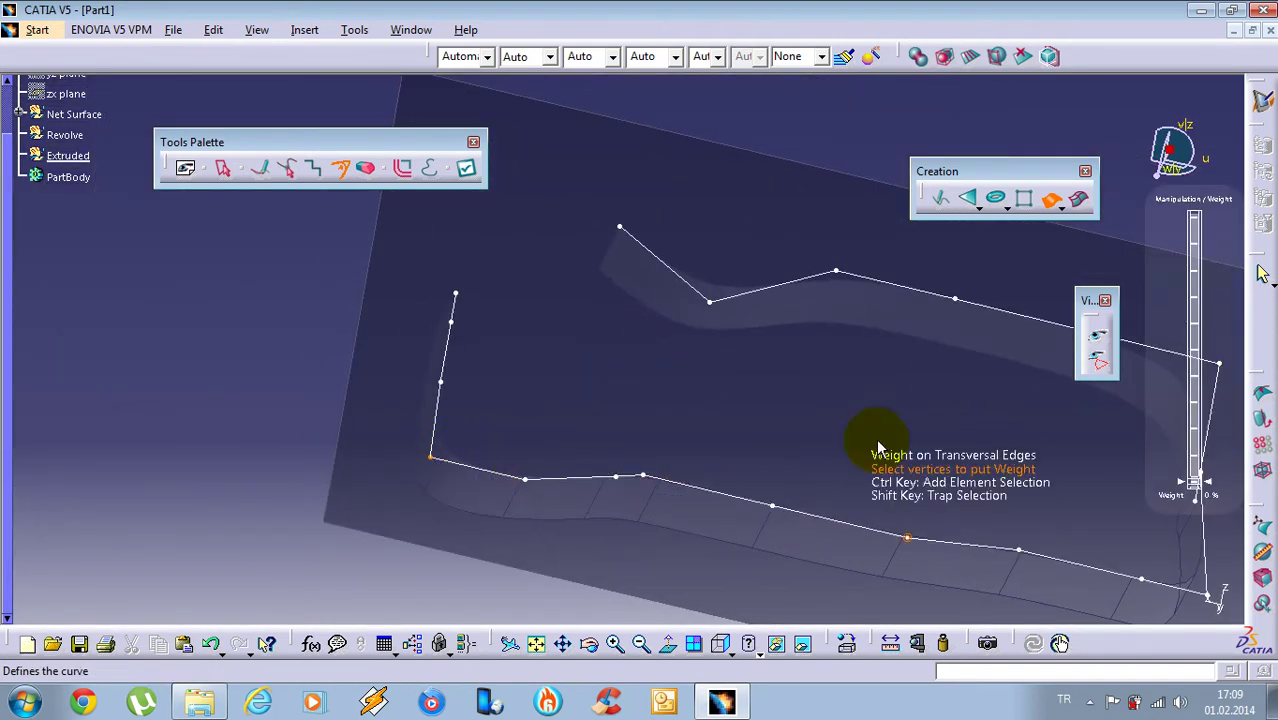
drag(1218, 329, 1206, 160)
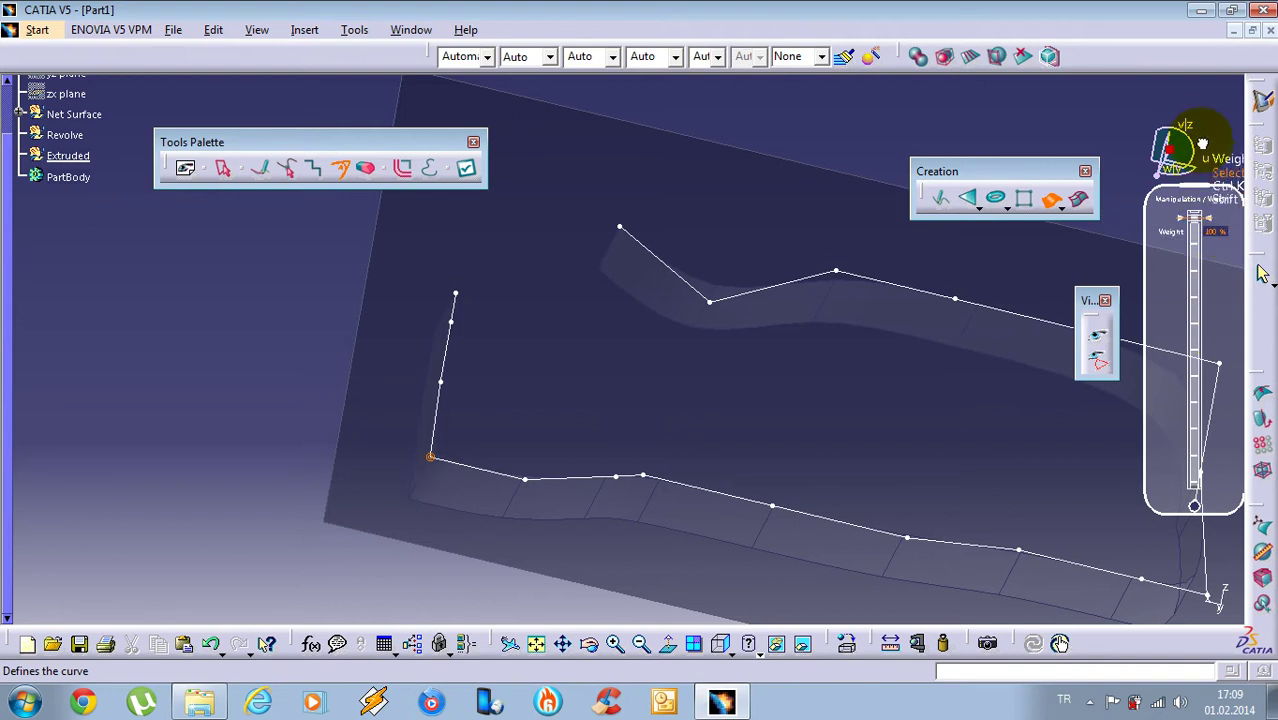
drag(1210, 256, 1162, 569)
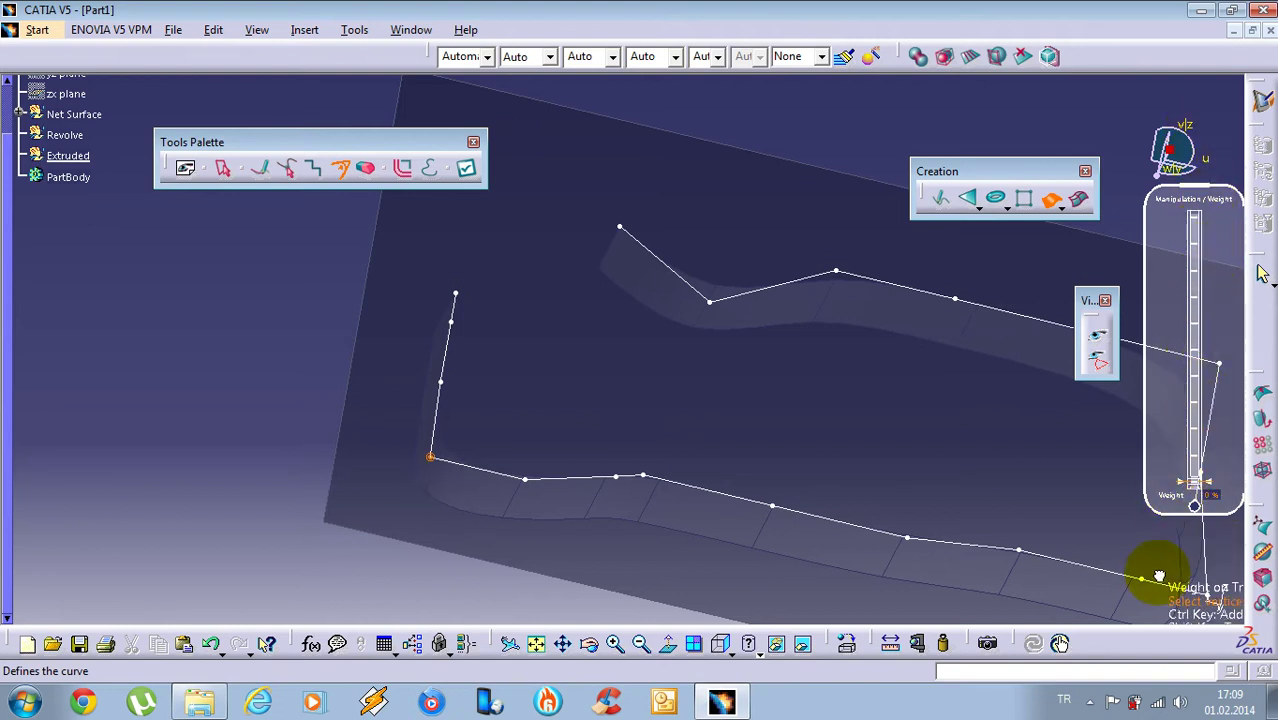
Try attraction weights on the upper valley vertex and the neighbouring peak vertex, returning the weight to 0 %
middle_drag(625, 445, 761, 334)
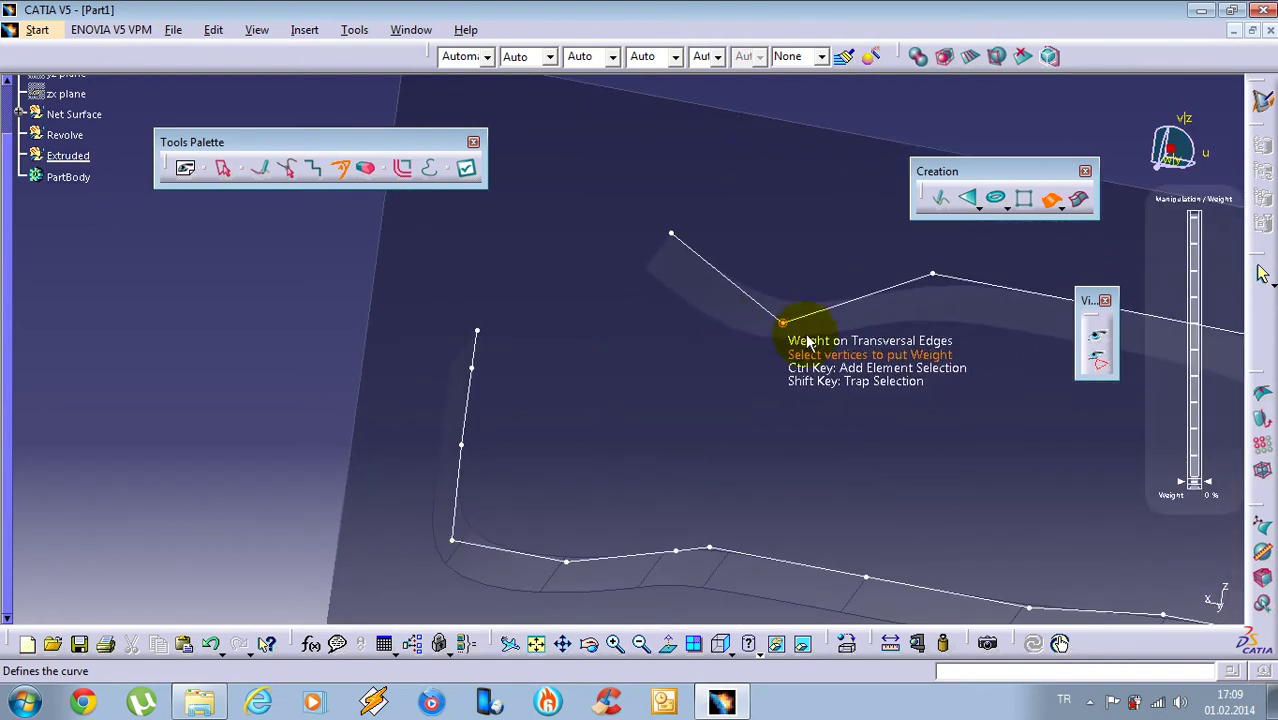
click(779, 330)
drag(1196, 484, 1222, 272)
click(932, 274)
drag(1225, 212, 1225, 585)
ctrl+middle_drag(456, 328, 470, 354)
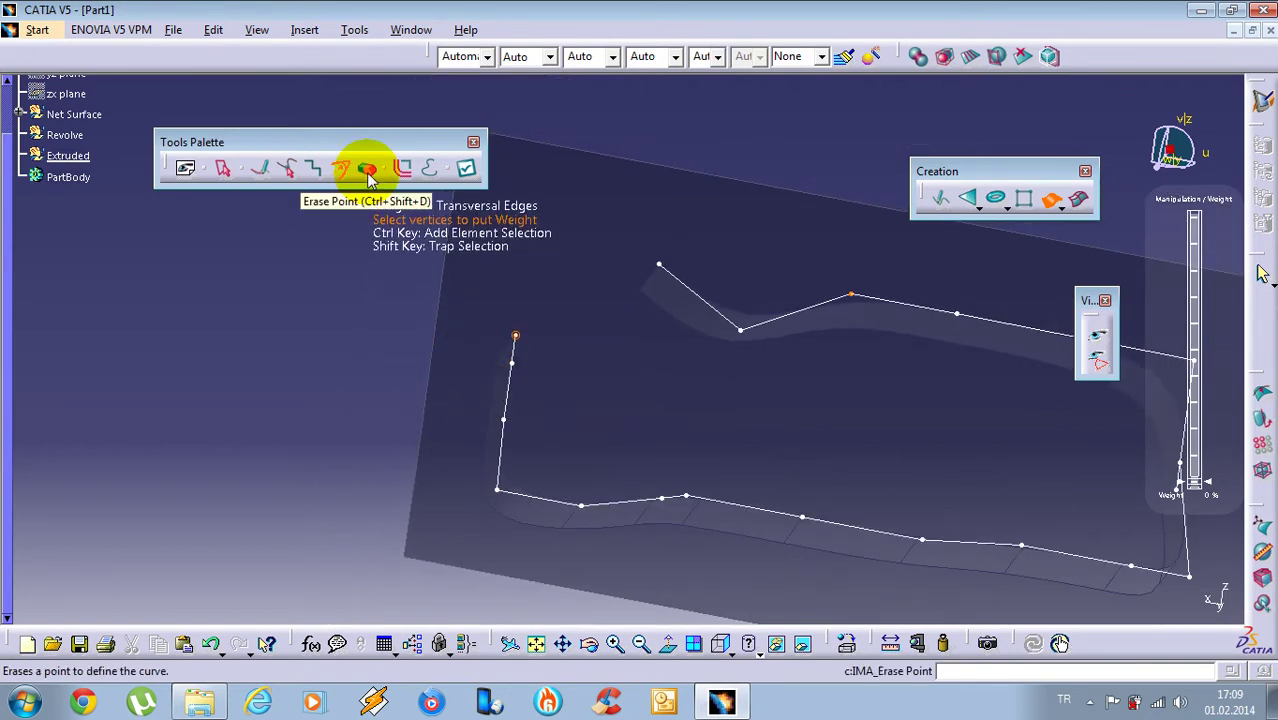
Erase the profile's upper and right-hand vertices one after another with Erase Point, keeping the left side and lower edge
click(368, 175)
click(658, 267)
middle_drag(850, 299, 674, 345)
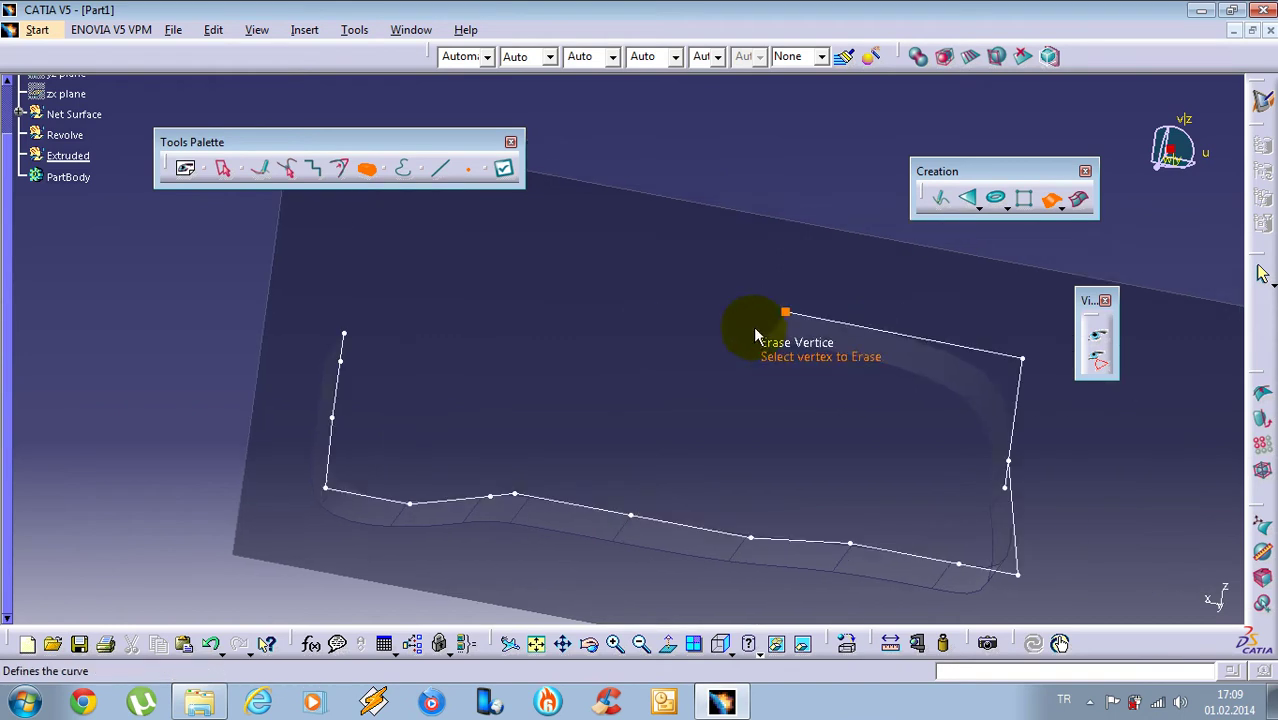
click(1021, 360)
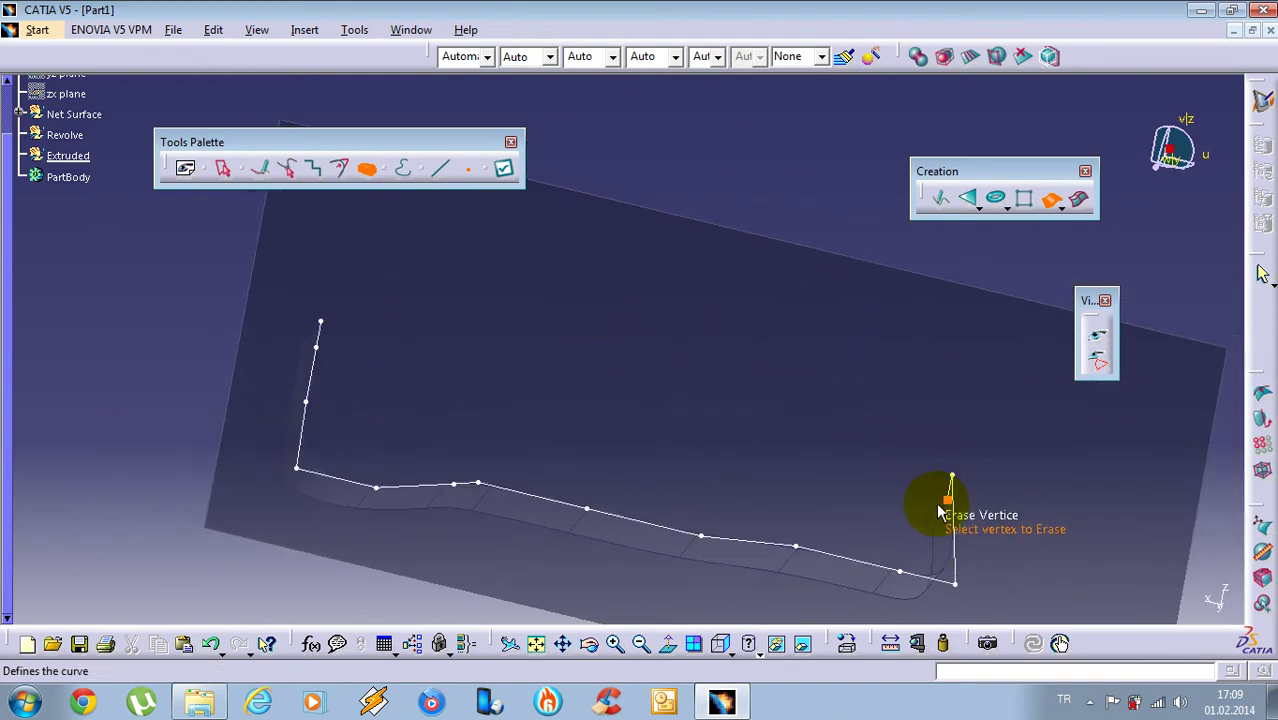
right_click(766, 320)
click(682, 6)
click(405, 164)
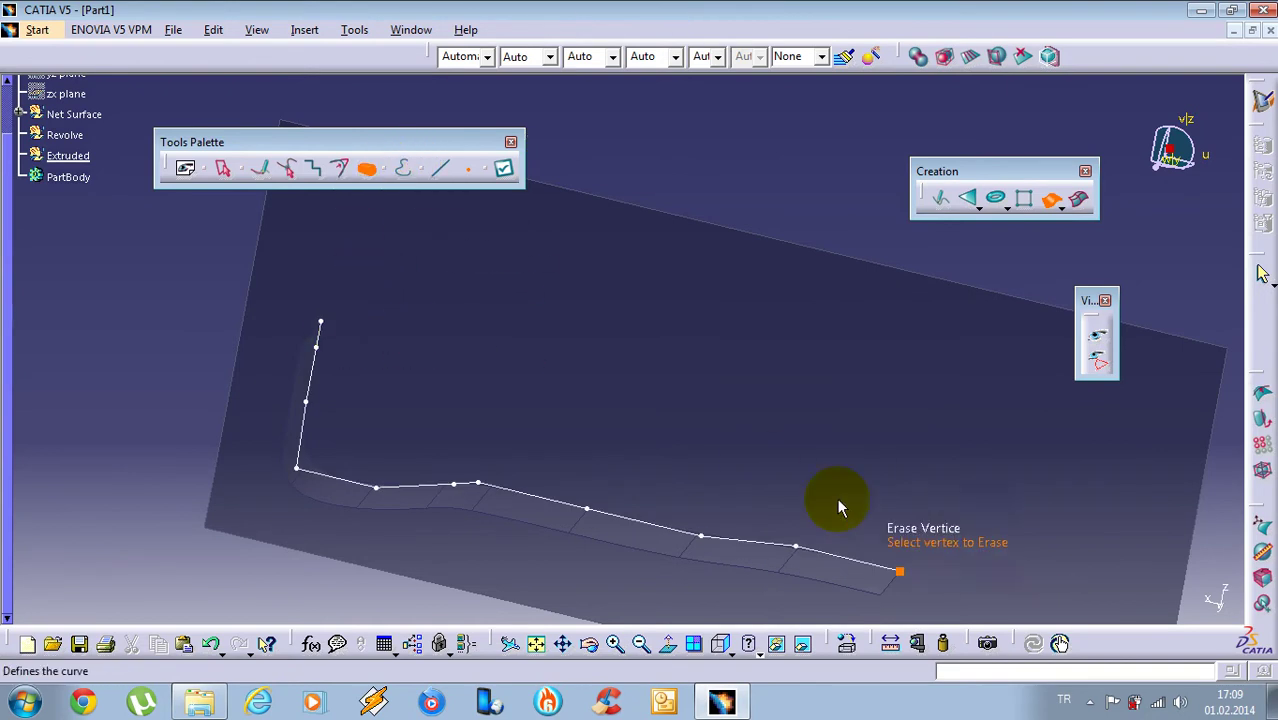
Close the remaining profile into a loop with Close Curve
click(405, 166)
middle_drag(619, 351, 645, 318)
middle_drag(491, 342, 475, 320)
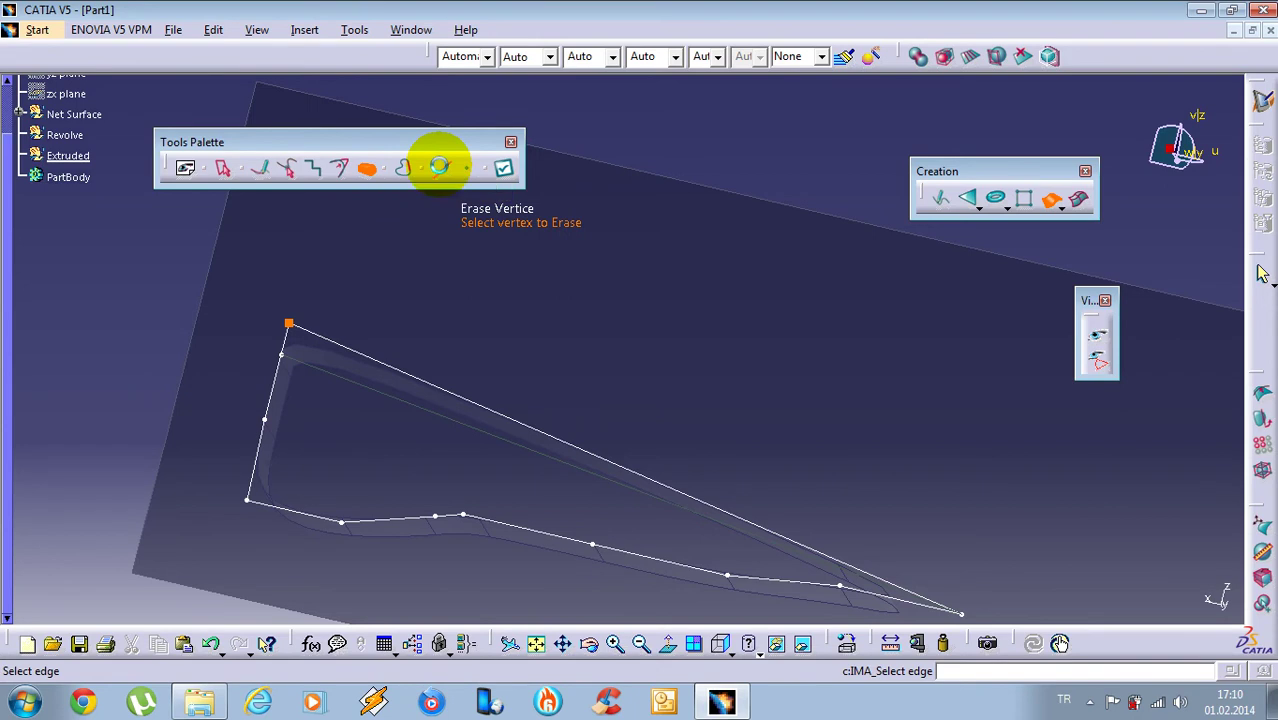
Erase several edges along the closed profile's lower and left parts using edge selection, and leave the extrude command
middle_drag(304, 354, 502, 490)
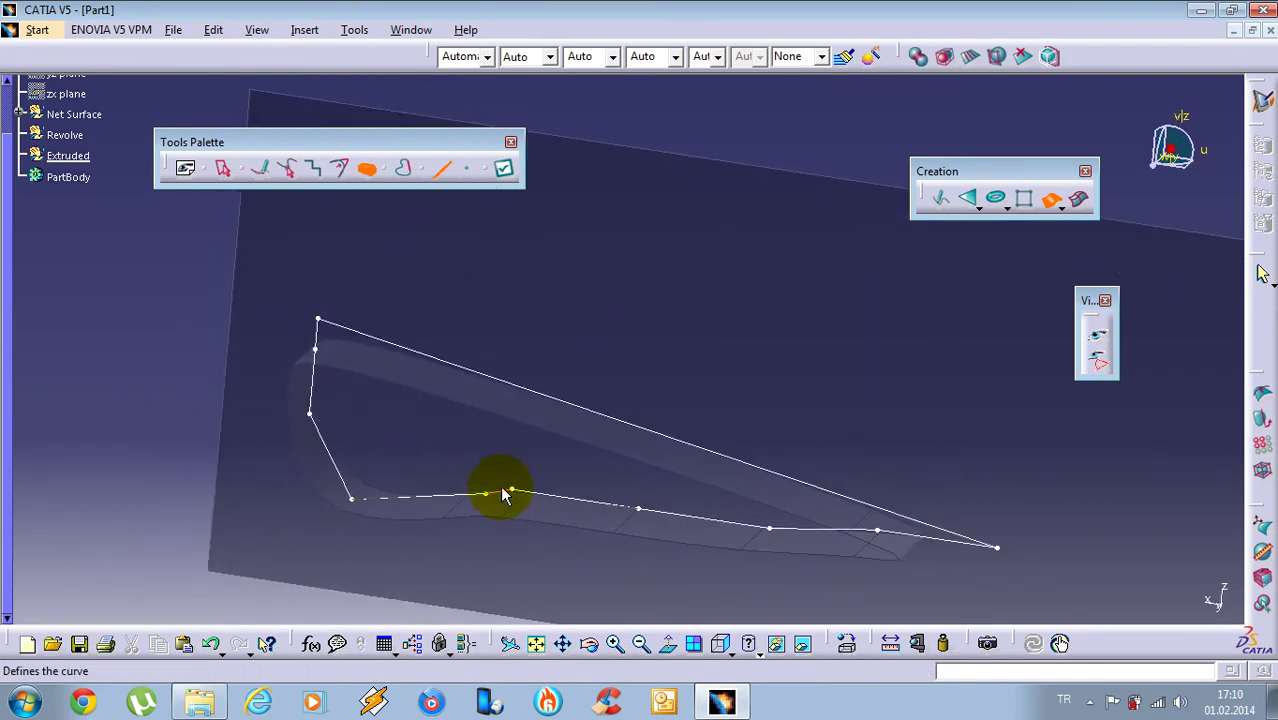
click(532, 509)
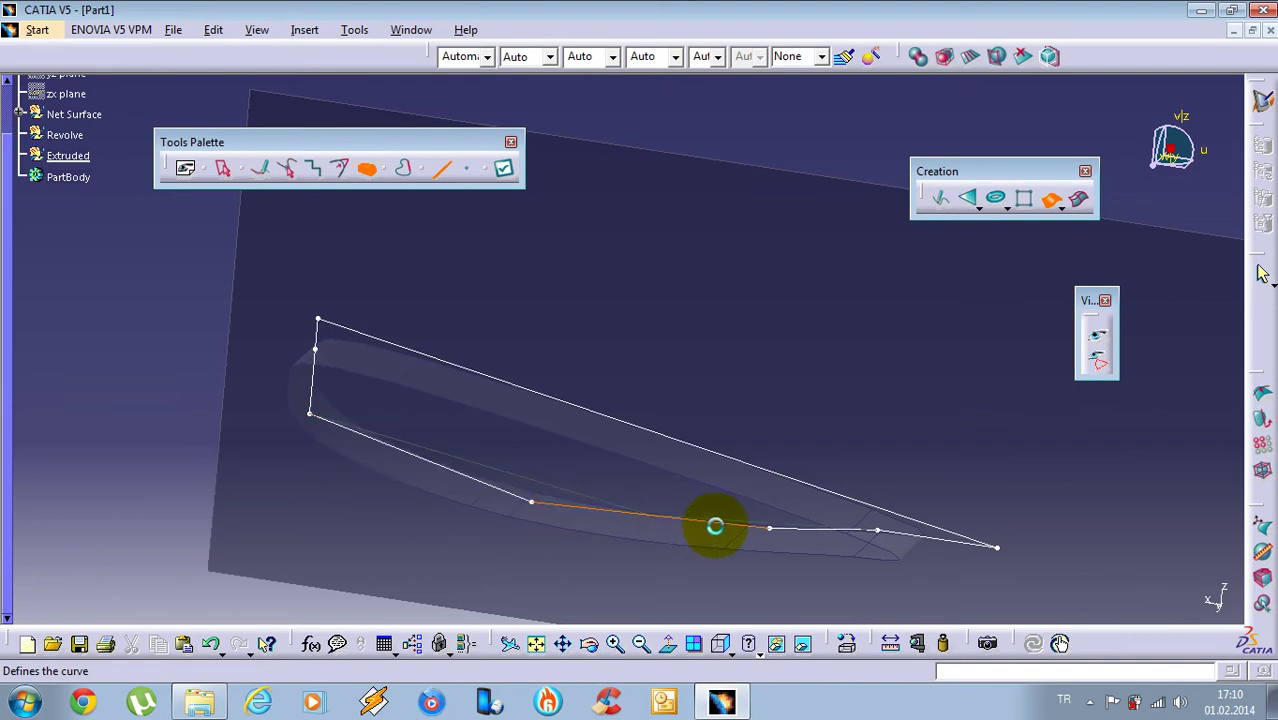
middle_drag(558, 480, 540, 431)
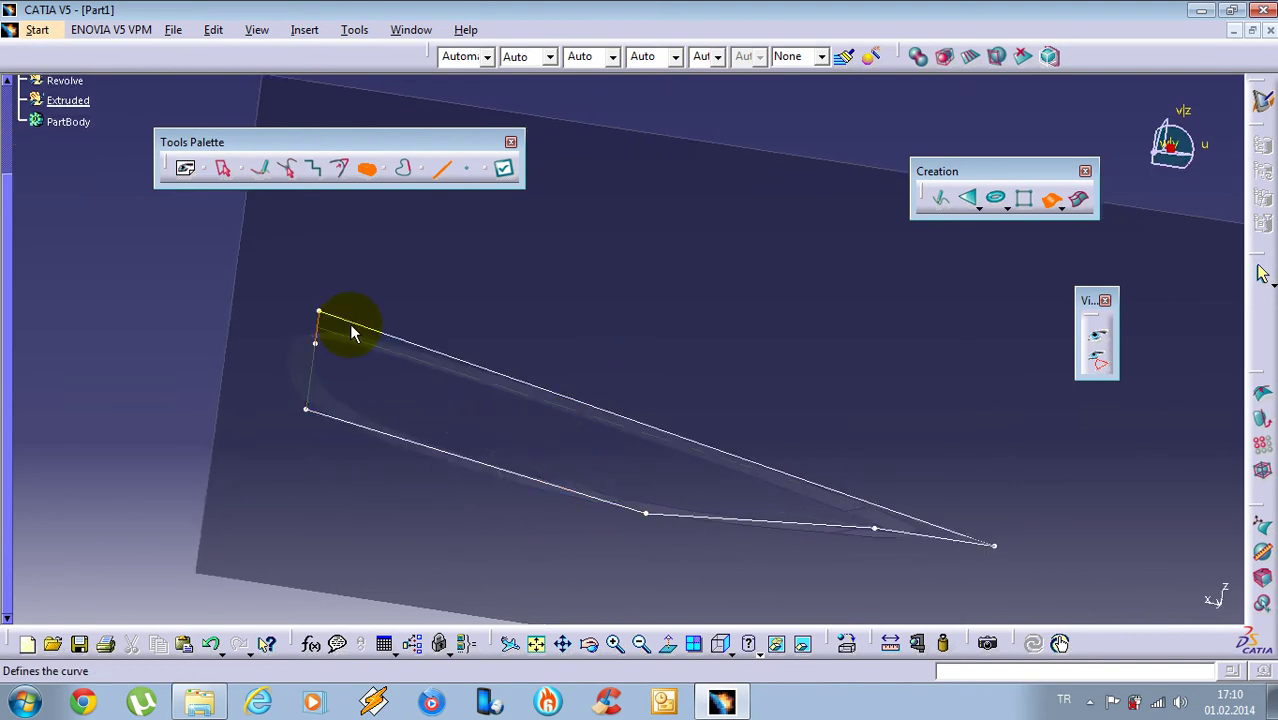
drag(358, 345, 390, 371)
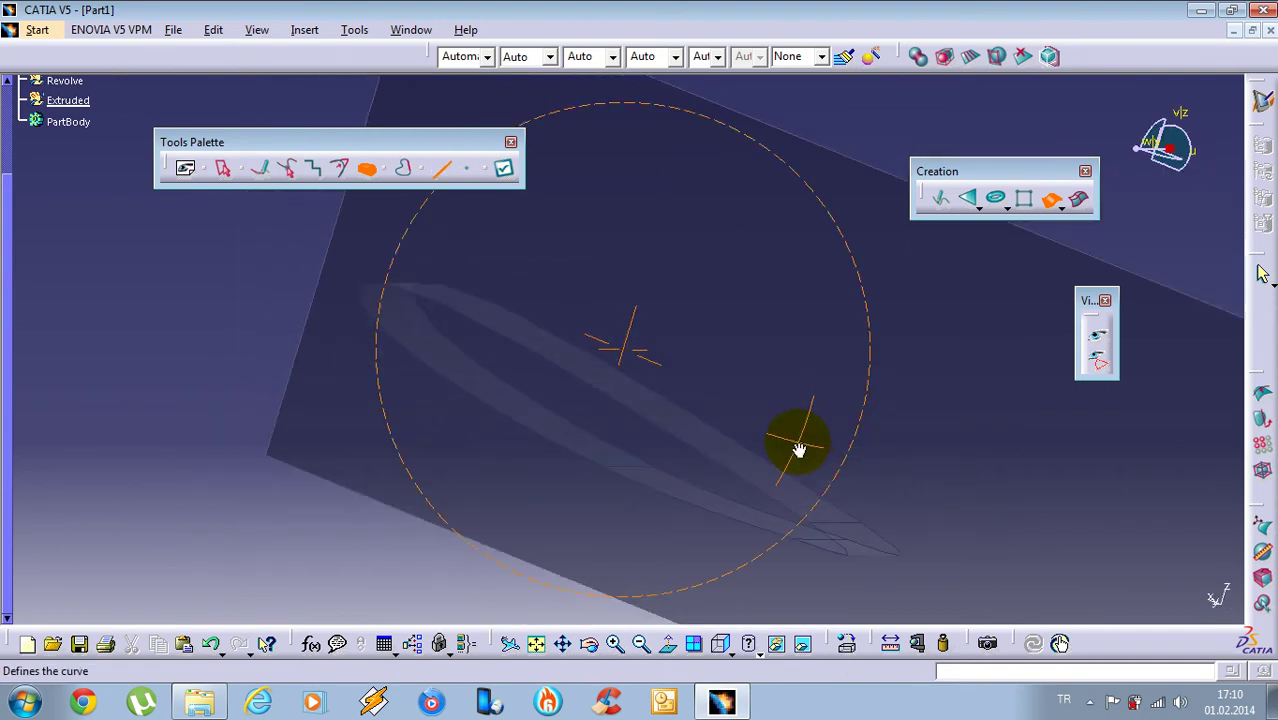
middle_drag(797, 440, 756, 362)
middle_drag(751, 463, 709, 487)
middle_drag(687, 405, 507, 338)
key(Escape)
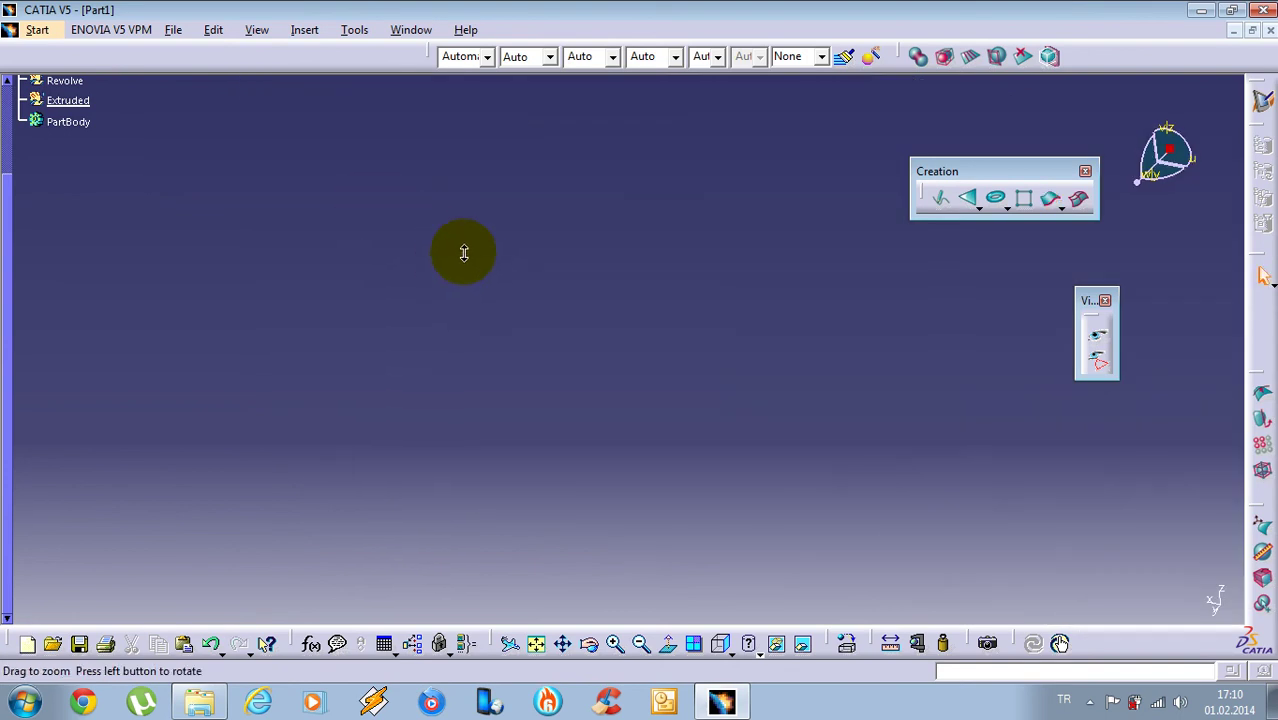
click(1051, 200)
click(261, 420)
click(371, 303)
click(520, 471)
click(656, 324)
click(723, 462)
click(872, 322)
click(928, 307)
key(Escape)
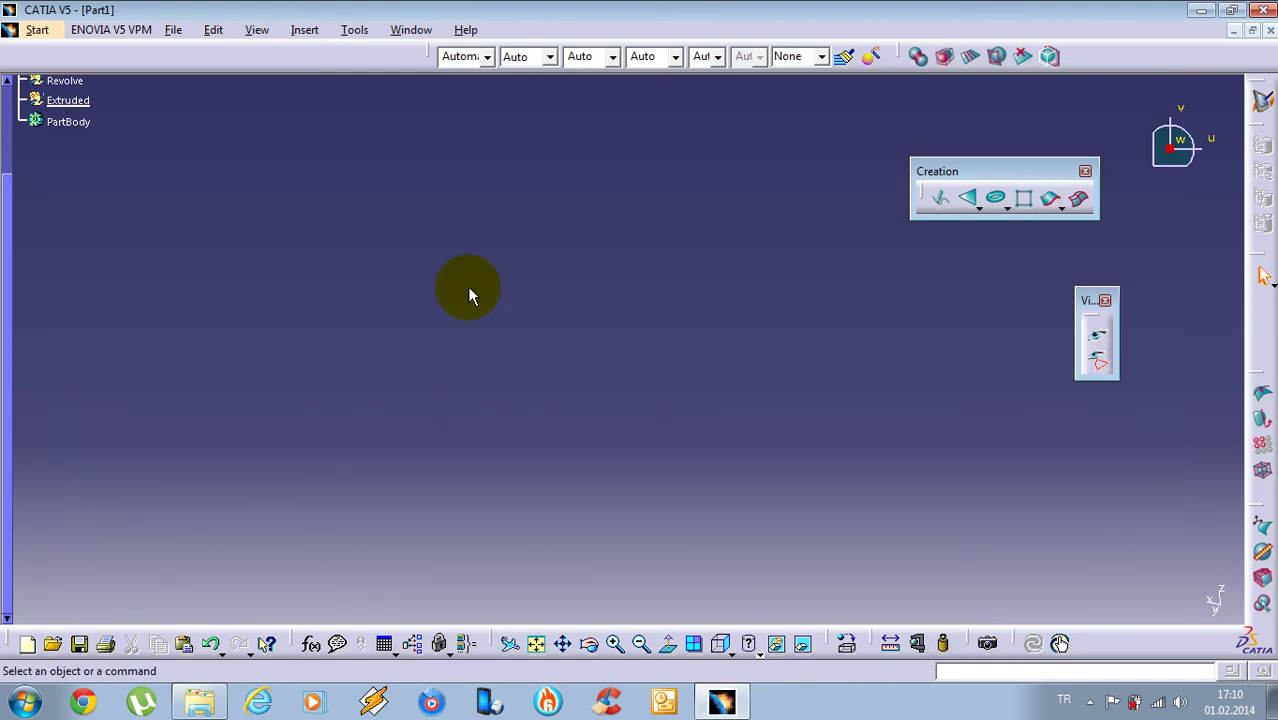
Start a new Extrude surface and draw an open zigzag profile with seven vertices across the drawing plane
click(1051, 200)
click(409, 352)
click(552, 258)
click(738, 327)
click(807, 257)
click(975, 291)
click(1072, 562)
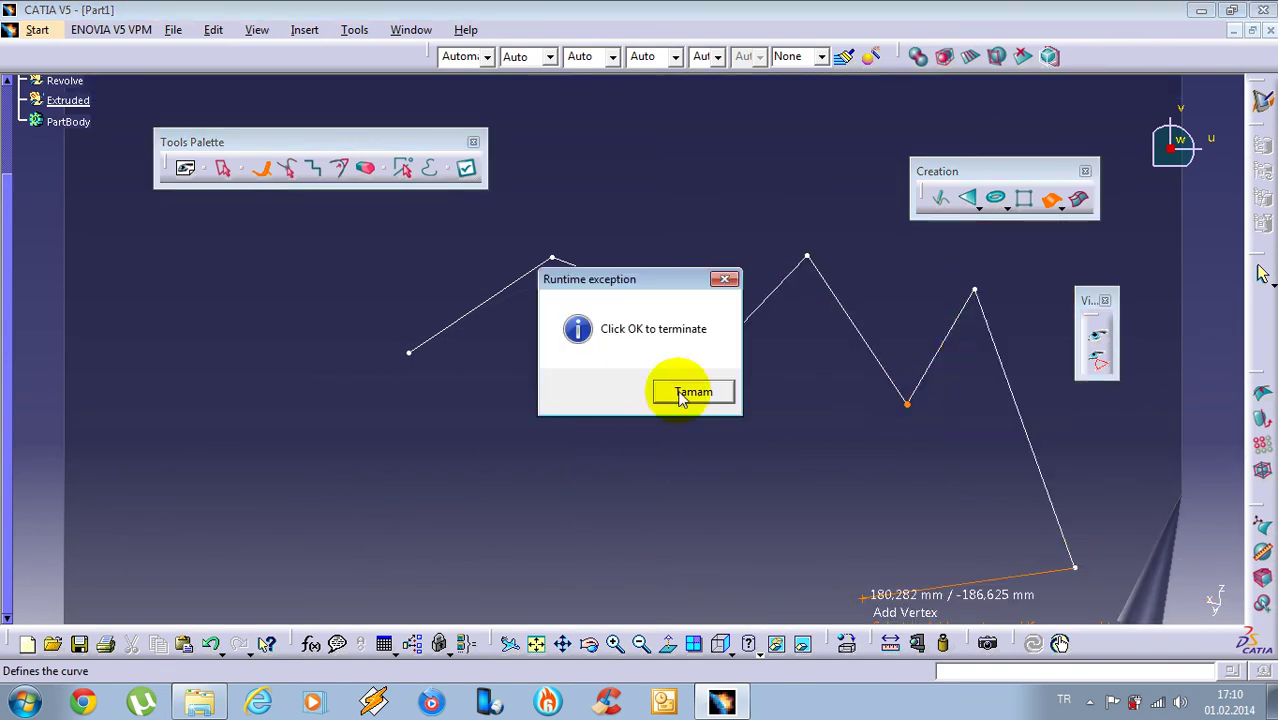